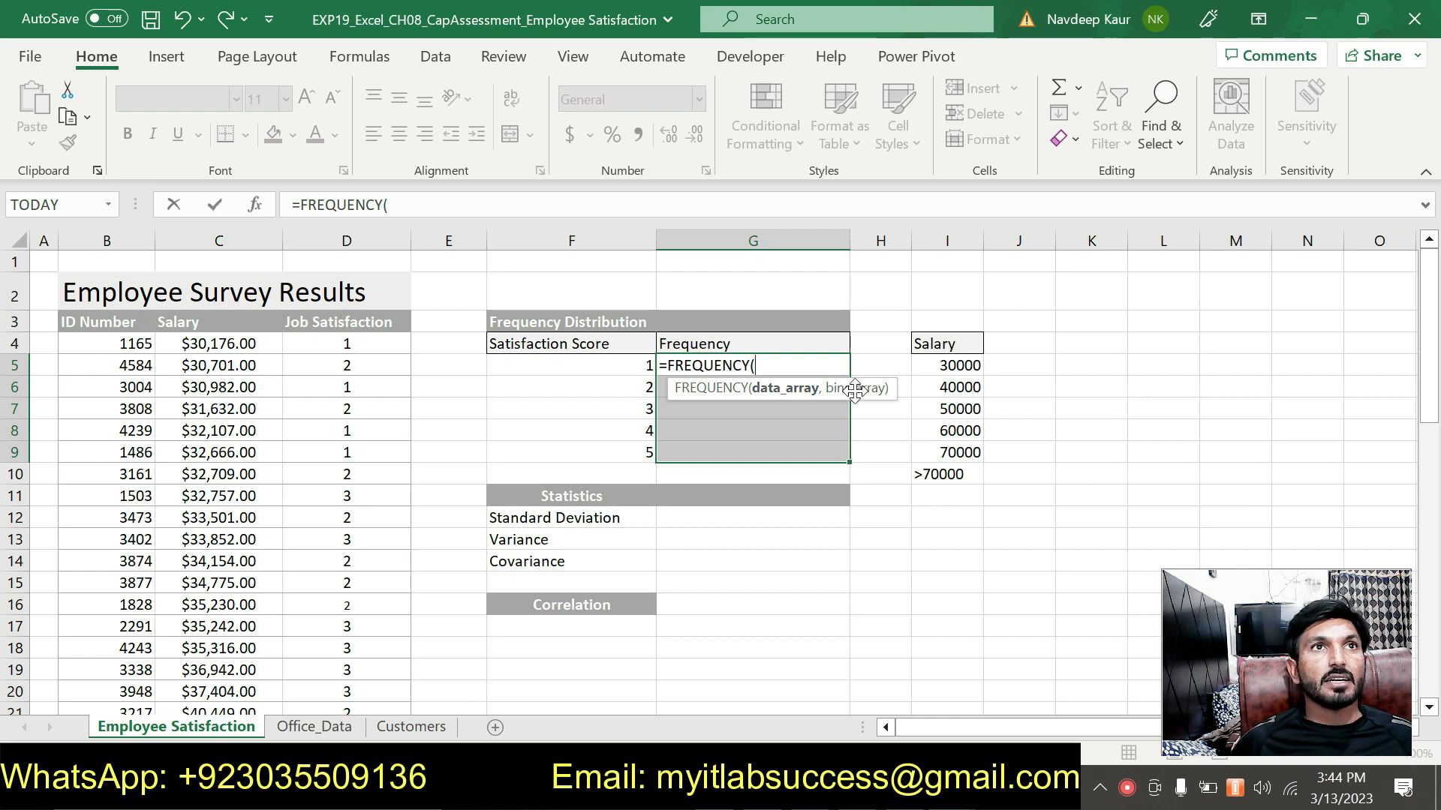
Step: Open the function arguments for FREQUENCY and set the data array to the job satisfaction values in D4:D53
click(253, 205)
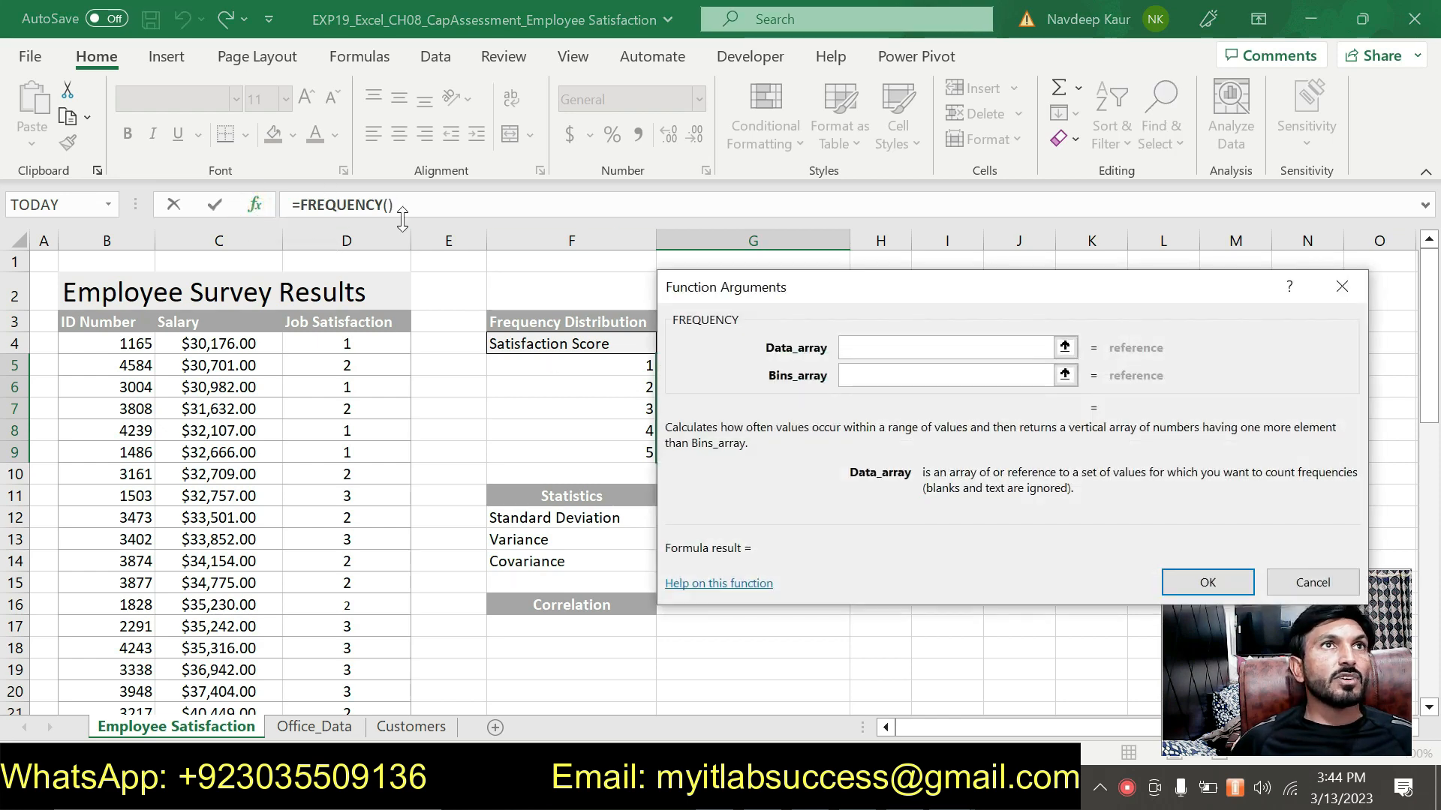
drag(830, 287, 650, 184)
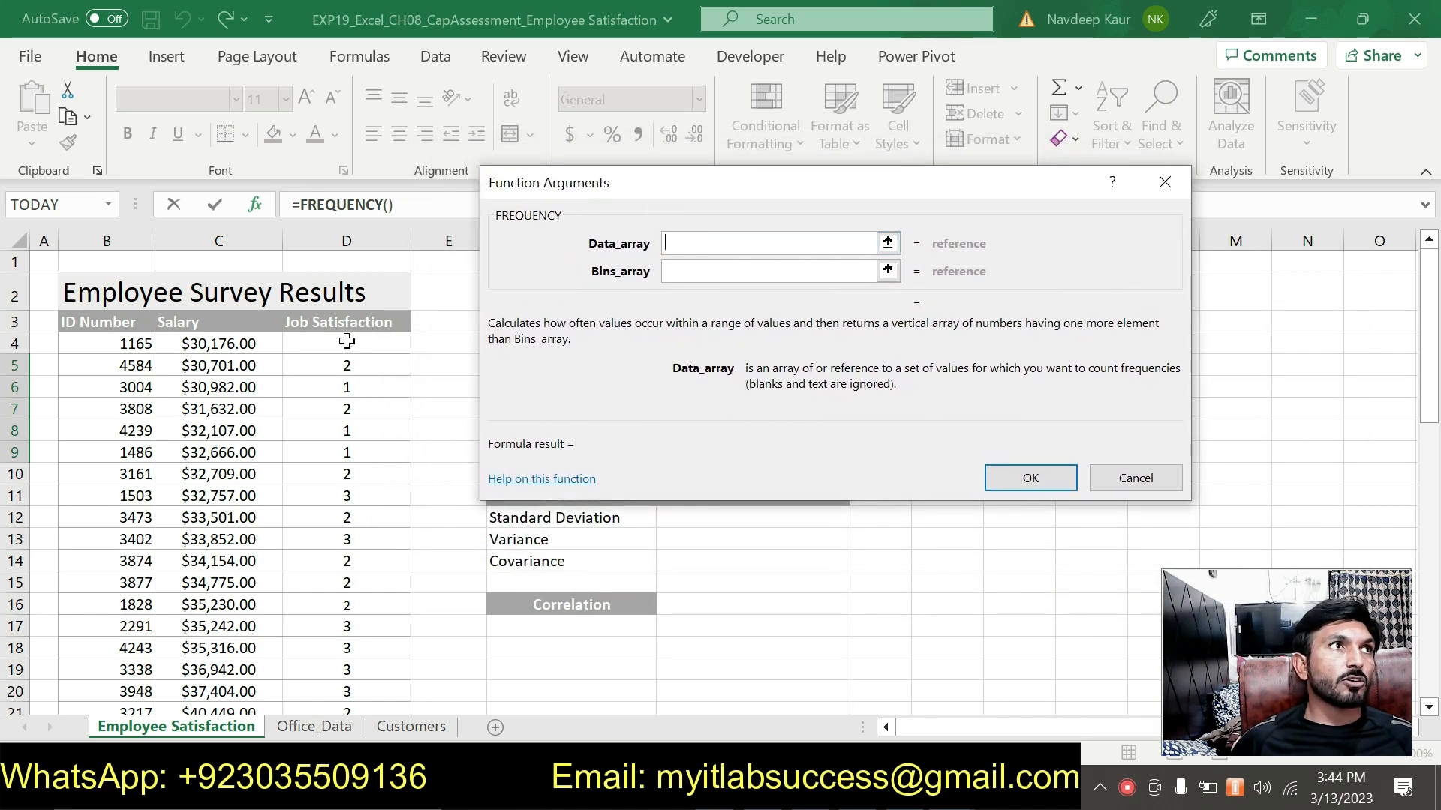
drag(346, 341, 360, 672)
Step: Set the FREQUENCY bins array to the satisfaction scores F5:F9 and enter the formula in G5
click(730, 263)
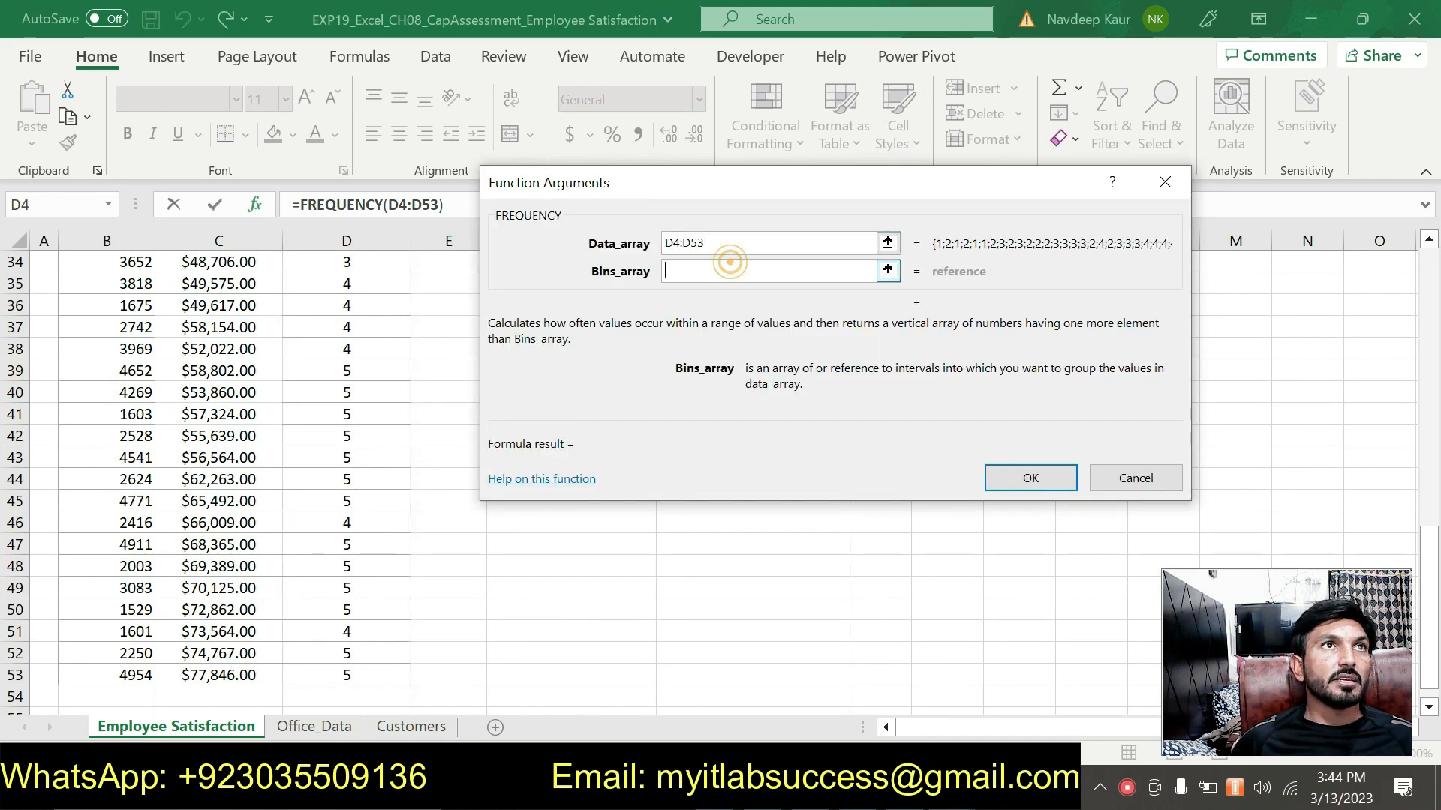
drag(713, 190, 860, 214)
scroll(486, 376, up, 11)
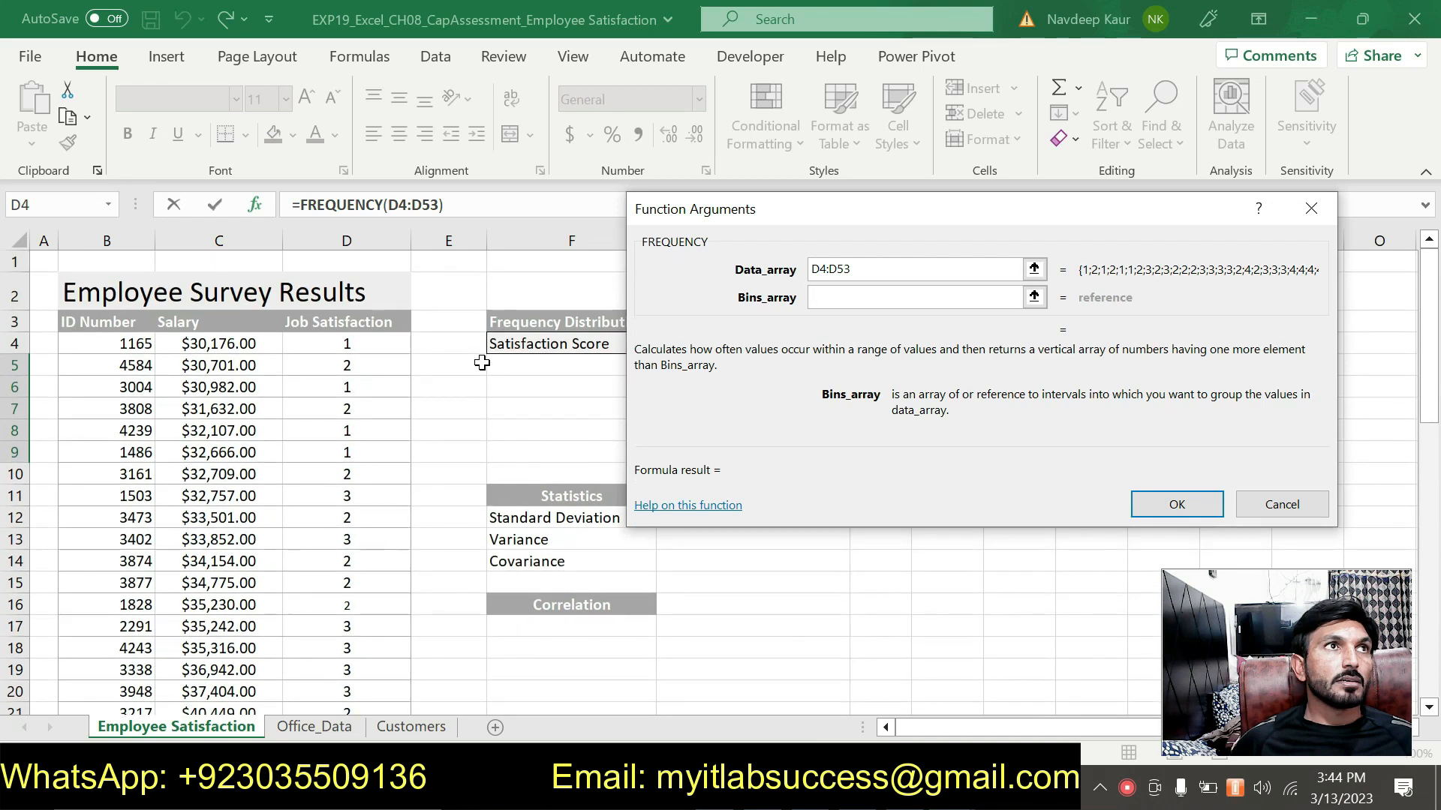
drag(733, 218, 812, 220)
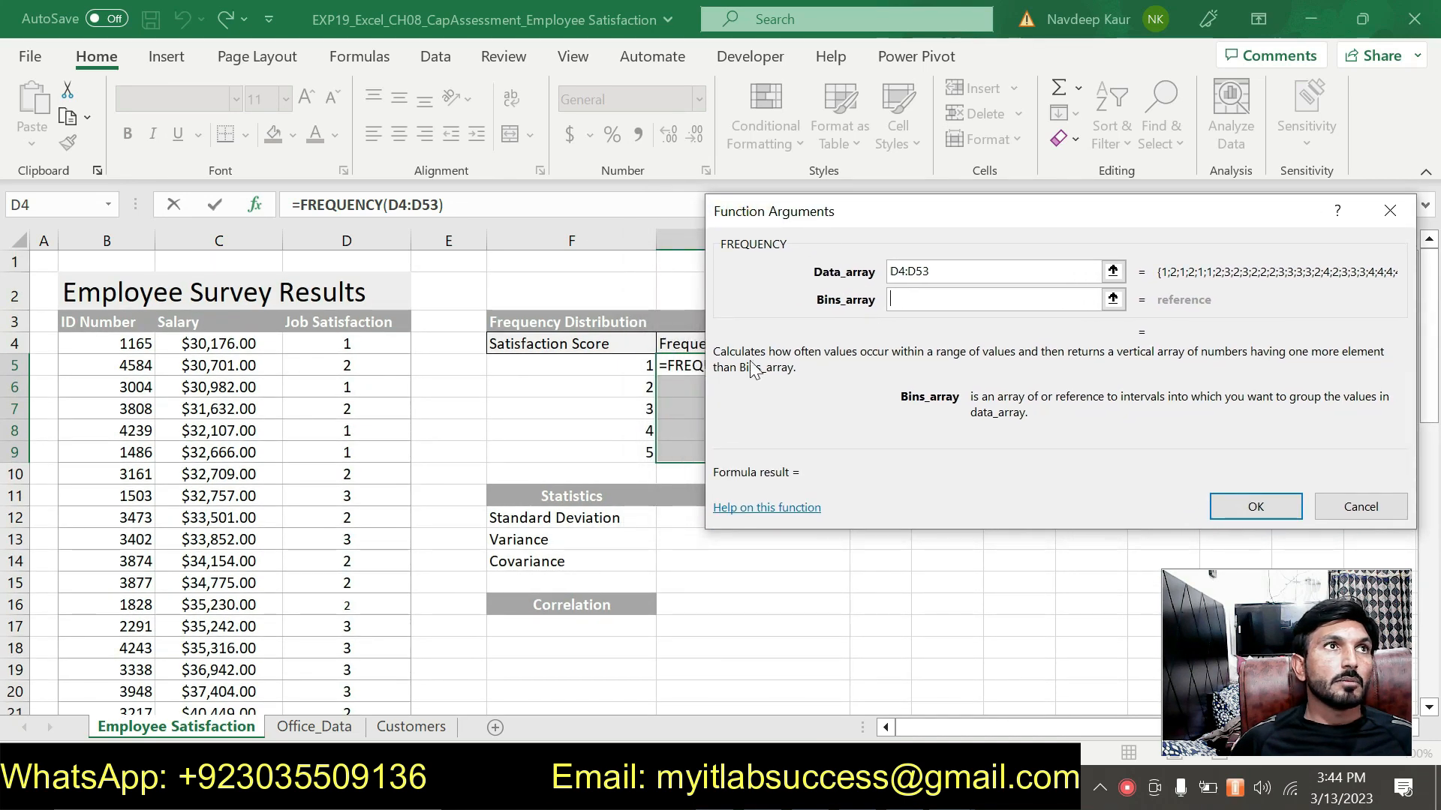
drag(628, 366, 640, 452)
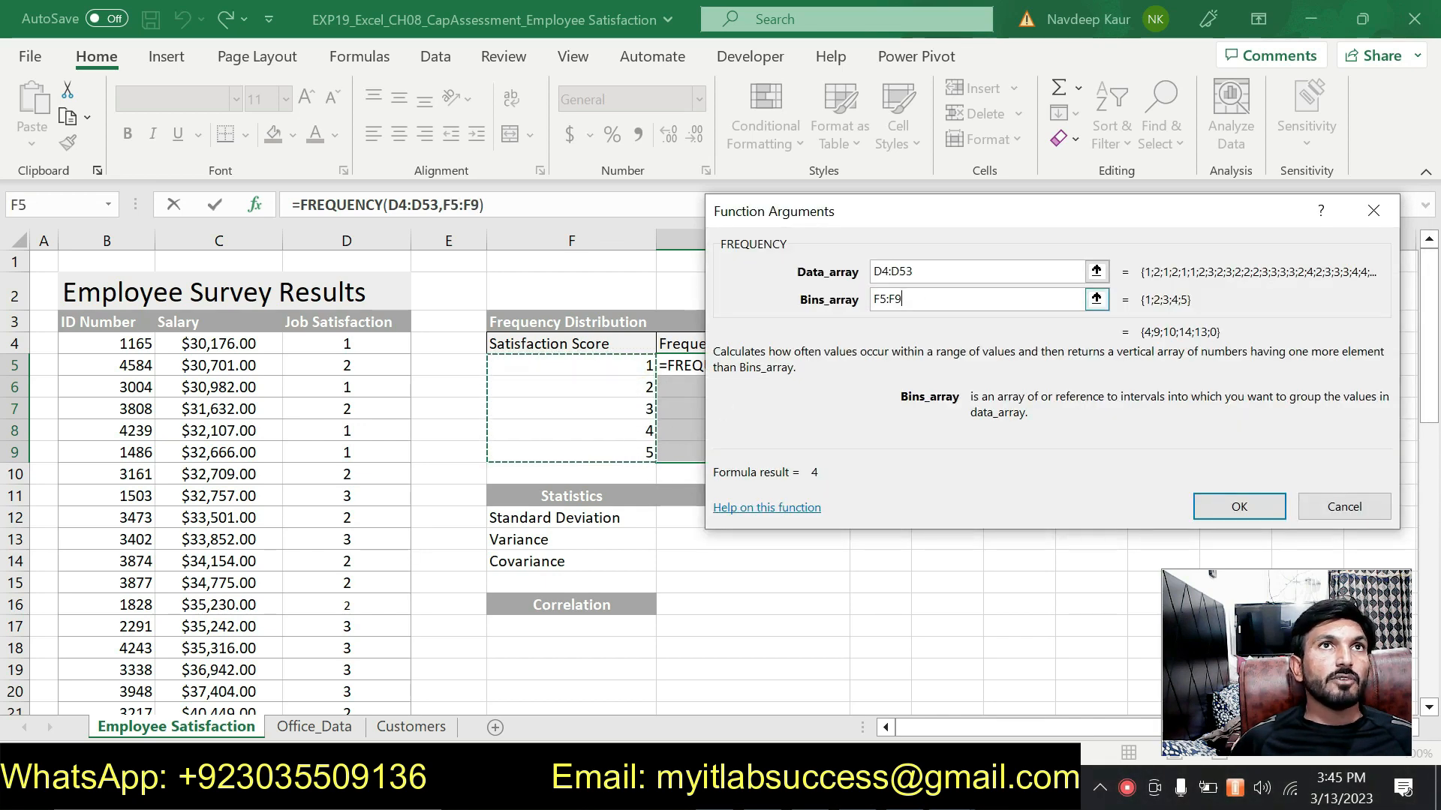
drag(932, 213, 679, 188)
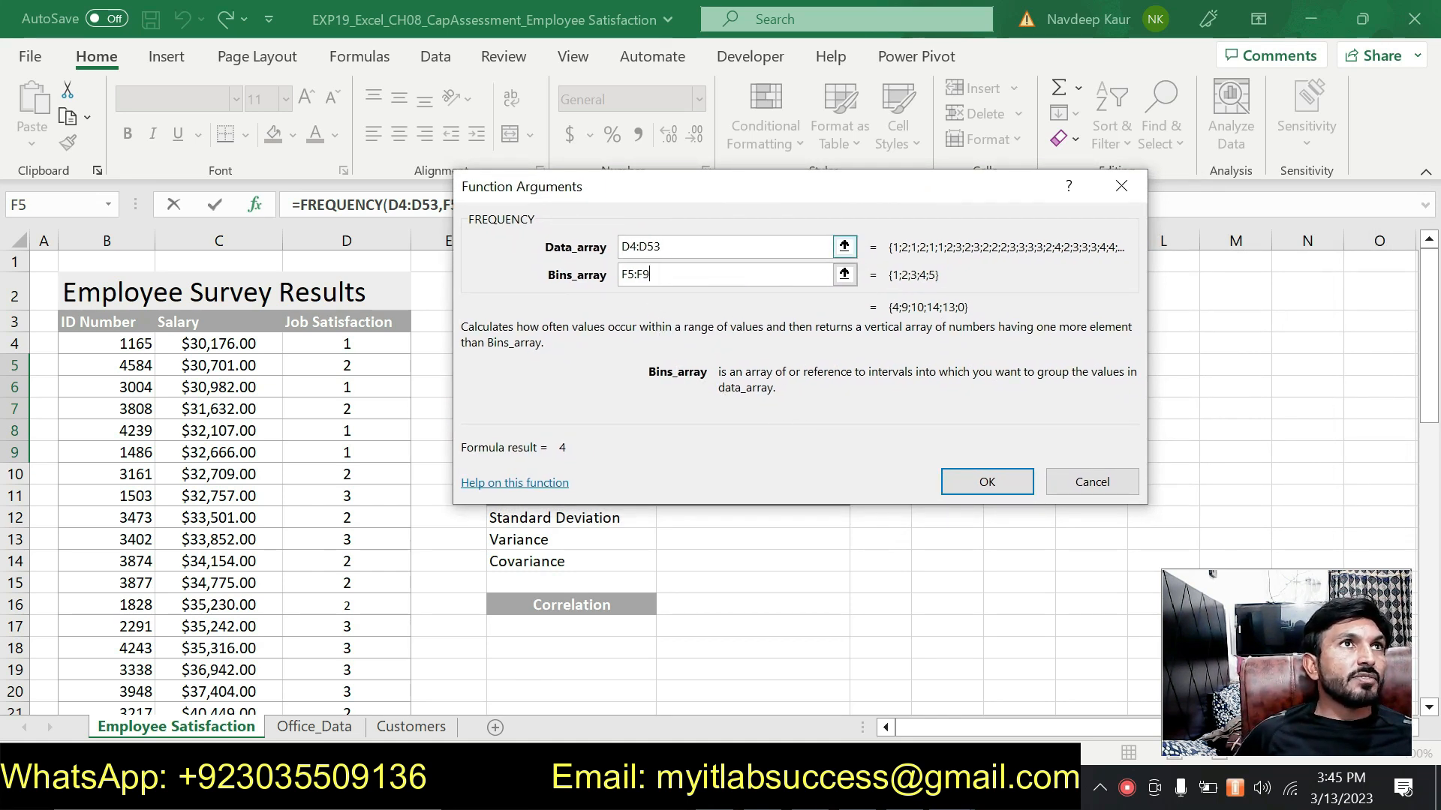
drag(646, 198, 682, 205)
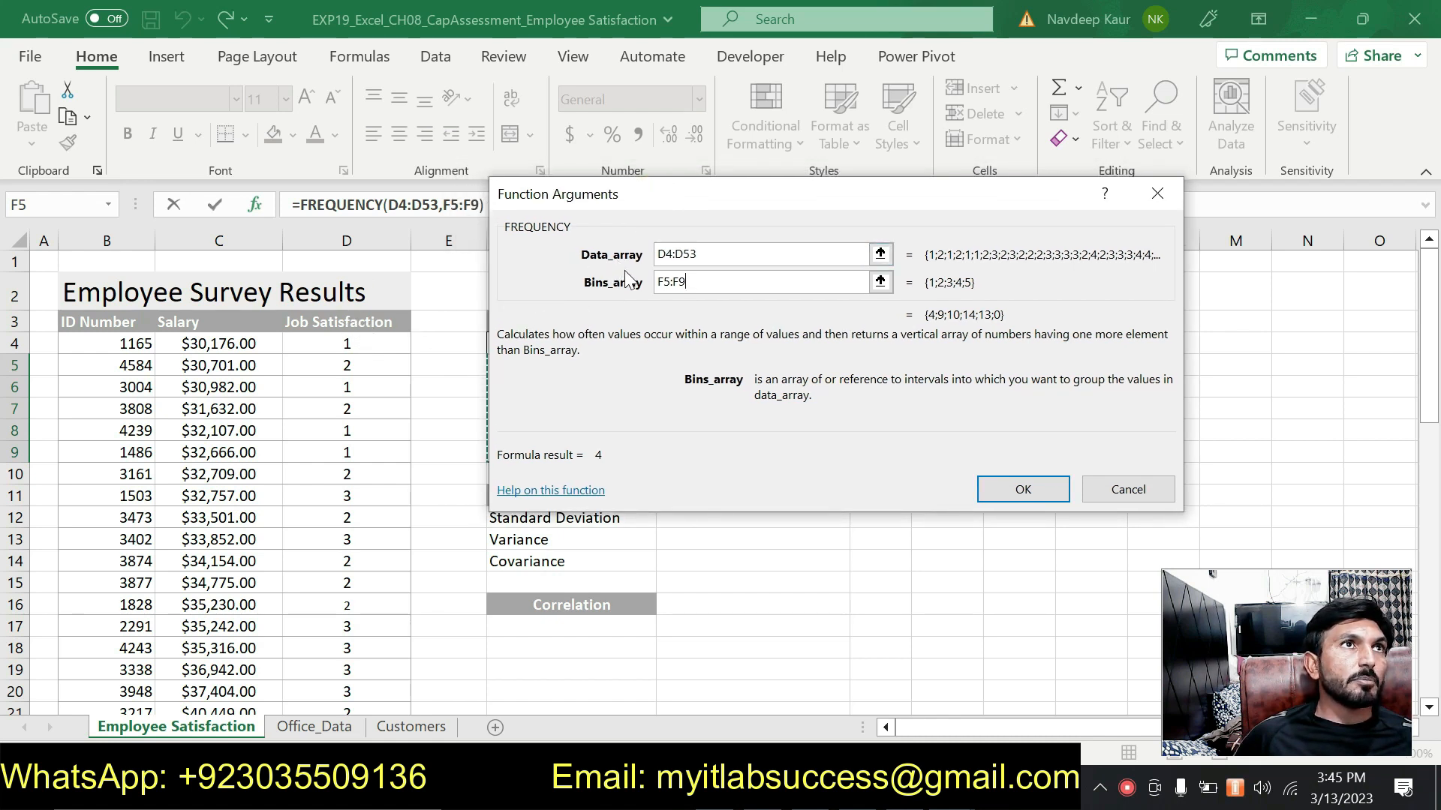
drag(755, 203, 622, 428)
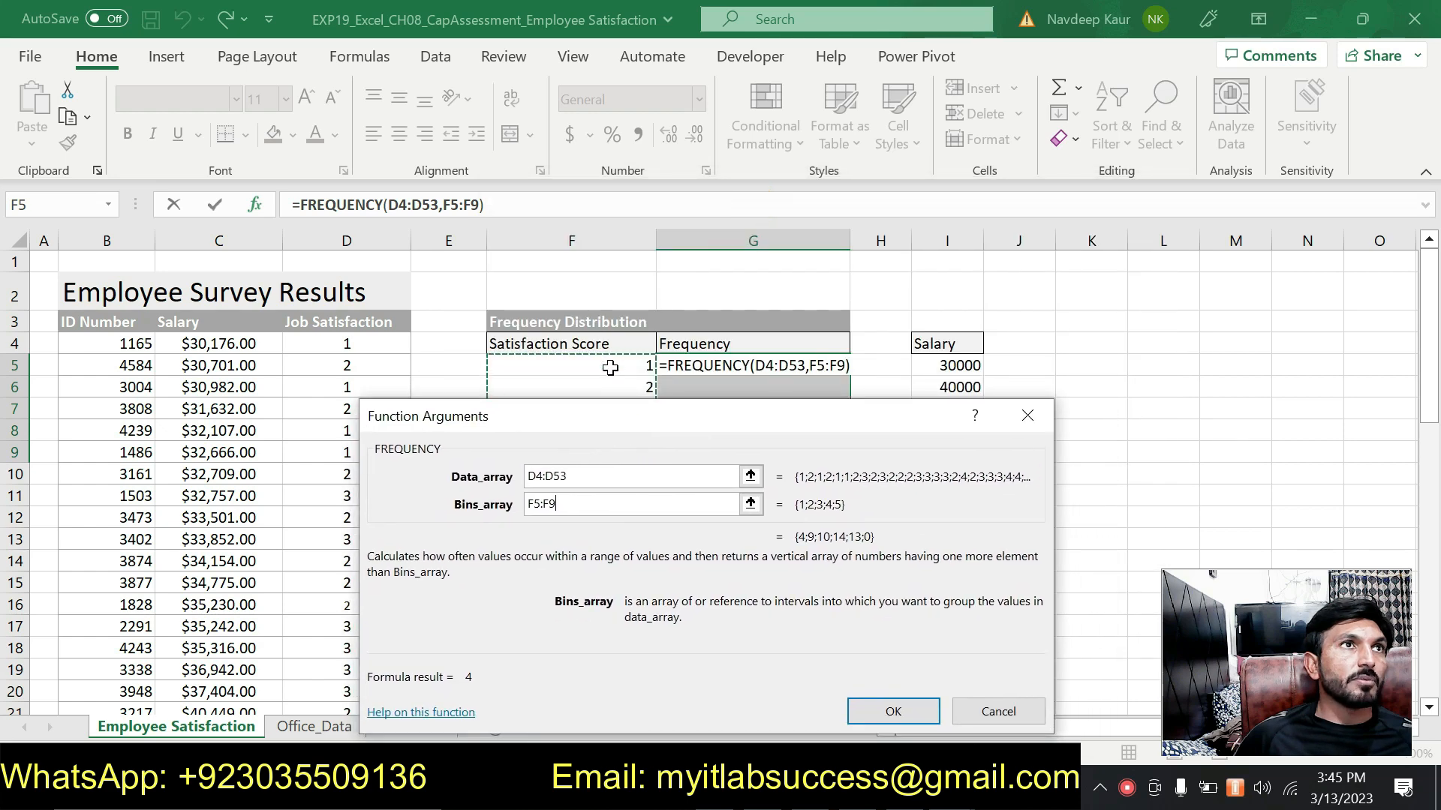
click(861, 713)
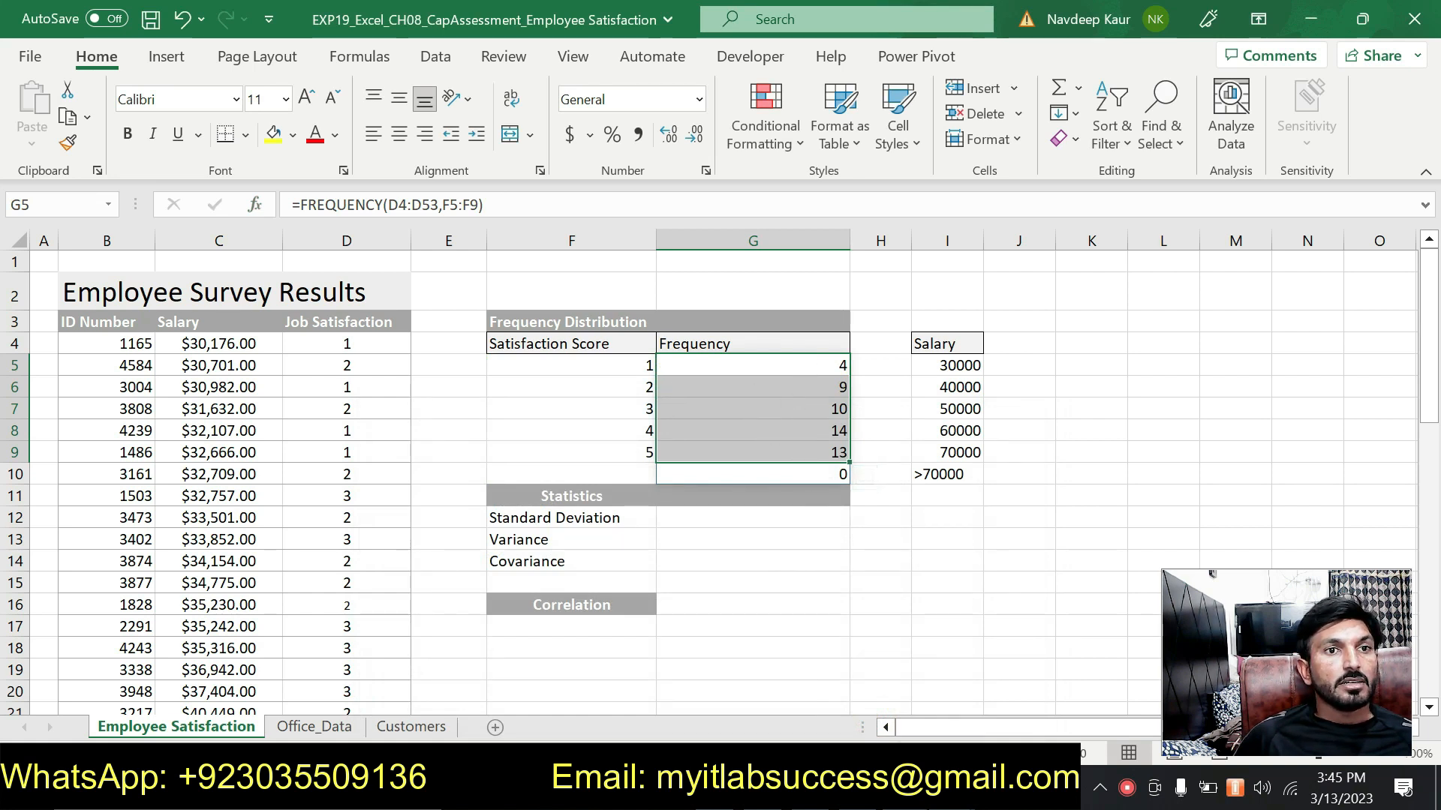
Step: Switch to the Word instructions, remove the highlight from step 2 and highlight the step 3 instruction in bright green
key(alt+Tab)
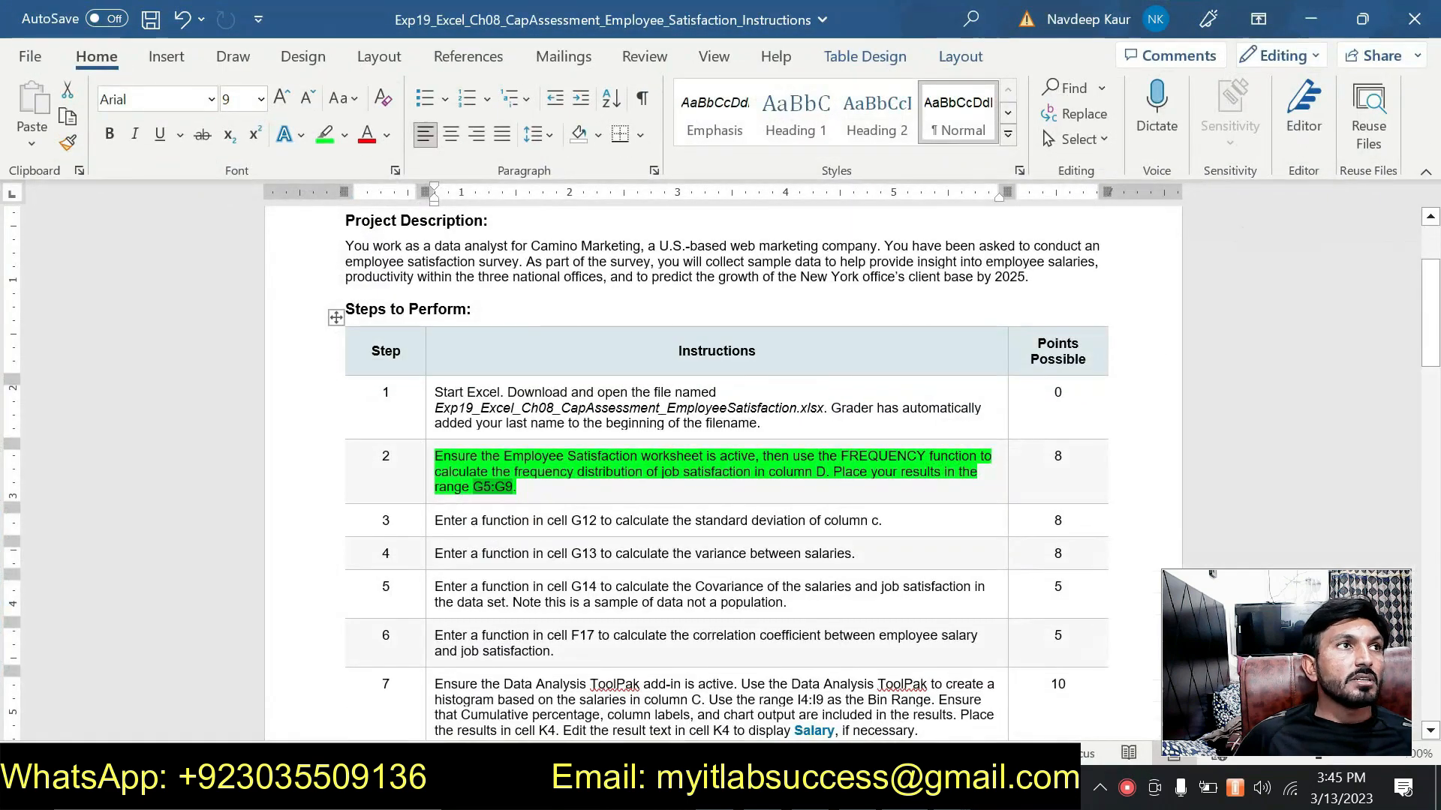
drag(557, 485, 443, 455)
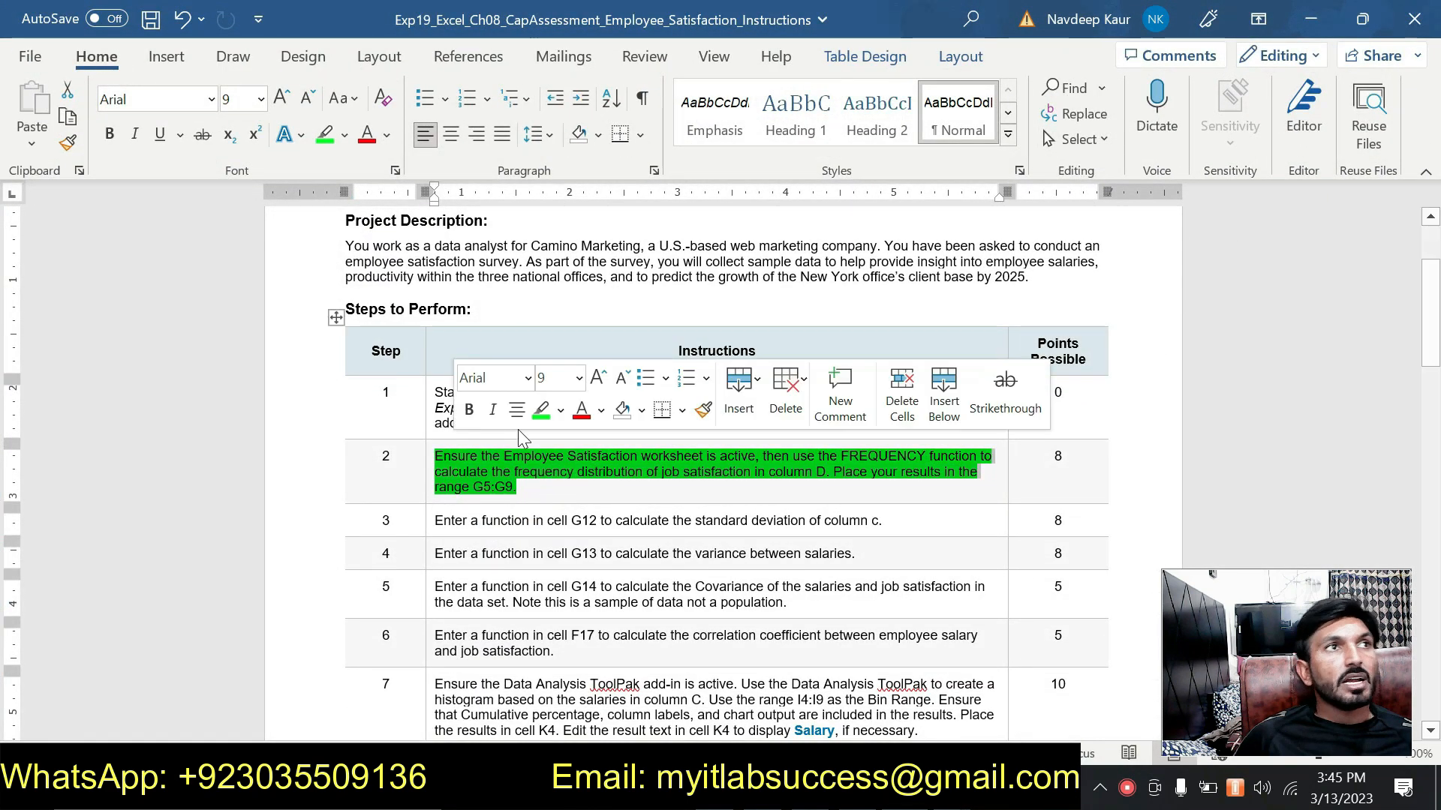
click(540, 408)
scroll(453, 354, down, 5)
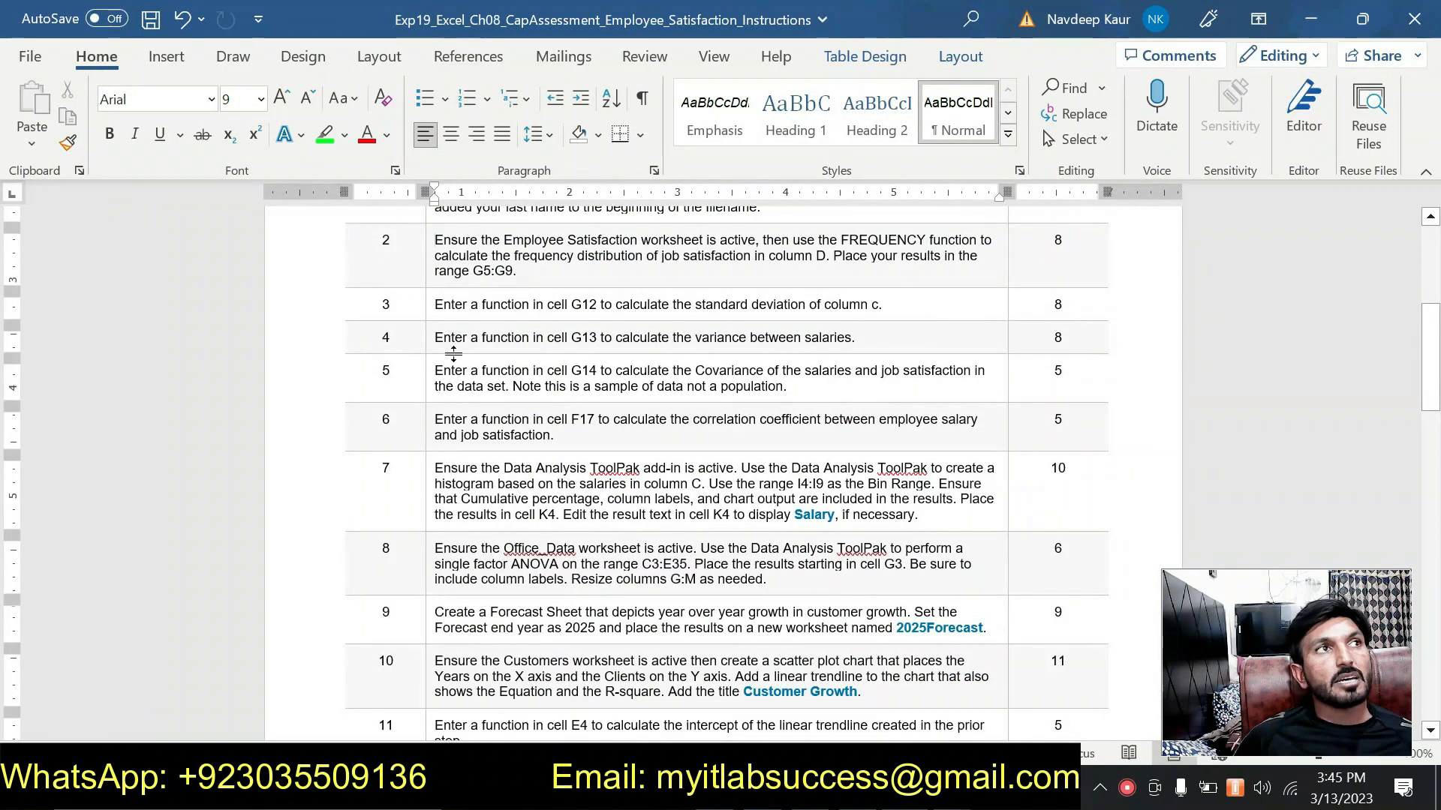
drag(433, 304, 882, 305)
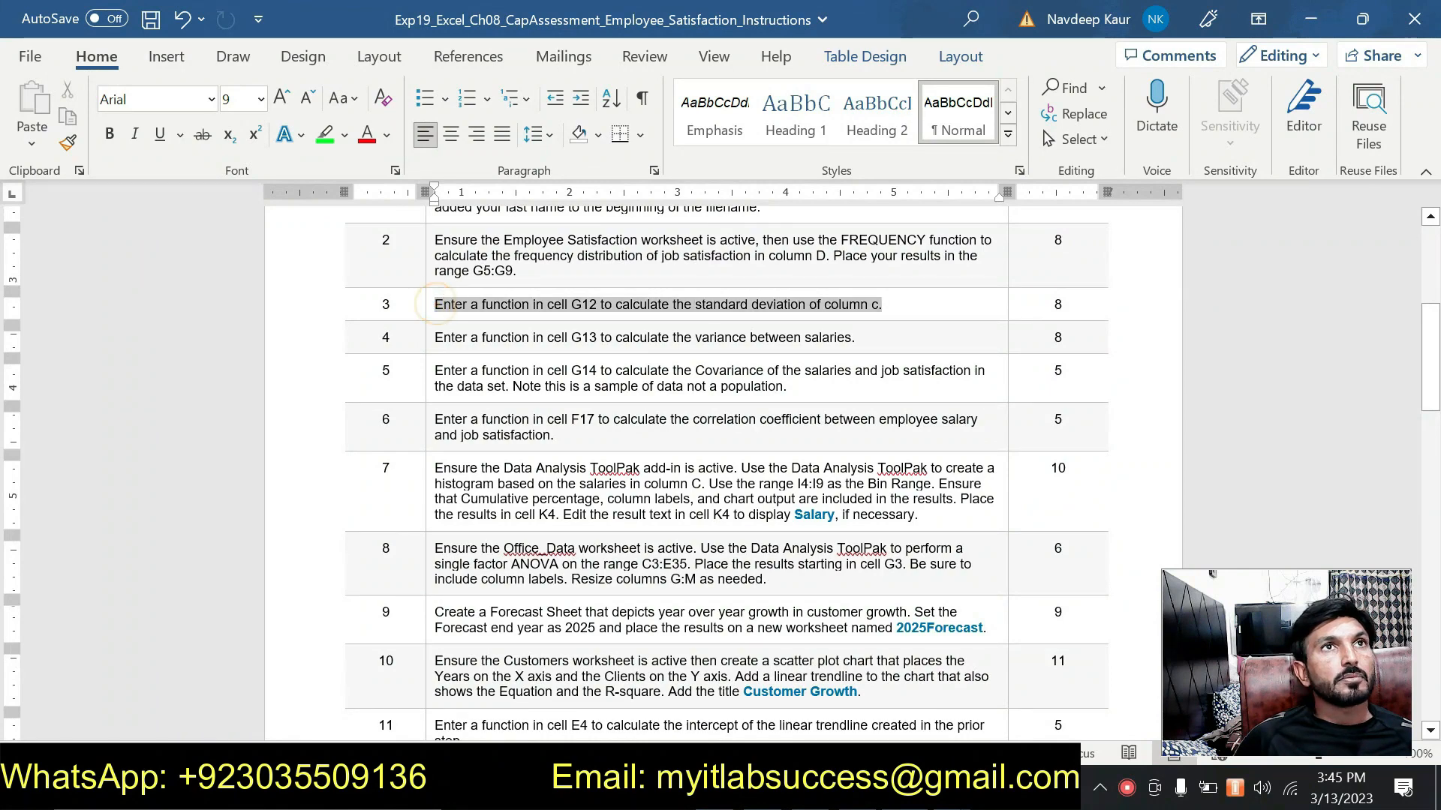
click(927, 256)
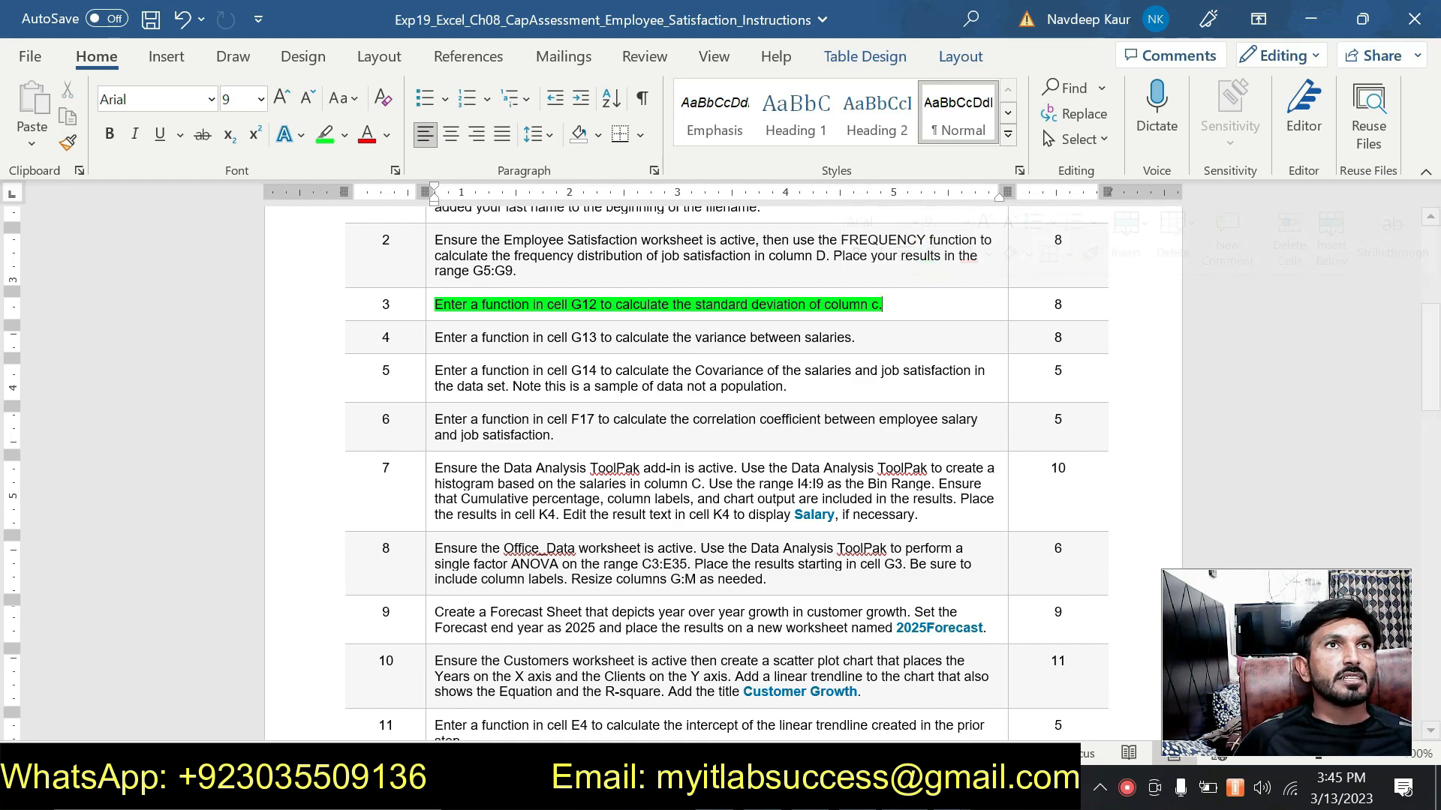
click(894, 300)
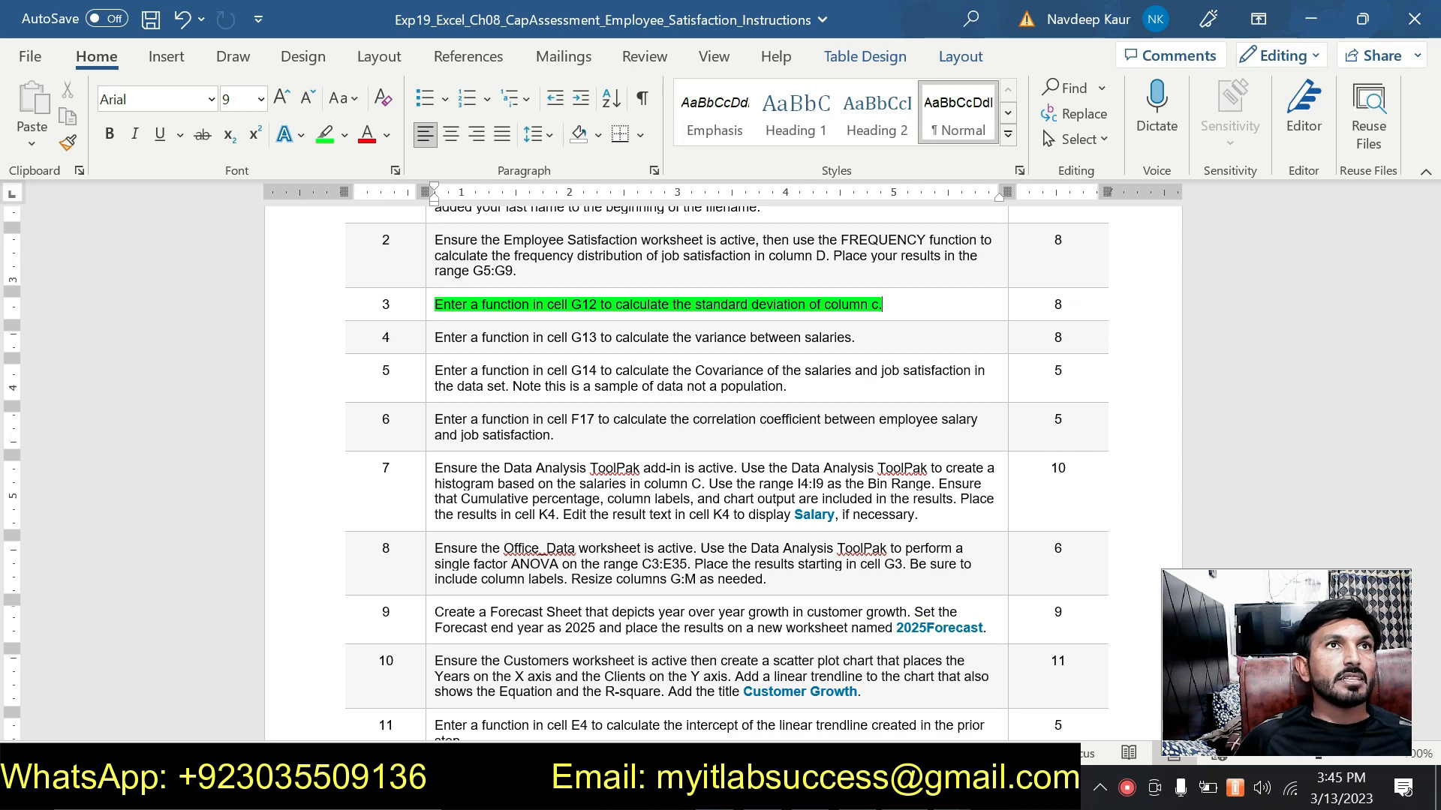
key(alt+Tab)
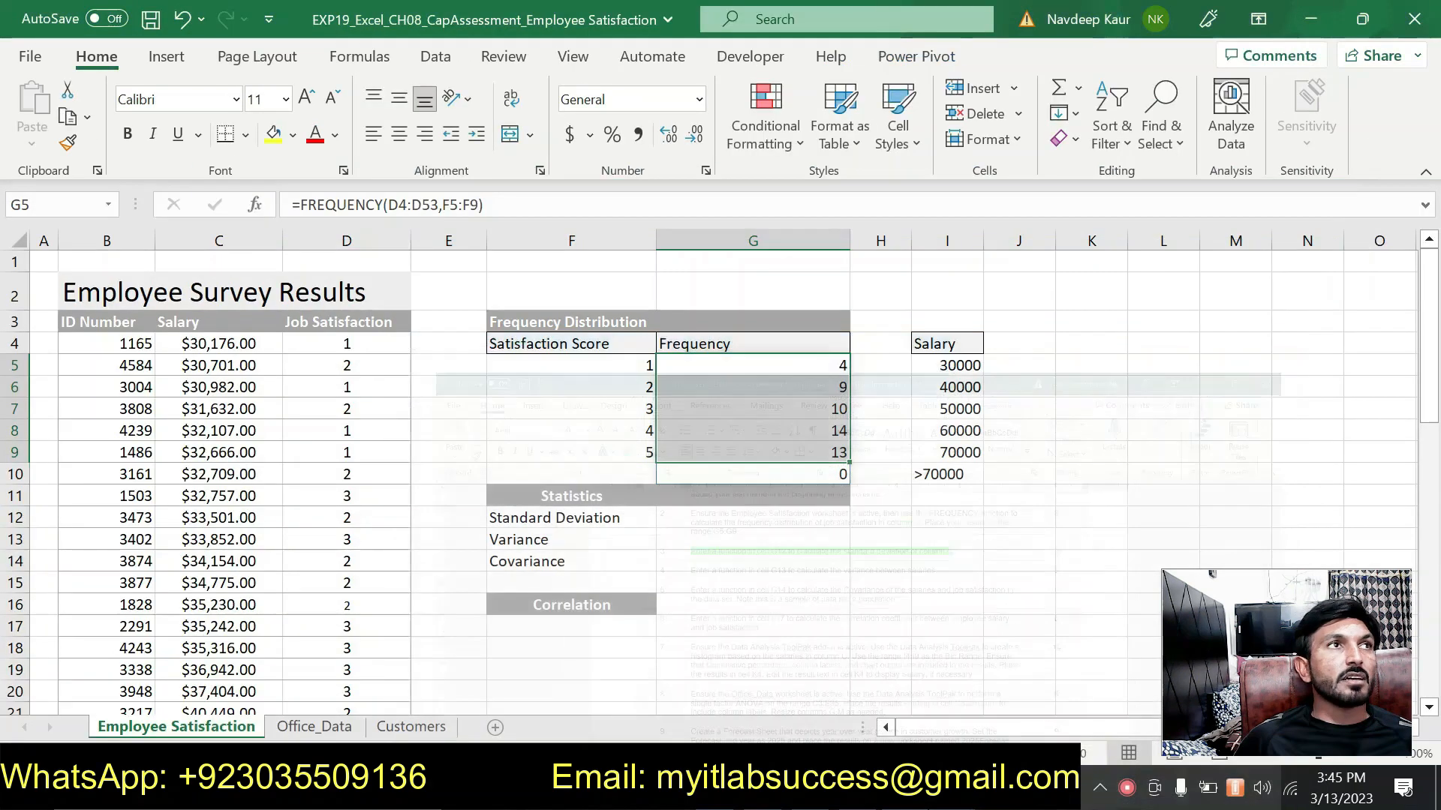
key(alt+Tab)
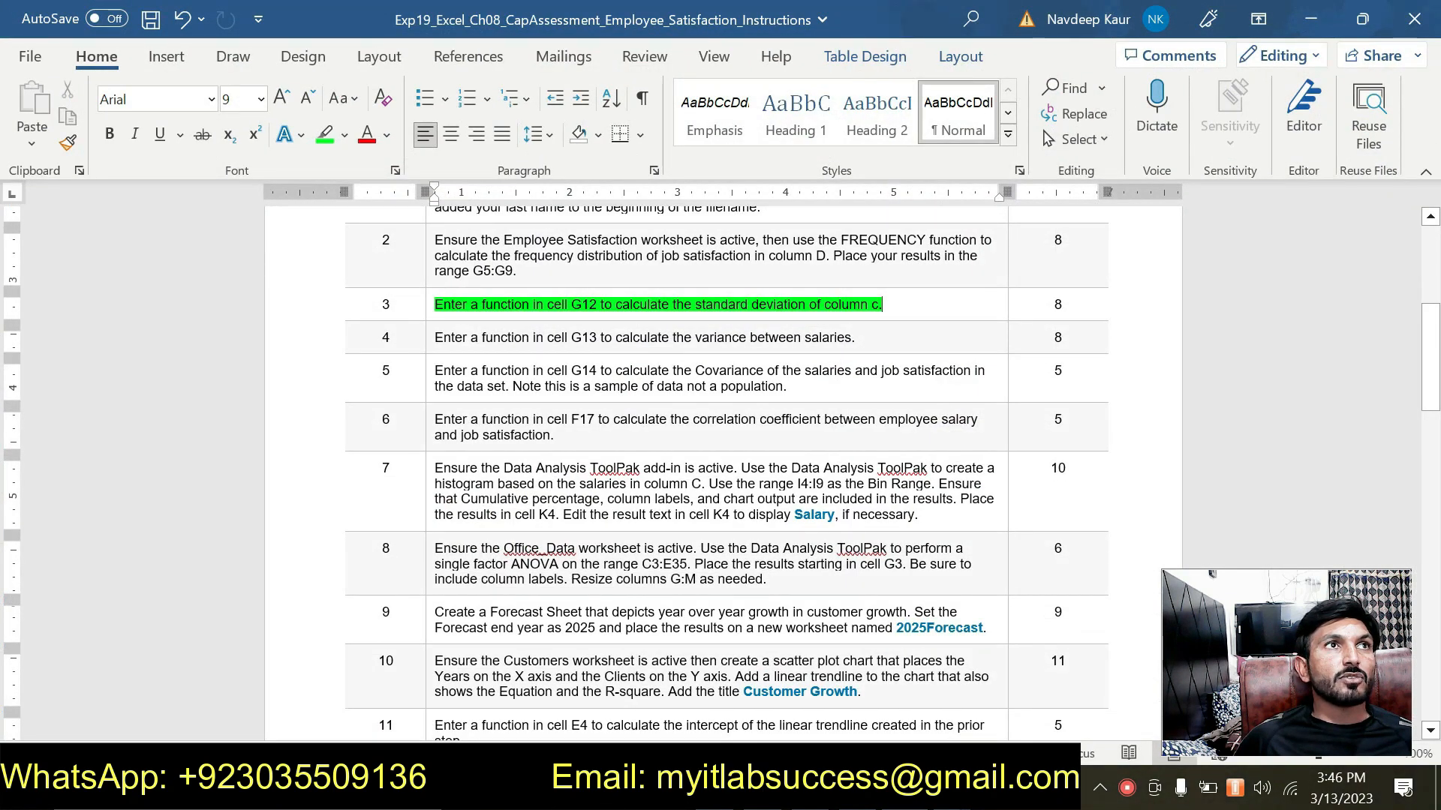
key(alt+Tab)
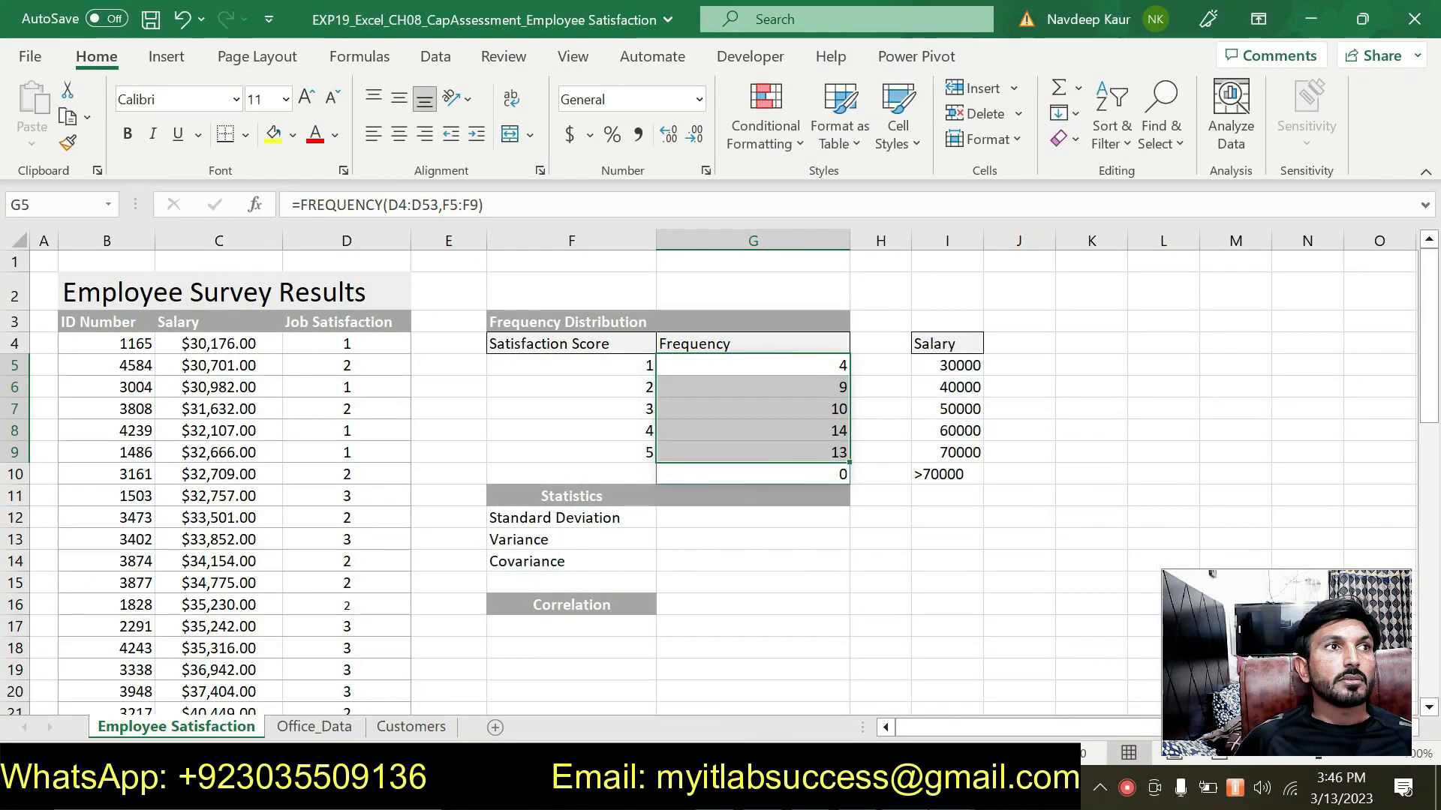
key(alt+Tab)
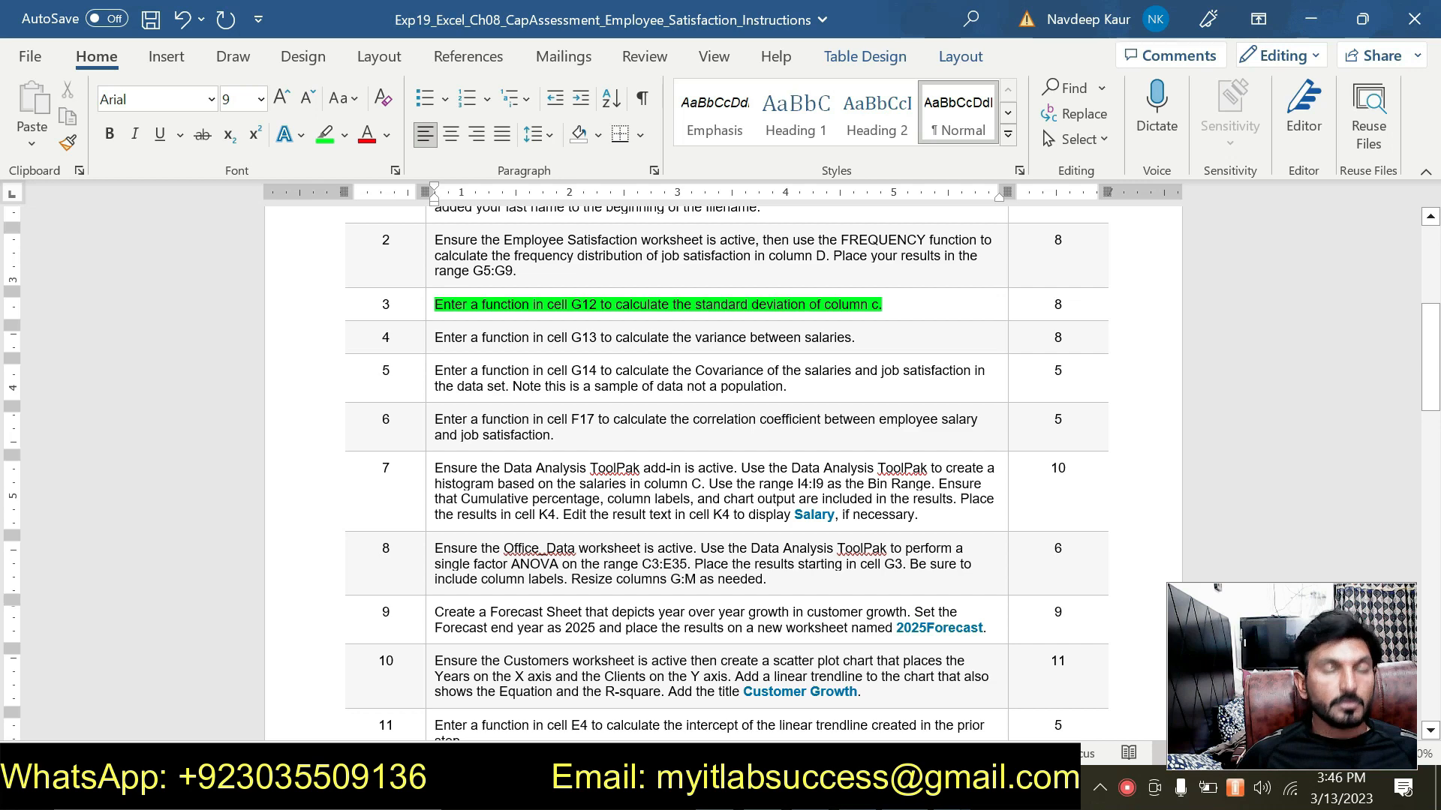
Step: Switch to the Excel workbook and enter a STDEV.S function in G12 for the salaries in C4:C53
key(alt+Tab)
click(678, 521)
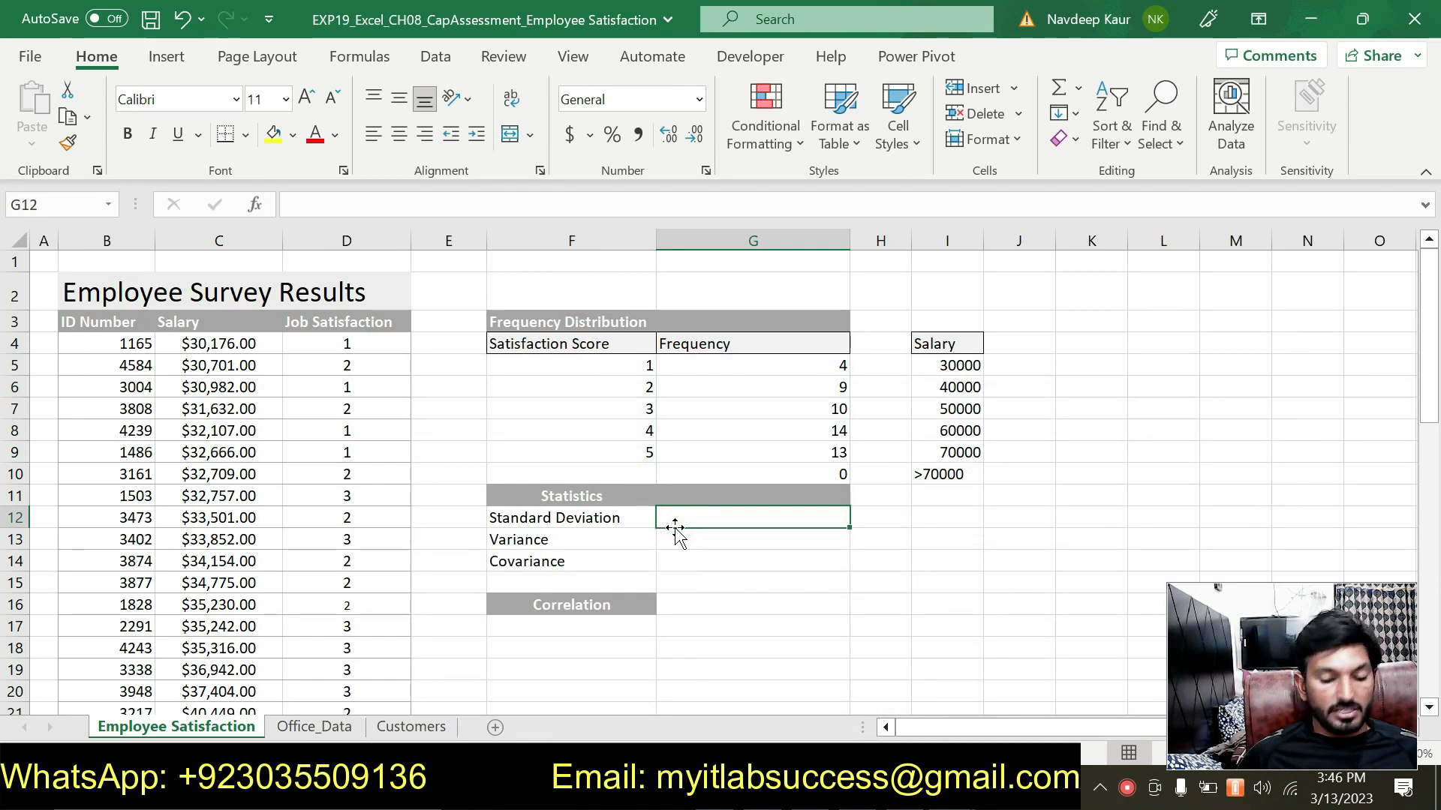
text(=)
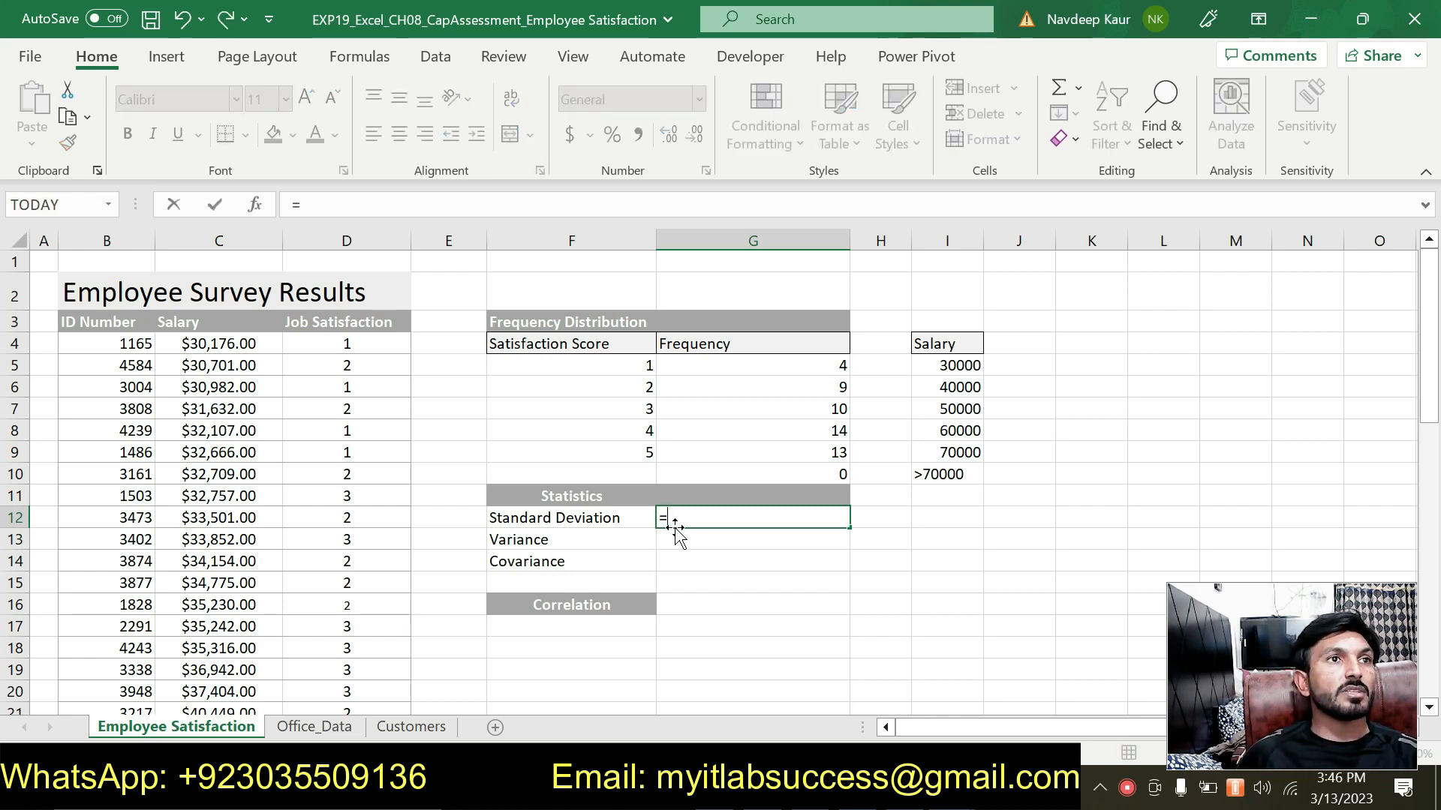
text(st)
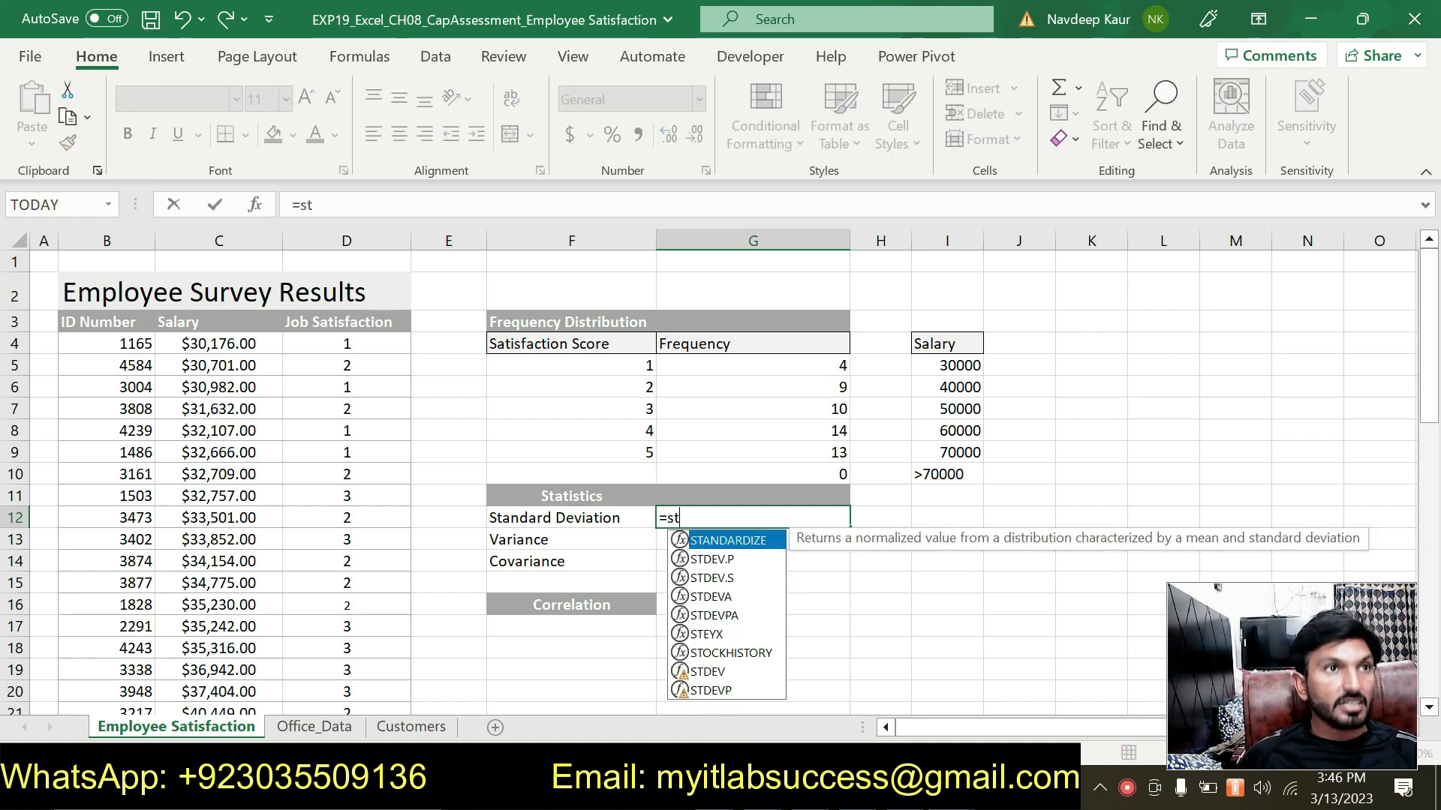
double_click(711, 578)
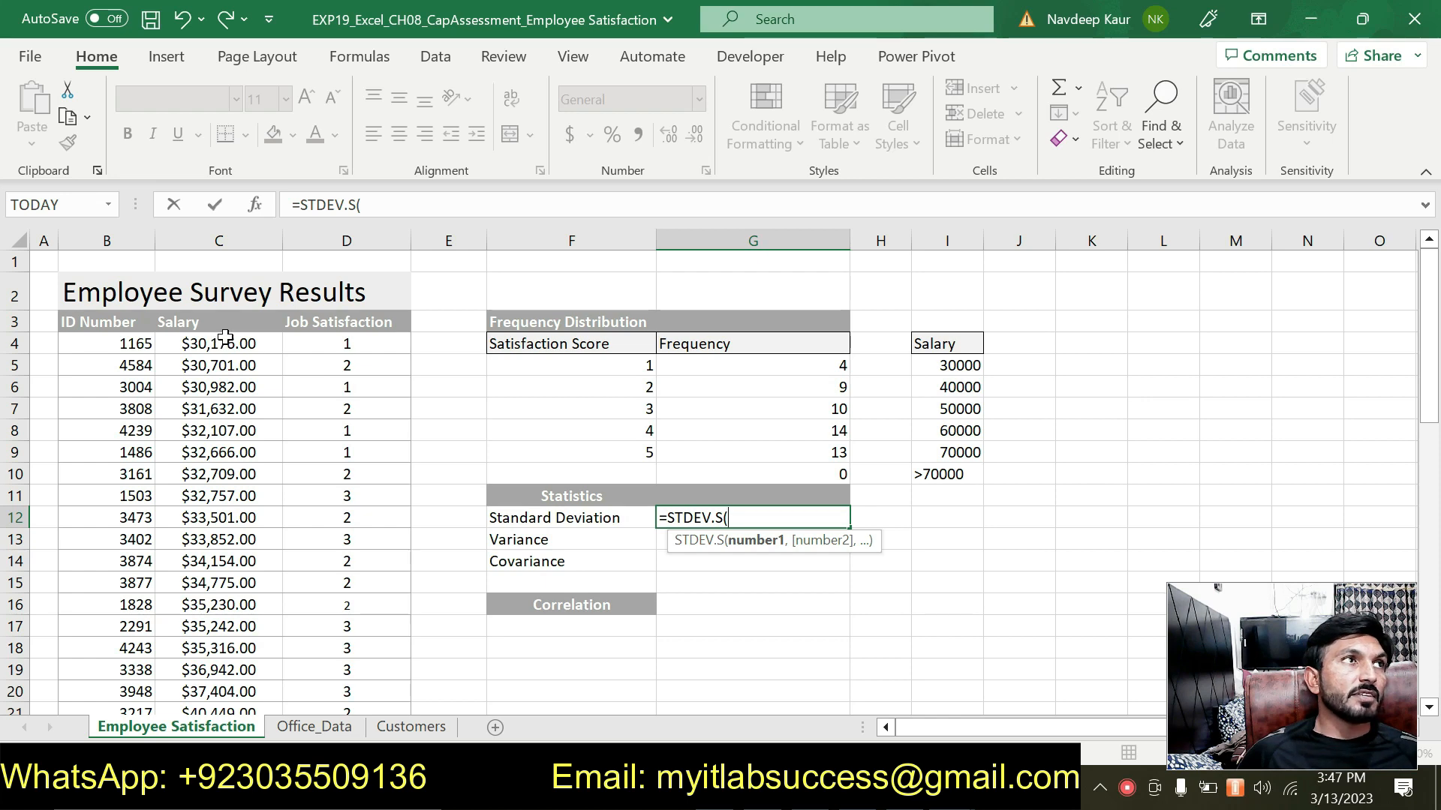
drag(228, 342, 243, 677)
click(460, 205)
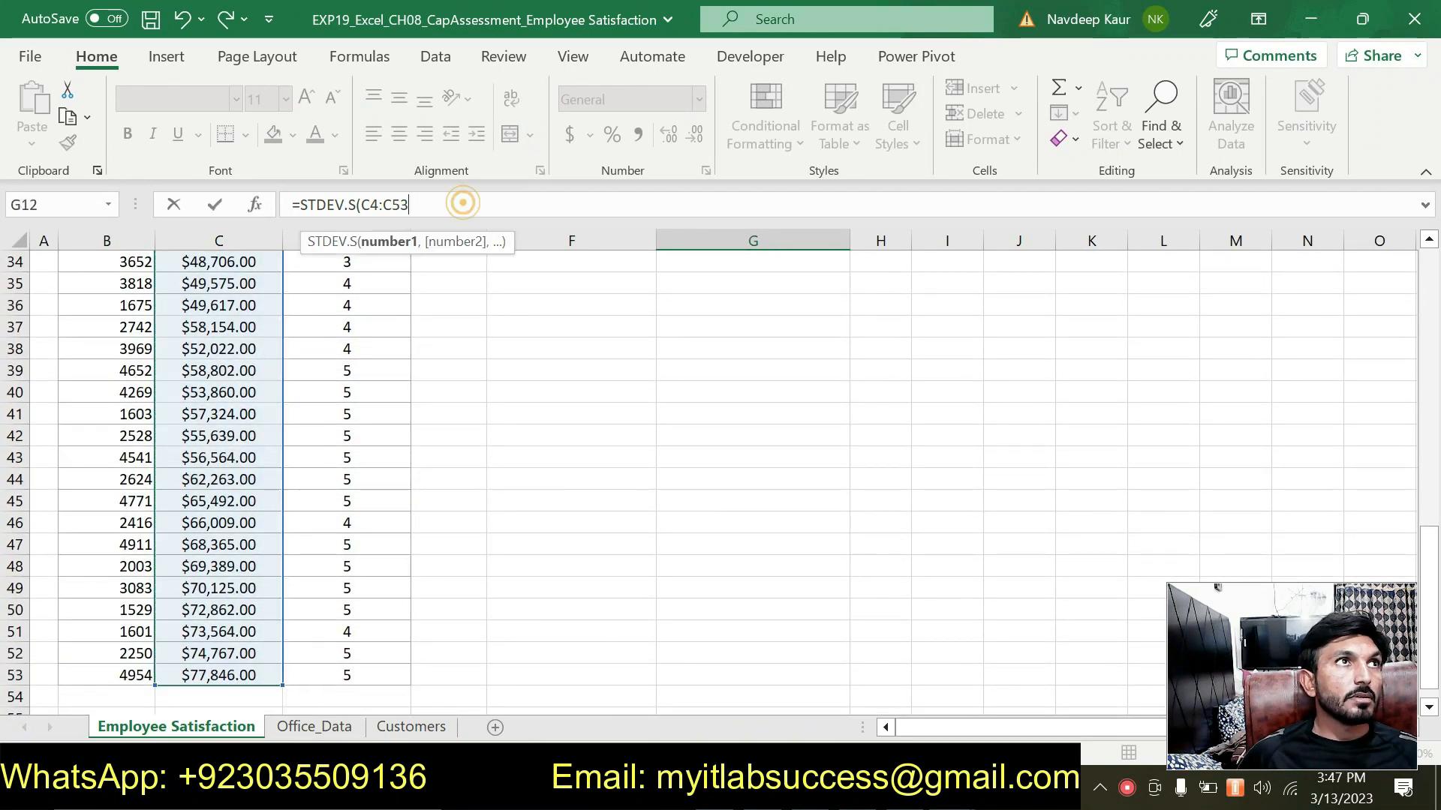
key(Return)
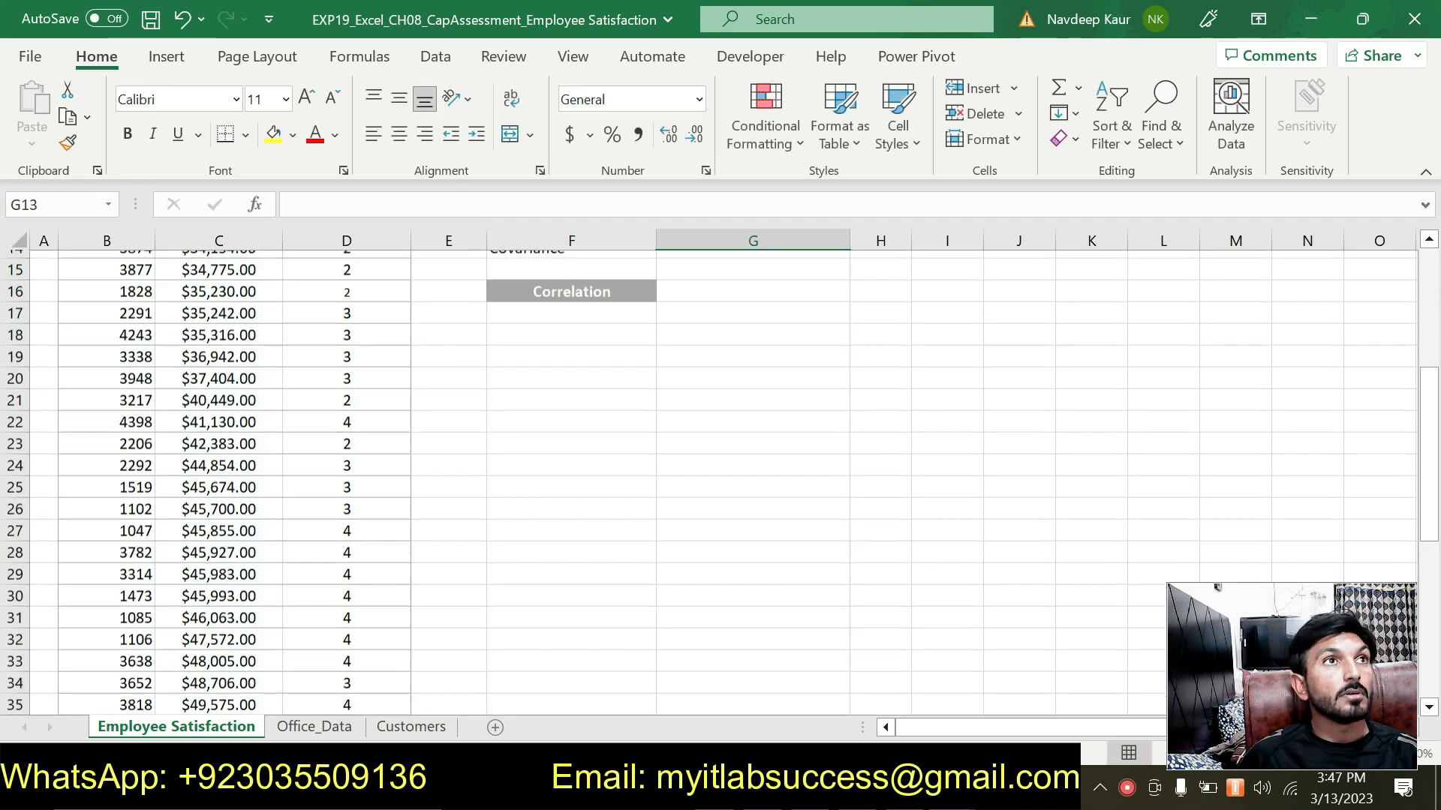
Step: Review the function arguments of the standard deviation formula in G12
scroll(784, 412, up, 4)
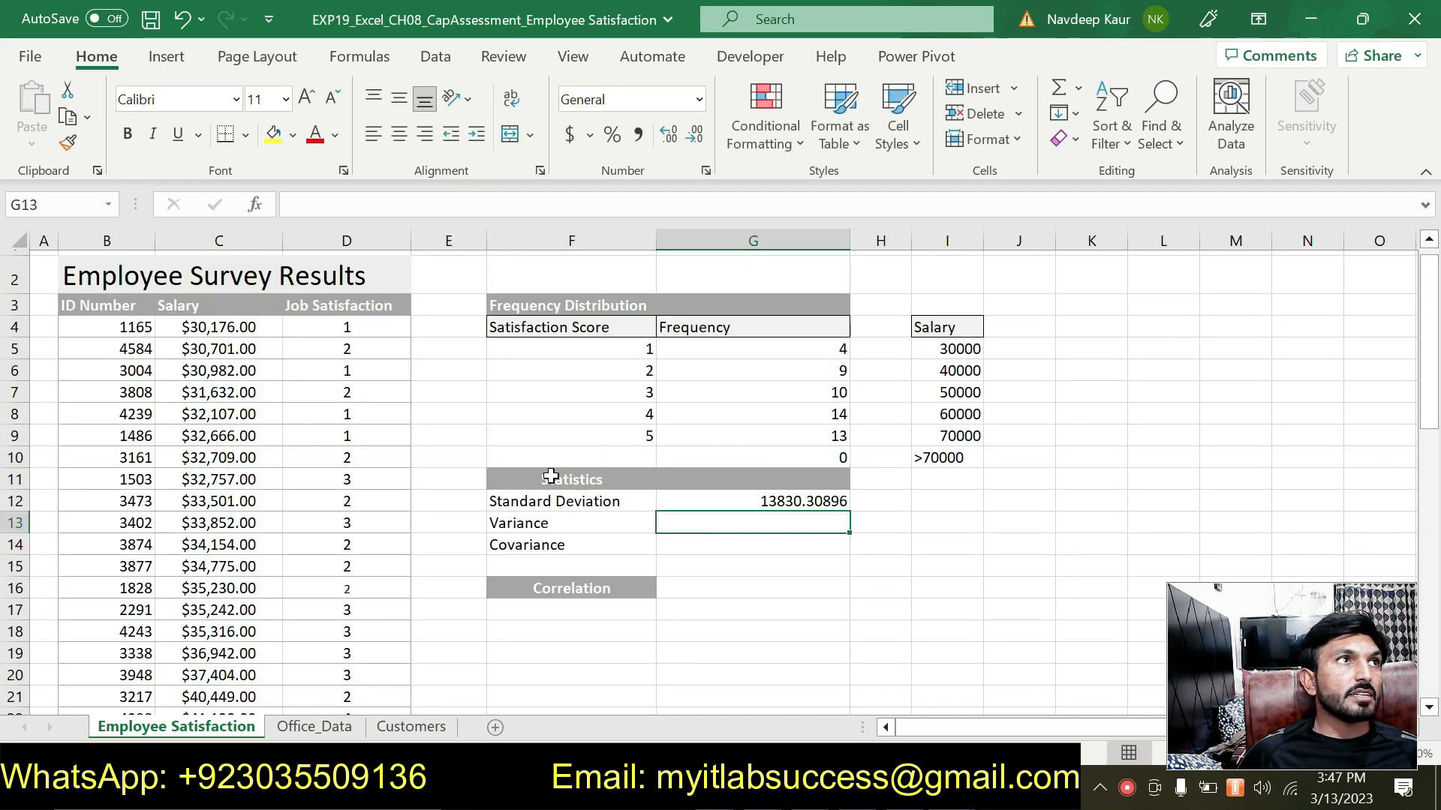
click(809, 496)
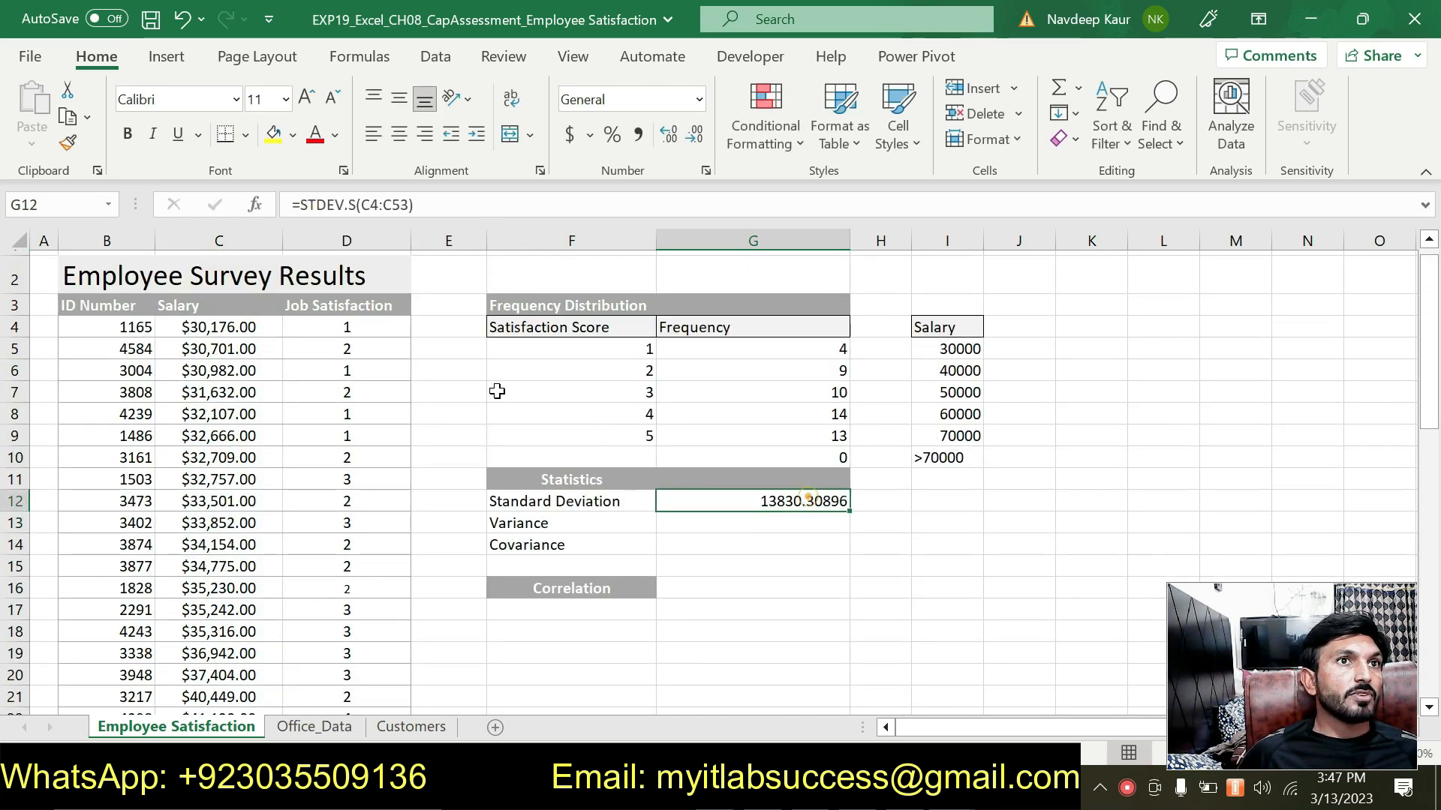
click(260, 207)
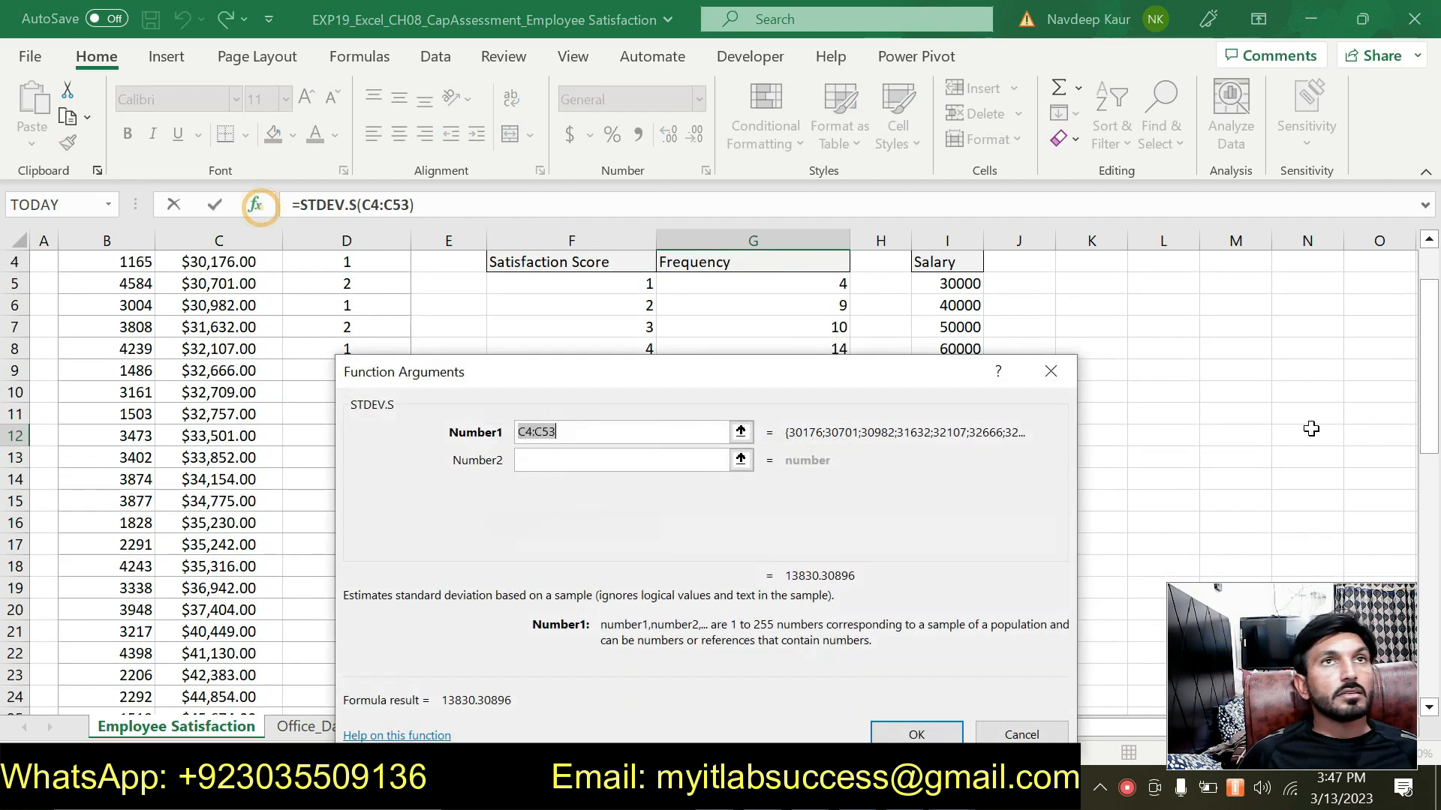
drag(674, 385, 837, 313)
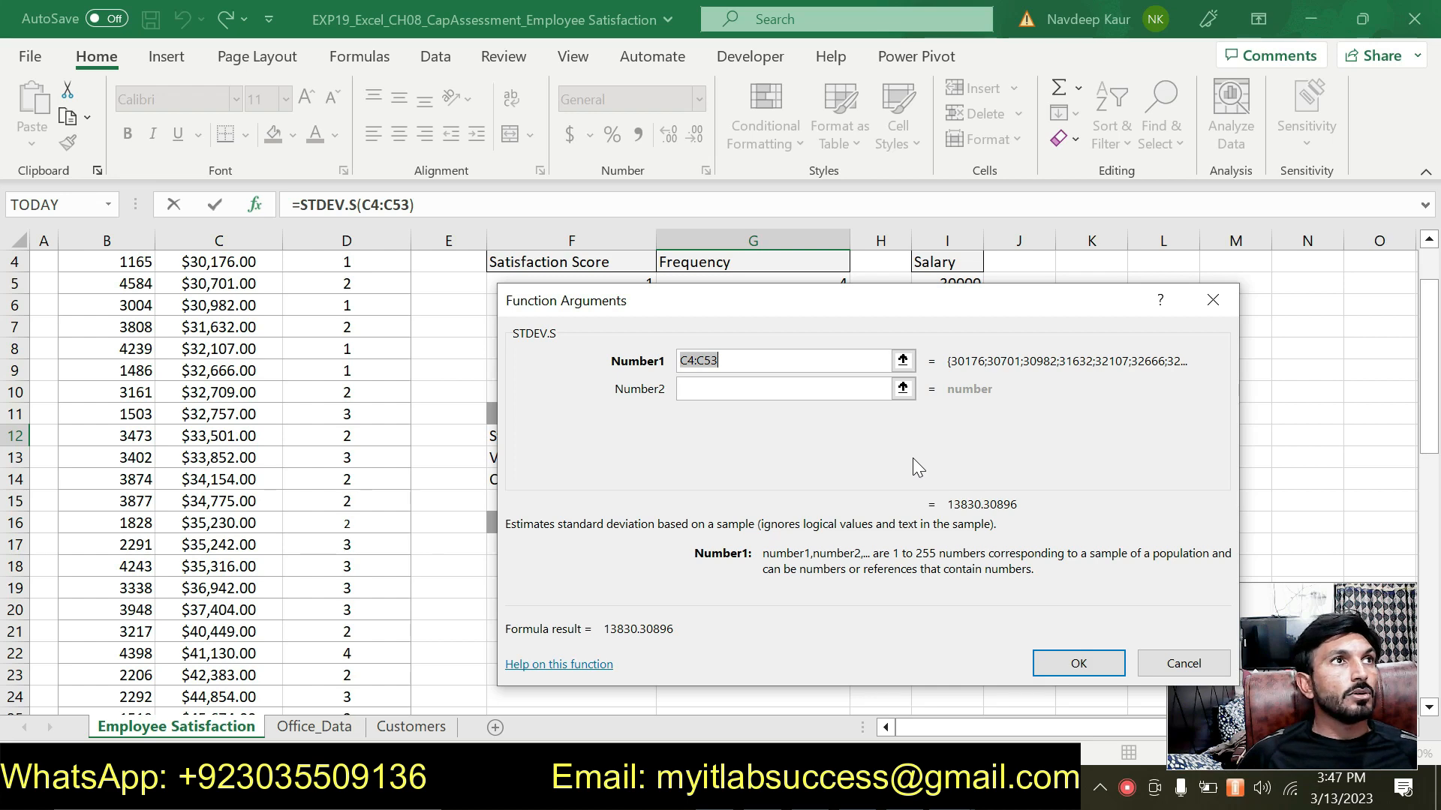
click(1054, 657)
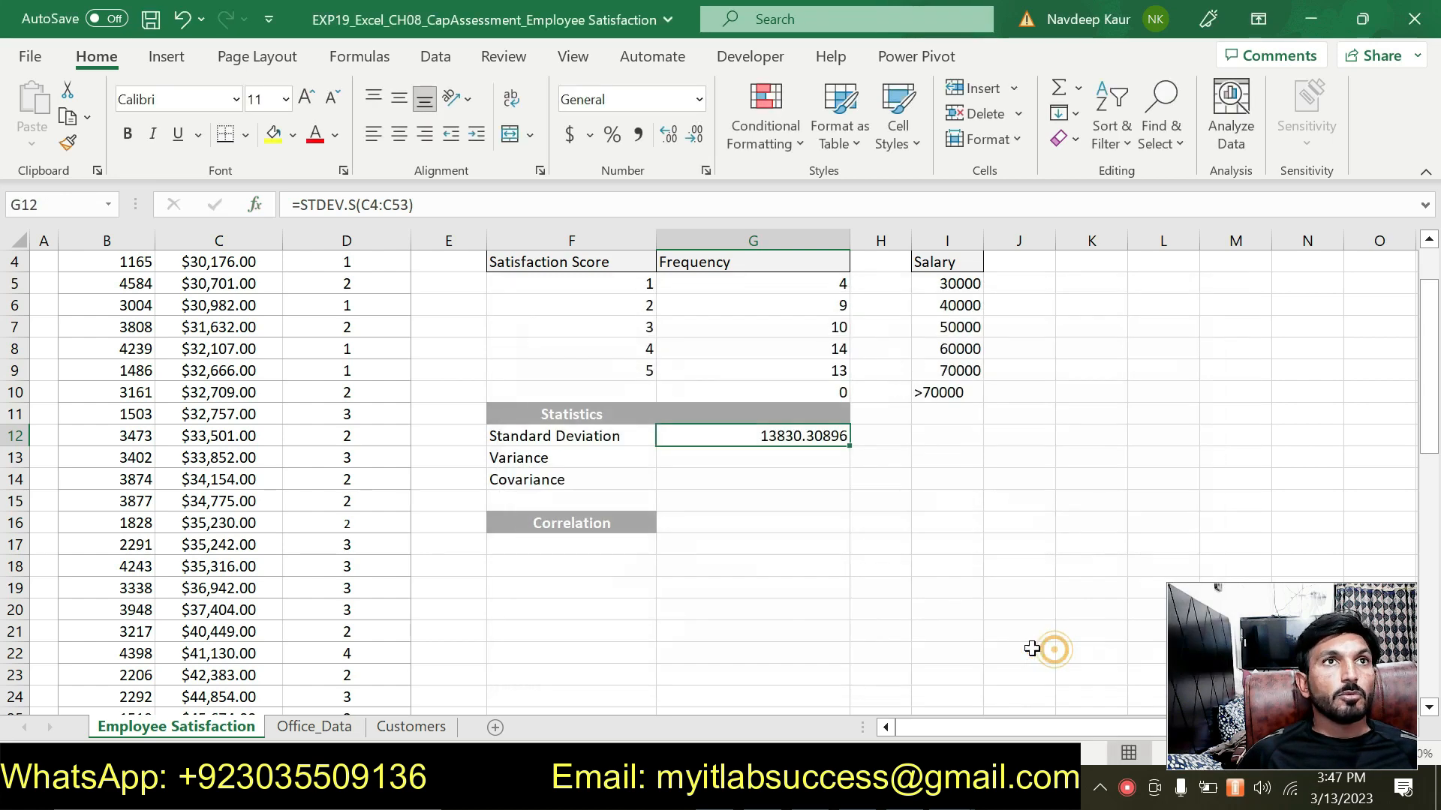
Step: Switch to the Word instructions, remove the highlight from step 3 and highlight the step 4 instruction in bright green
key(alt+Tab)
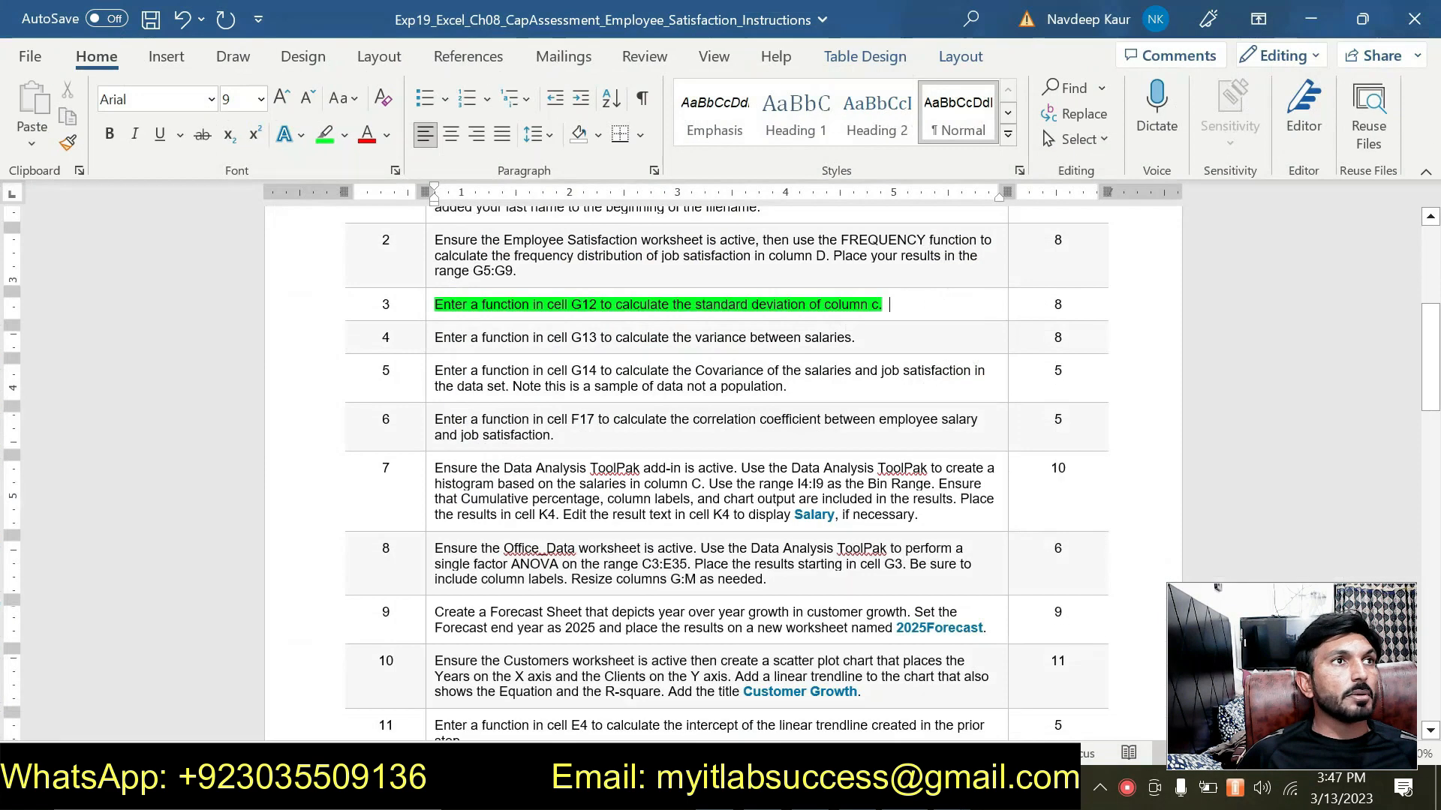
drag(434, 304, 882, 306)
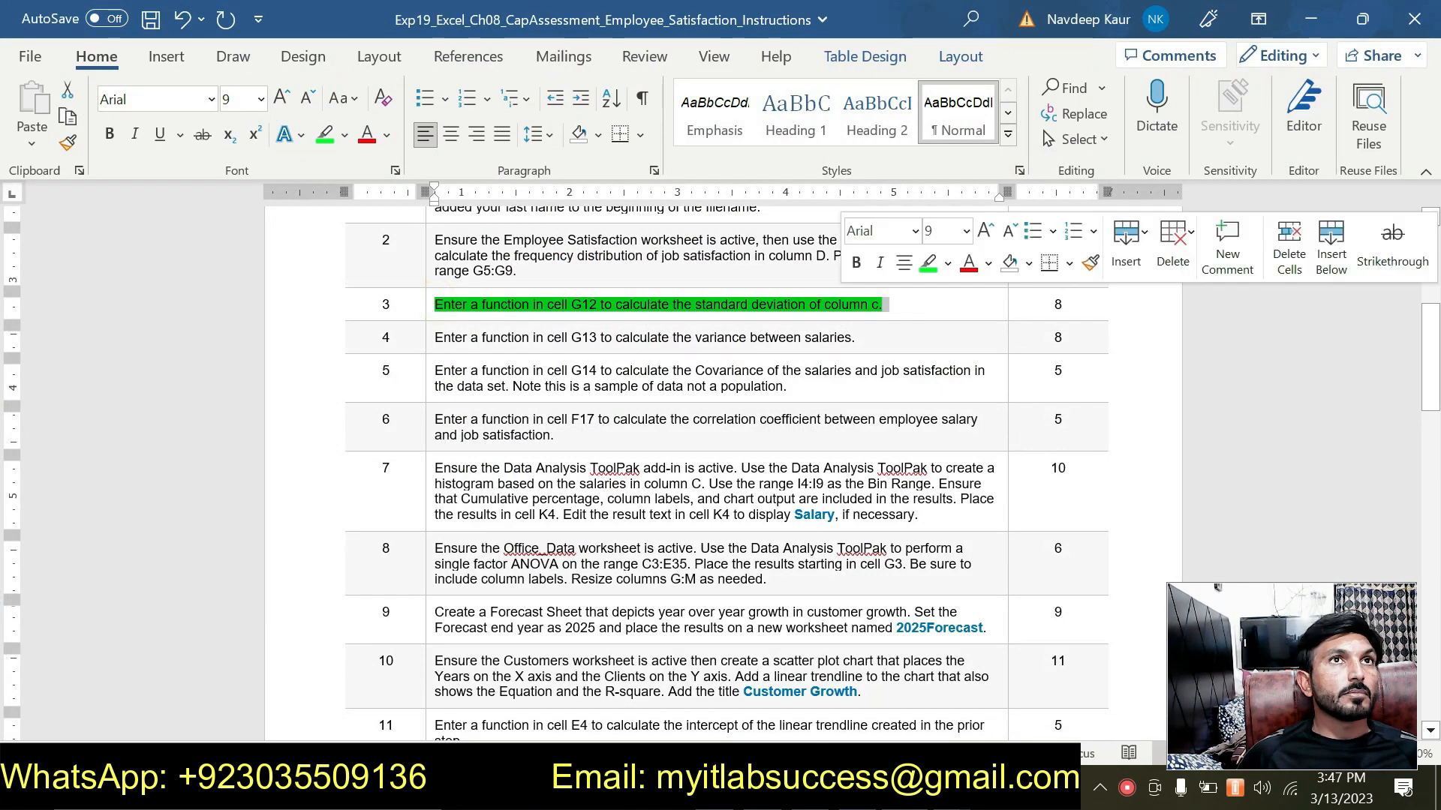
click(927, 265)
drag(859, 337, 431, 338)
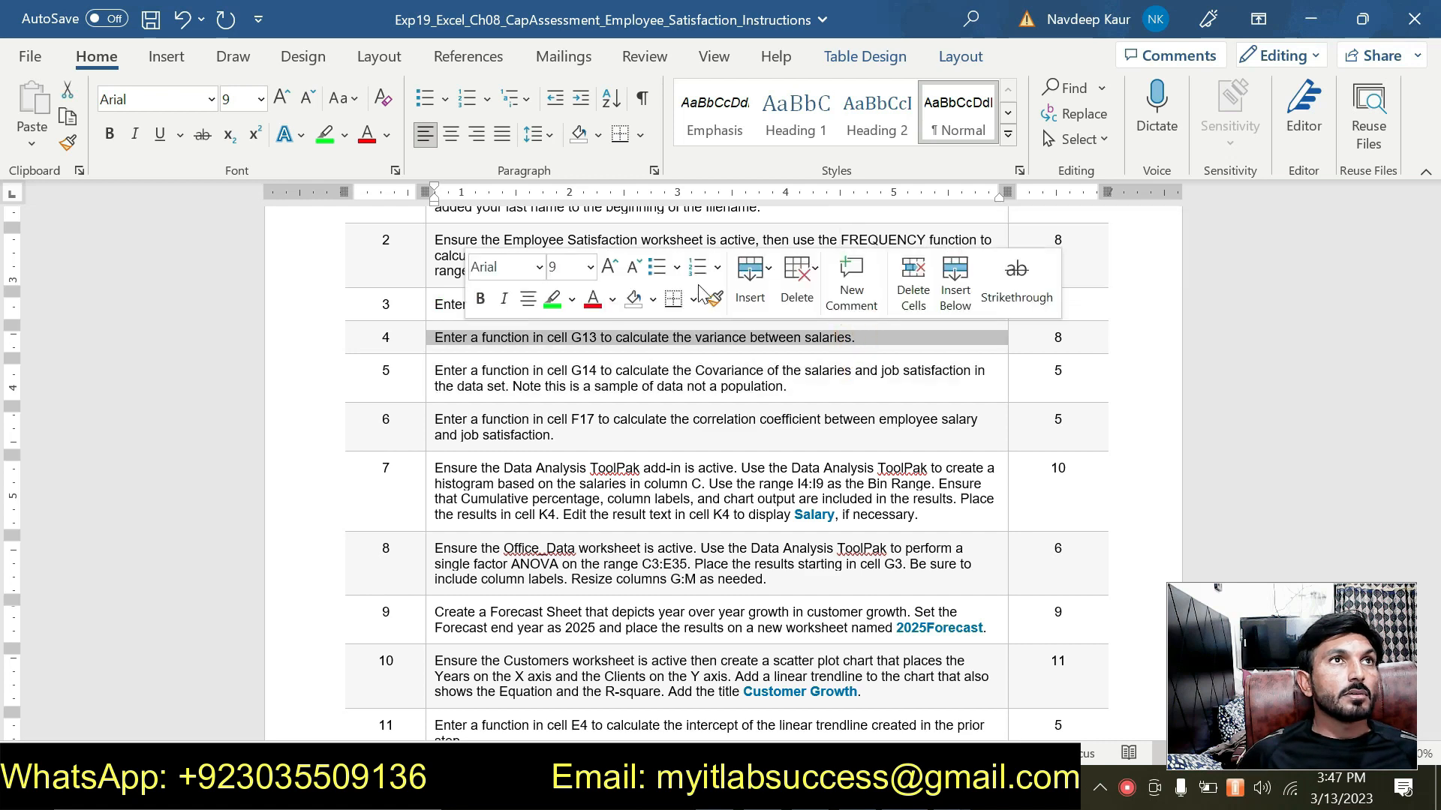
click(555, 301)
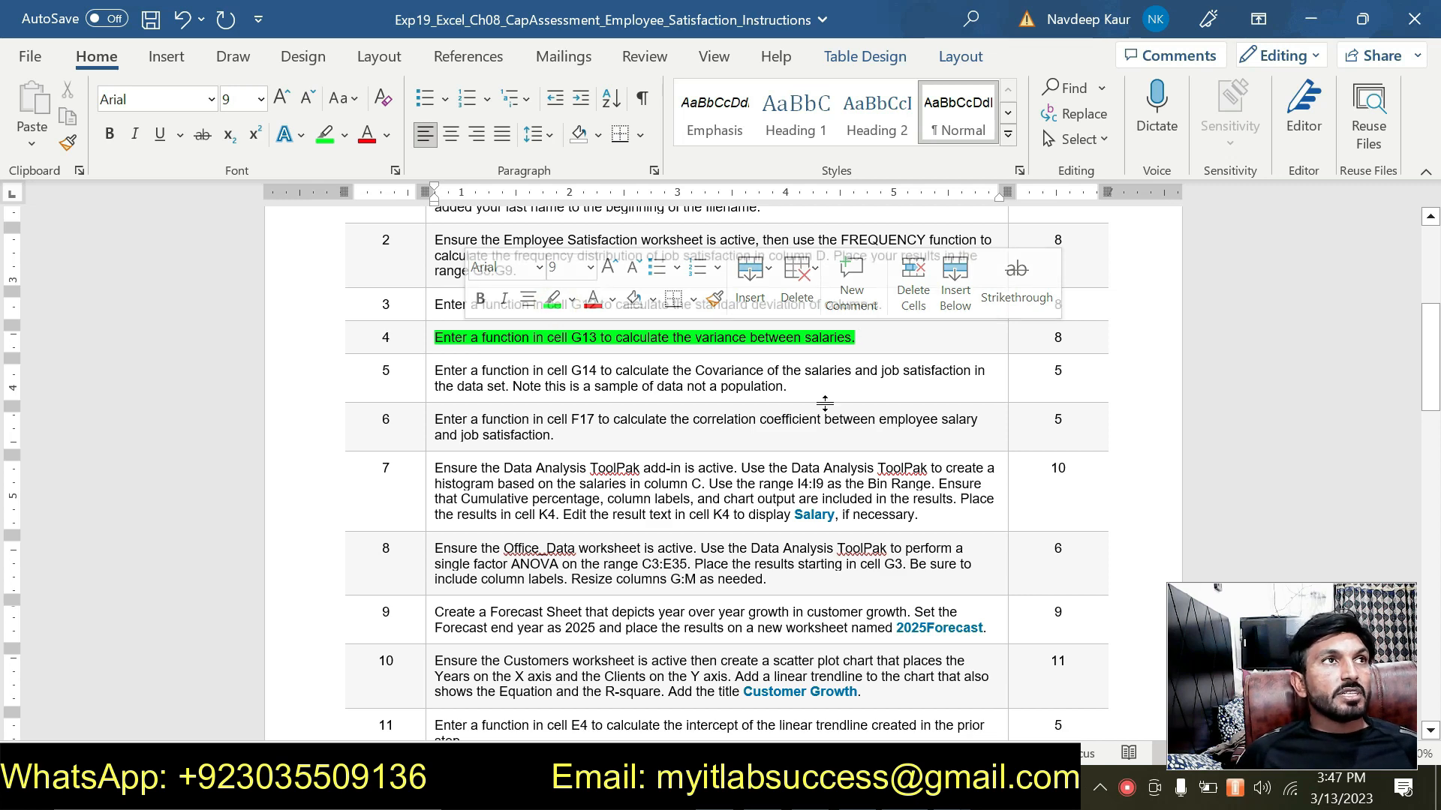
Step: Switch to the Excel workbook, enter a VAR.S function in G13 for the salaries in C4:C53, and select G14
click(572, 337)
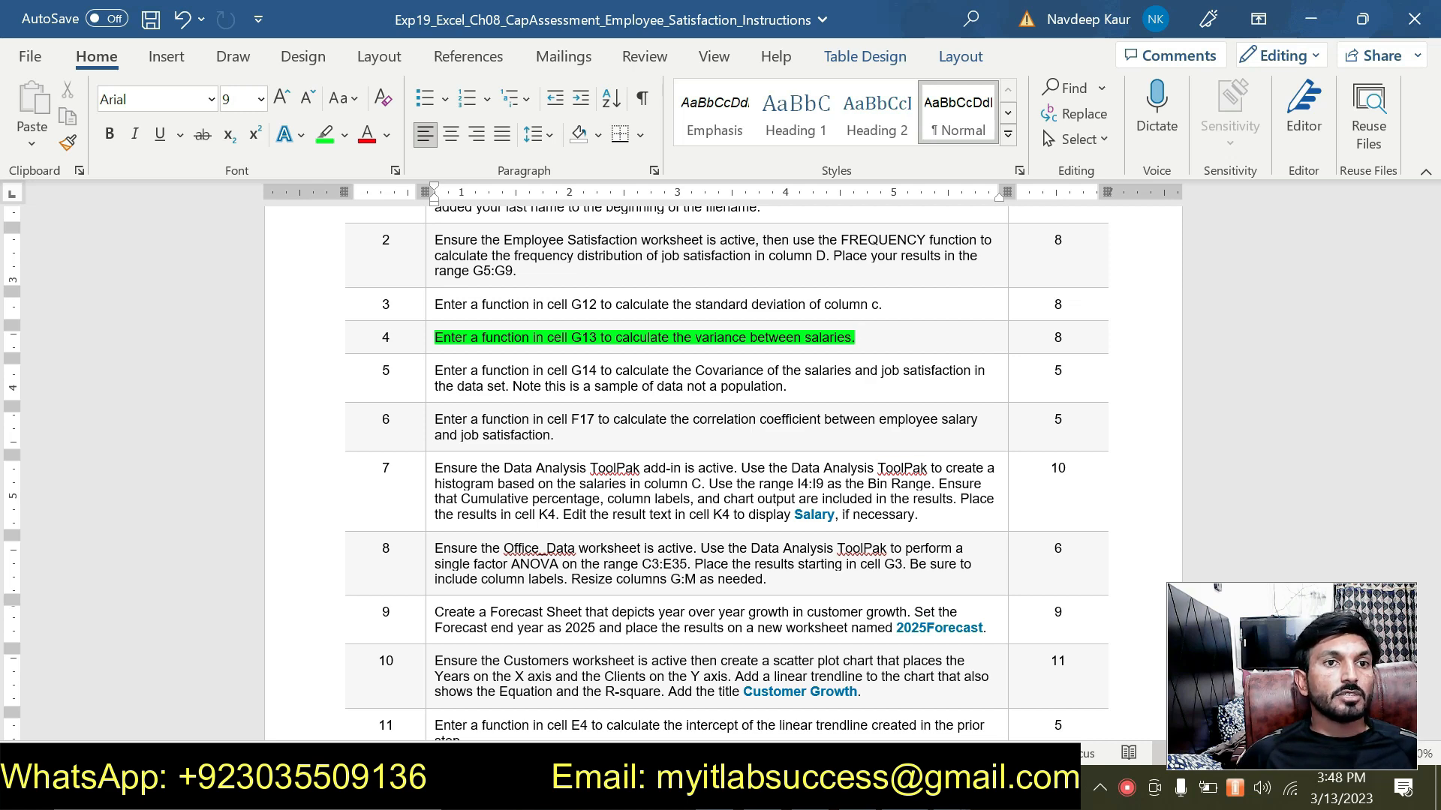
key(alt+Tab)
click(757, 457)
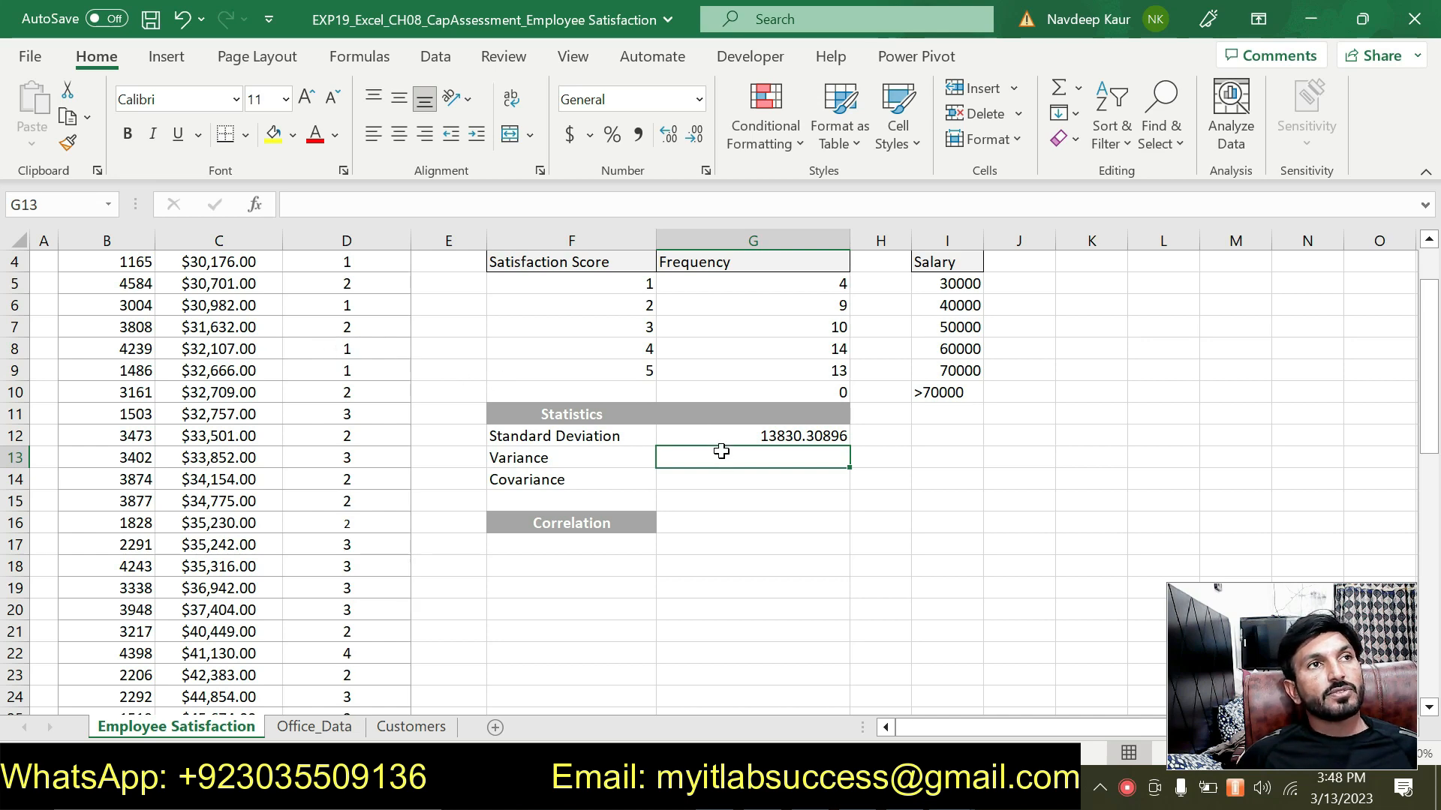
text(=)
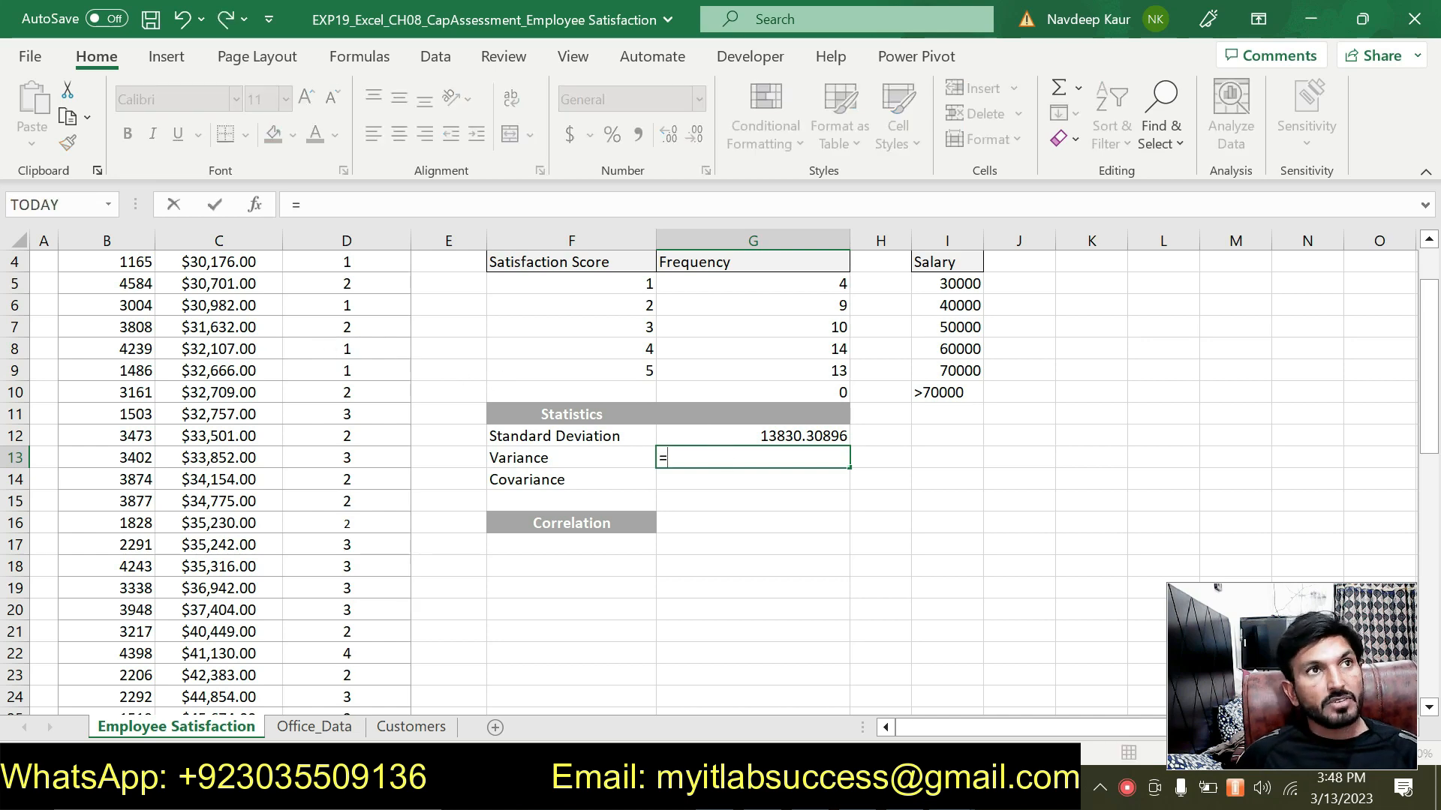
text(va)
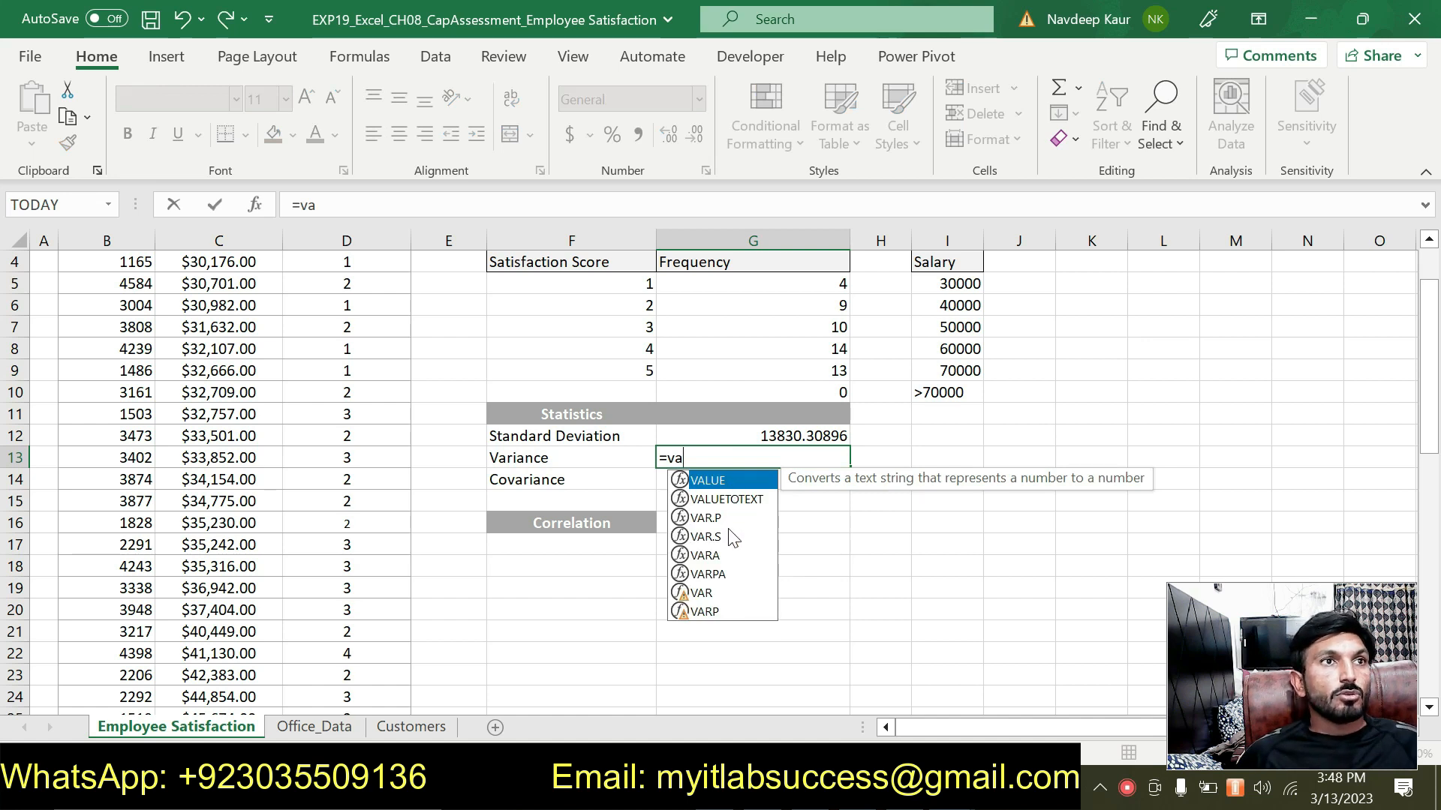
click(728, 537)
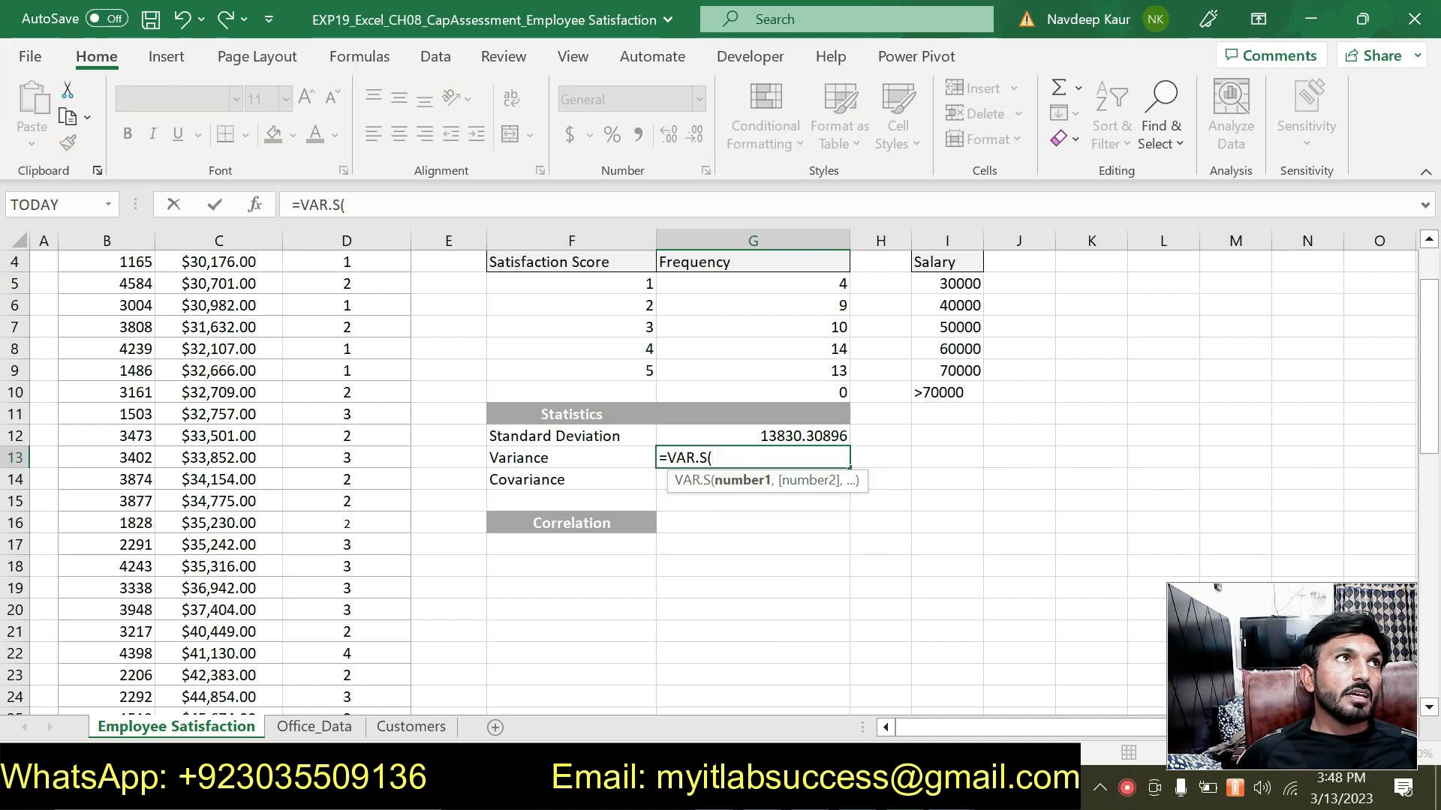
click(255, 205)
scroll(61, 319, up, 1)
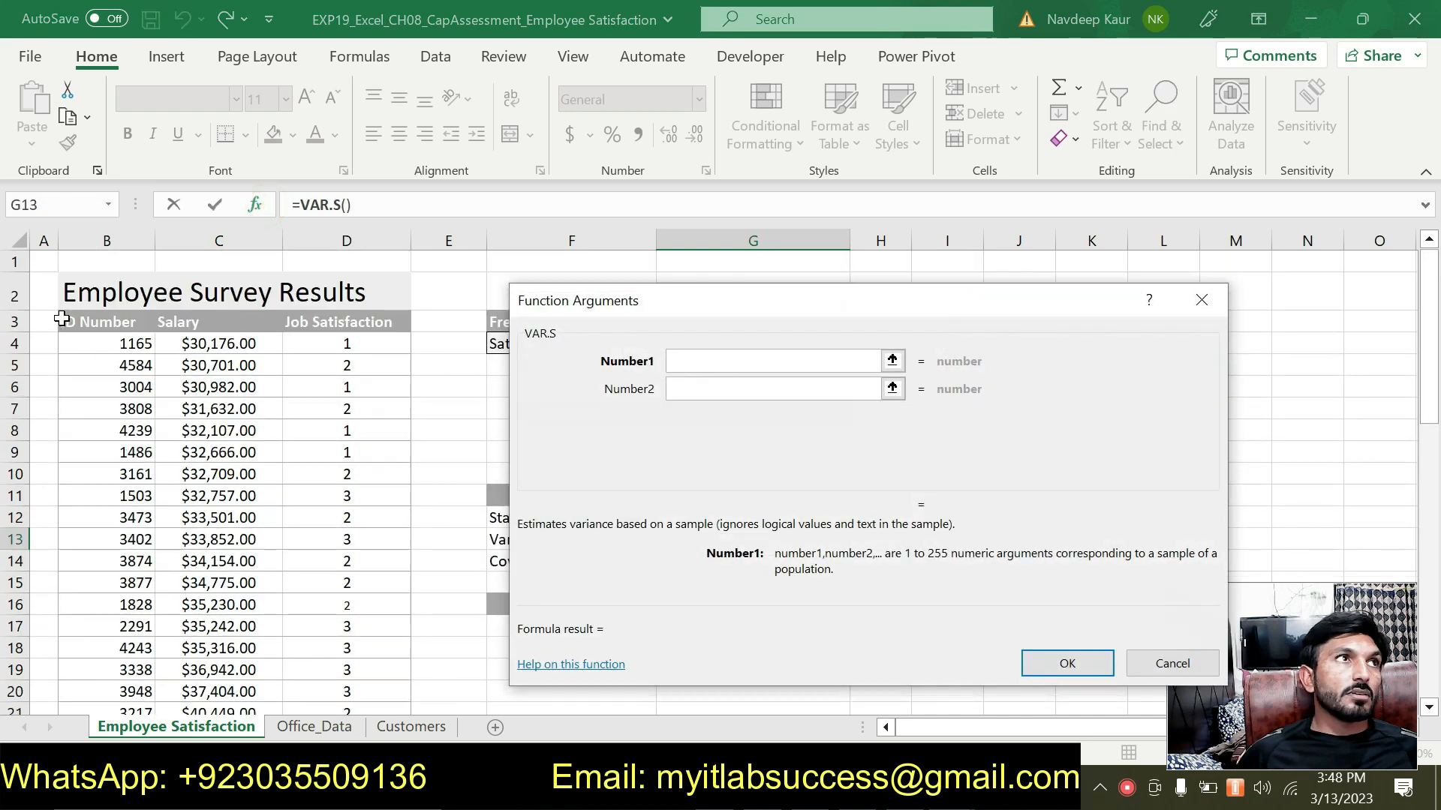
drag(200, 342, 226, 638)
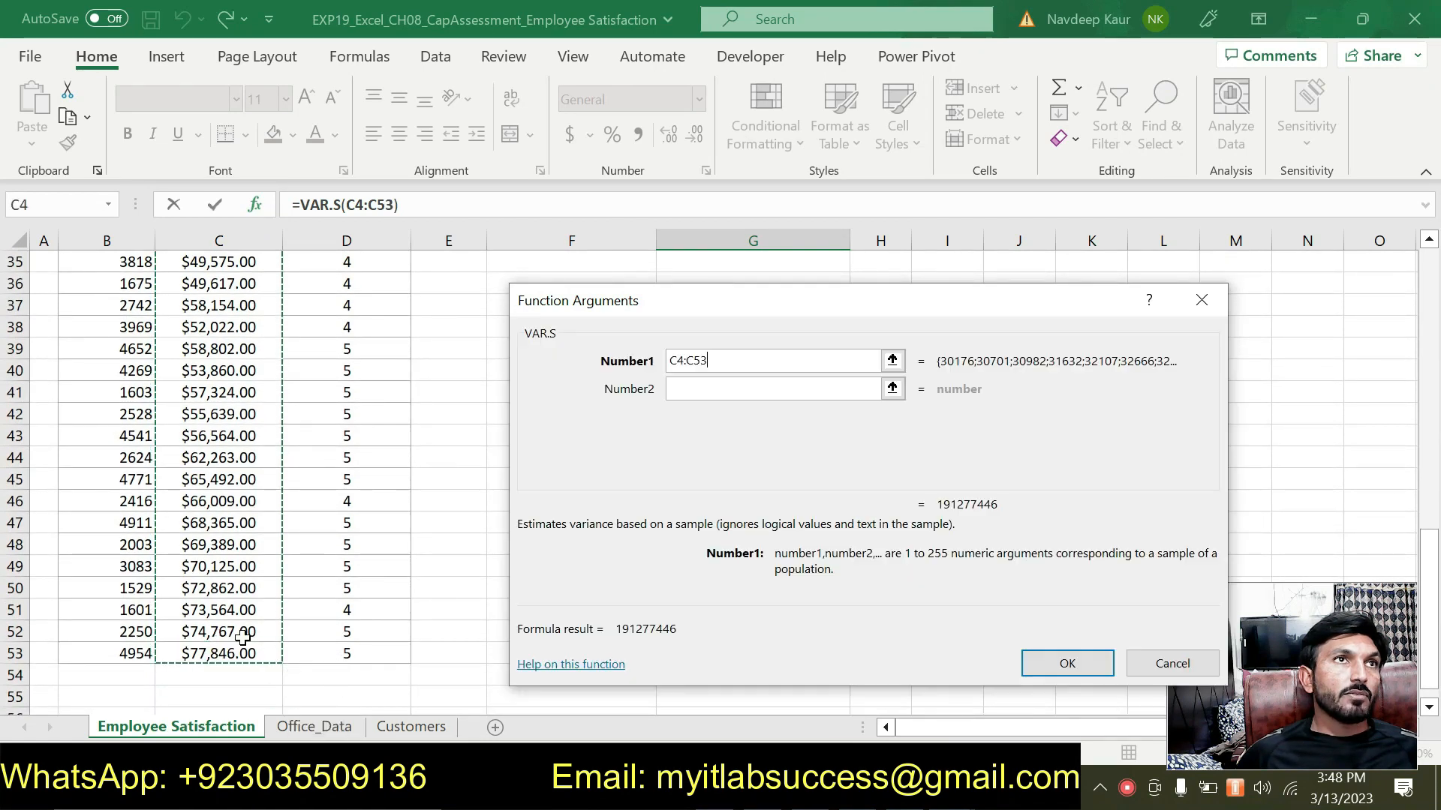
click(1069, 663)
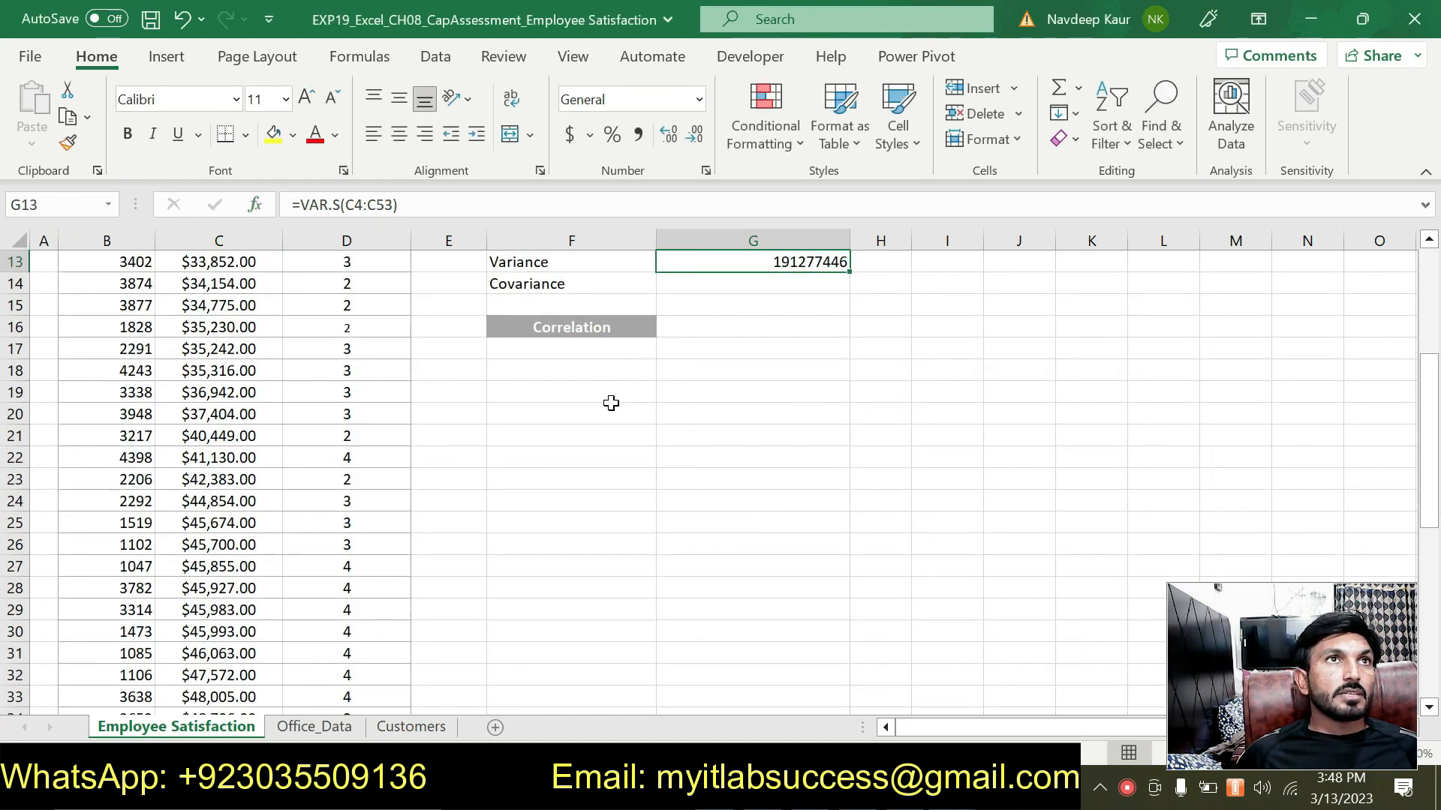
scroll(611, 403, up, 3)
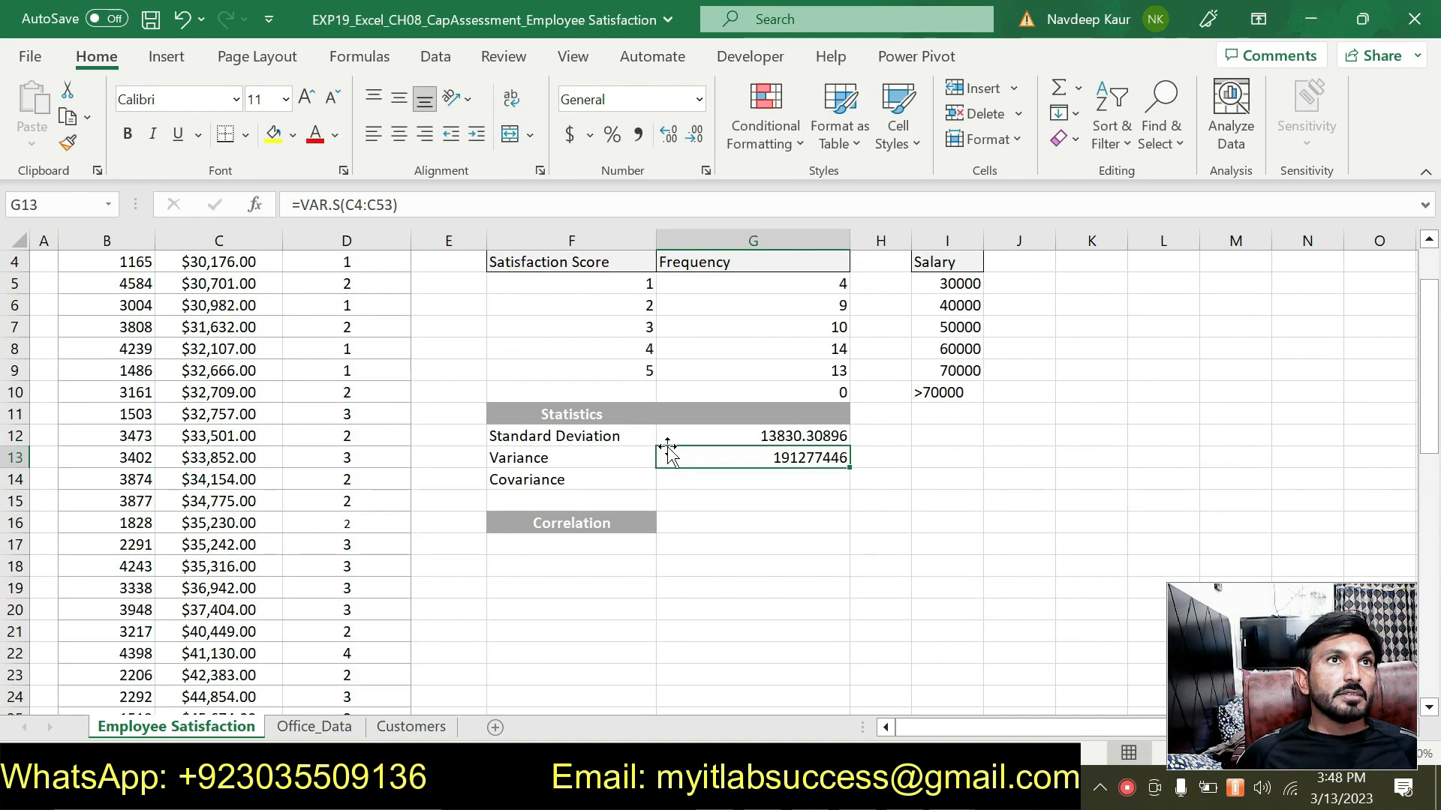
click(711, 483)
scroll(711, 483, up, 1)
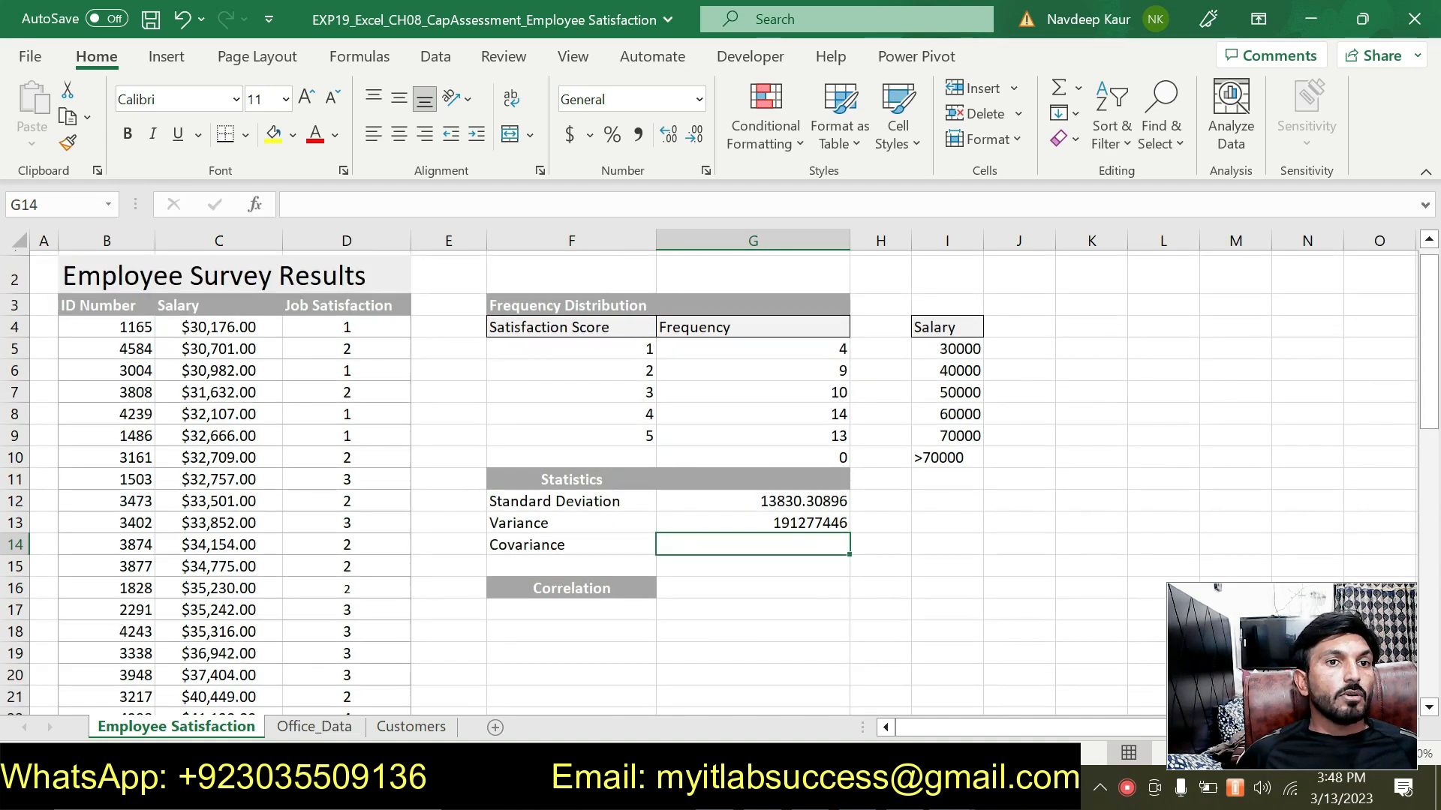
Step: Switch to the Word instructions, remove the highlight from step 4 and highlight the step 5 instruction in bright green
key(alt+Tab)
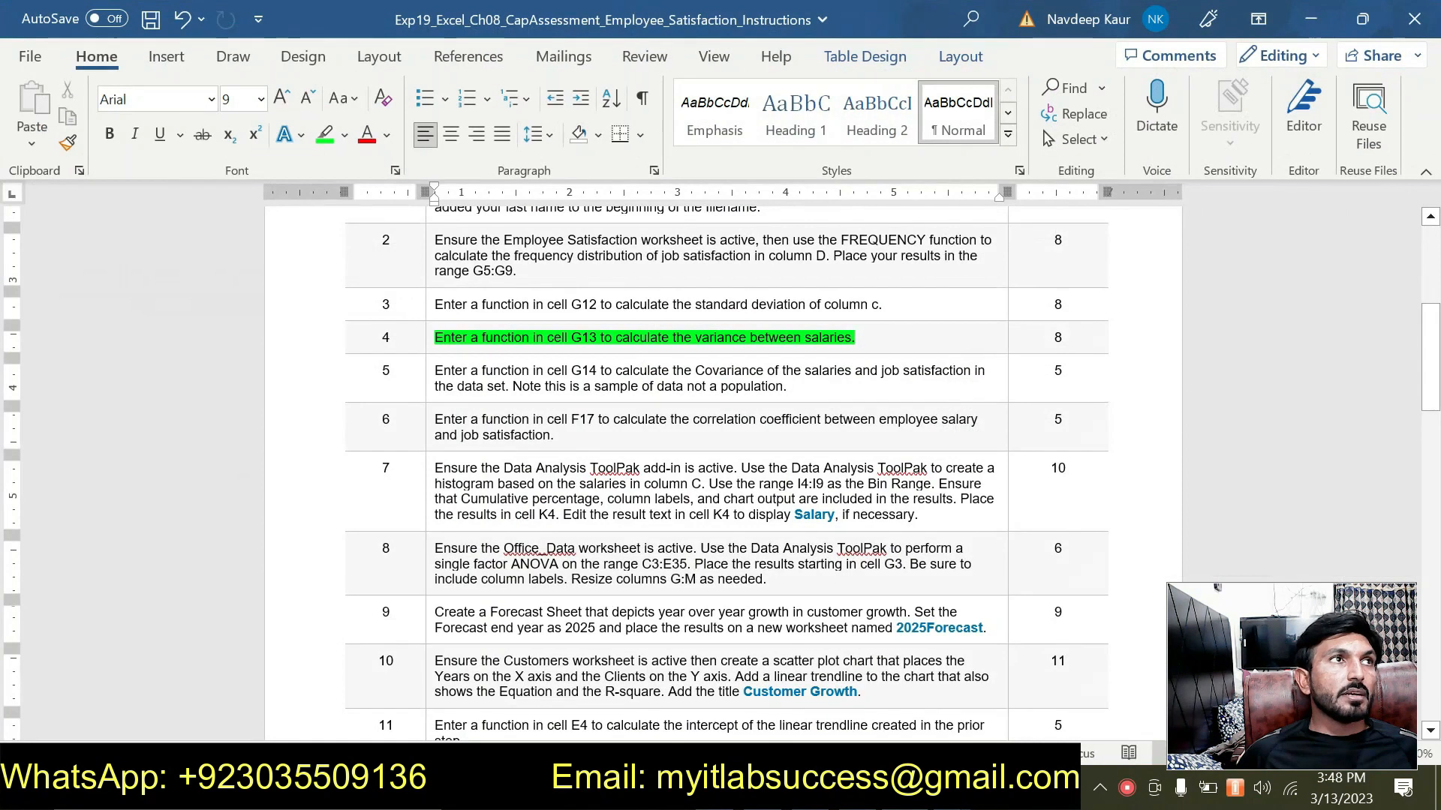
drag(434, 338, 854, 337)
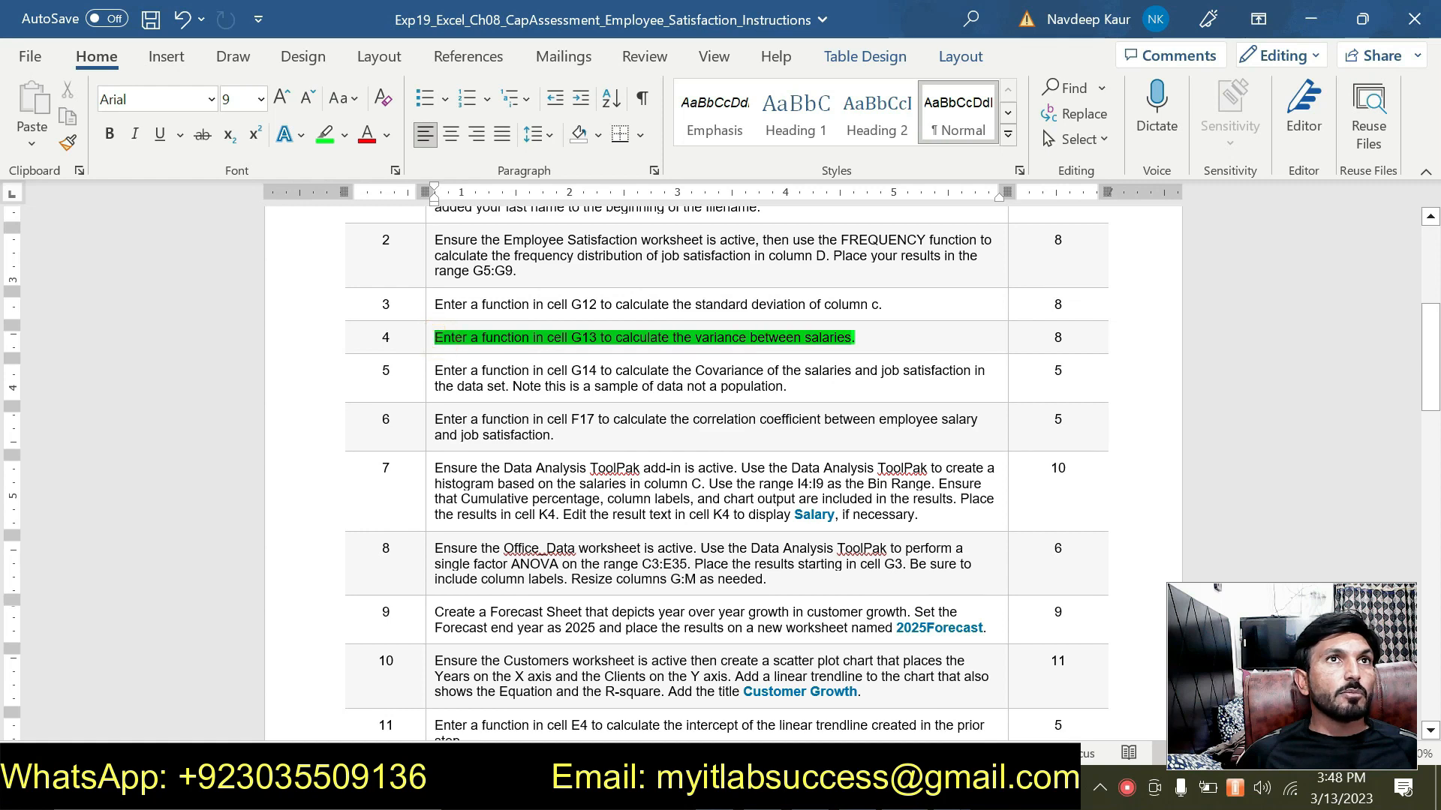
click(324, 135)
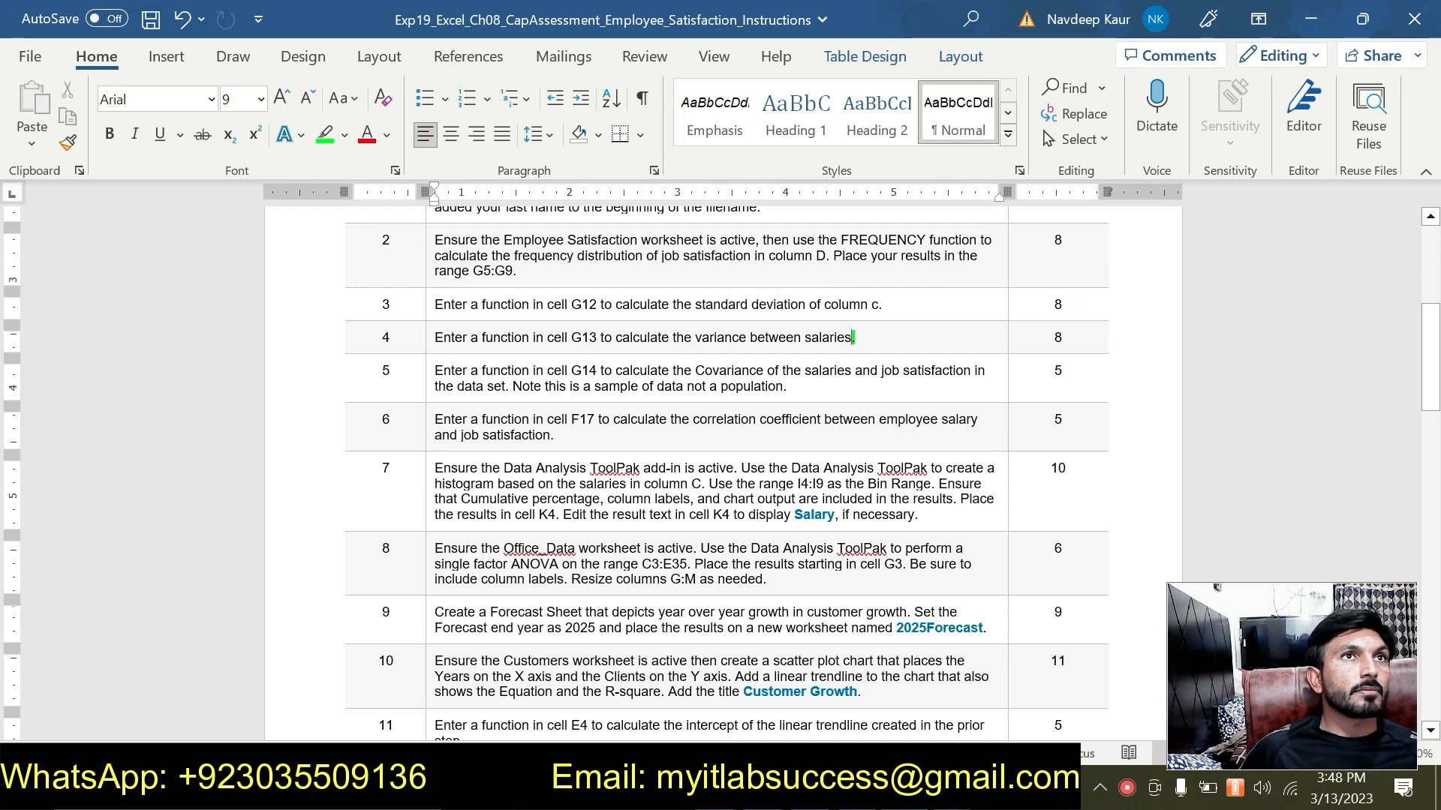
drag(788, 387, 435, 370)
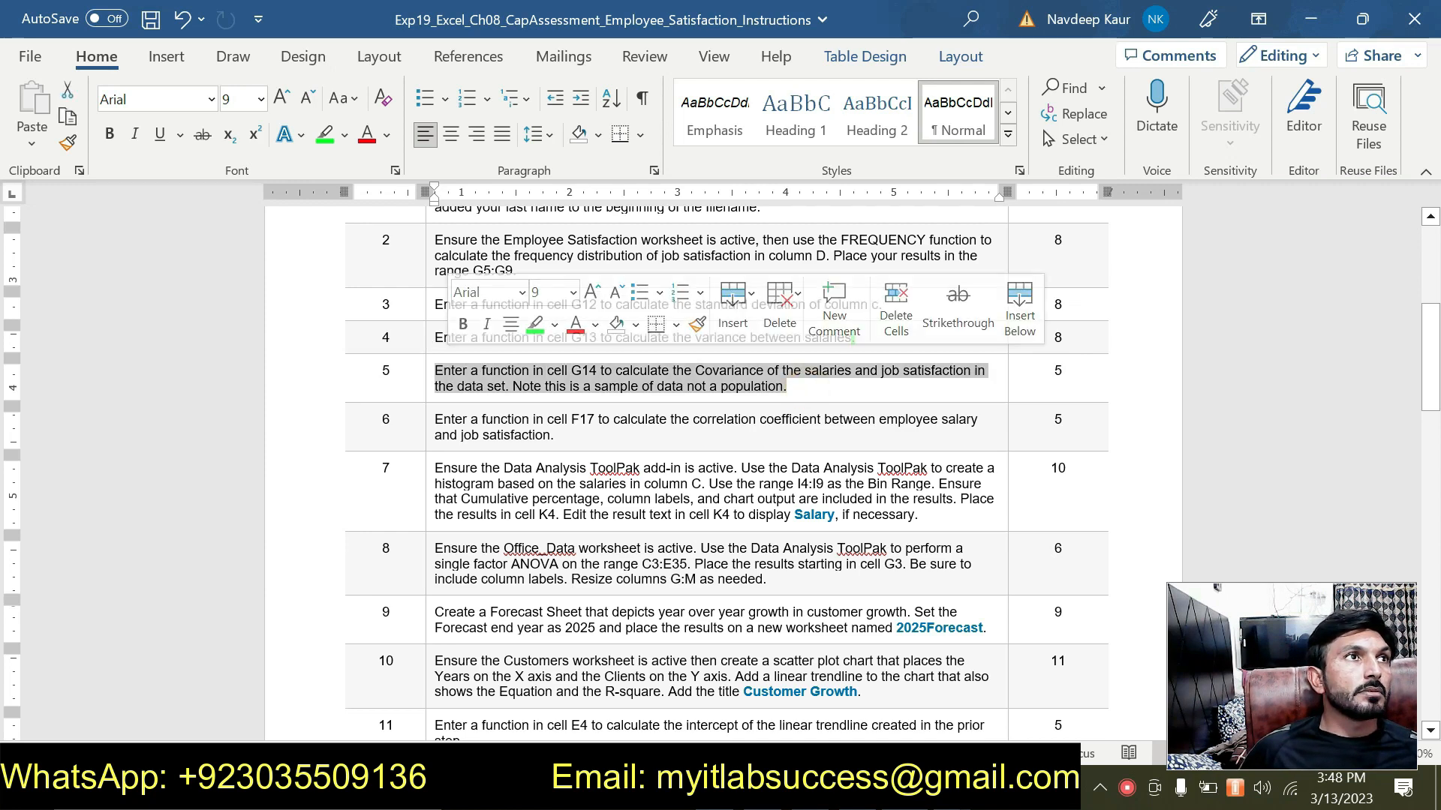
click(331, 138)
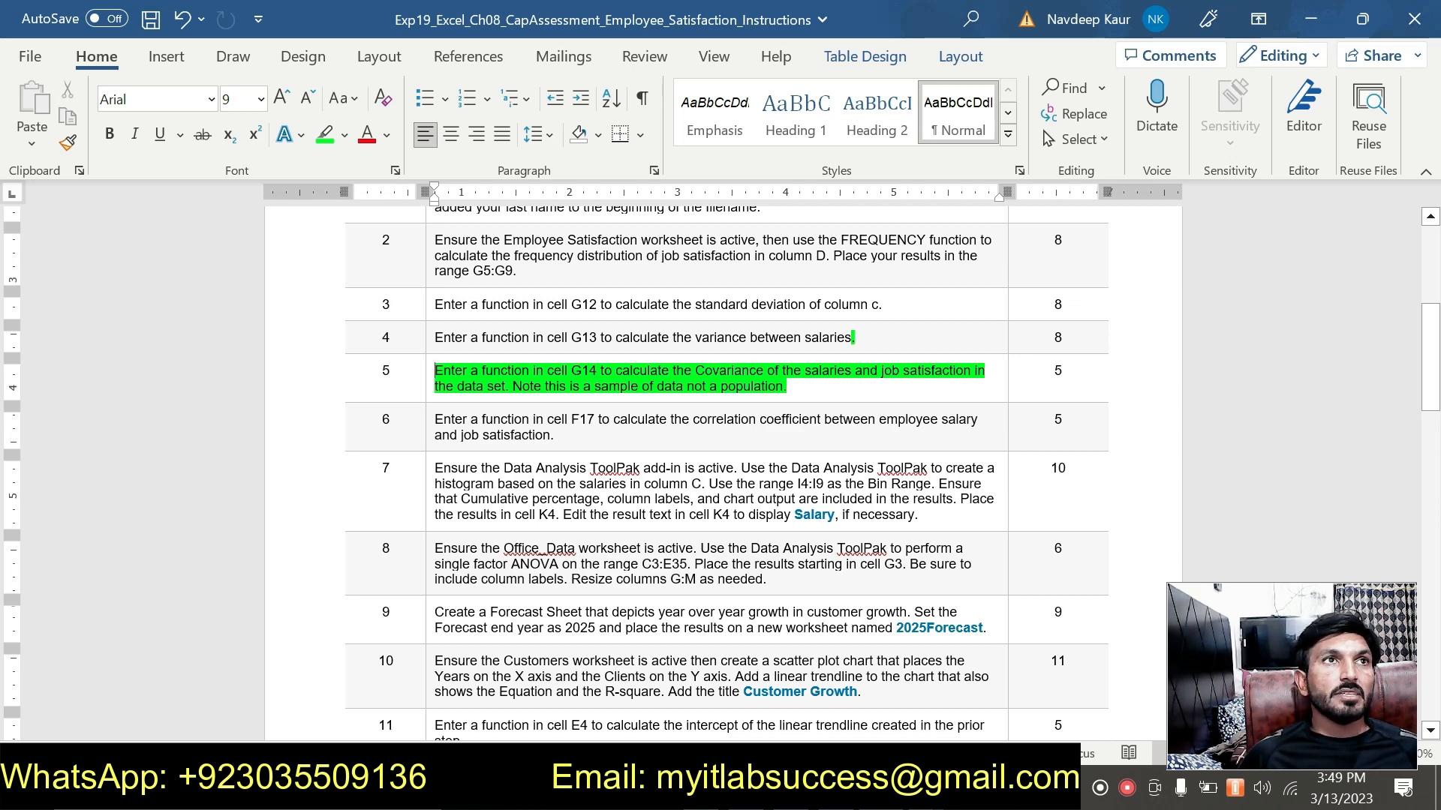
Step: Examine the step 5 instruction for the two data sets to compare and the note about sample versus population
drag(806, 371, 979, 371)
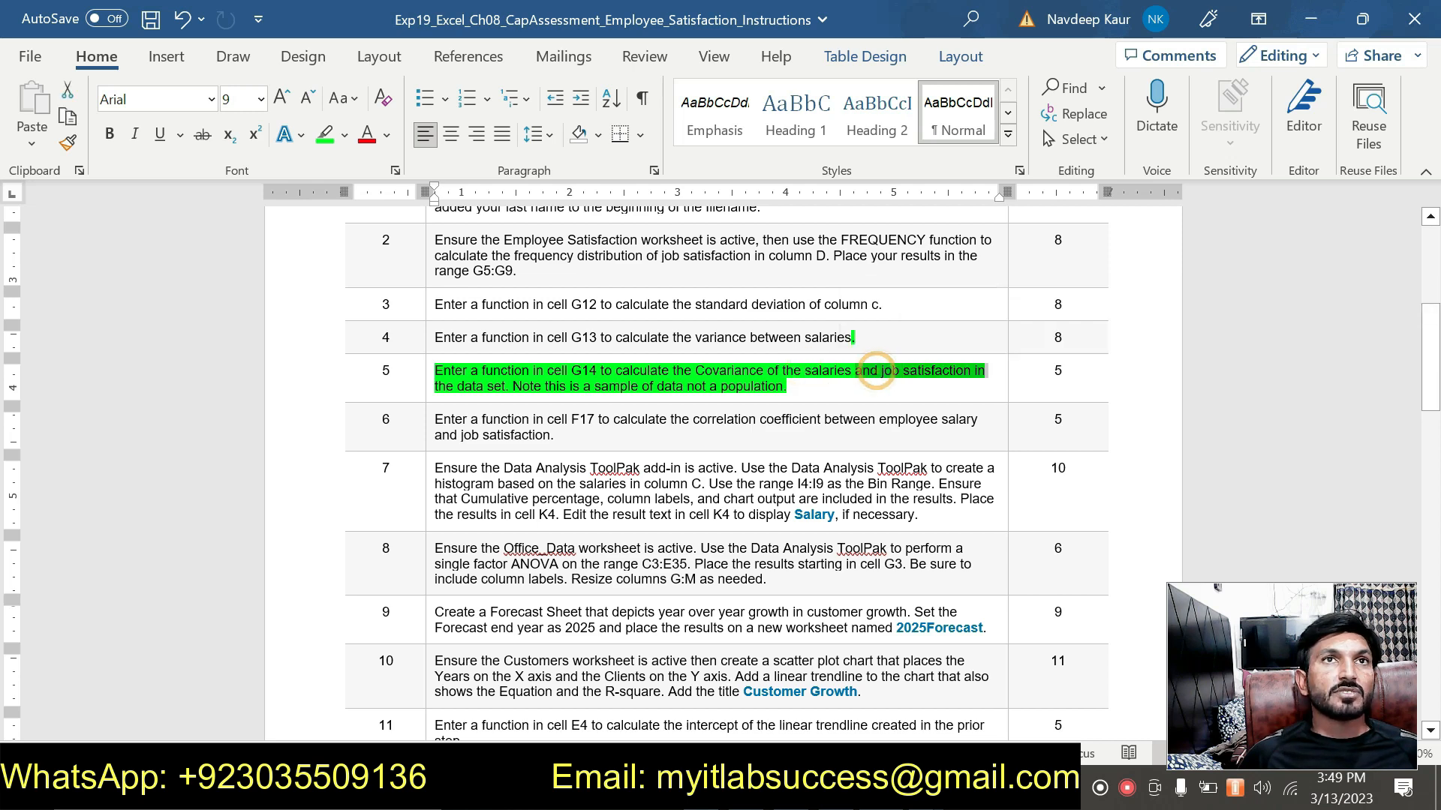
click(929, 370)
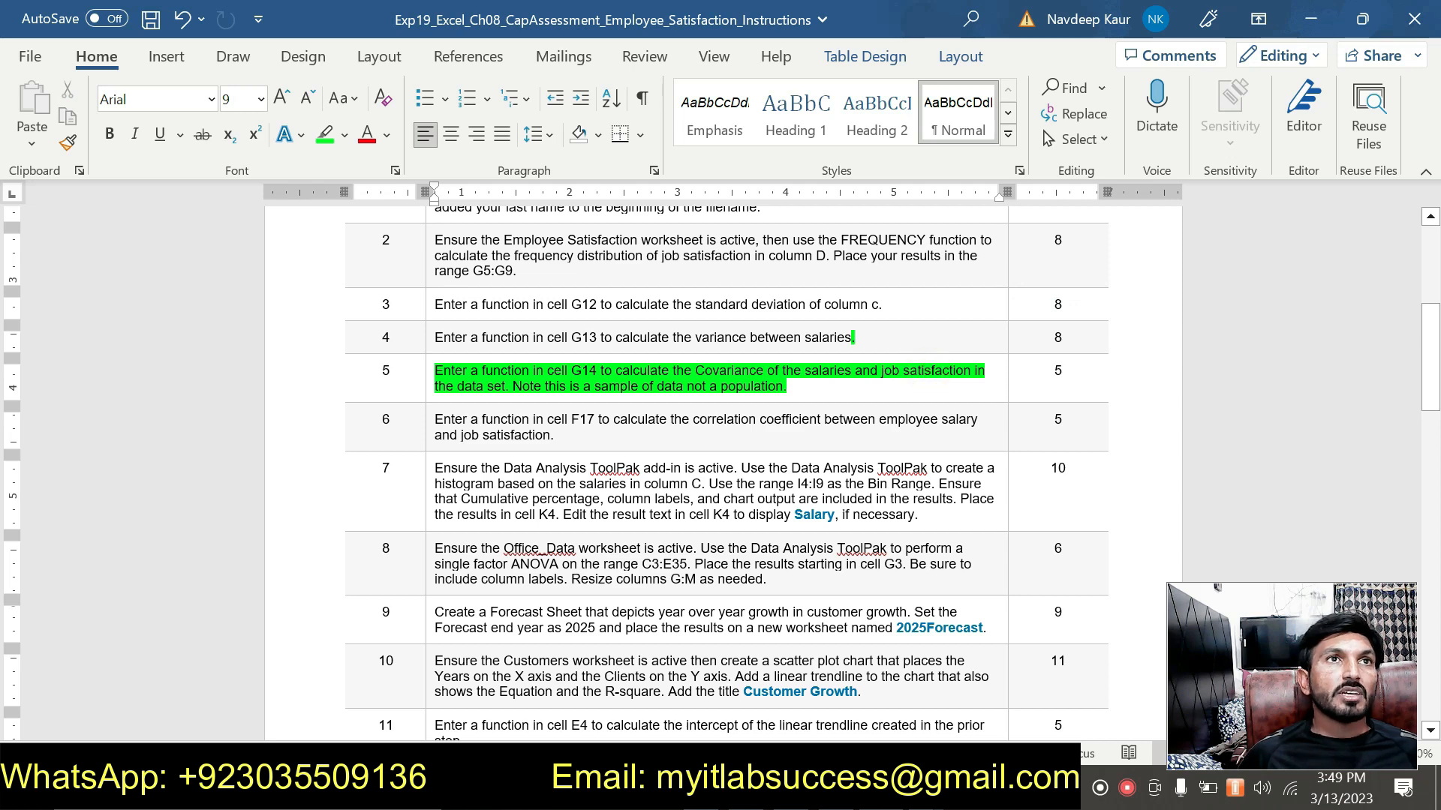
drag(804, 372, 846, 379)
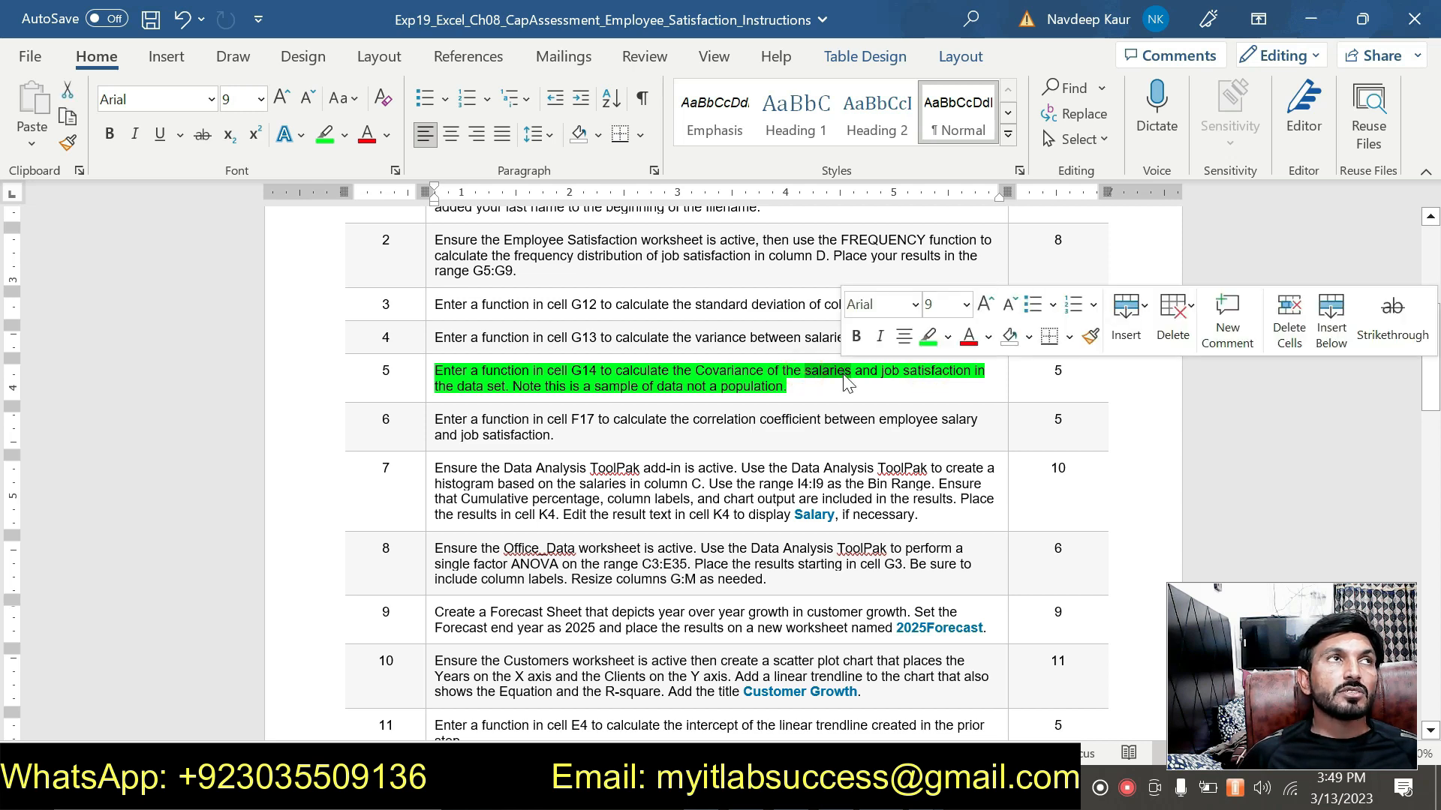
drag(878, 369, 970, 370)
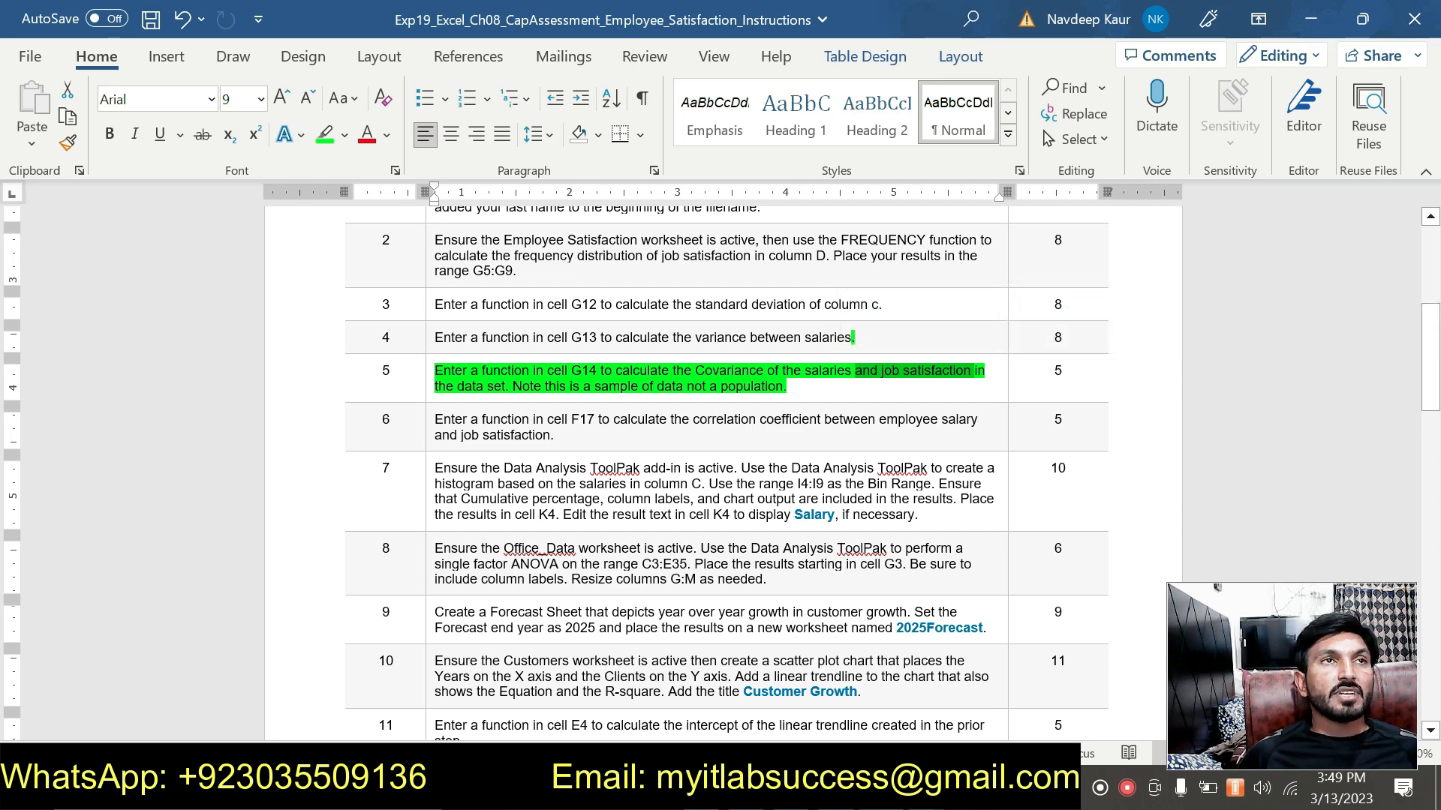
drag(792, 386, 517, 386)
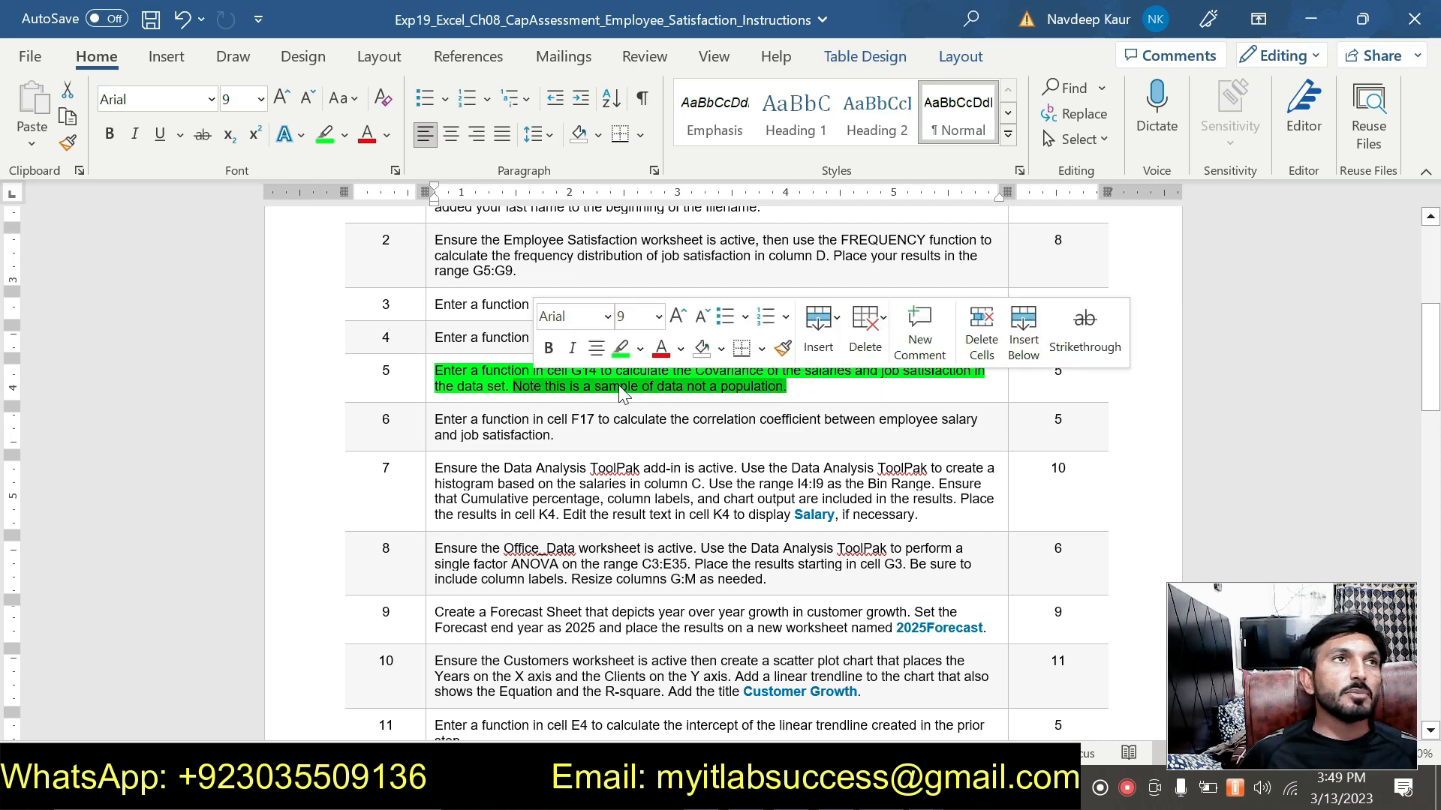
click(800, 392)
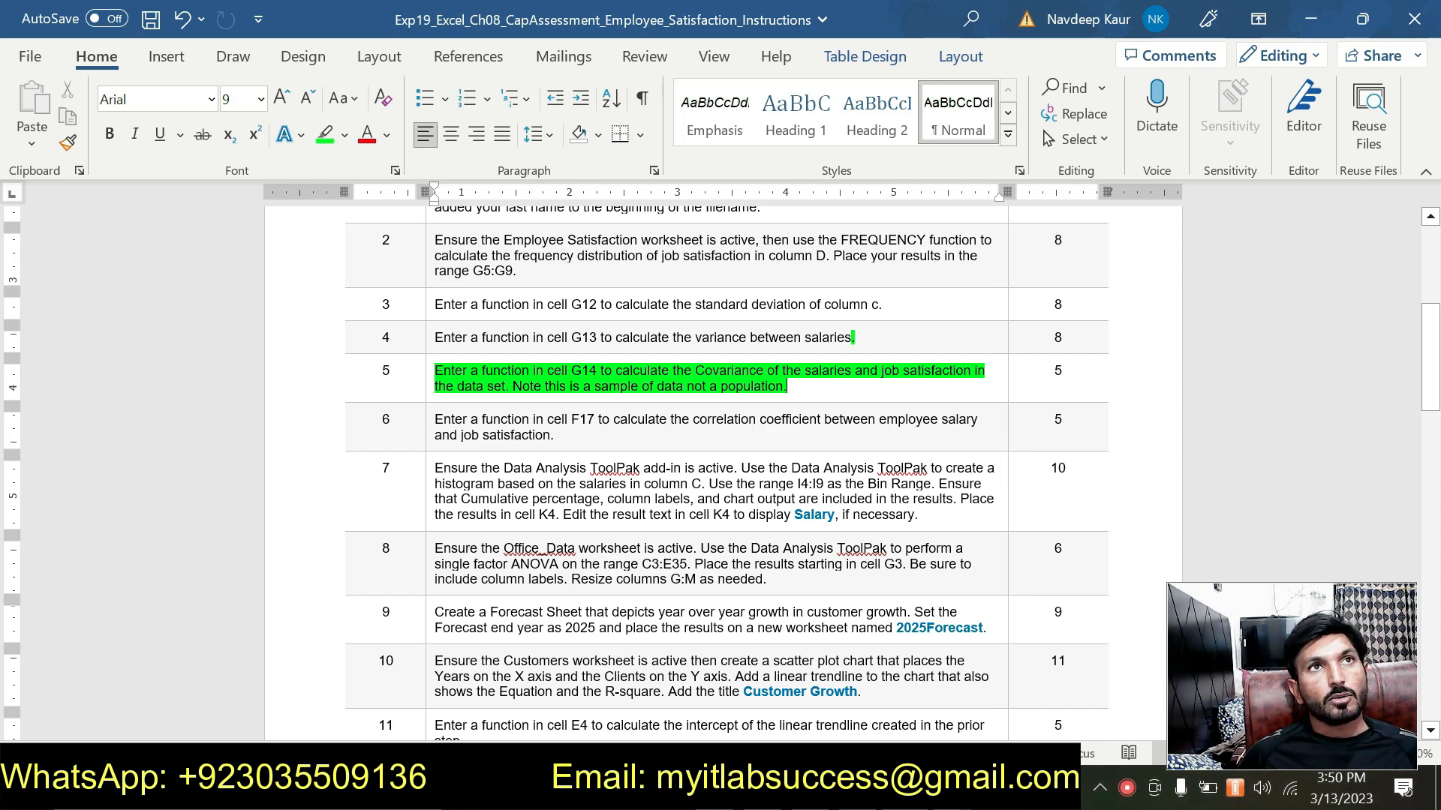
drag(811, 372, 844, 373)
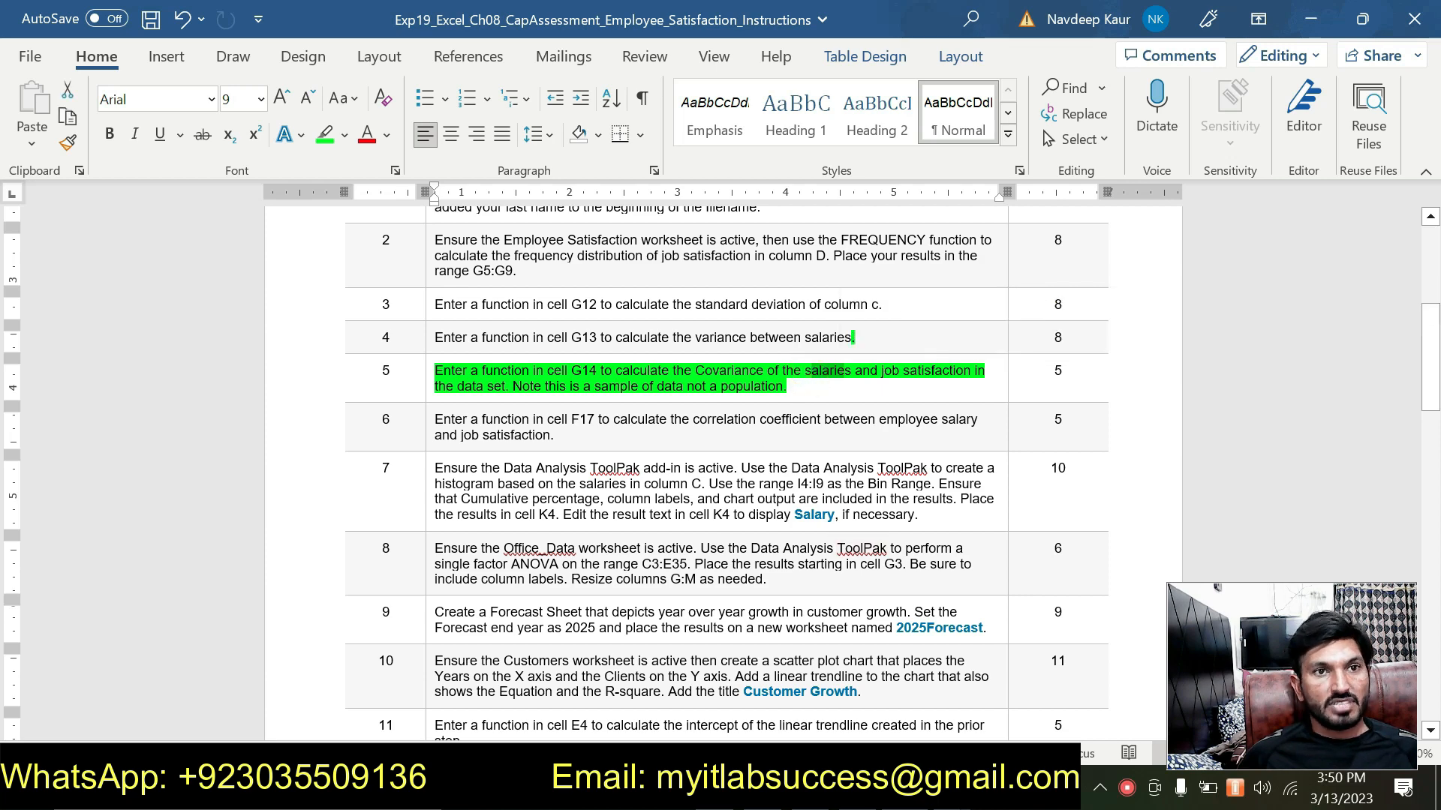
Step: Switch to the Excel workbook, start a COVARIANCE.S function in G14 and open its function arguments clear of the data columns
key(alt+Tab)
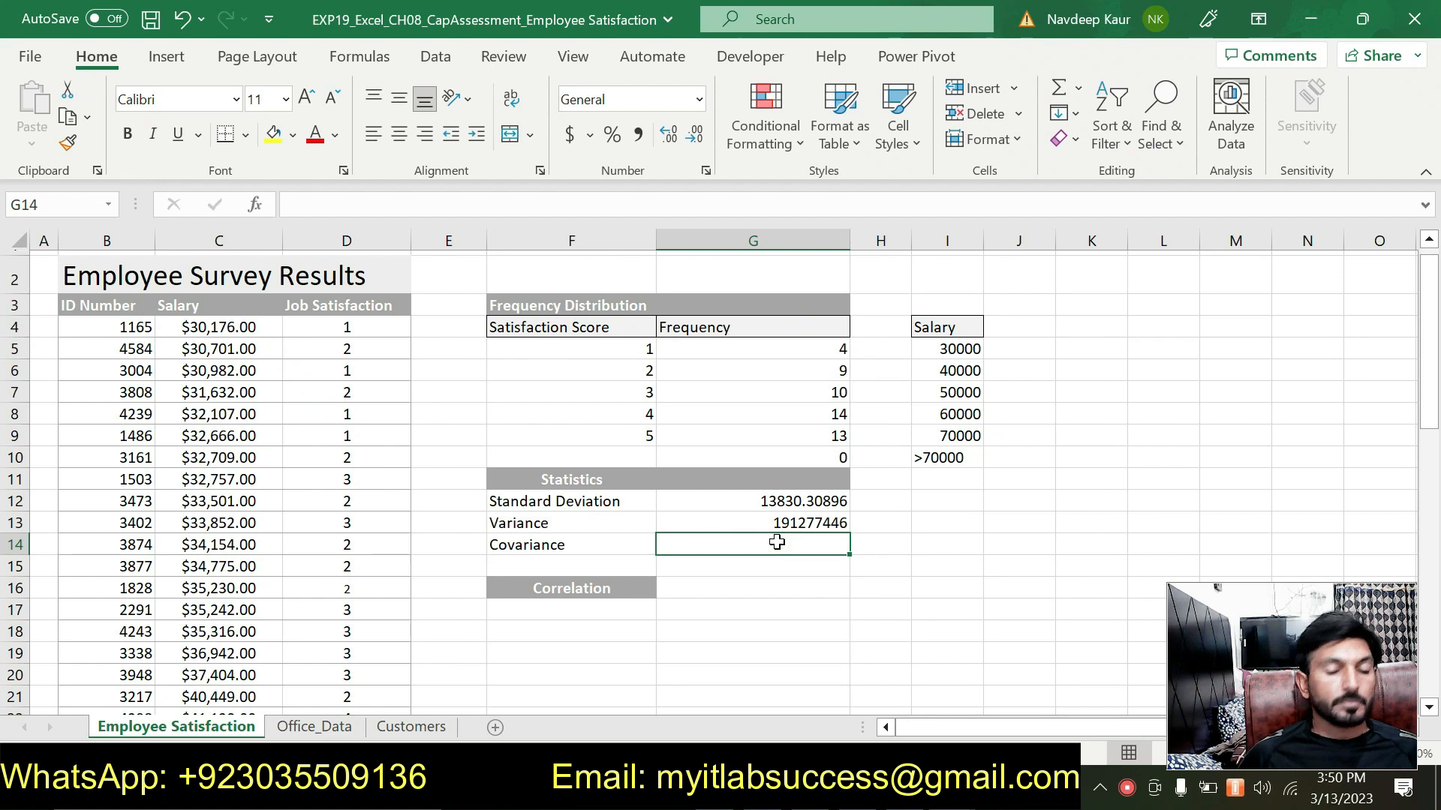
text(=)
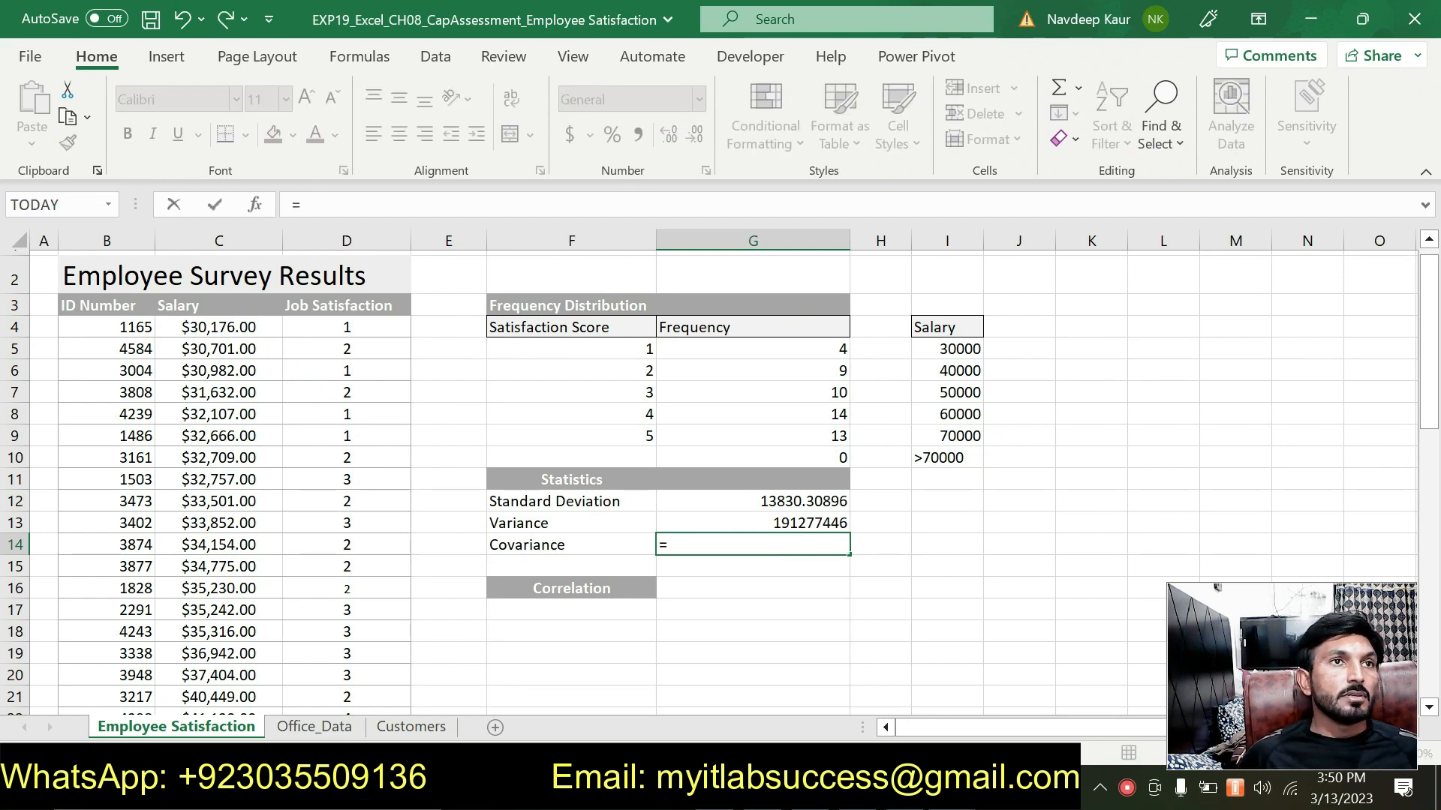
text(cob)
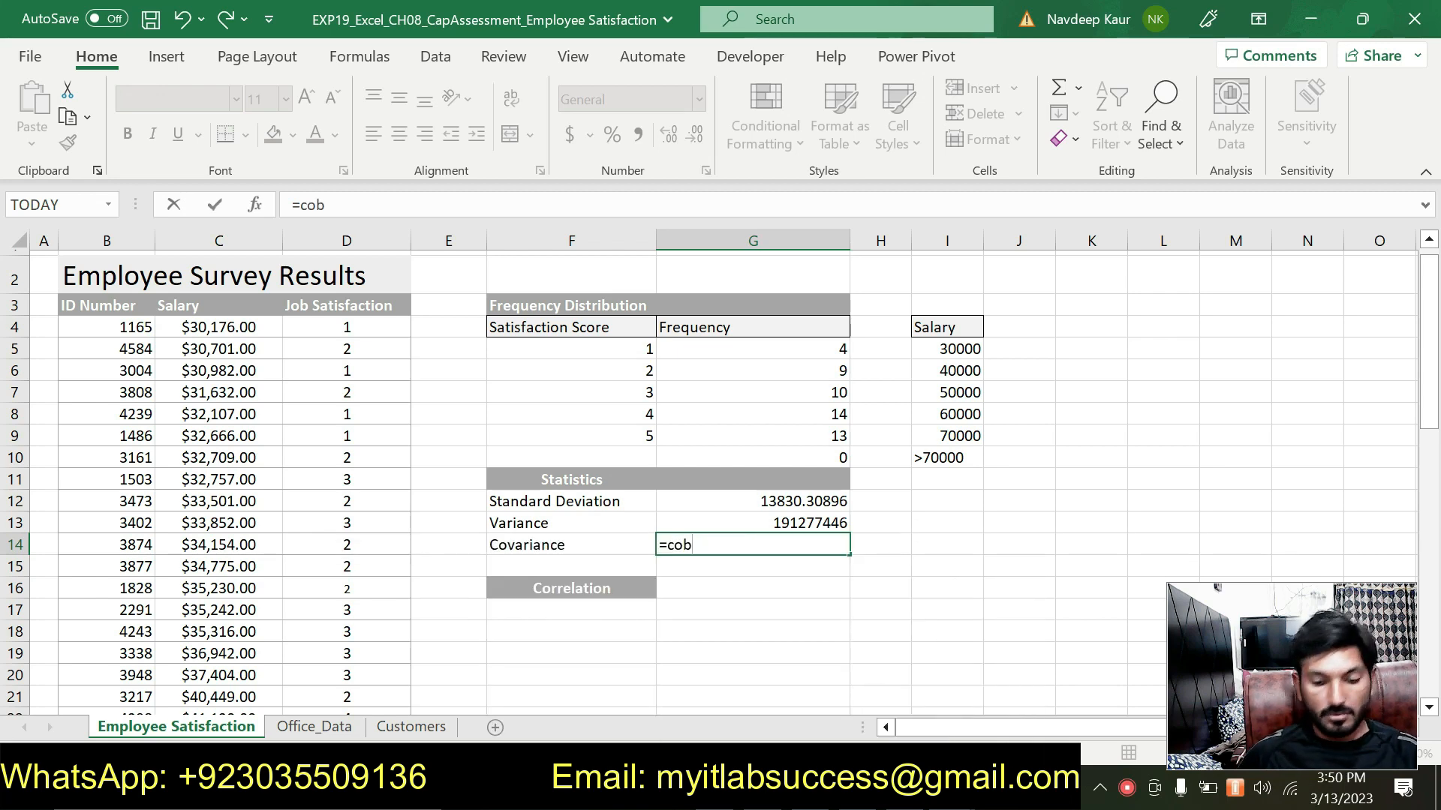
key(BackSpace)
text(v)
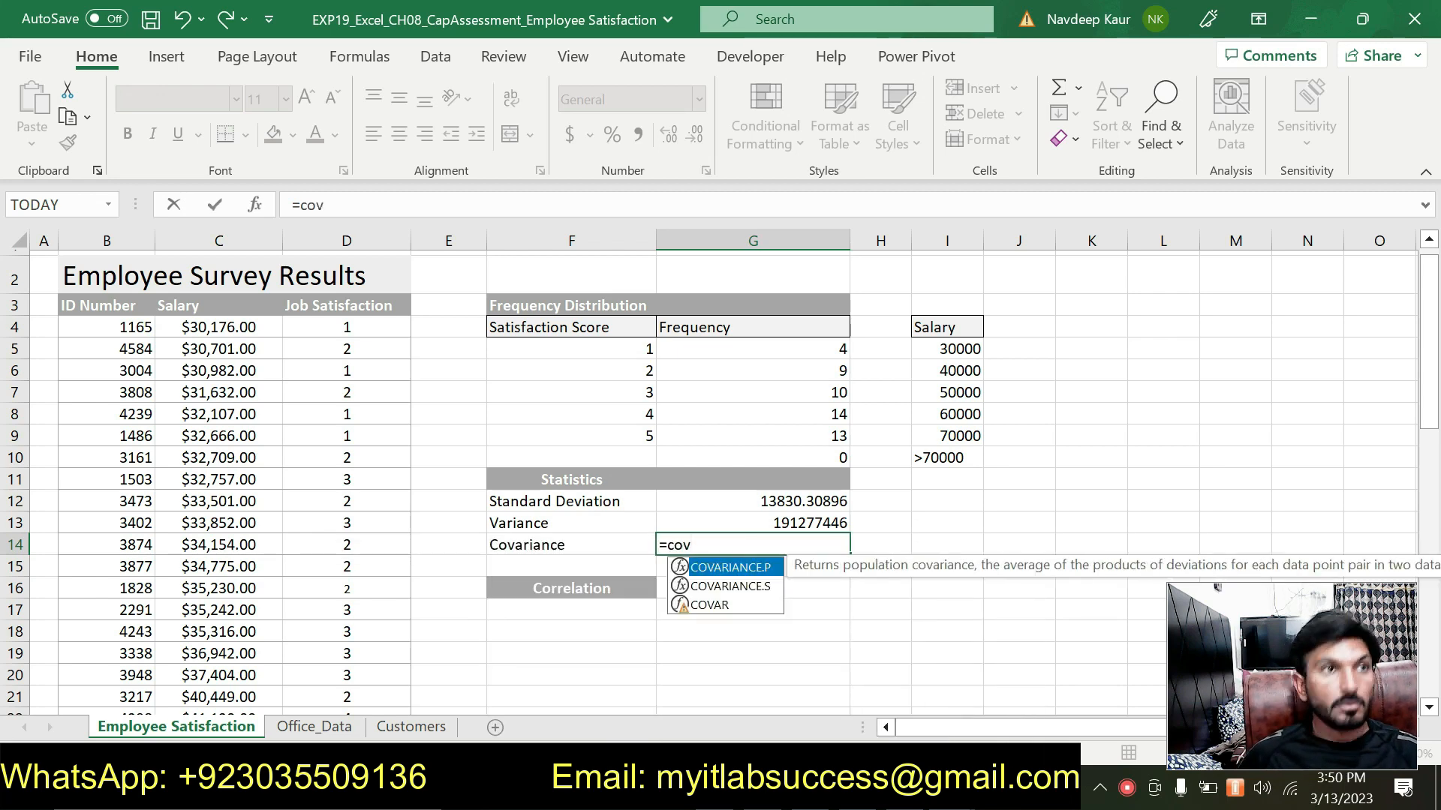
click(743, 586)
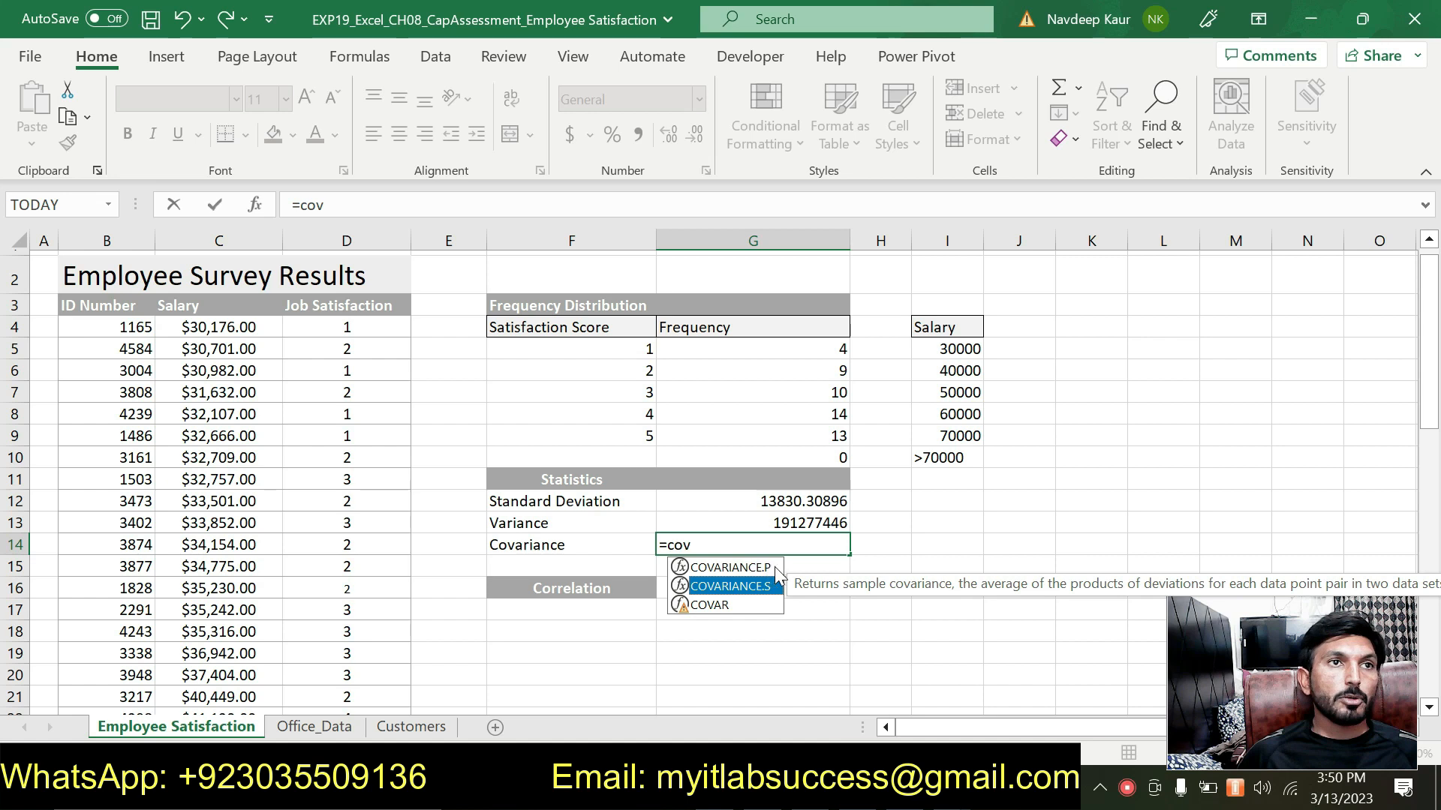
double_click(742, 586)
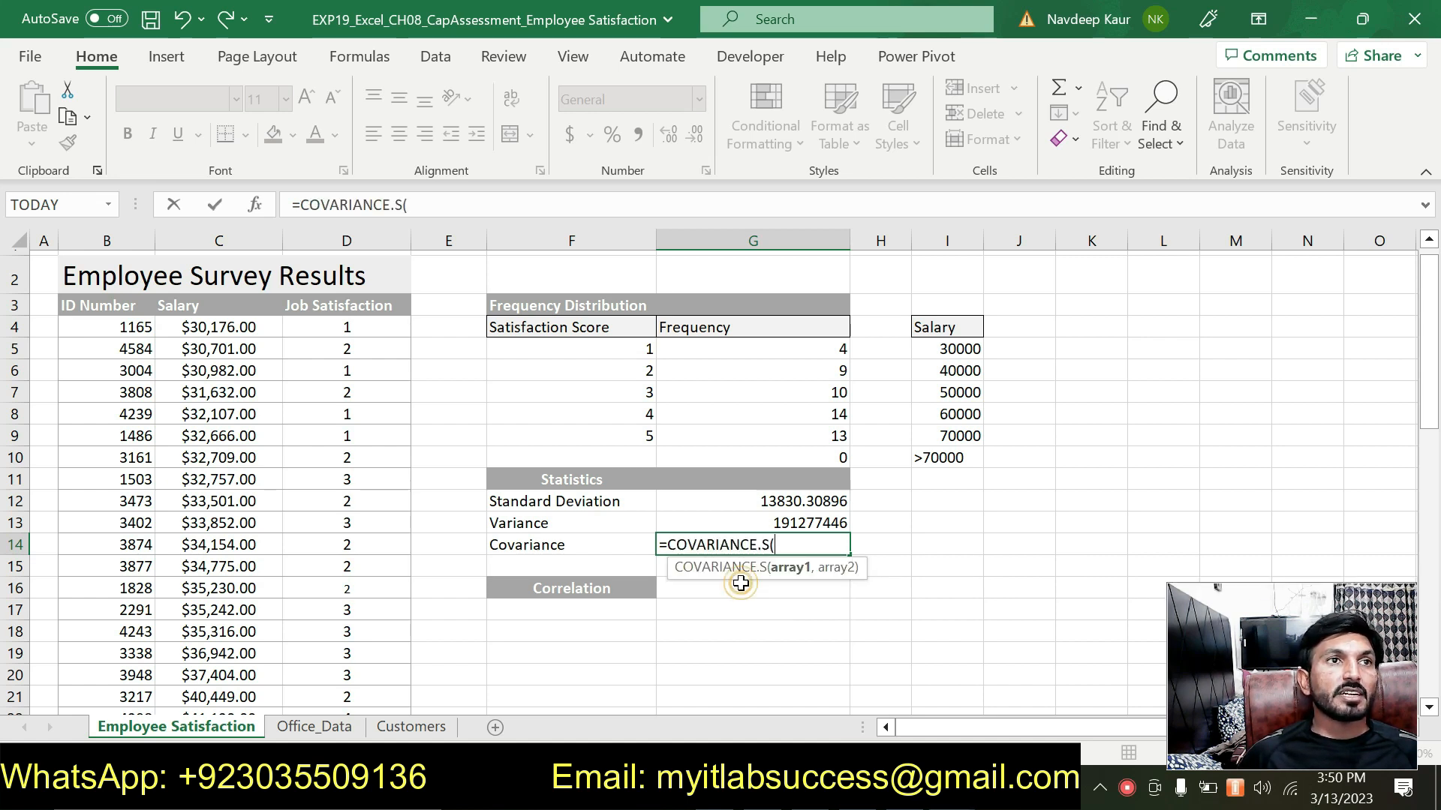
click(267, 204)
drag(858, 349, 942, 274)
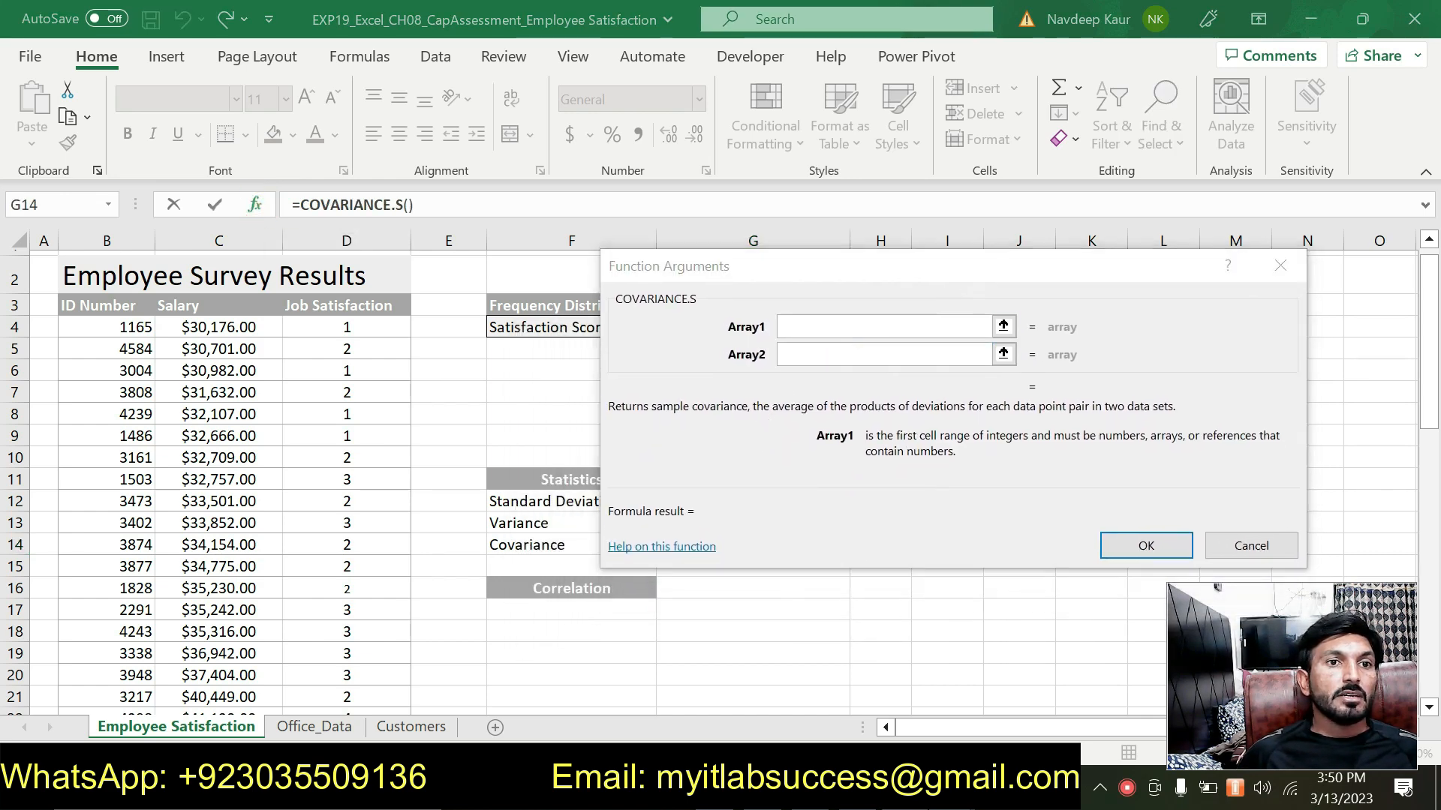
Step: Check the step 5 instruction in Word, return to the Excel workbook and set the covariance function's first array to C4:C53
key(alt+Tab)
double_click(803, 370)
drag(803, 370, 860, 371)
key(alt+Tab)
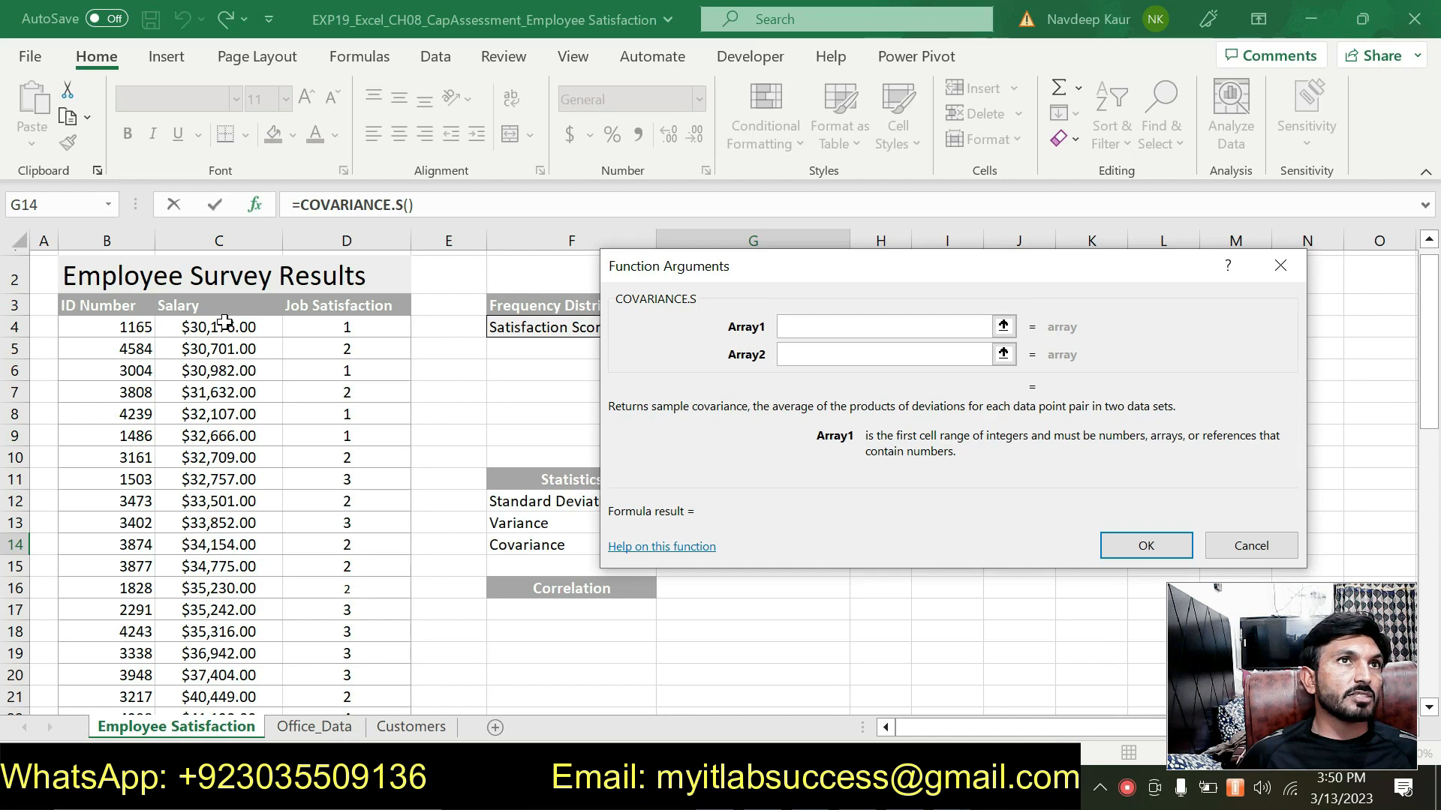
drag(224, 324, 221, 653)
Step: Set the covariance function's second array to D4:D53, review both ranges in the formula and enter the function in G14
click(788, 354)
scroll(788, 360, up, 5)
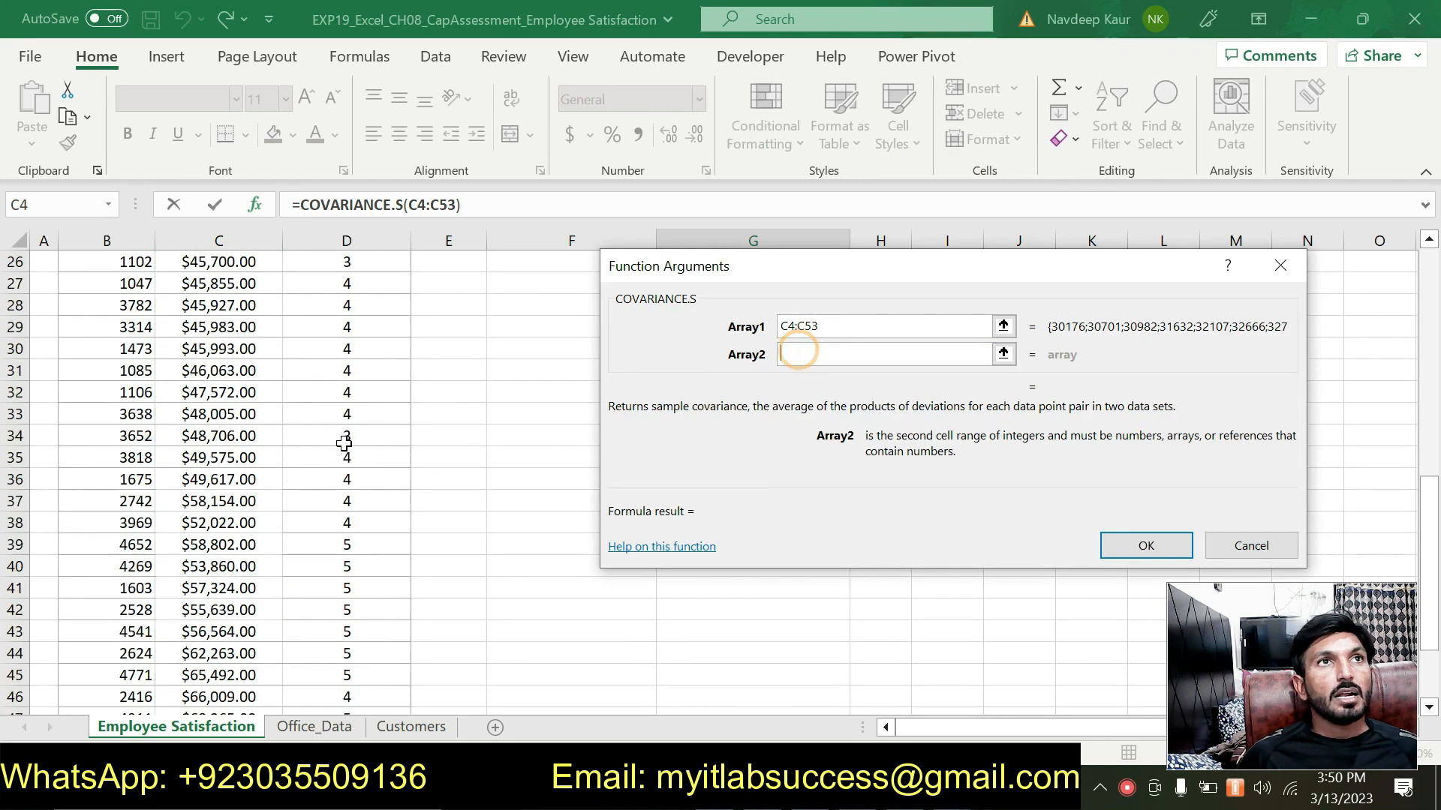
scroll(309, 456, up, 6)
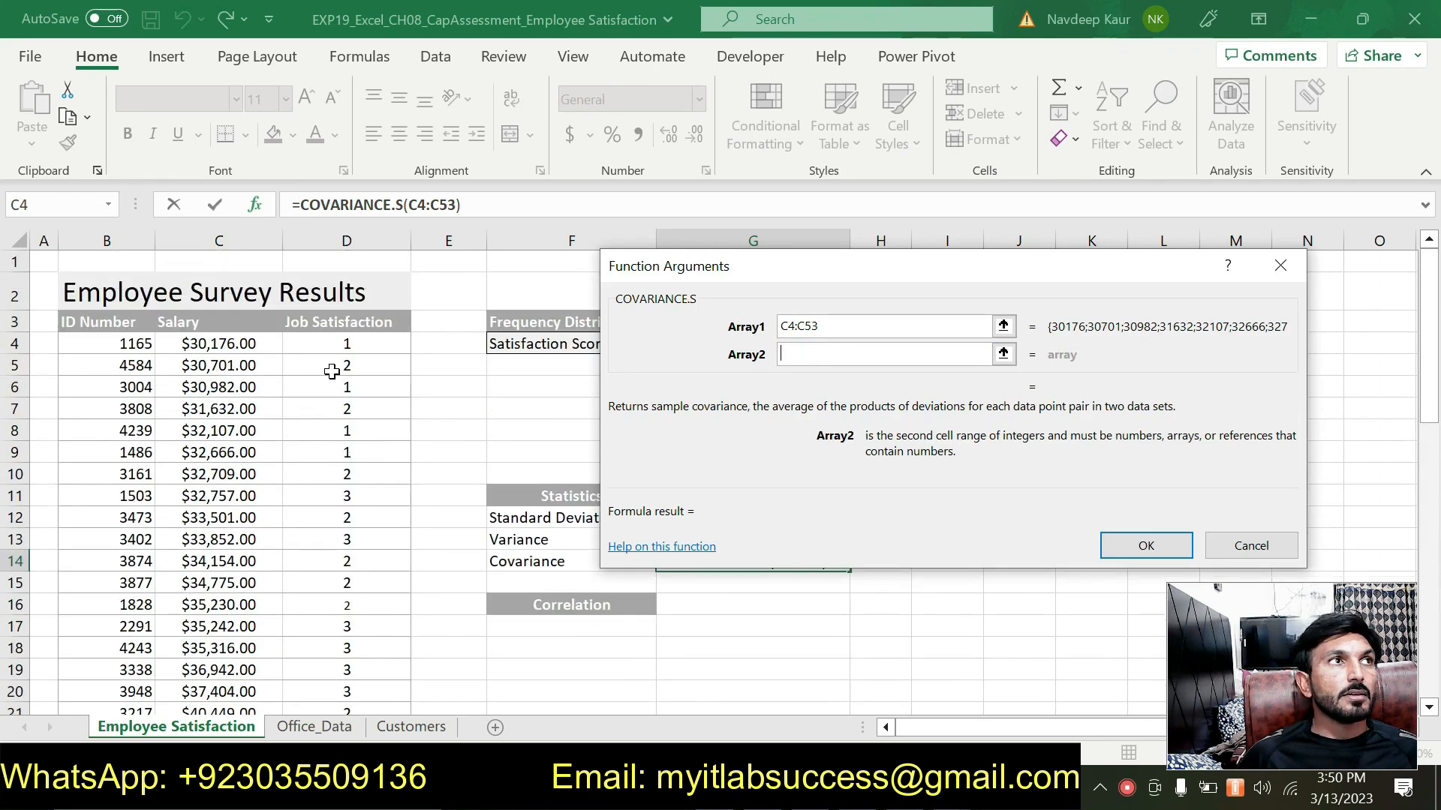
drag(341, 339, 360, 650)
scroll(428, 415, up, 8)
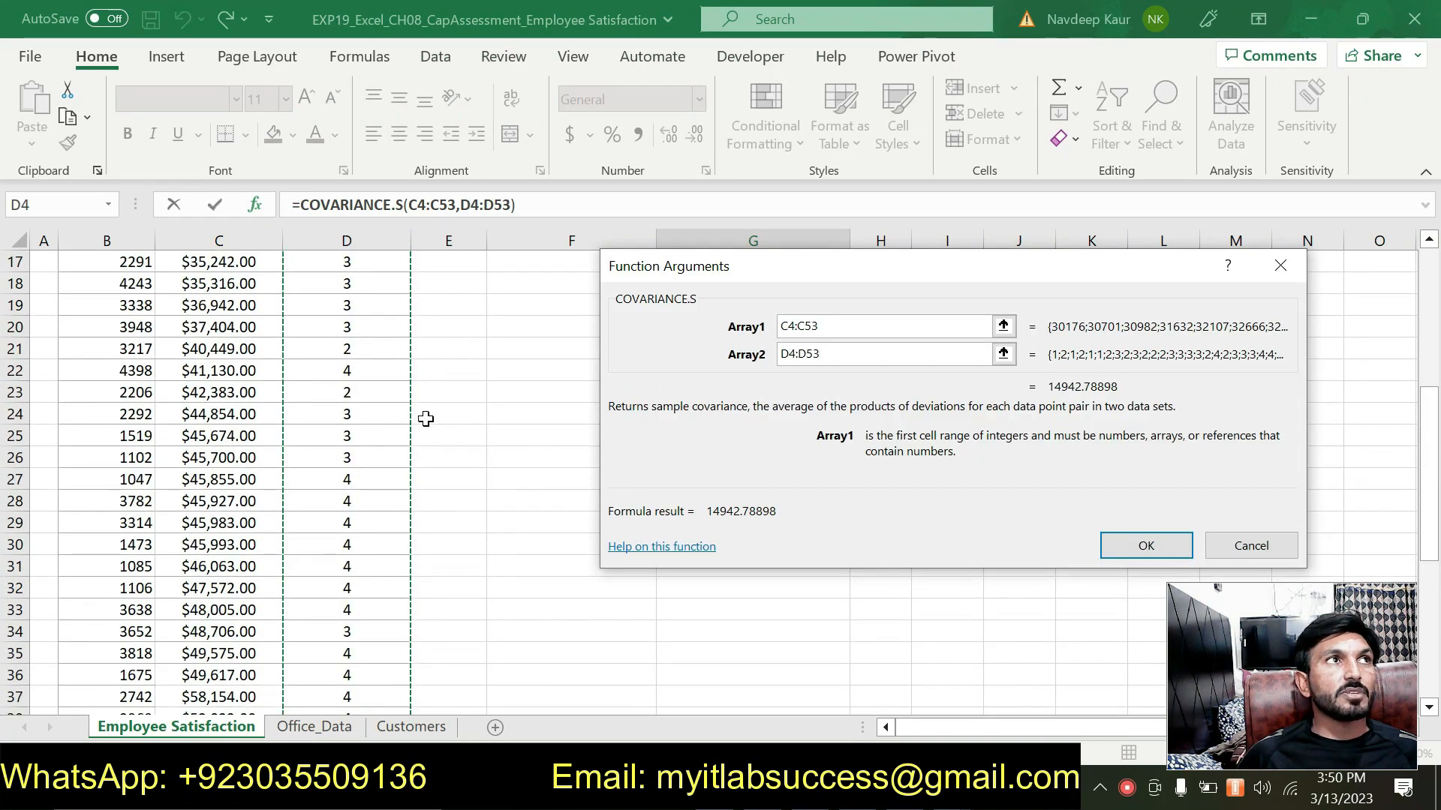
scroll(397, 415, up, 3)
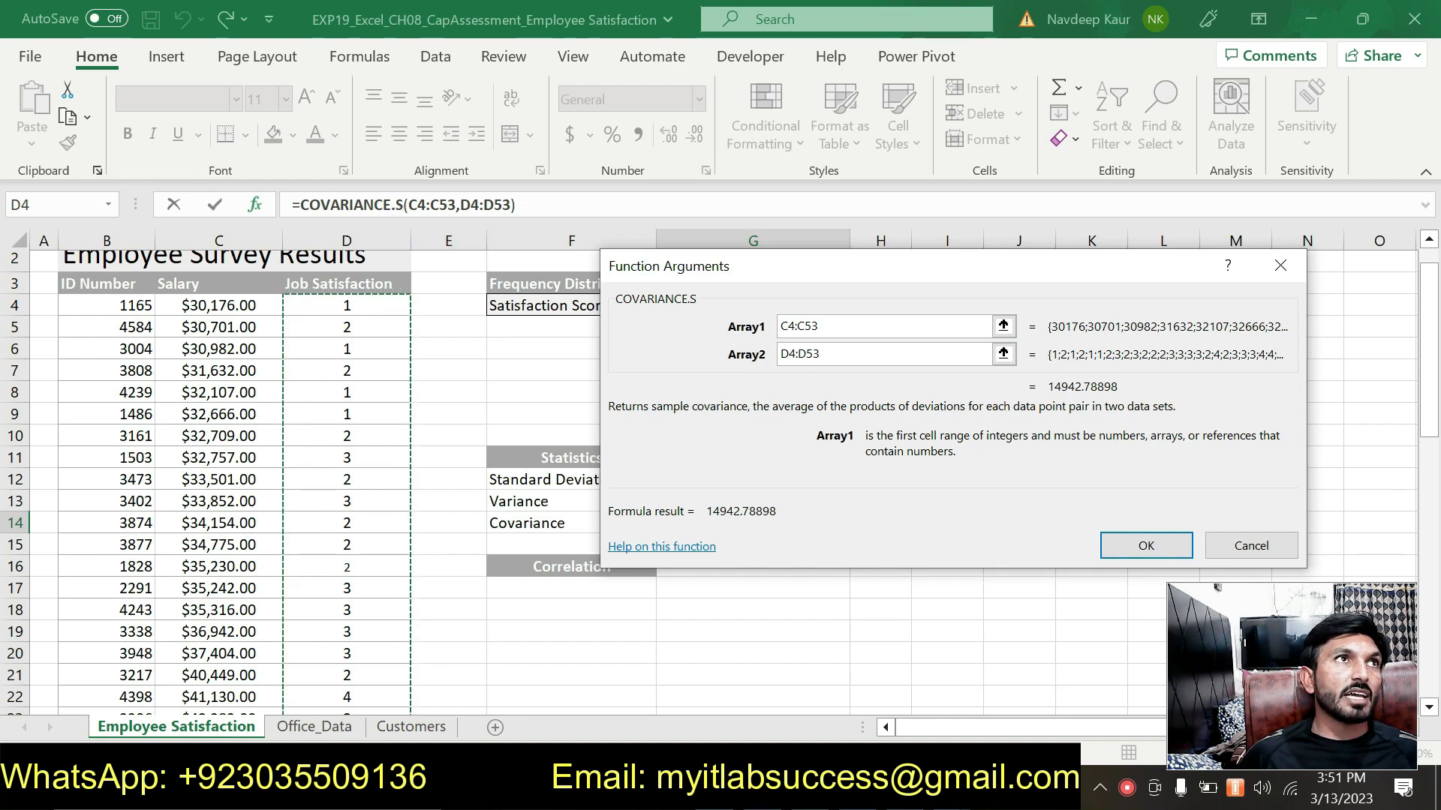
drag(413, 204, 456, 204)
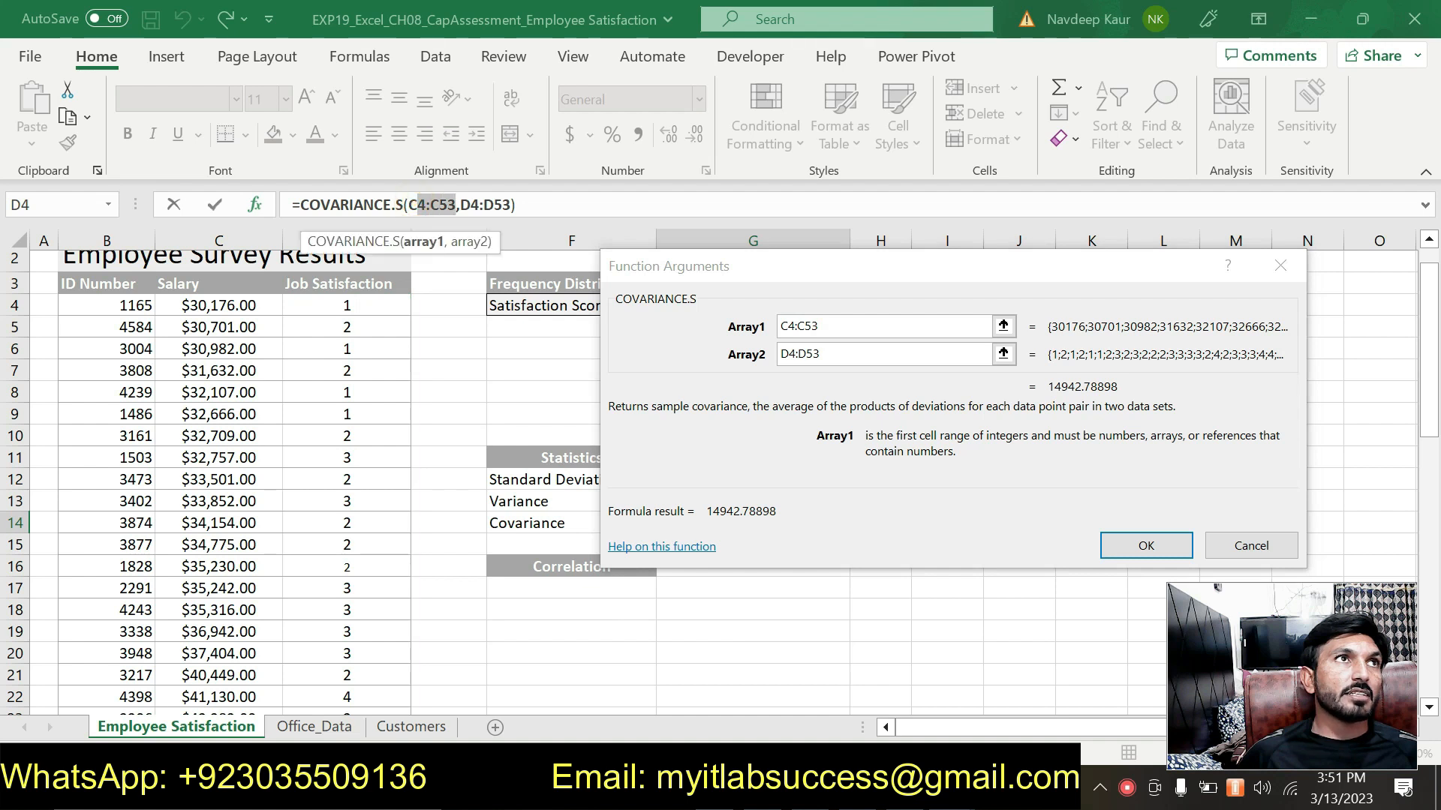
drag(459, 204, 514, 205)
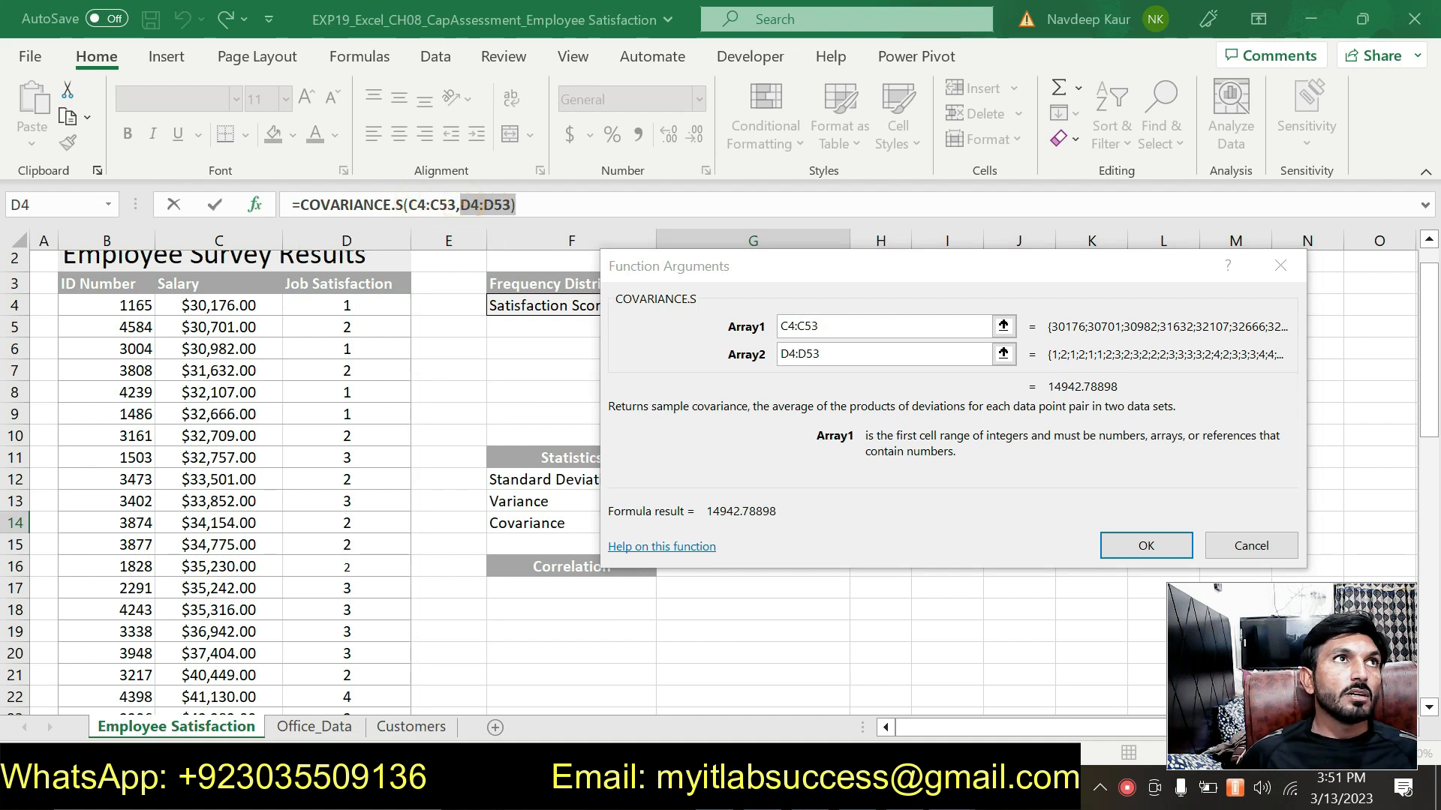
click(1133, 553)
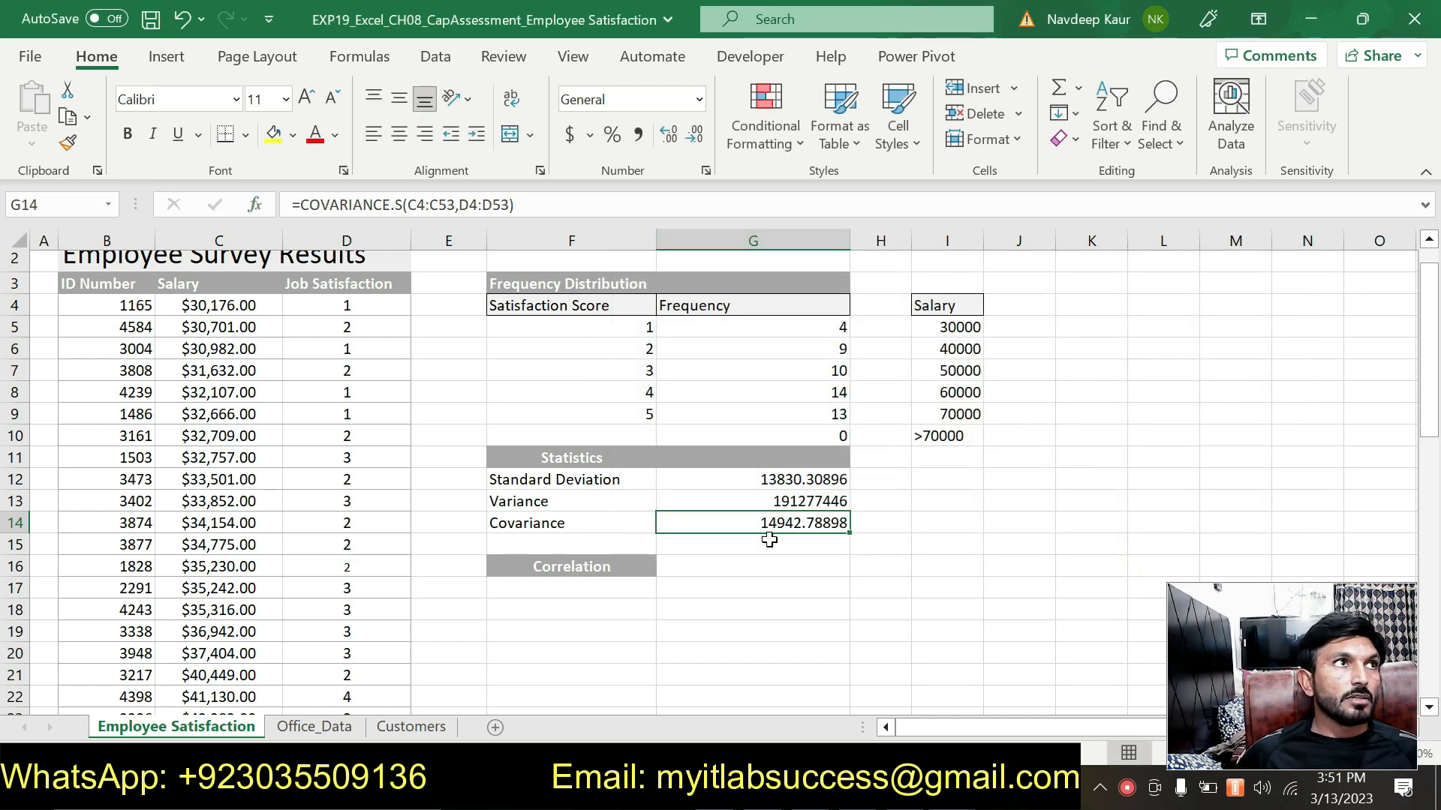
scroll(769, 539, up, 1)
Step: Switch to the Word instructions and remove the highlight from the step 5 instruction
key(alt+Tab)
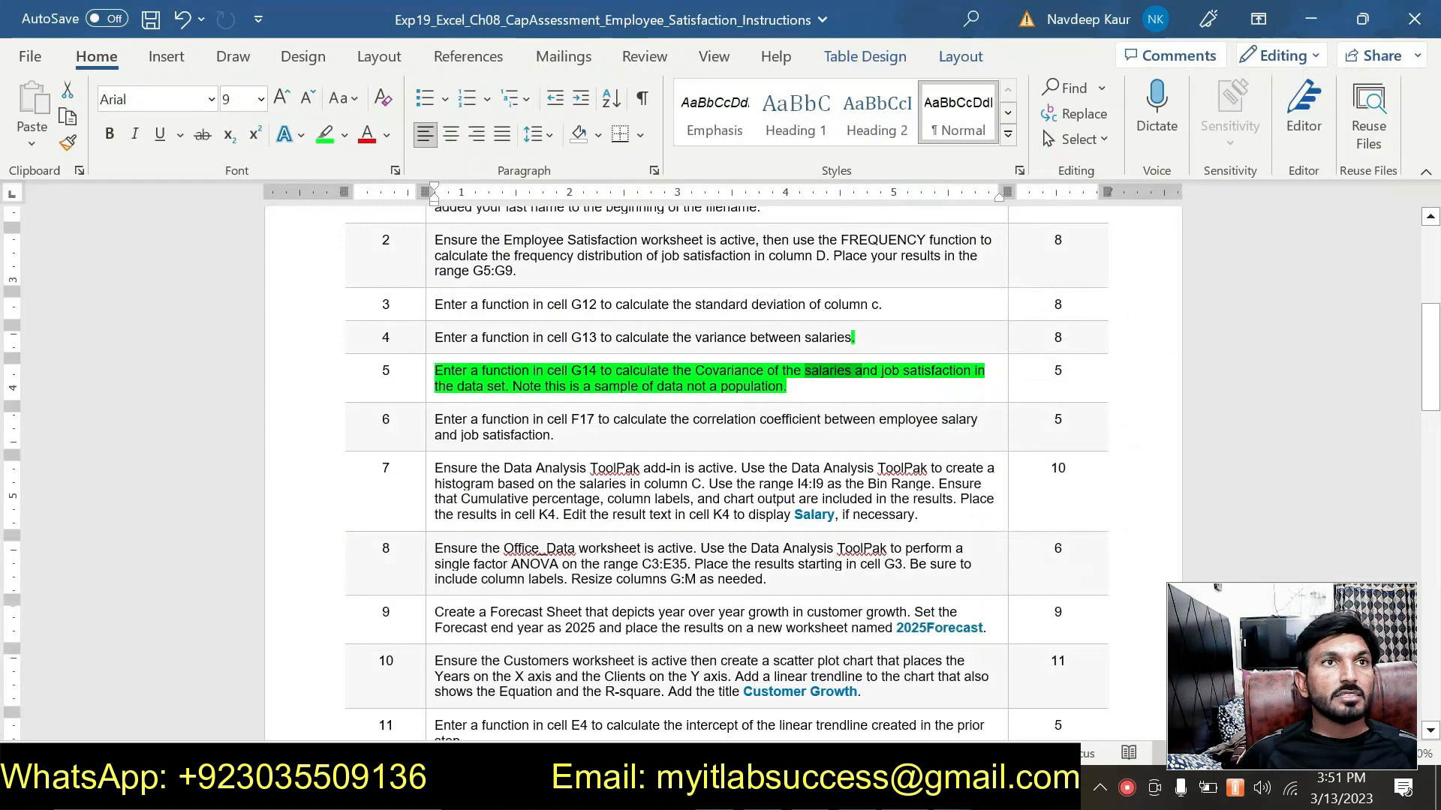
drag(547, 371, 434, 371)
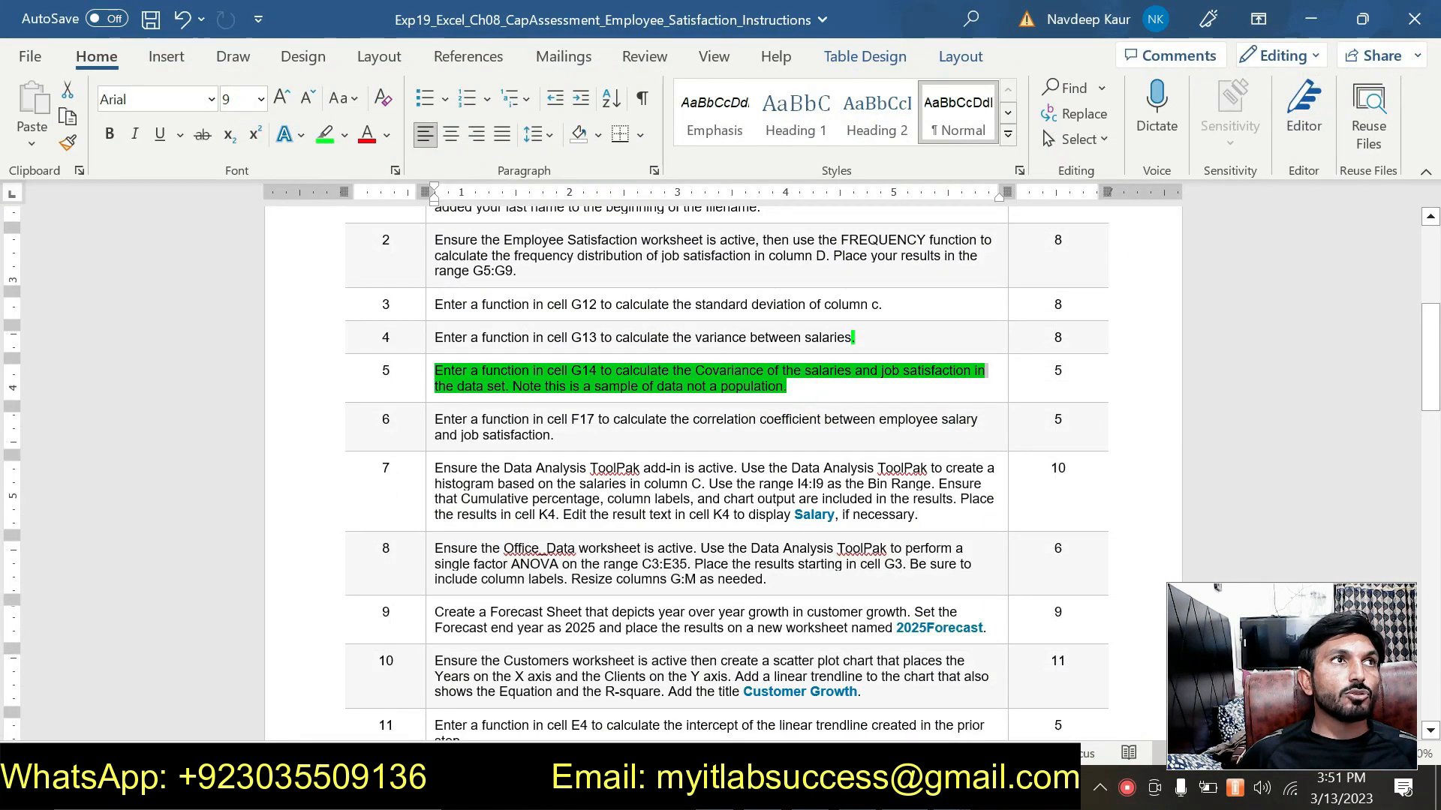
click(324, 136)
scroll(726, 472, up, 2)
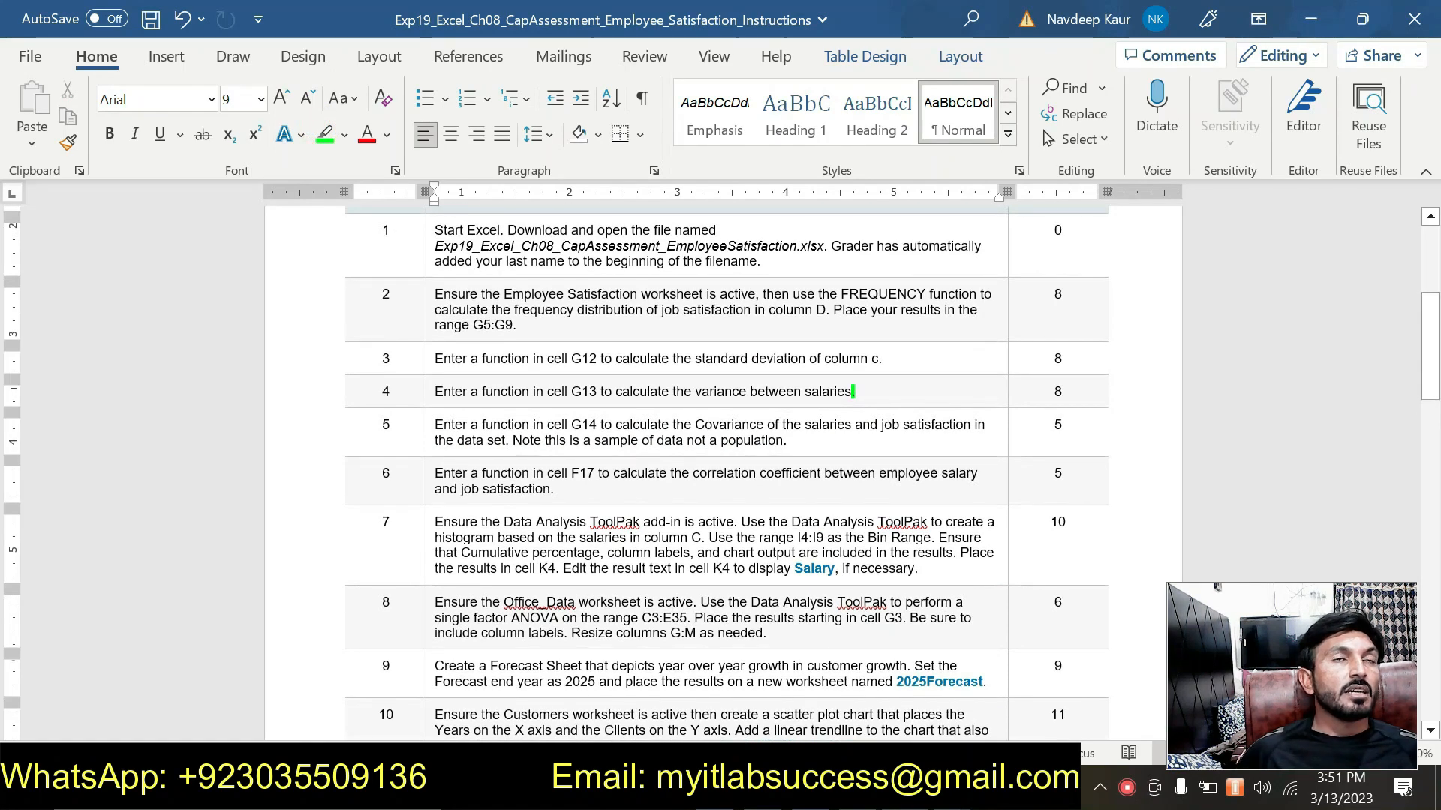
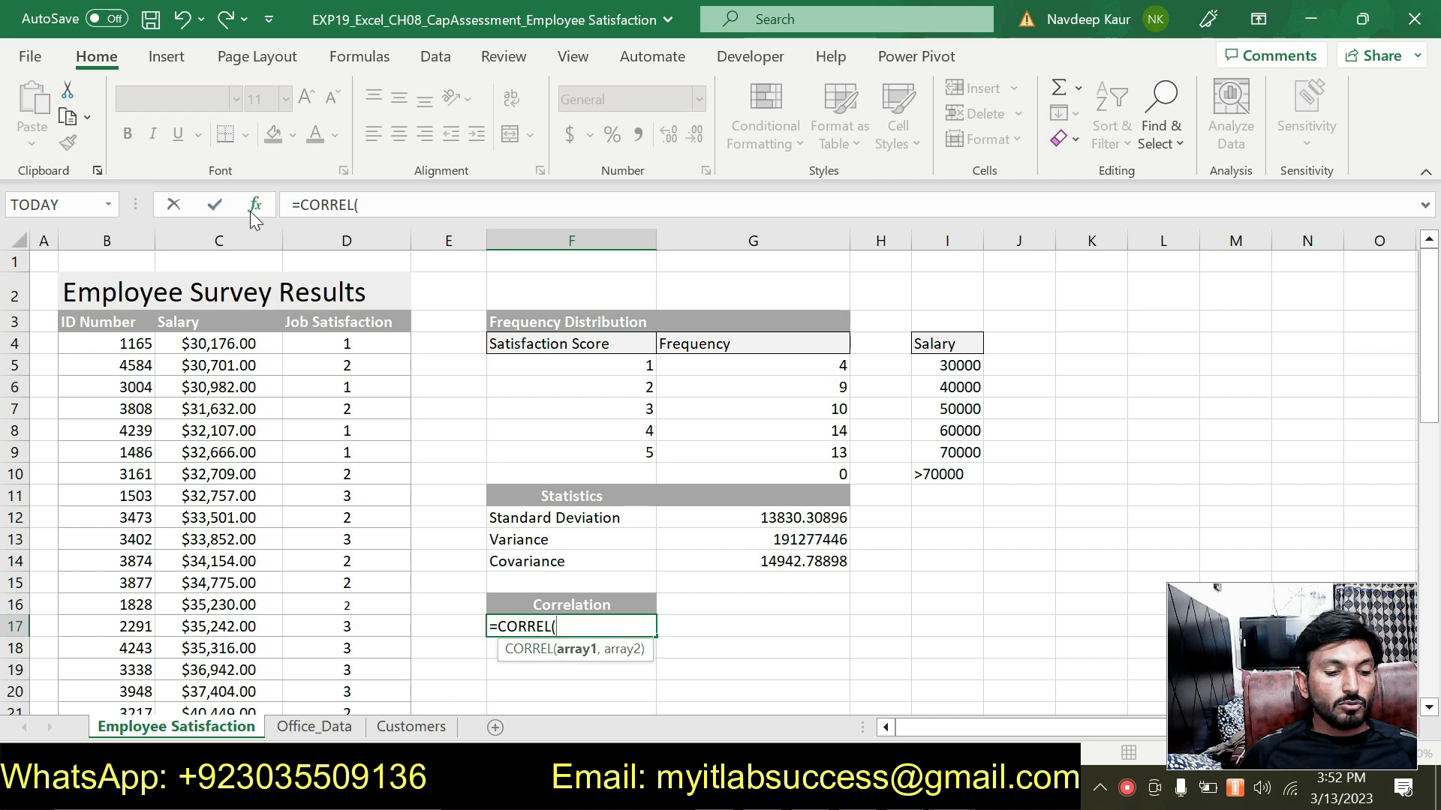
Step: Move the CORREL function arguments clear of the data and set the first array to the salaries in C4:C53
drag(809, 272, 823, 260)
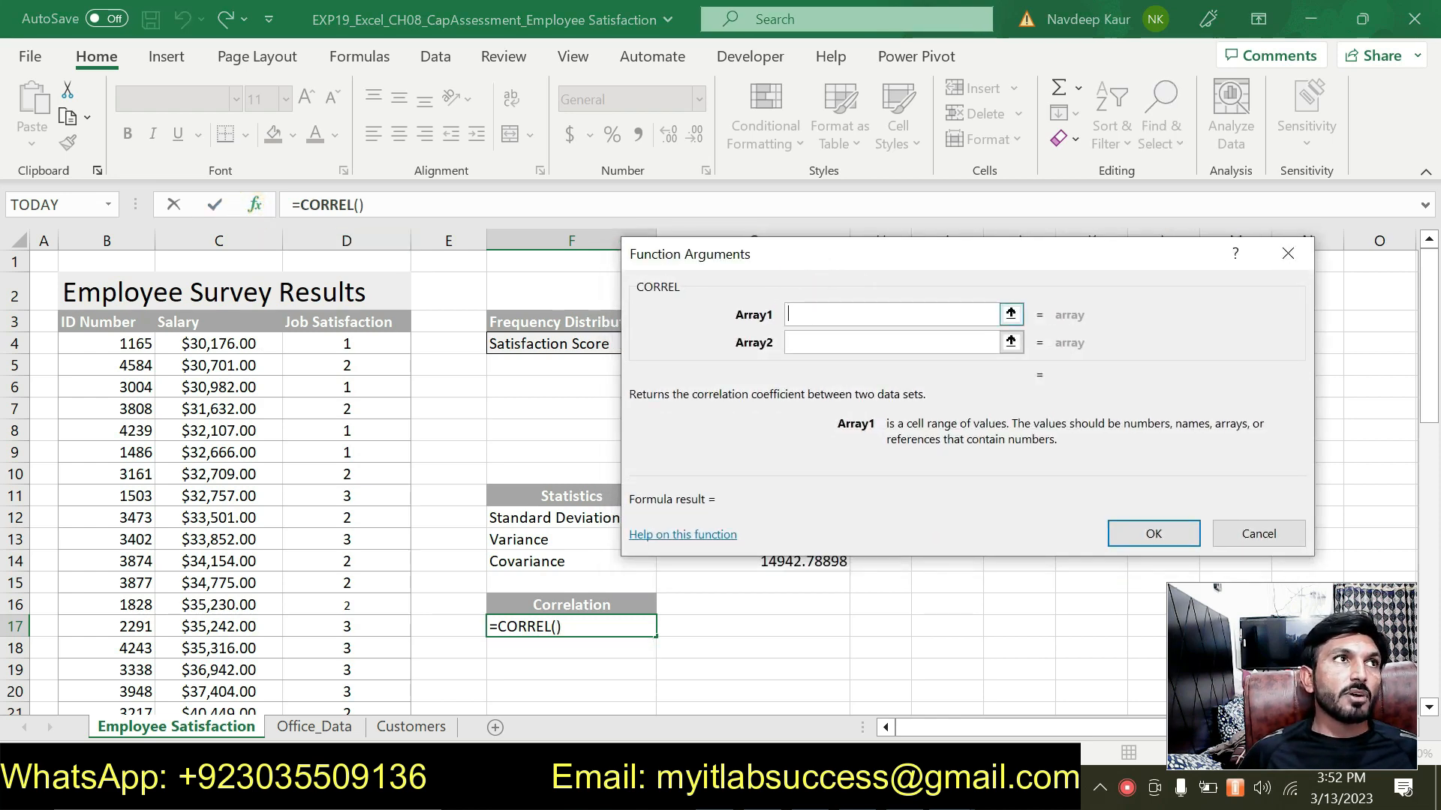
click(809, 345)
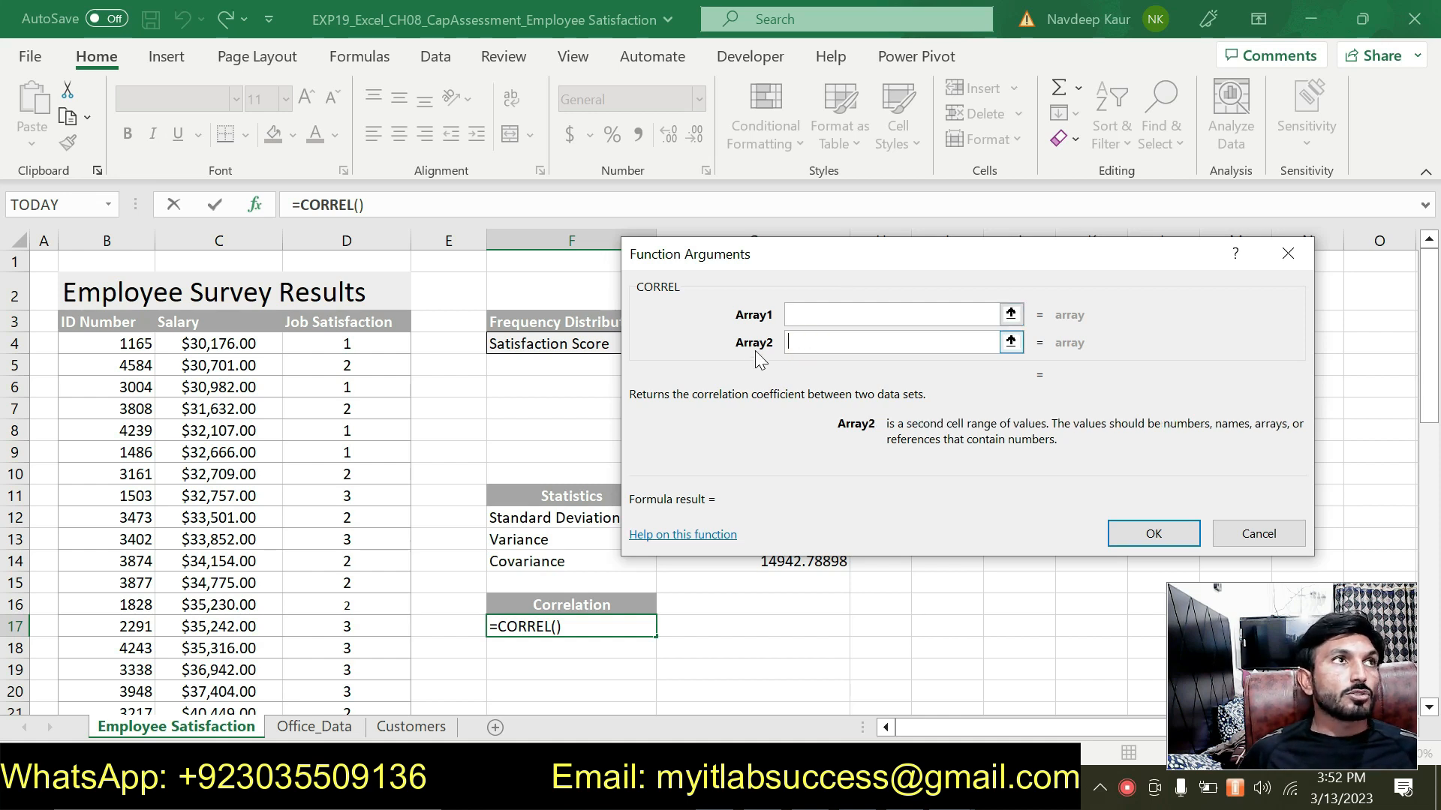
click(814, 313)
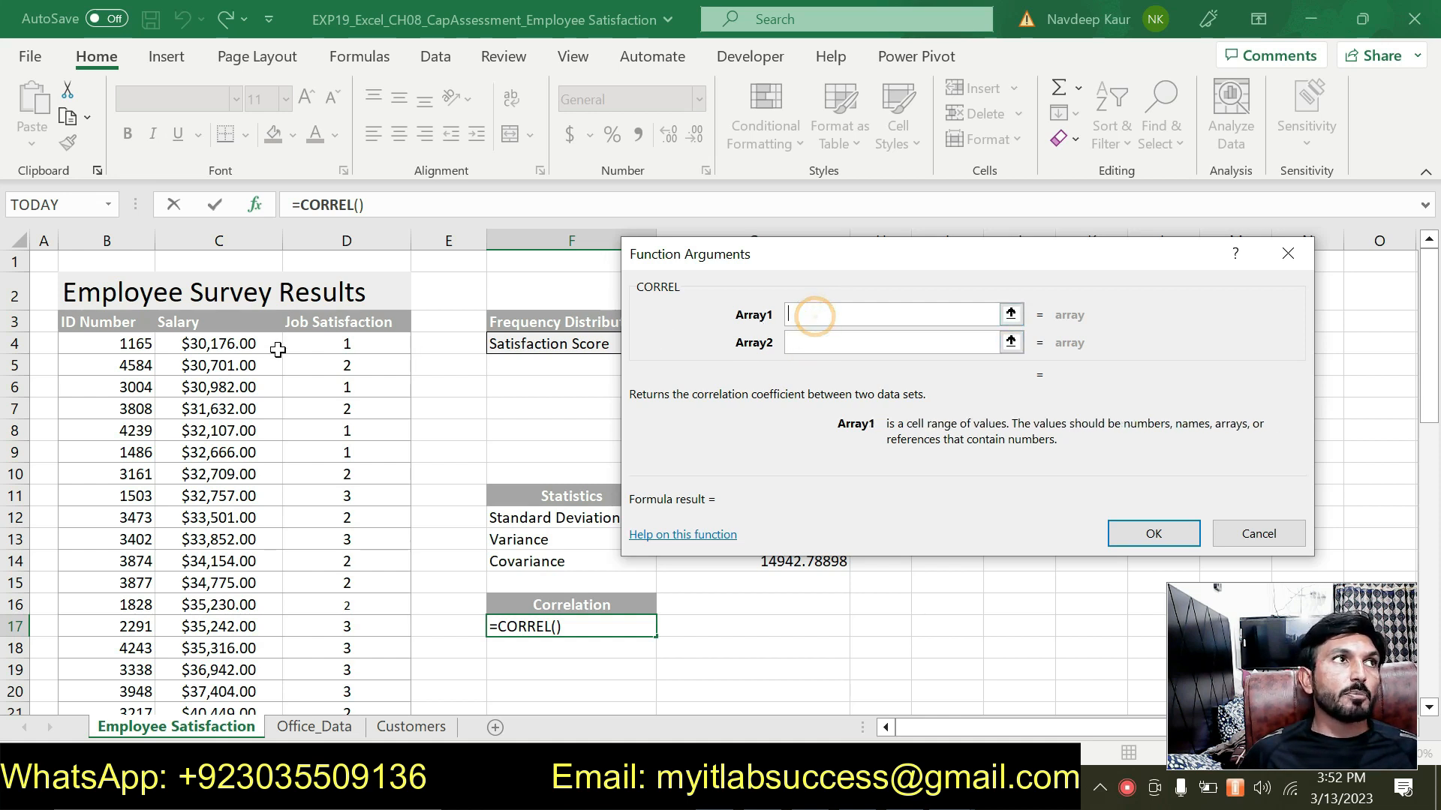
drag(214, 343, 188, 686)
Step: Set the CORREL function's second array to the job satisfaction scores in D4:D53 and enter the function in F17
click(833, 342)
scroll(377, 330, up, 8)
scroll(378, 330, up, 3)
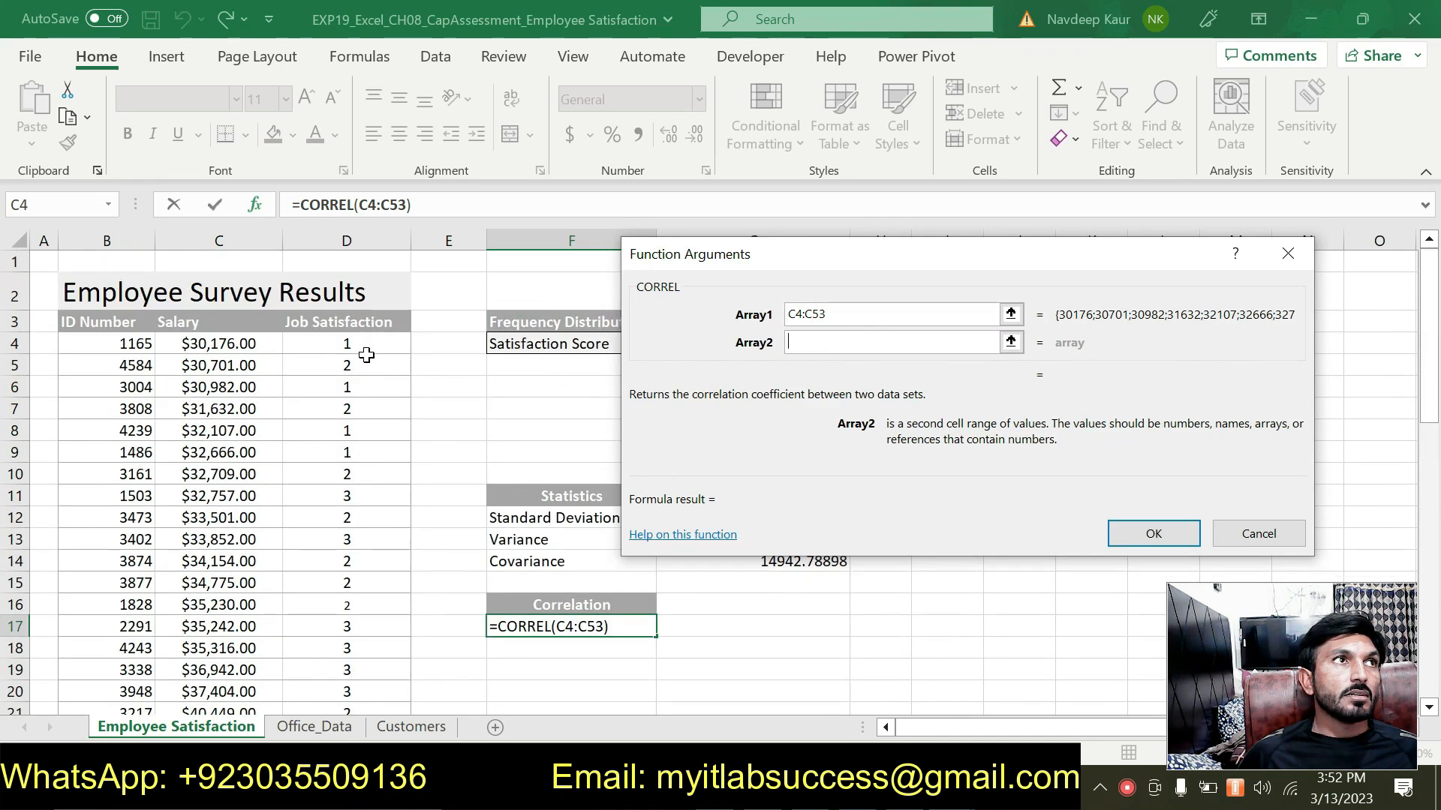
drag(368, 345, 353, 679)
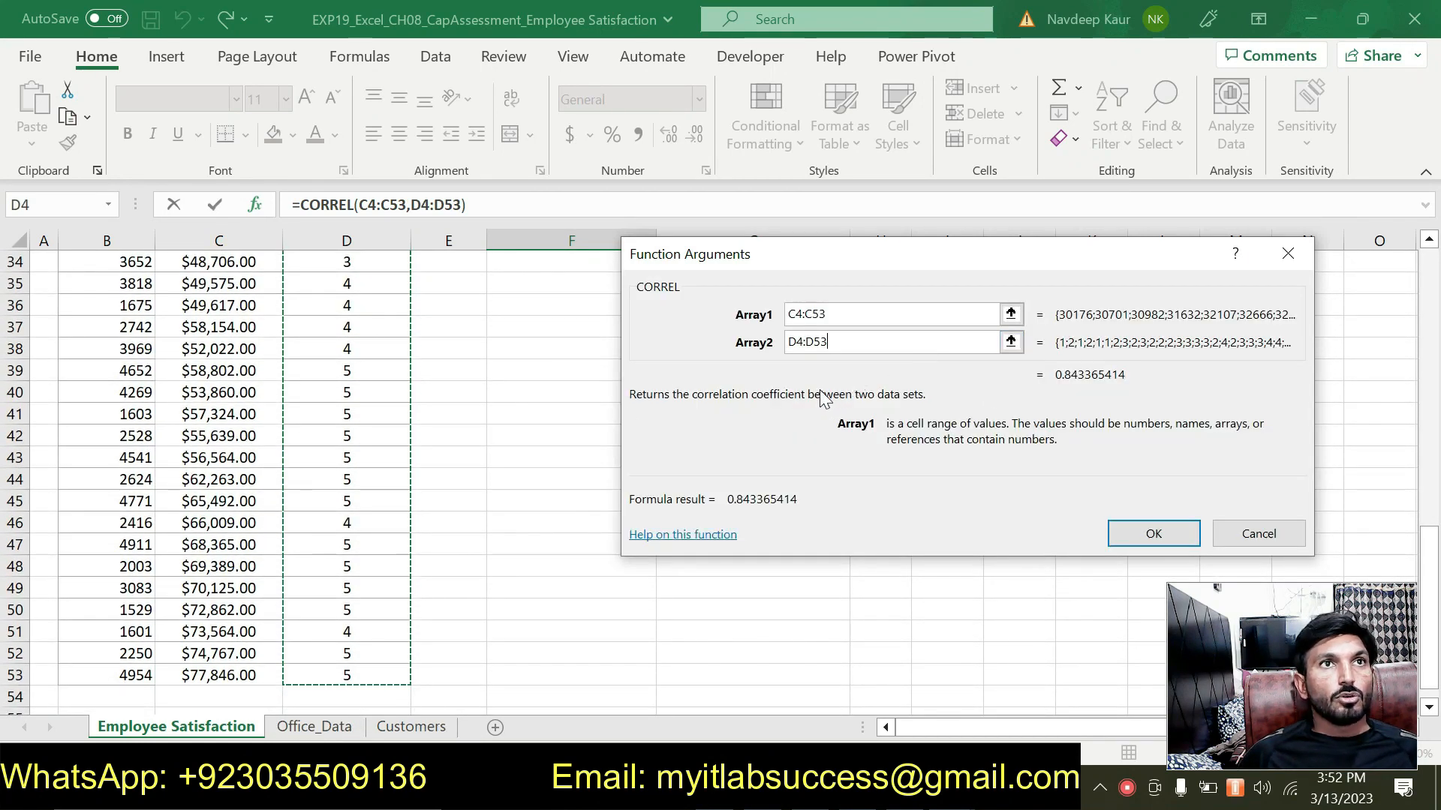
scroll(888, 397, up, 4)
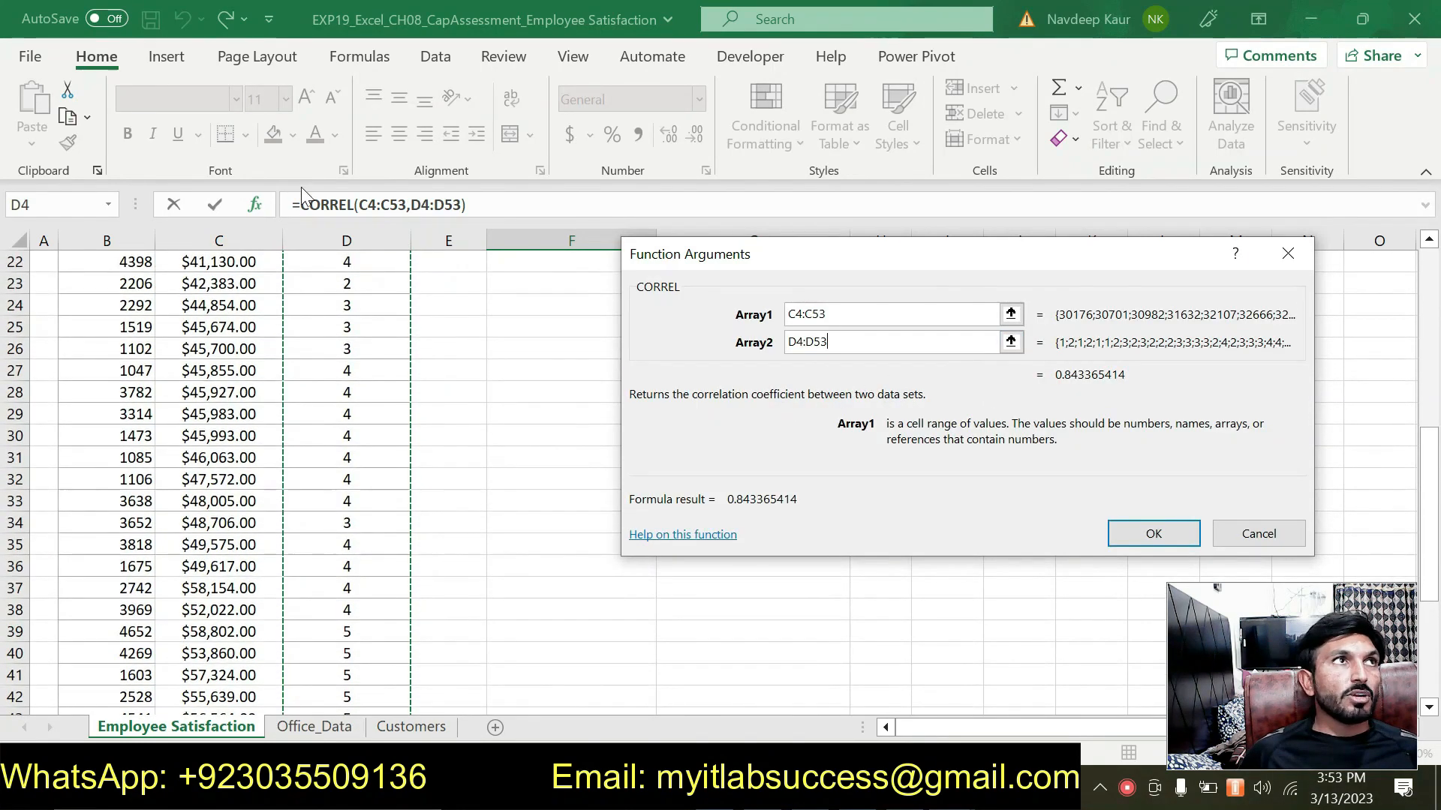
click(333, 205)
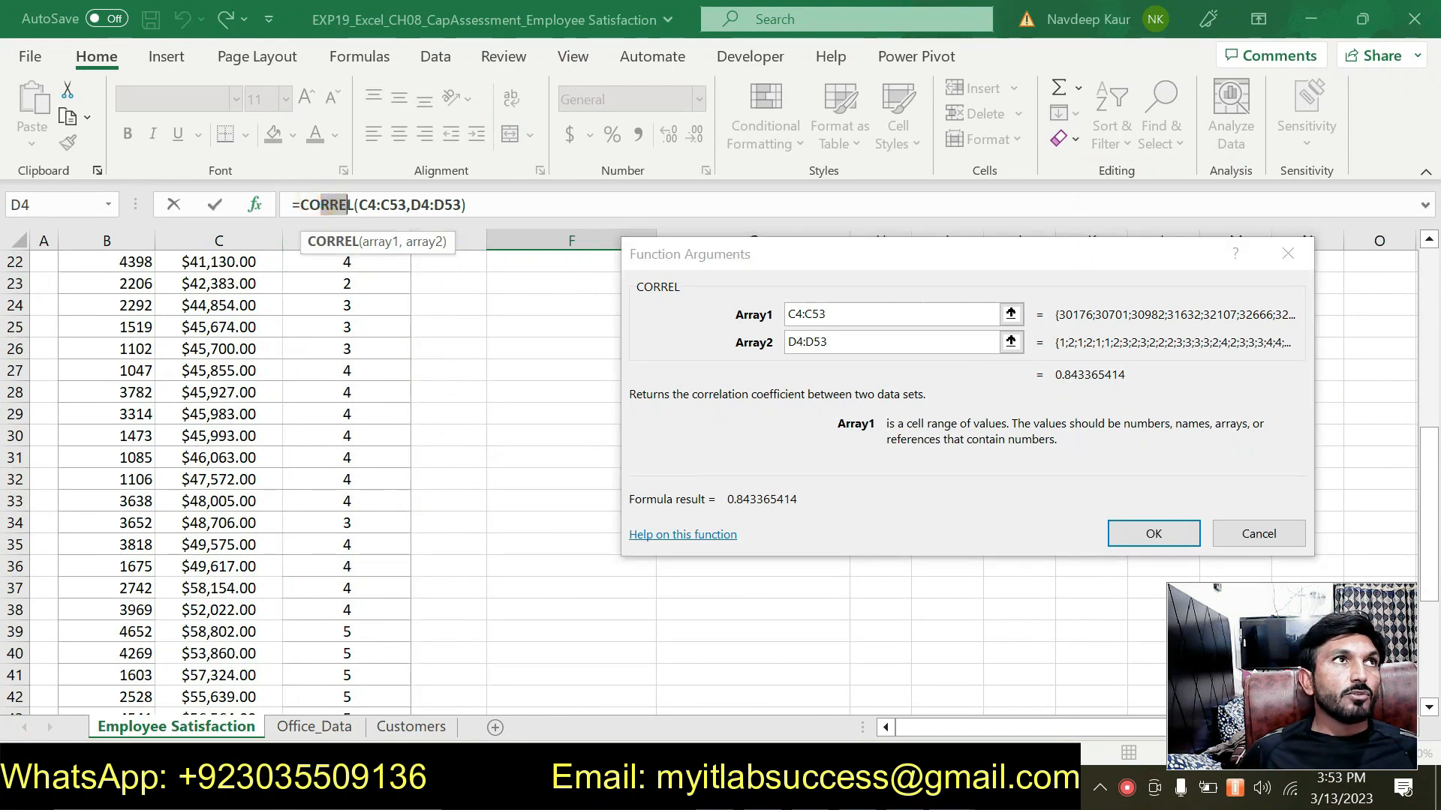
click(404, 204)
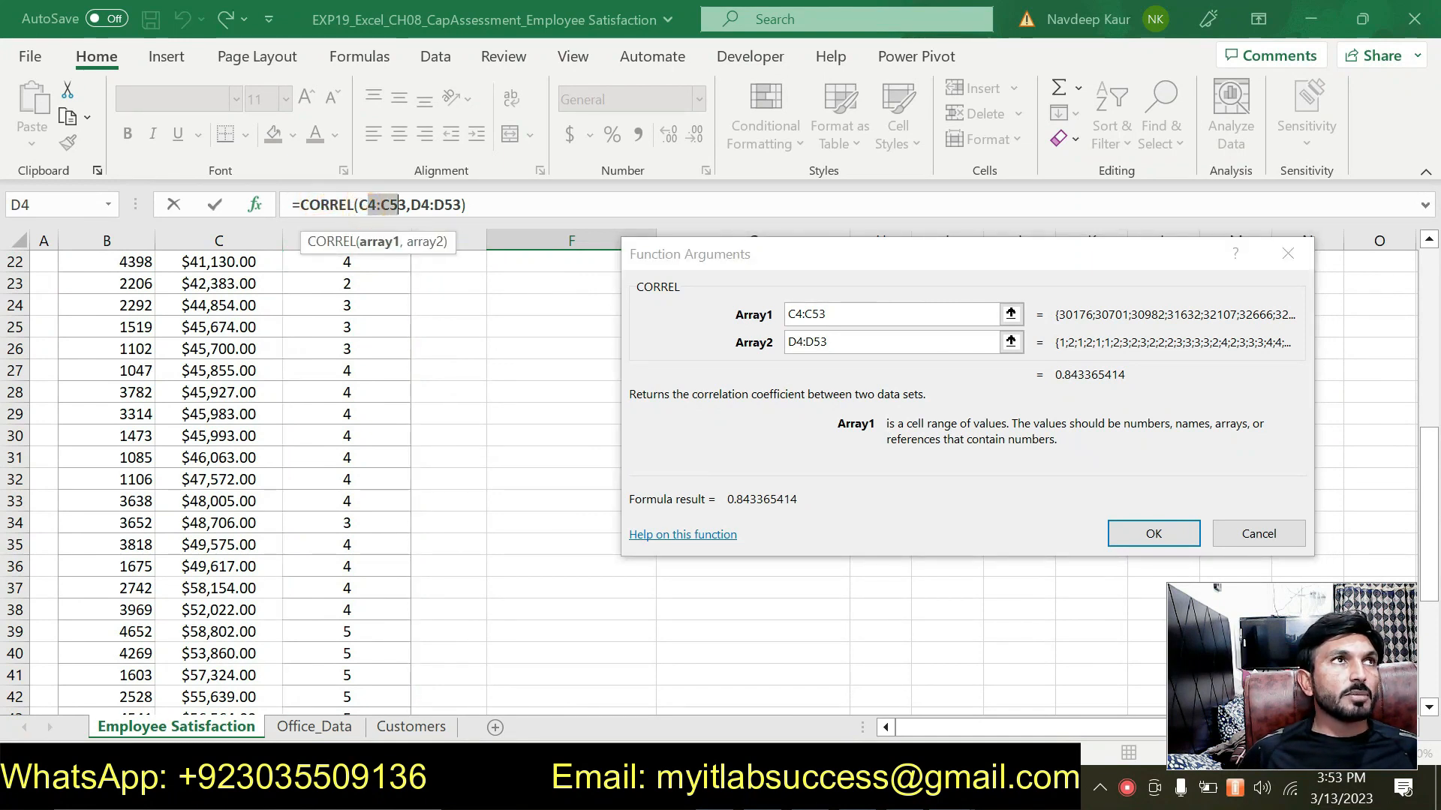
click(450, 204)
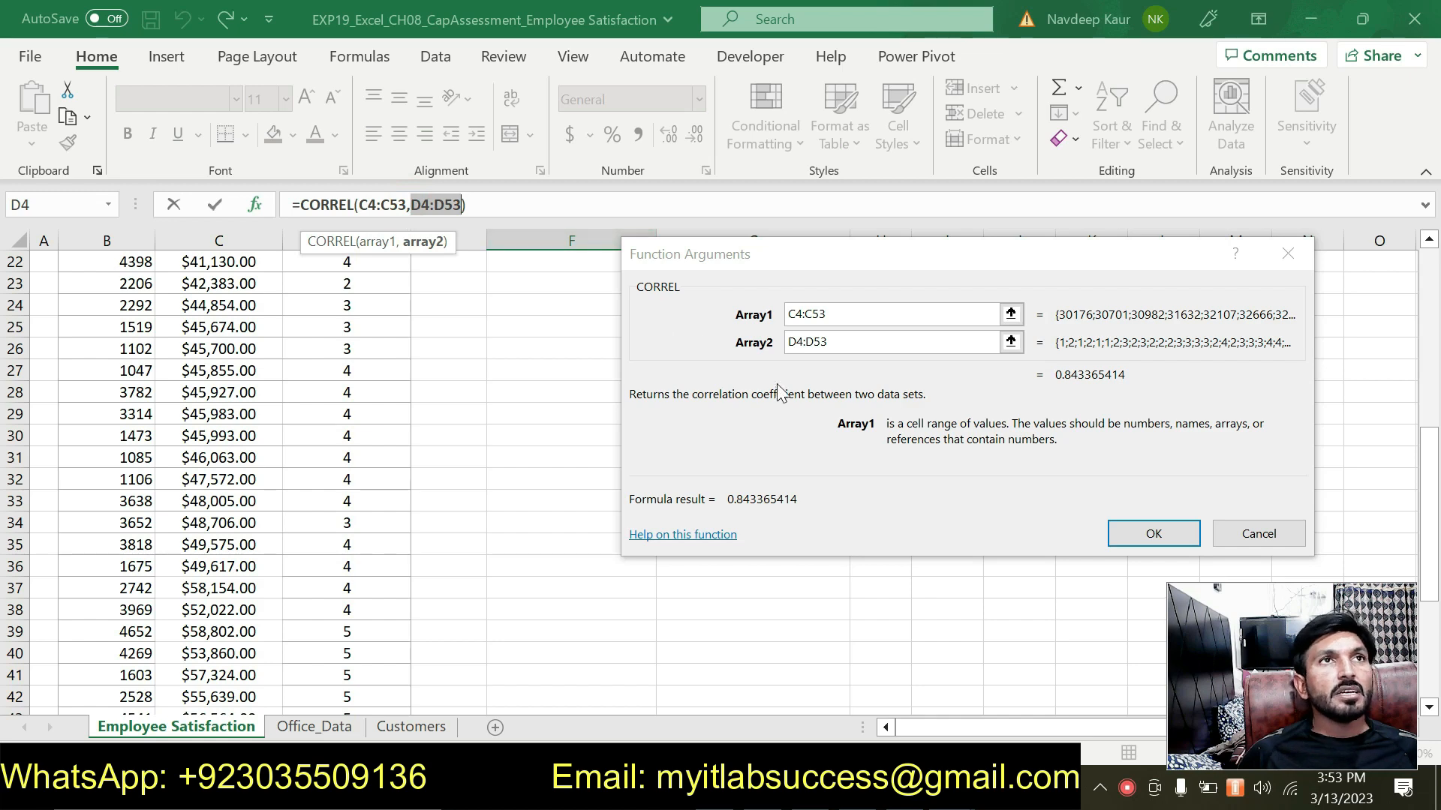
click(1139, 532)
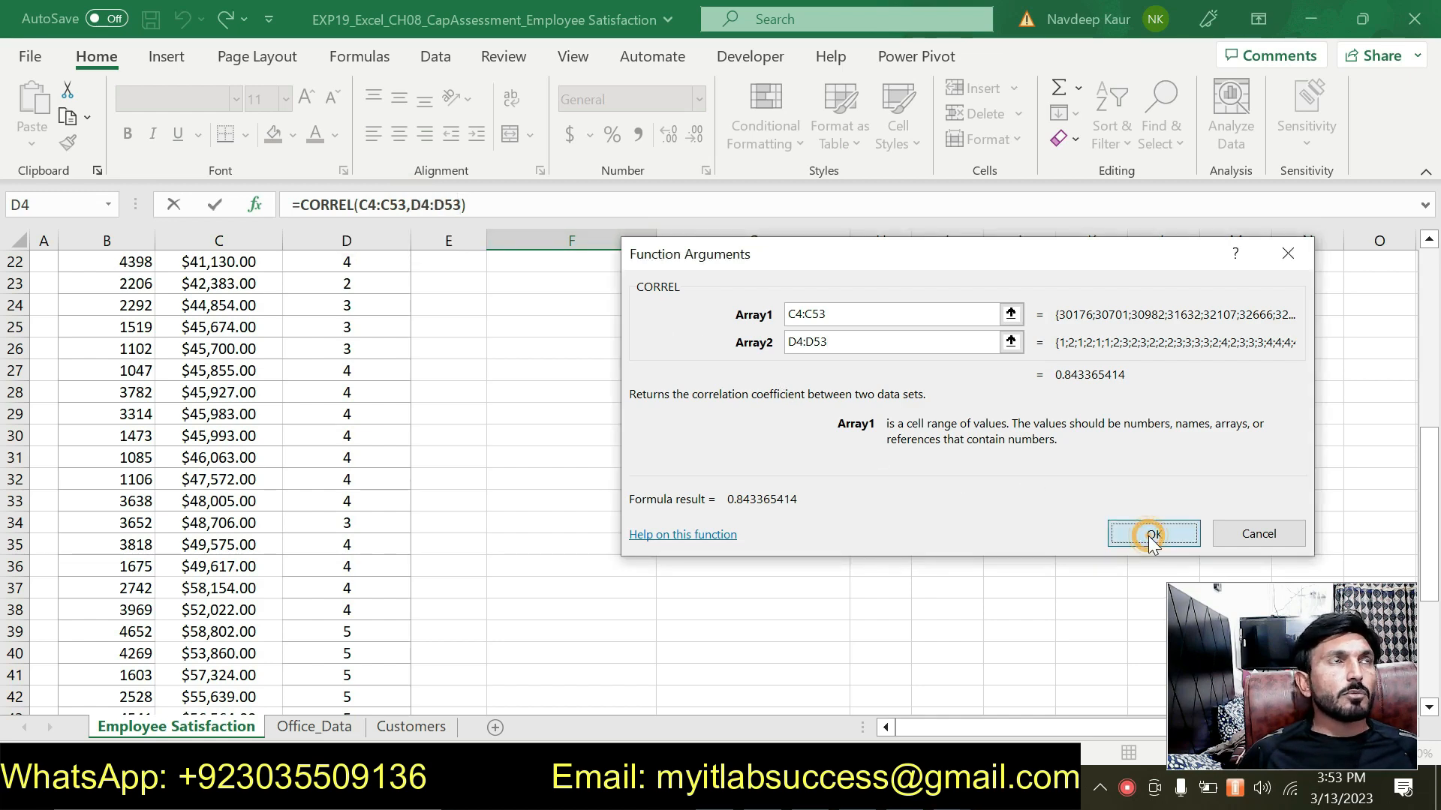
scroll(833, 473, up, 4)
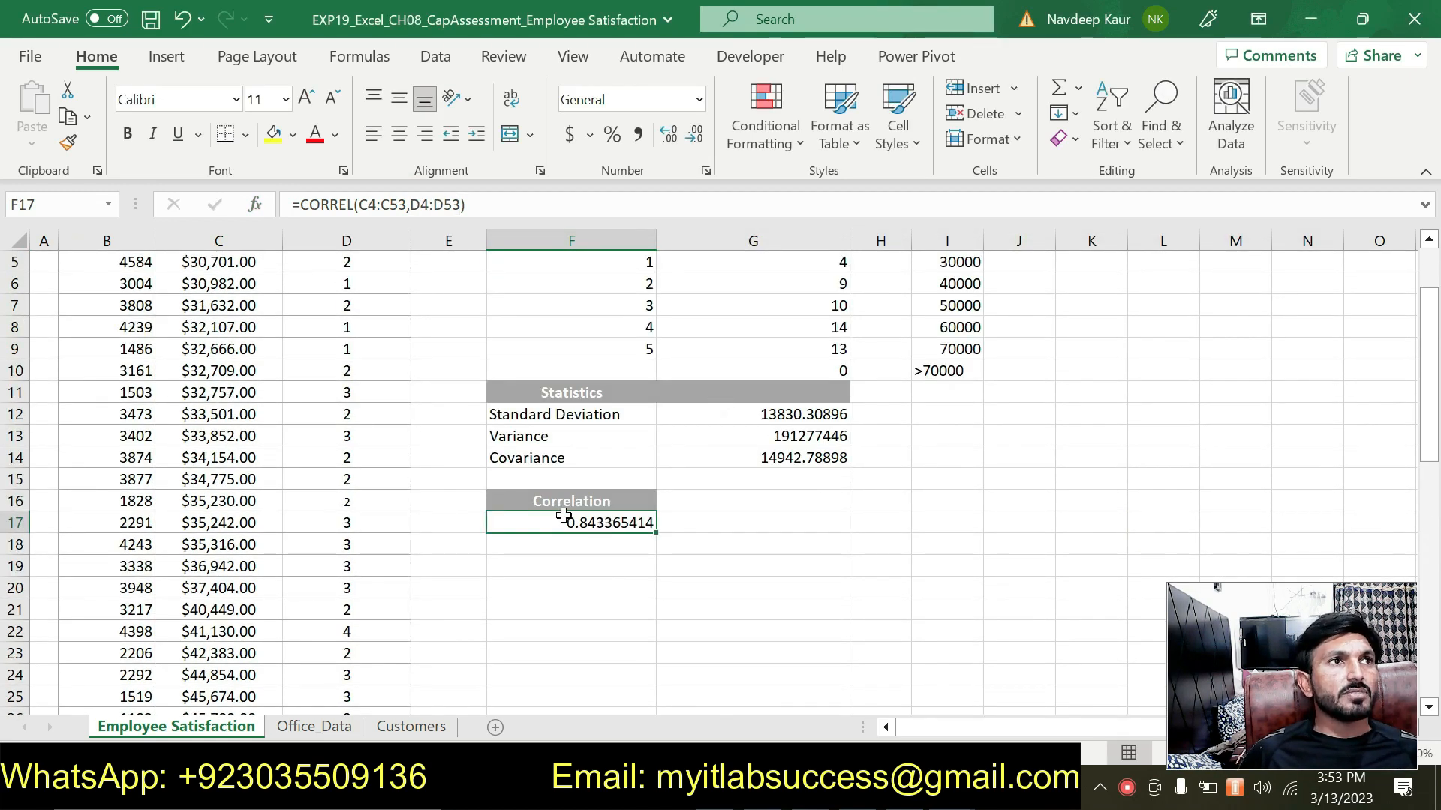
scroll(370, 353, up, 2)
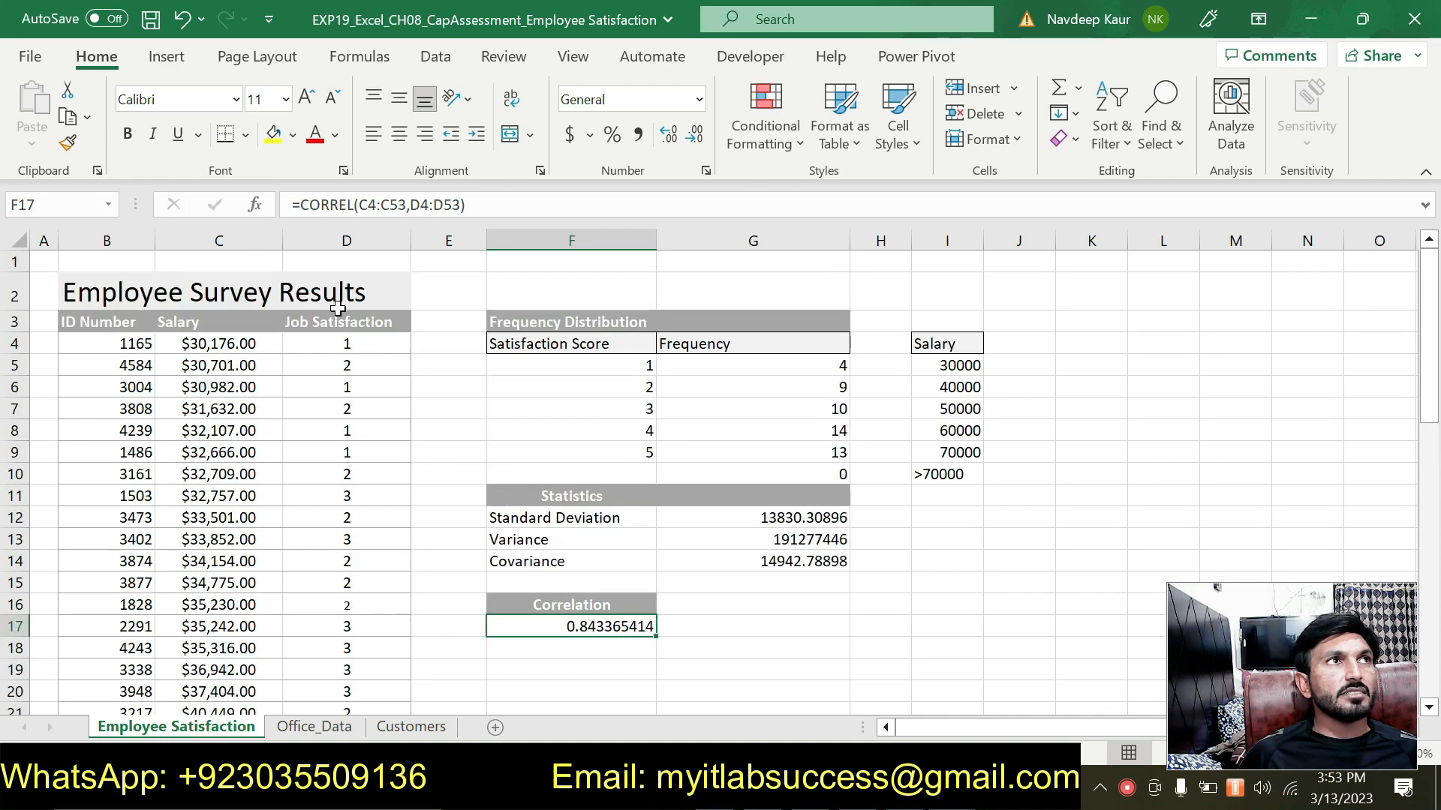
scroll(617, 358, down, 1)
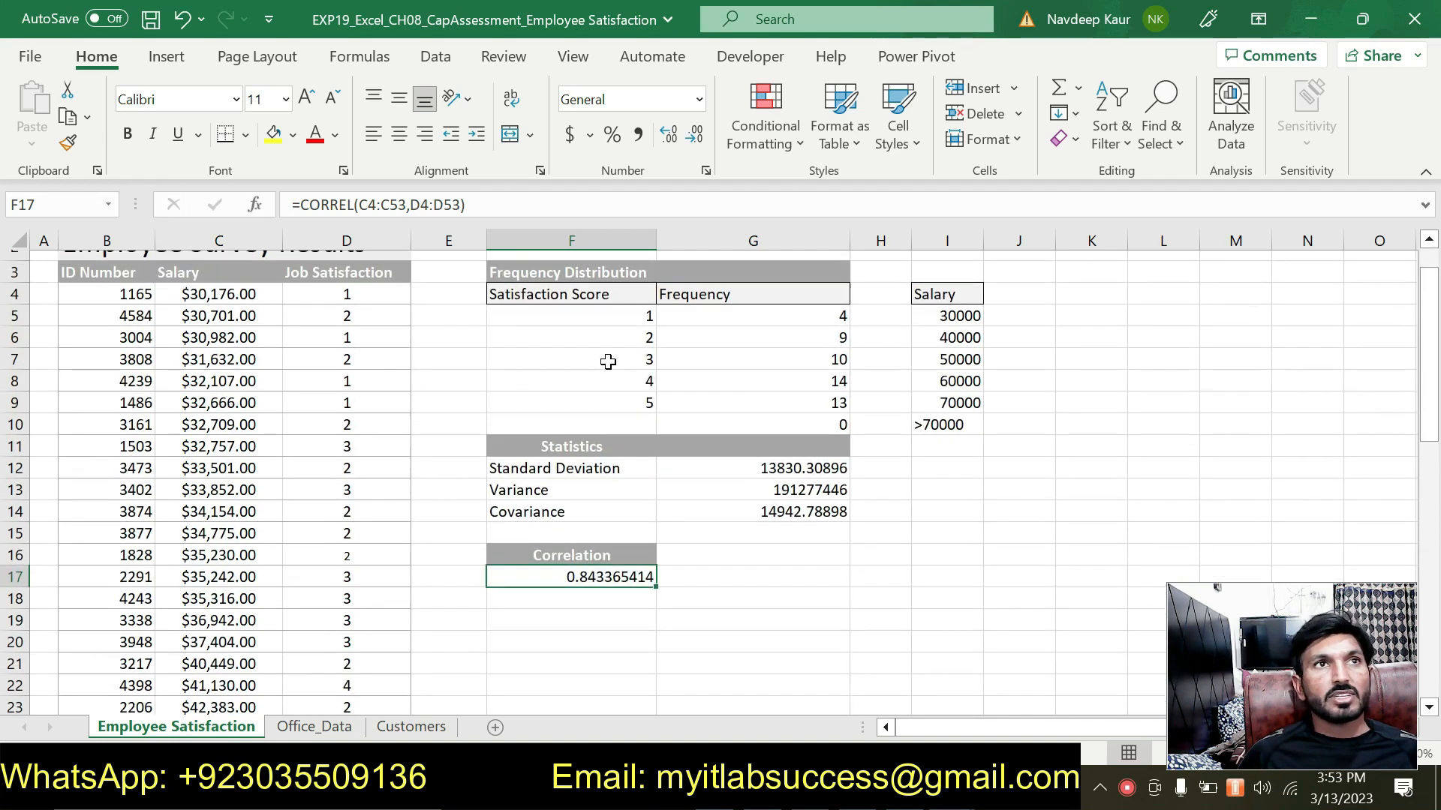
Step: Switch to the Word instructions, remove the highlight from step 6 and highlight the step 7 instruction in bright green
key(alt+Tab)
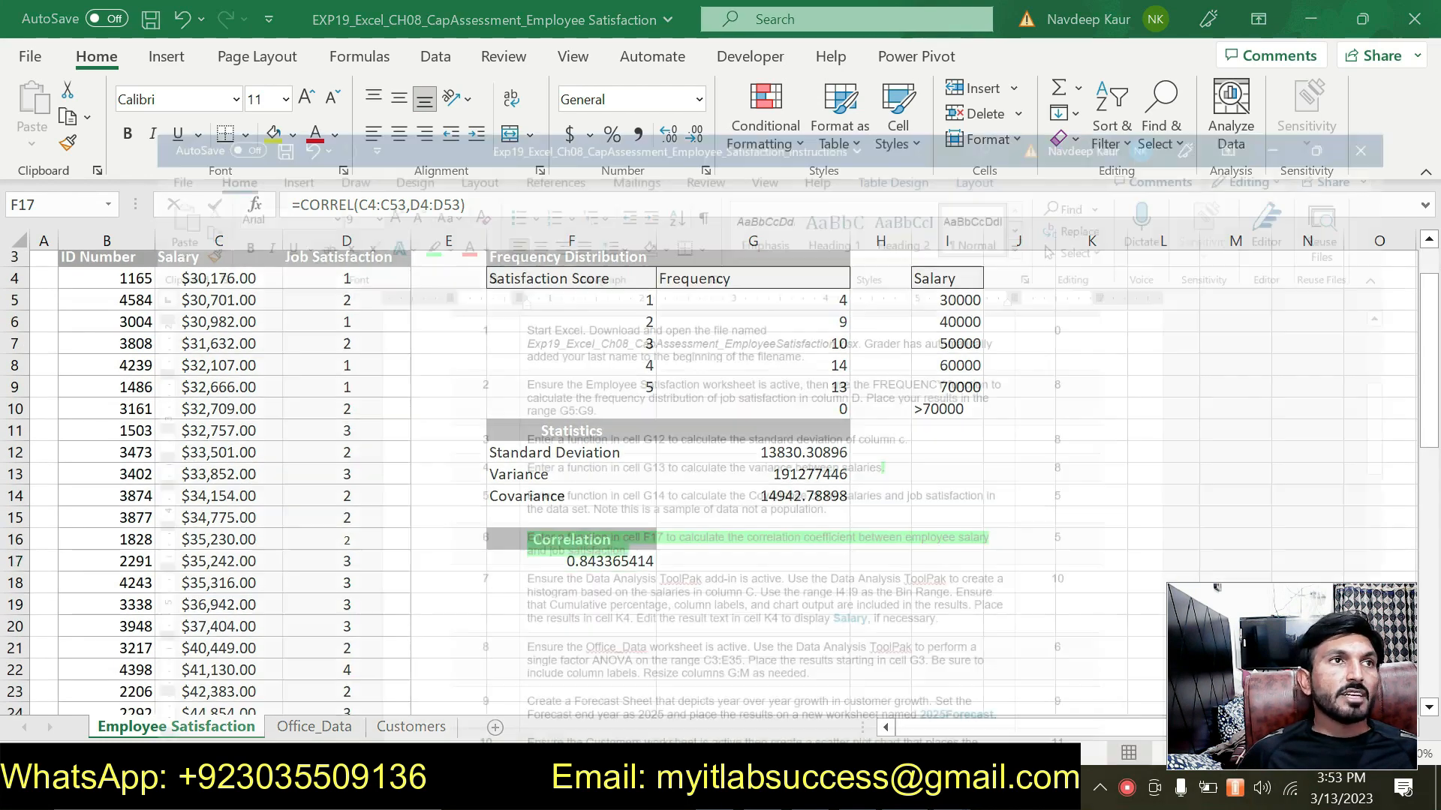
drag(590, 496, 442, 473)
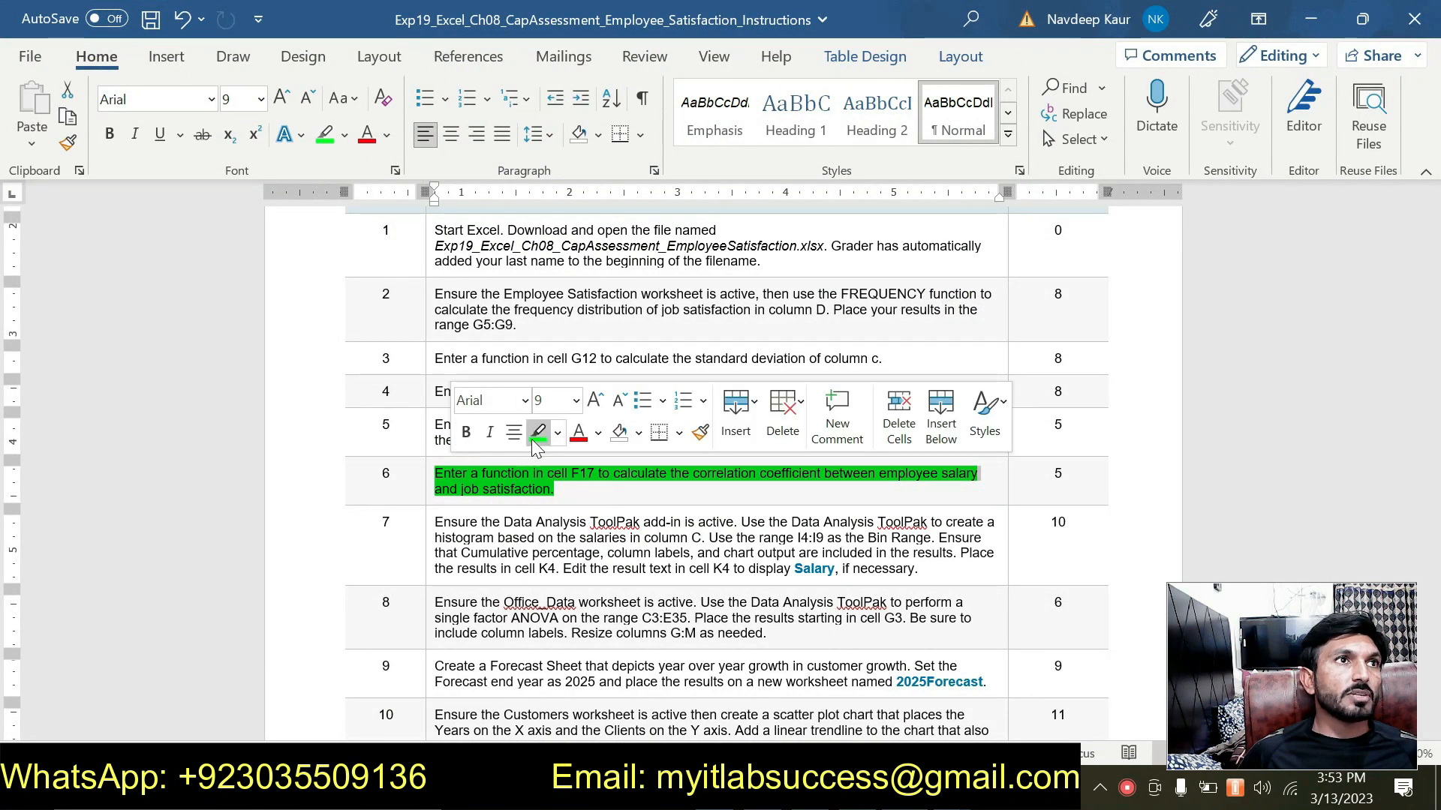
click(539, 440)
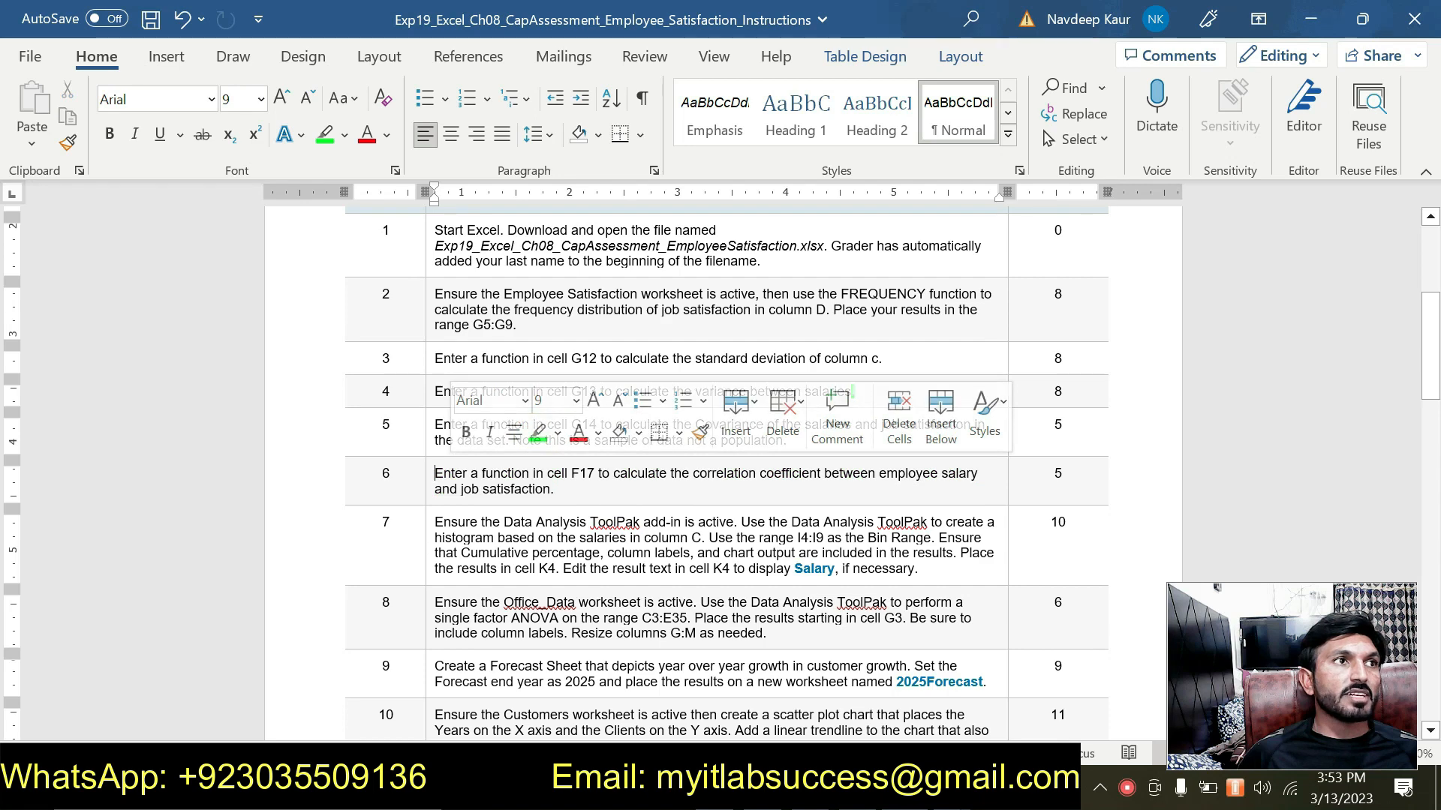
drag(435, 523, 918, 569)
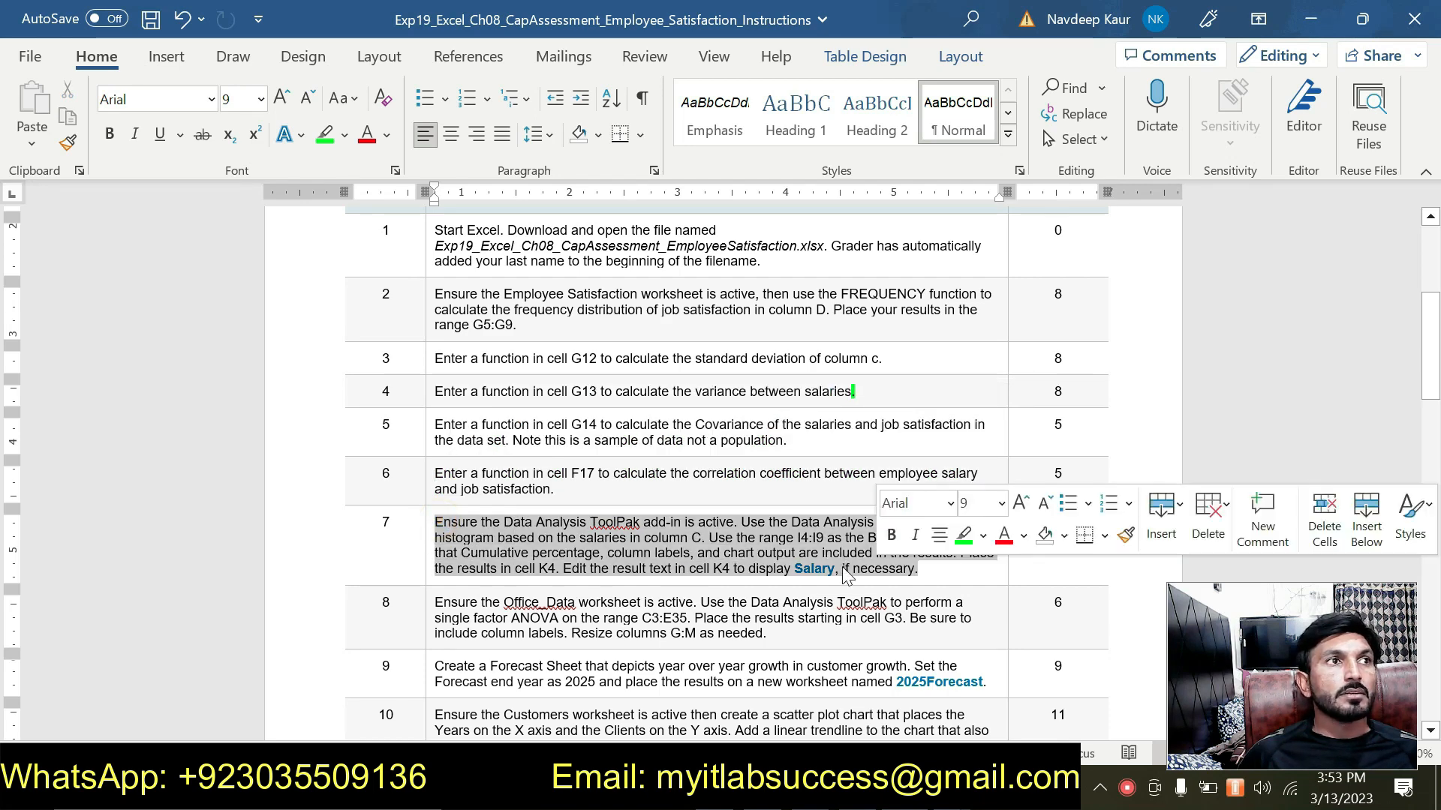
click(964, 536)
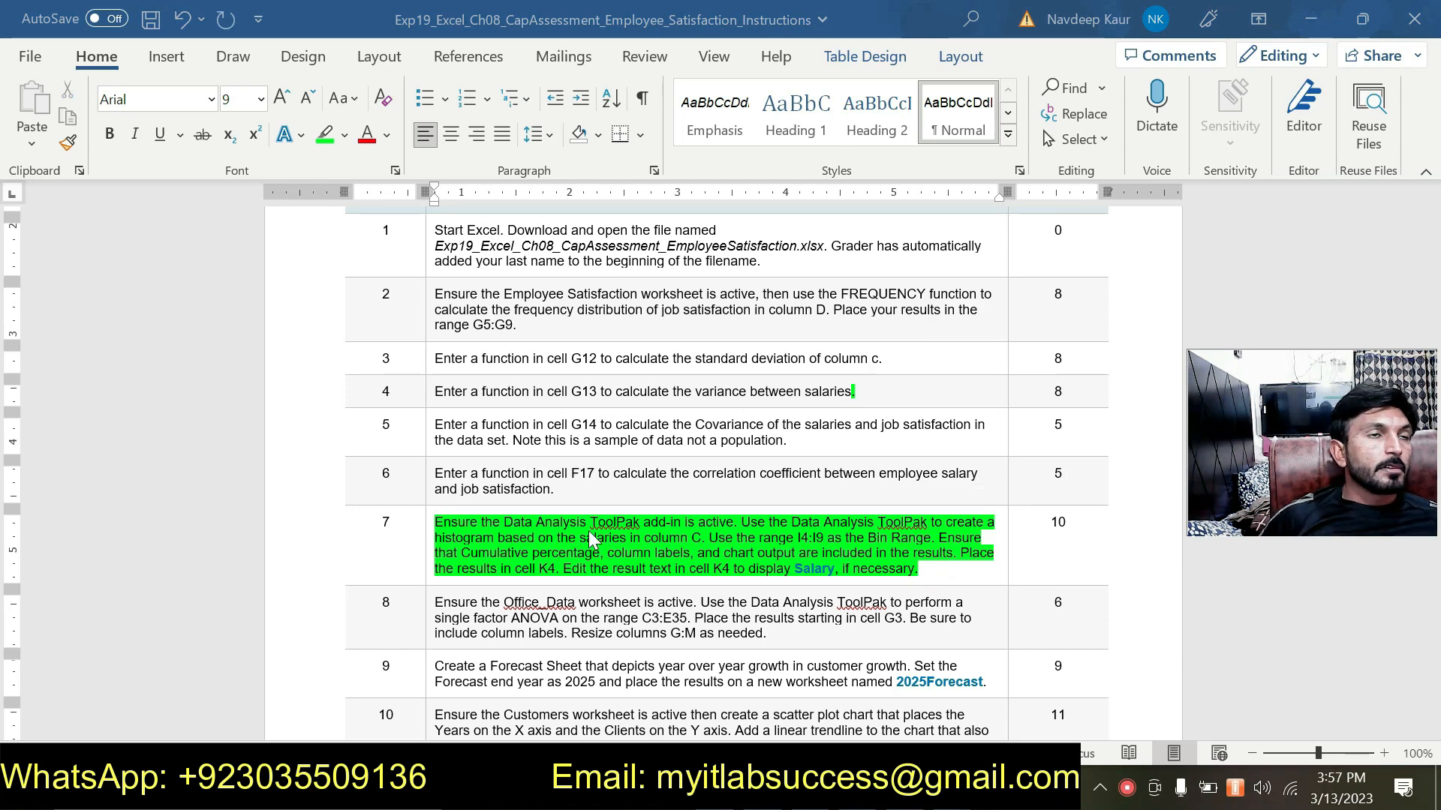
scroll(588, 529, down, 3)
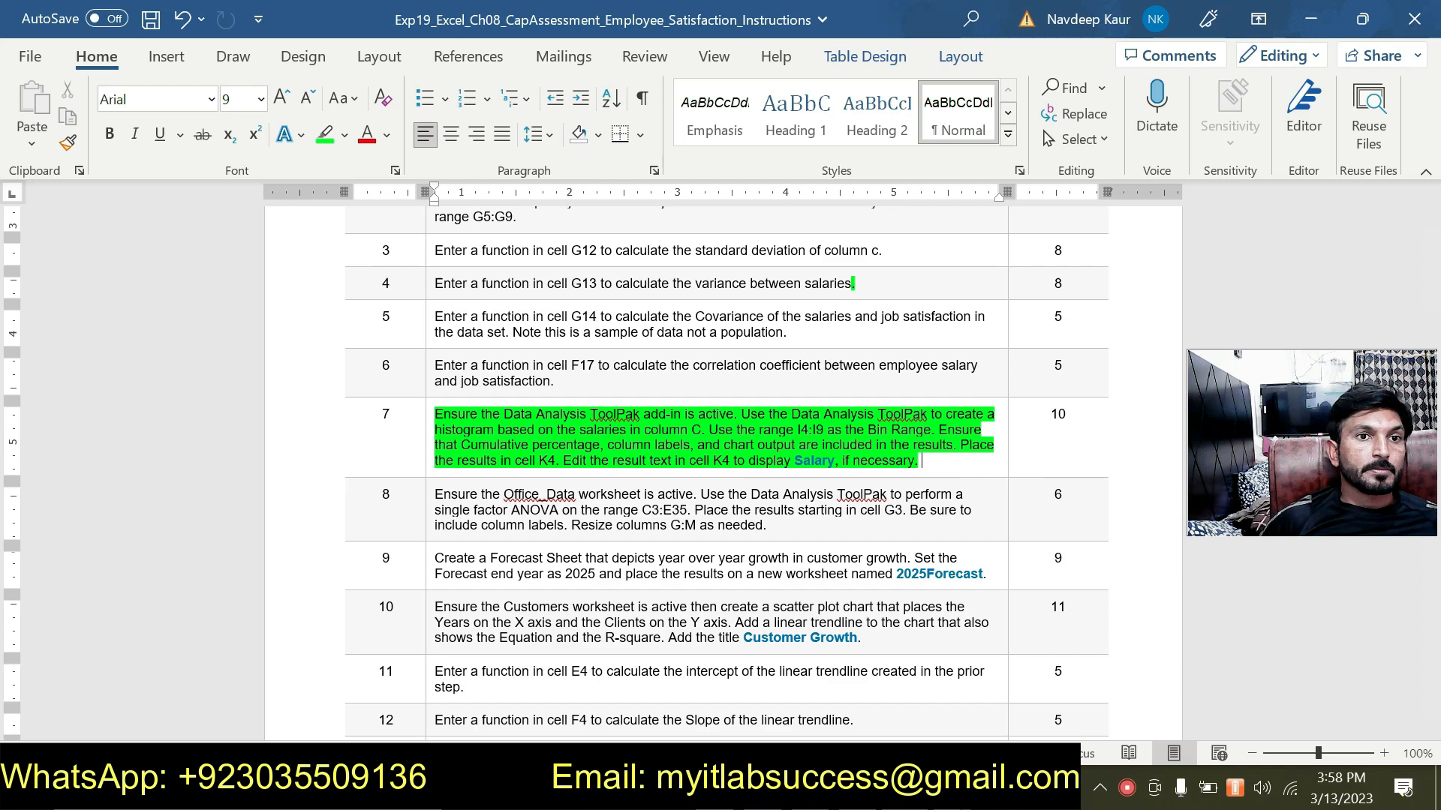
Step: Switch to the Excel workbook and open the Data Analysis tools
key(alt+Tab)
scroll(862, 702, up, 1)
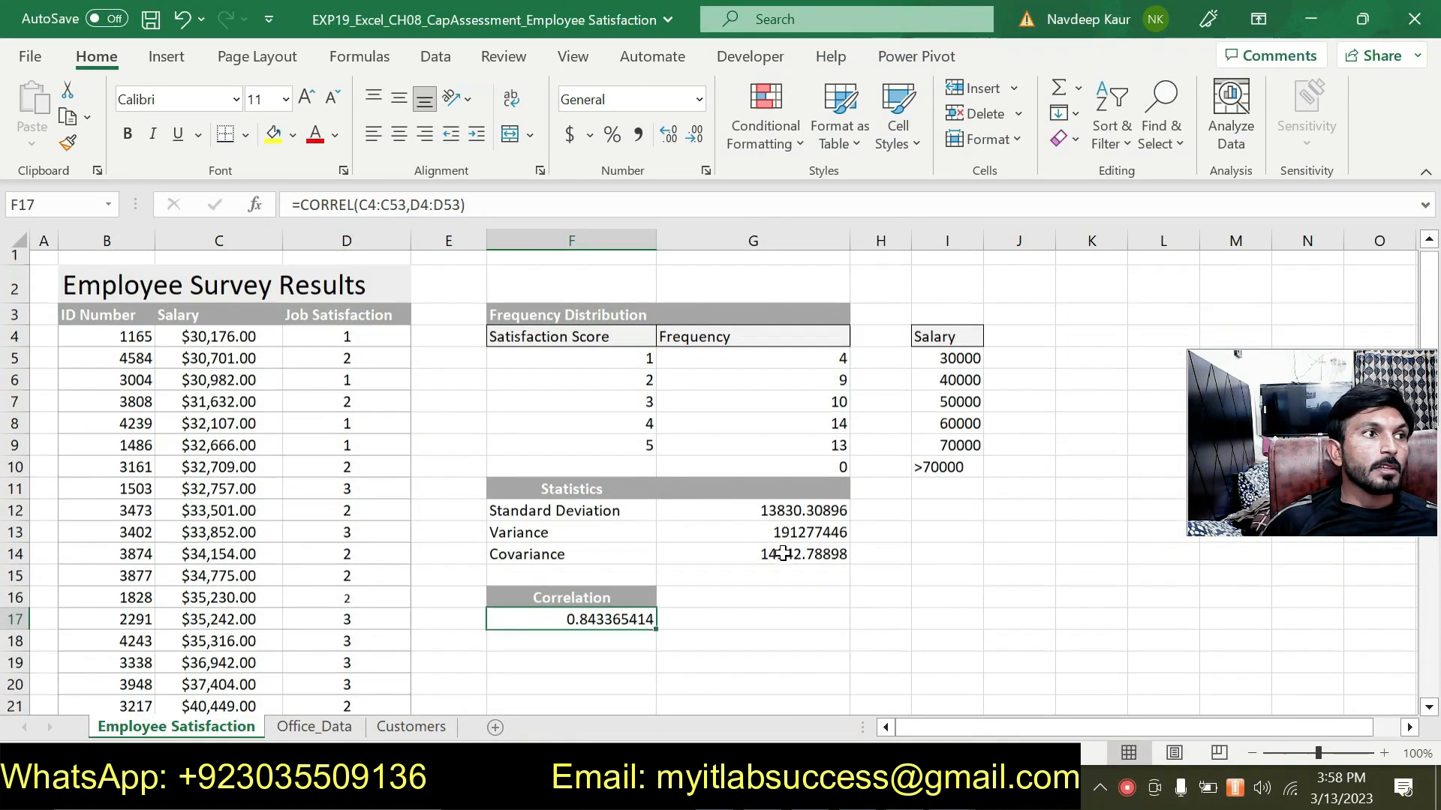
key(alt+Tab)
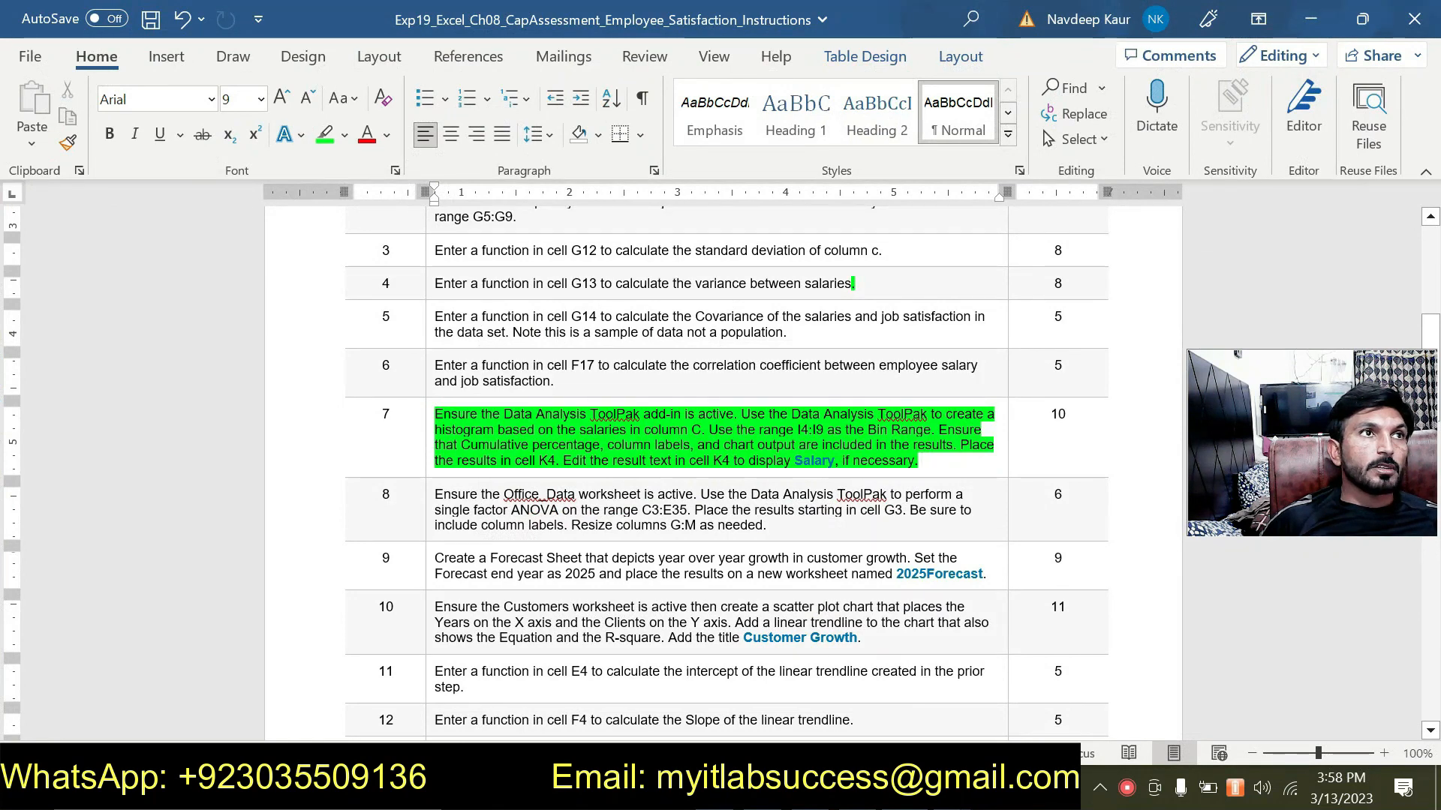
key(alt+Tab)
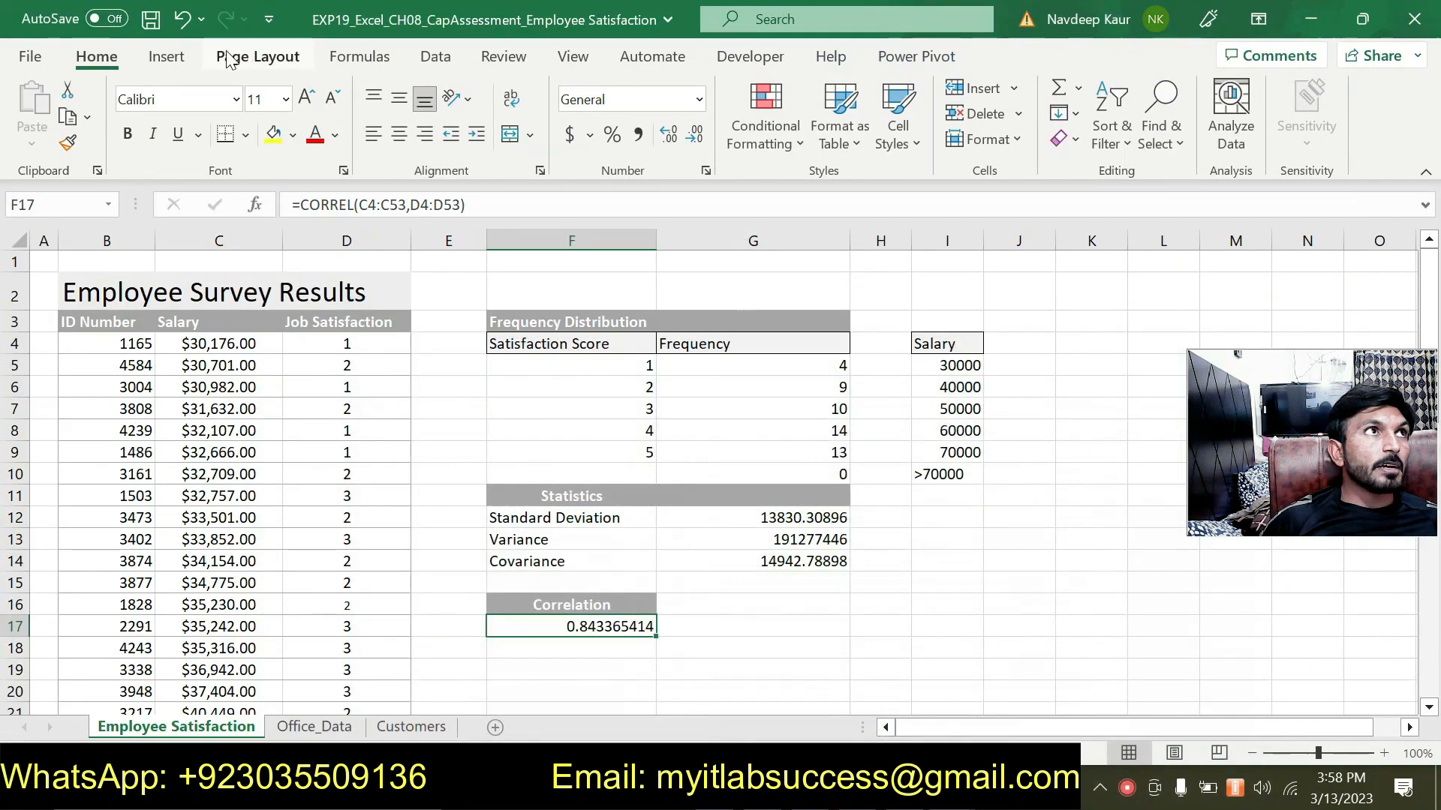
click(434, 57)
click(1196, 87)
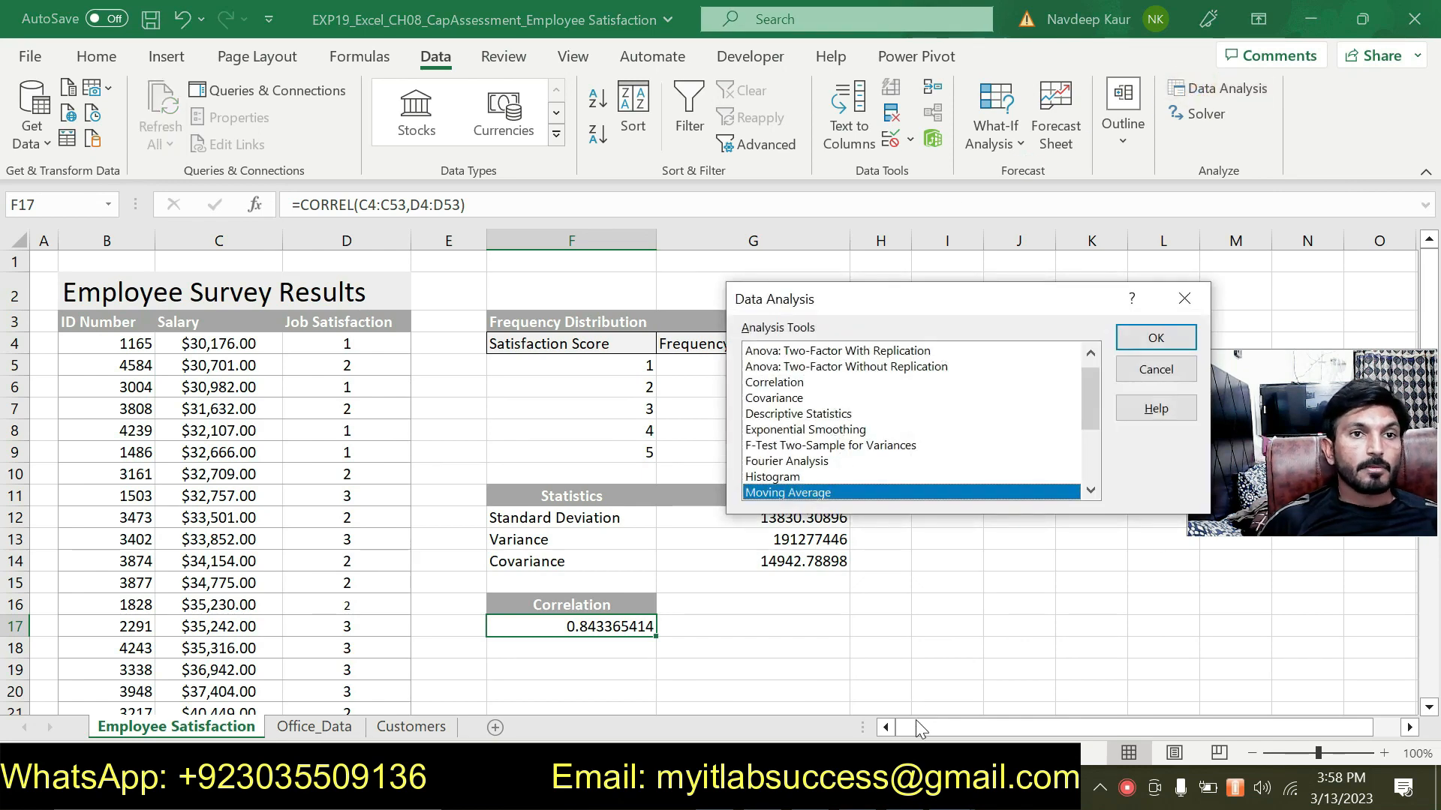
Step: Copy the bin range I4:I9 from the step 7 instruction in Word and start the Histogram analysis tool in Excel
key(alt+Tab)
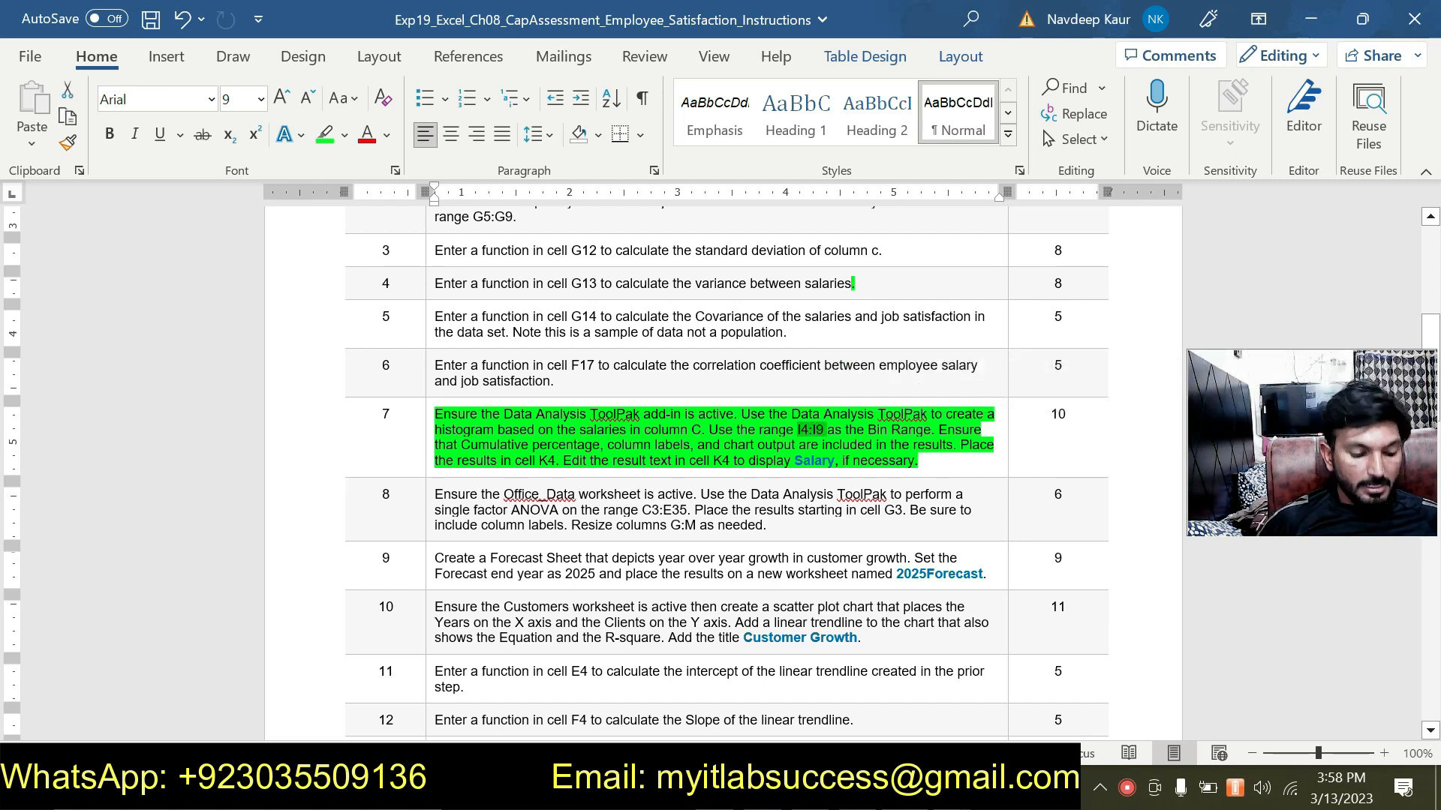
key(ctrl+c)
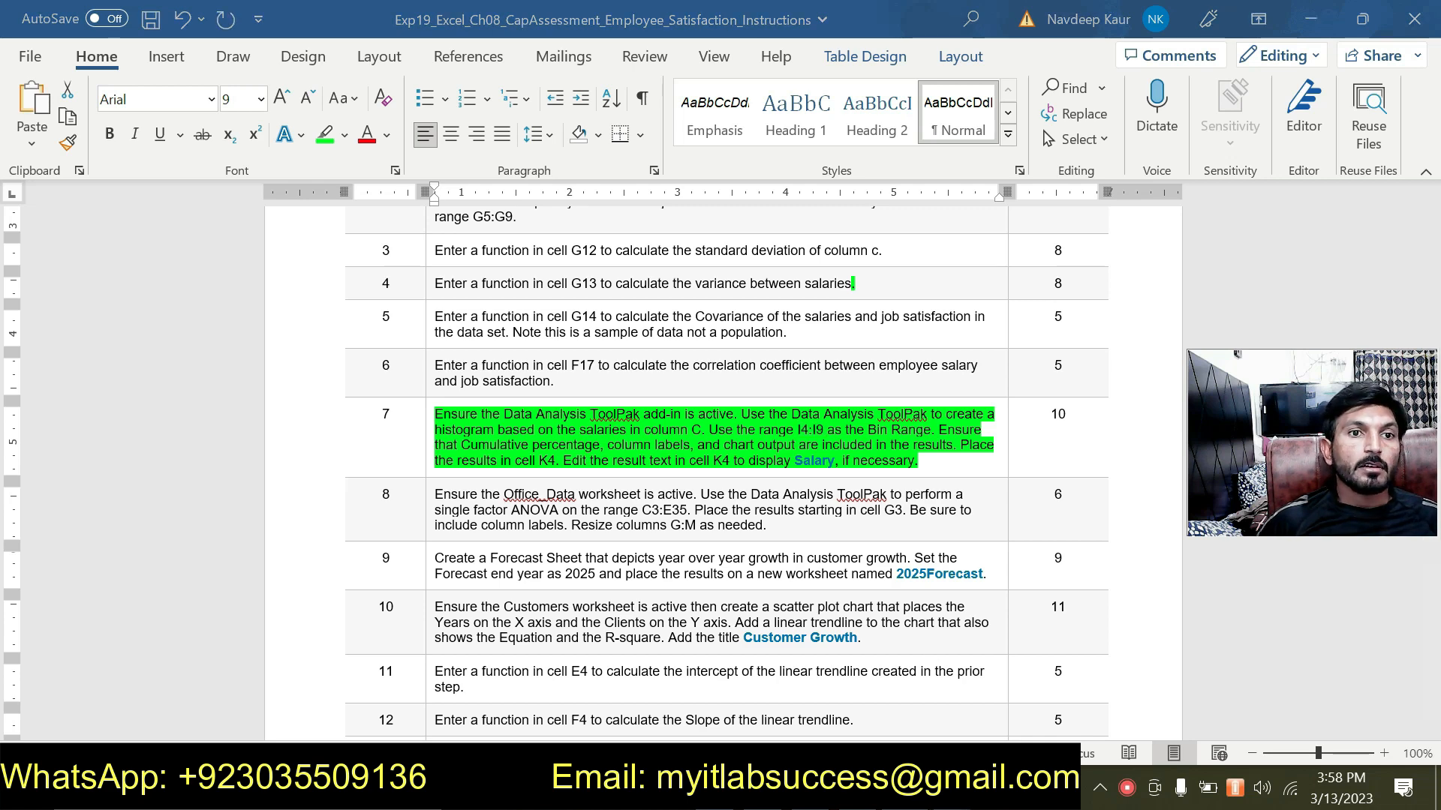
key(alt+Tab)
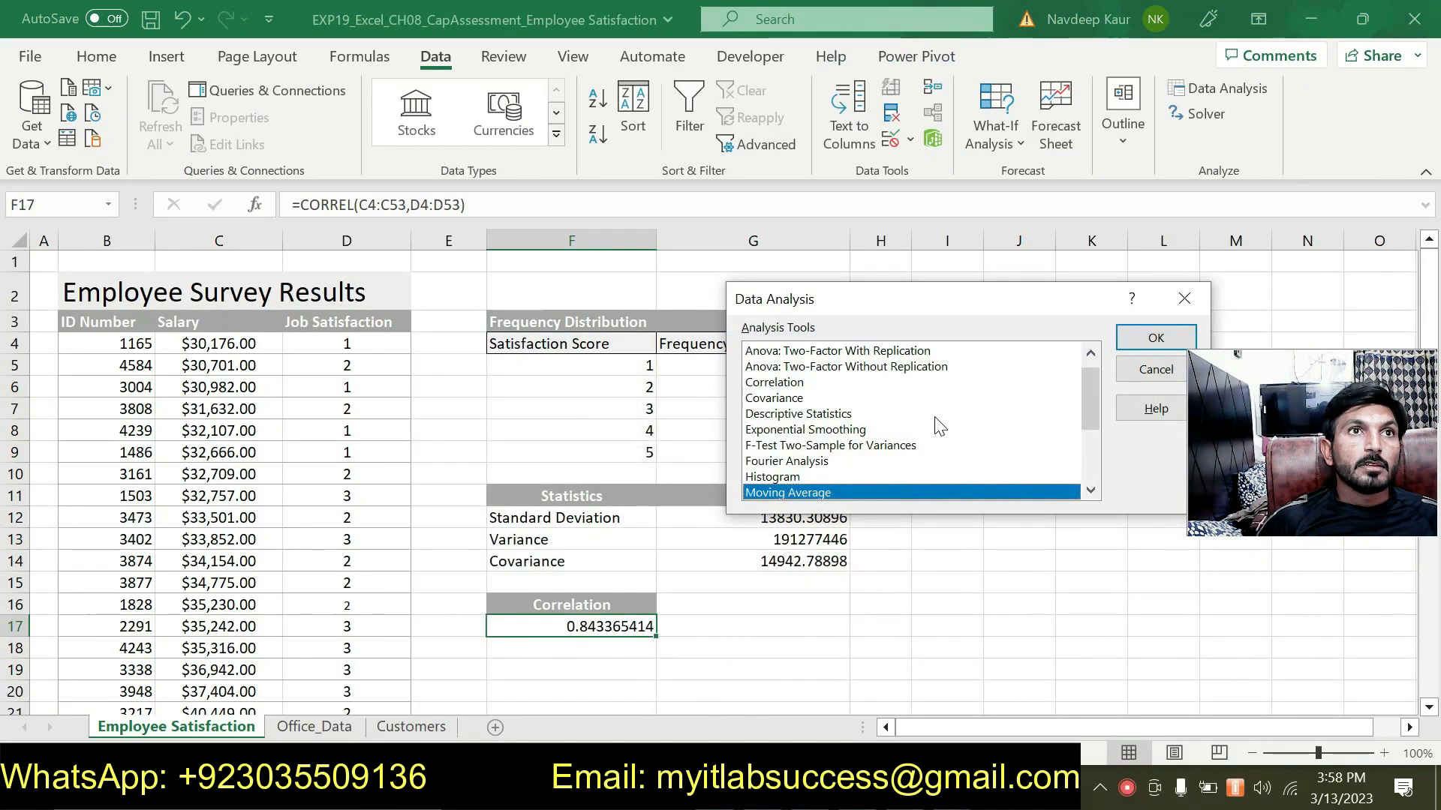
click(787, 477)
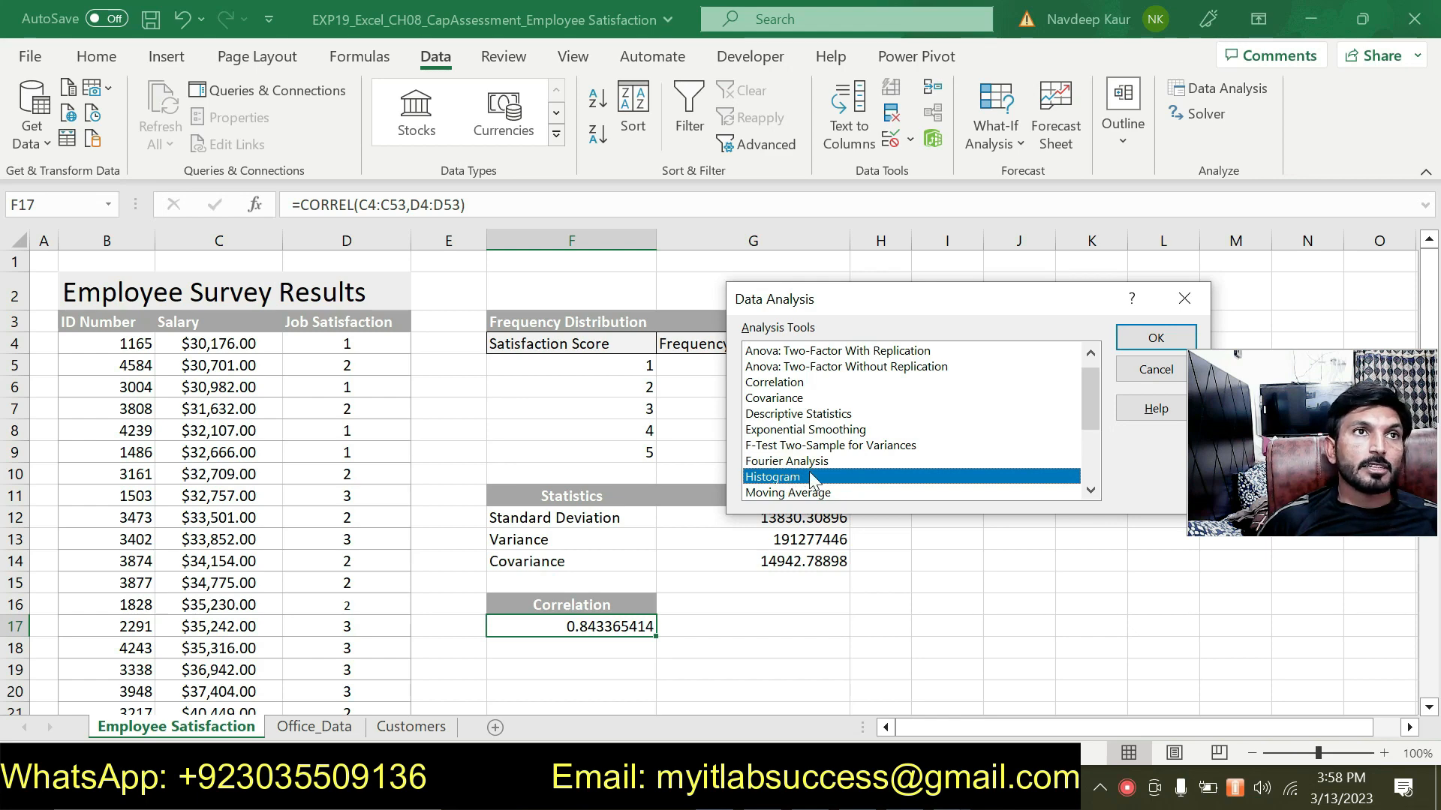
click(1153, 342)
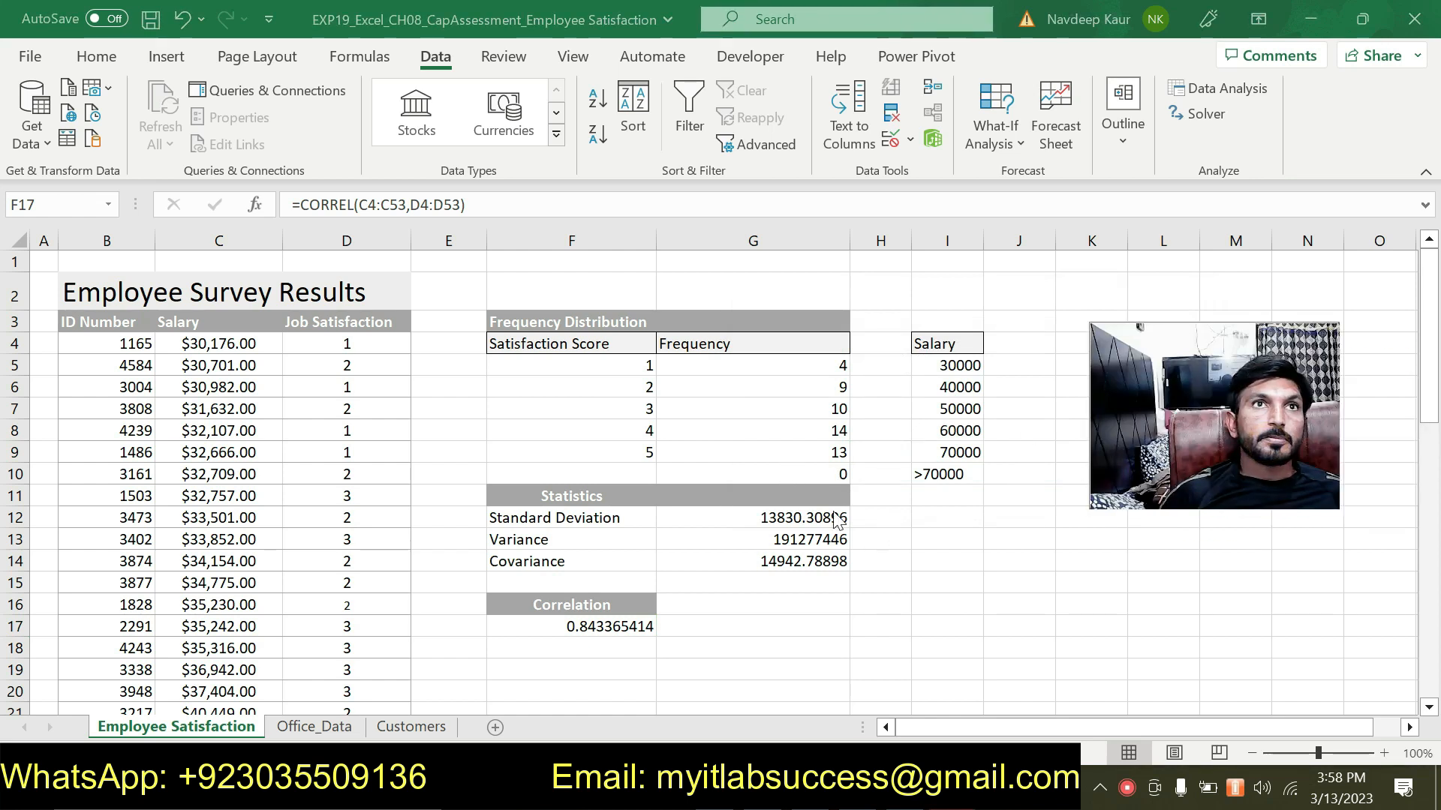
Step: Set the histogram's input range to the salaries in C4:C53
drag(1255, 453, 1256, 630)
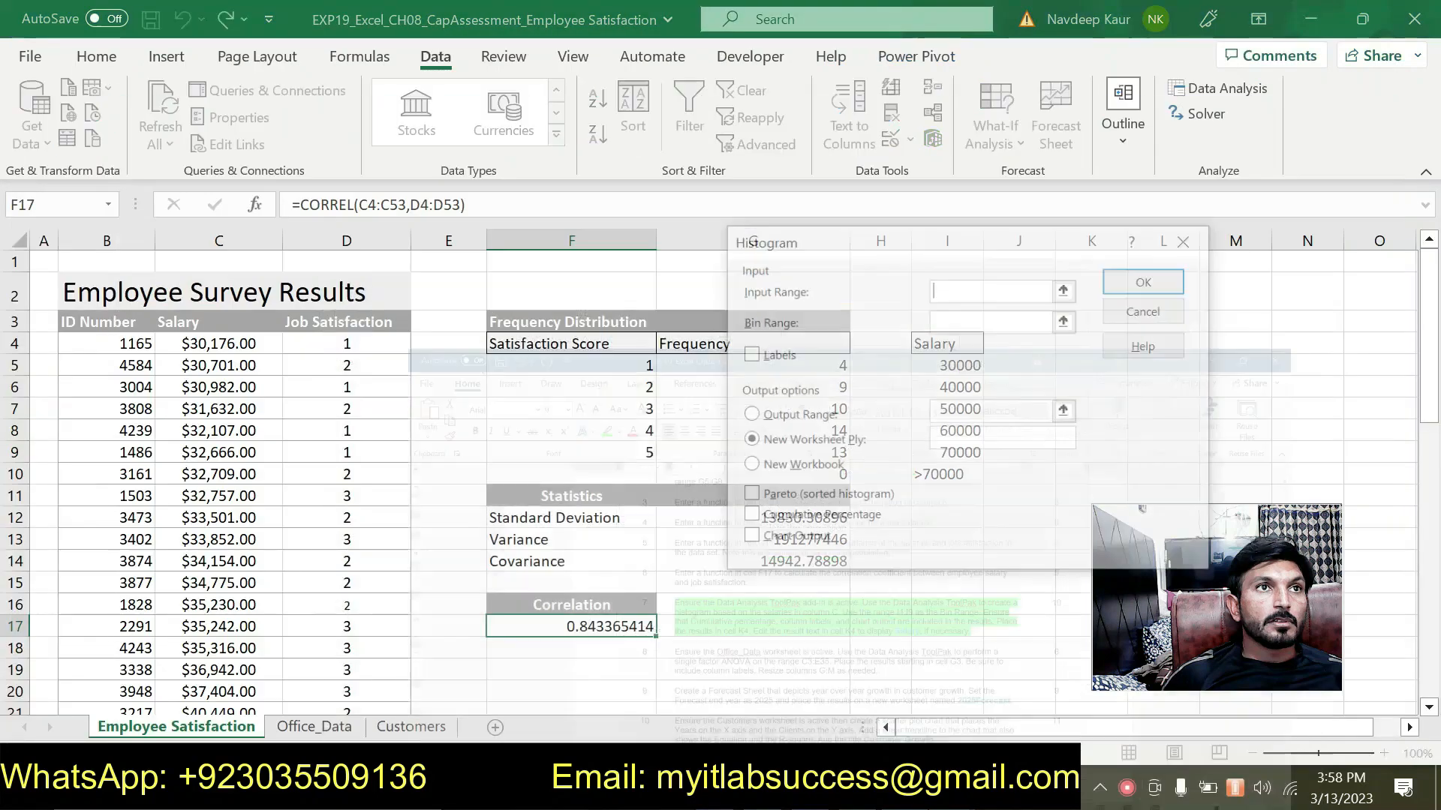
click(968, 289)
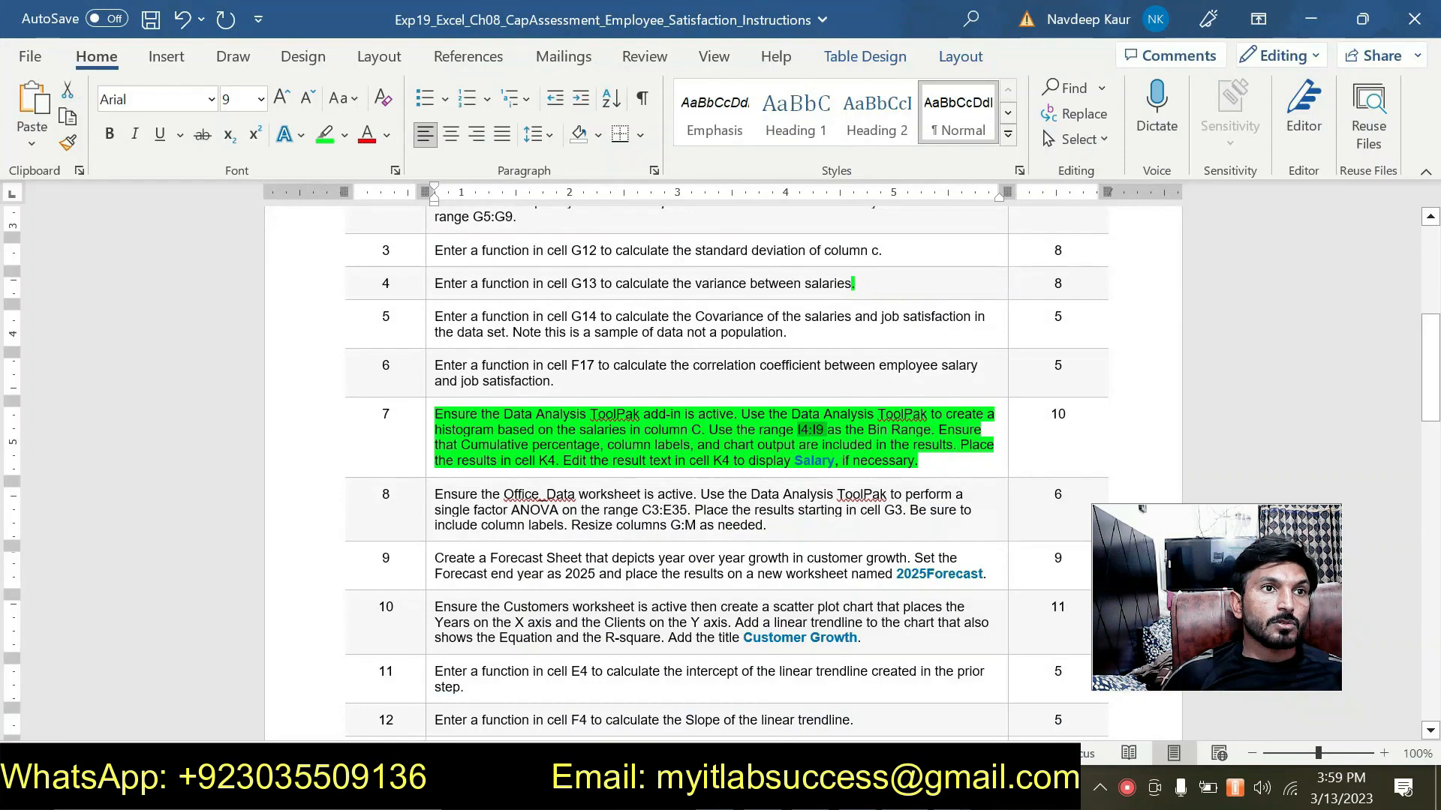
click(872, 709)
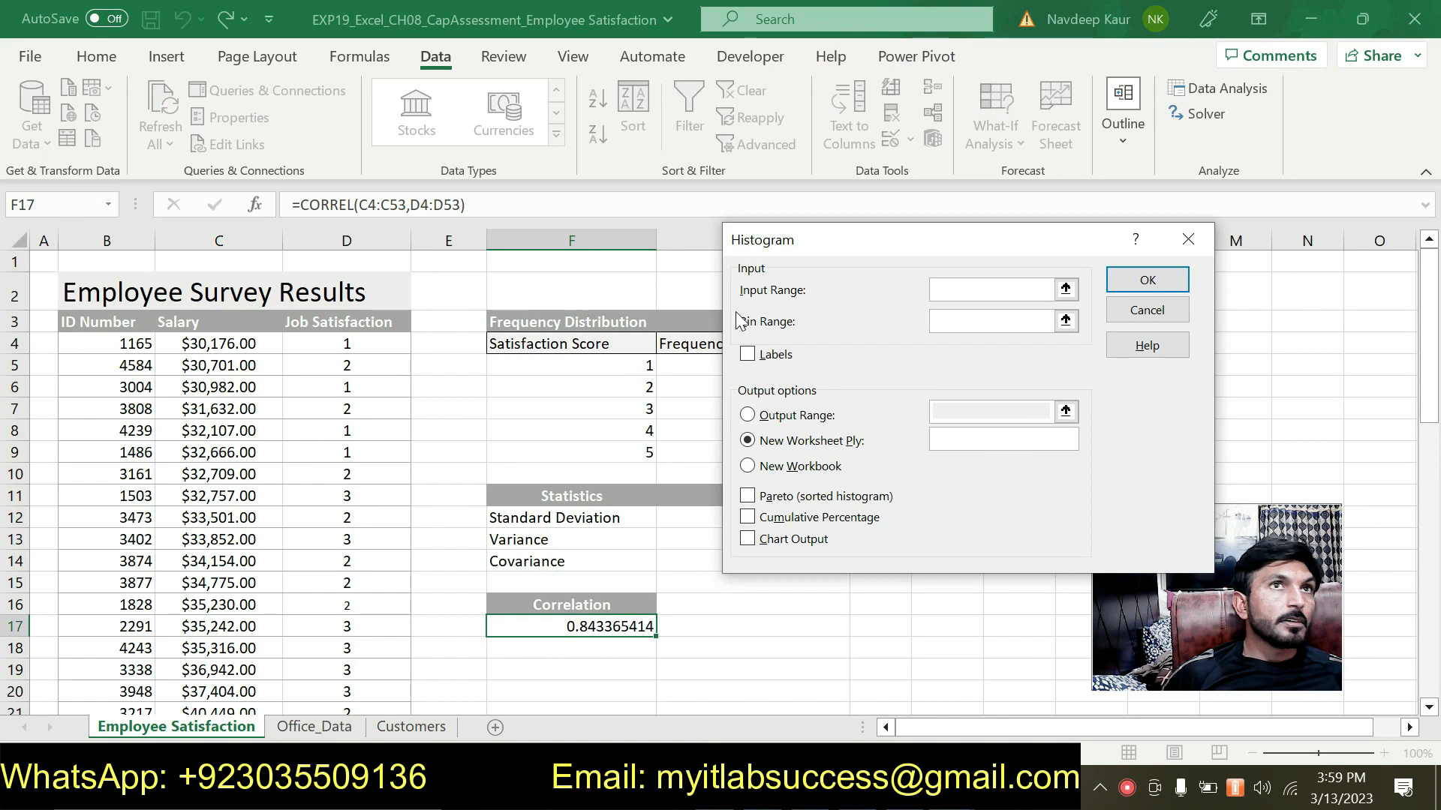
click(937, 289)
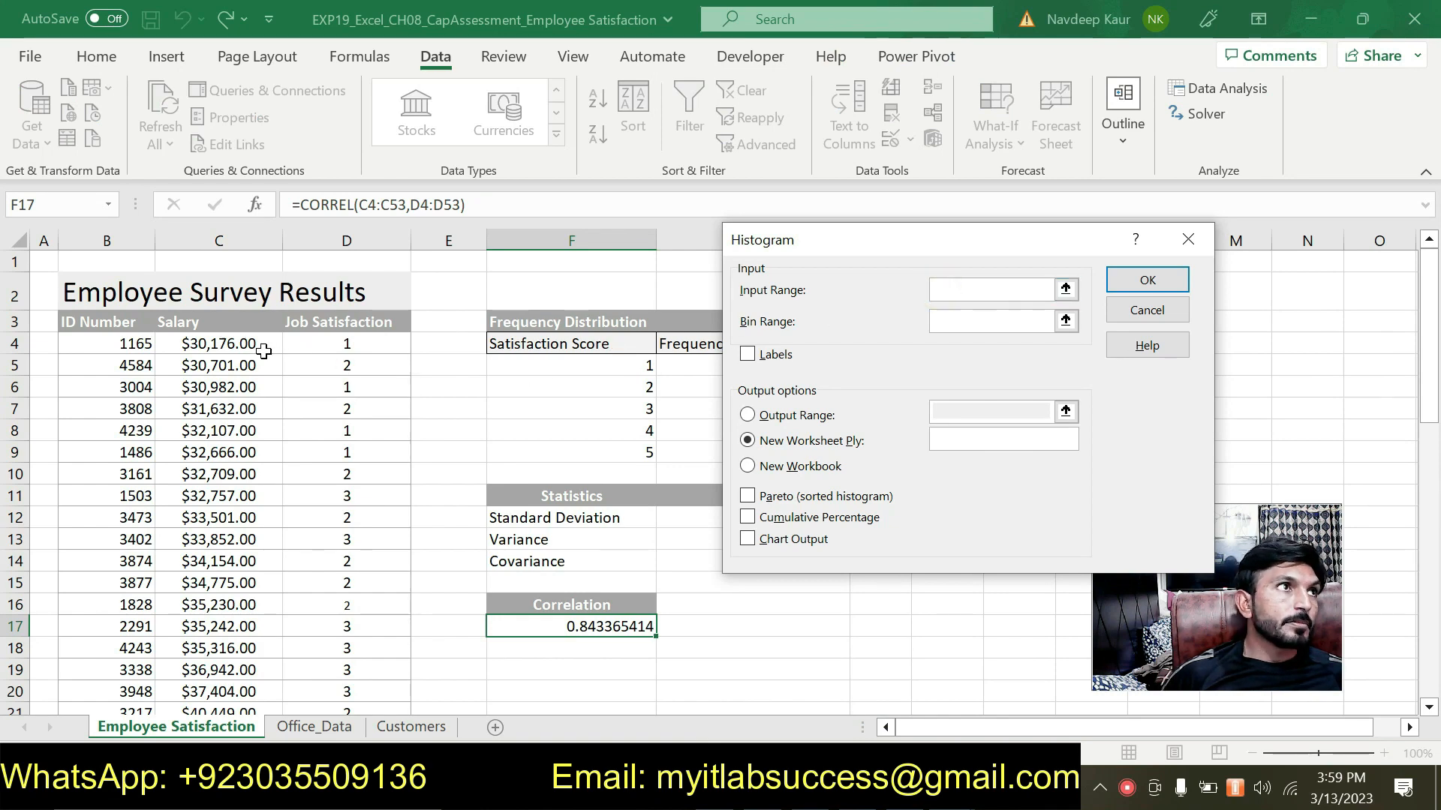
drag(237, 345, 225, 675)
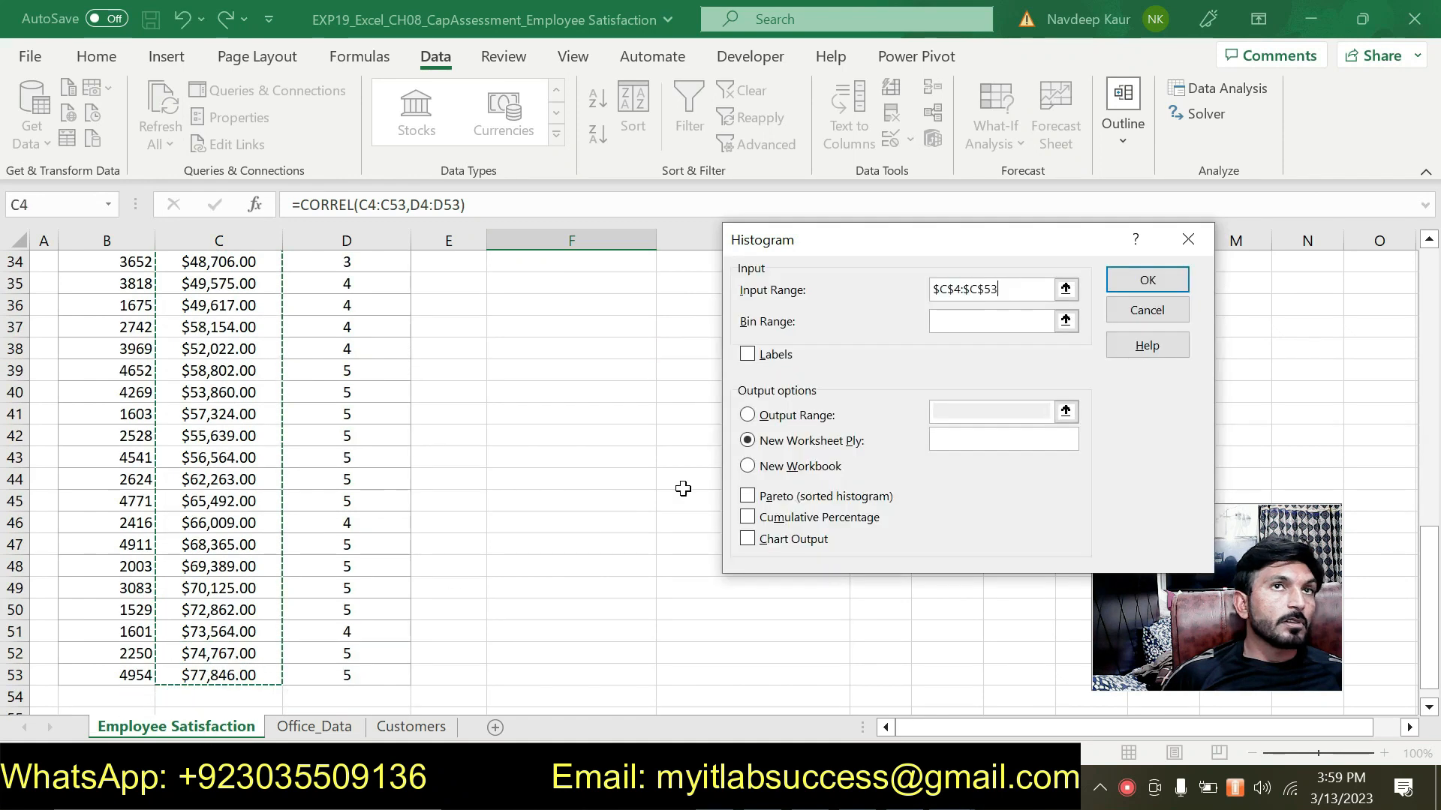
Step: Set the histogram's bin range to I4:I9 and move the dialog clear of the Salary bins in column I
click(938, 321)
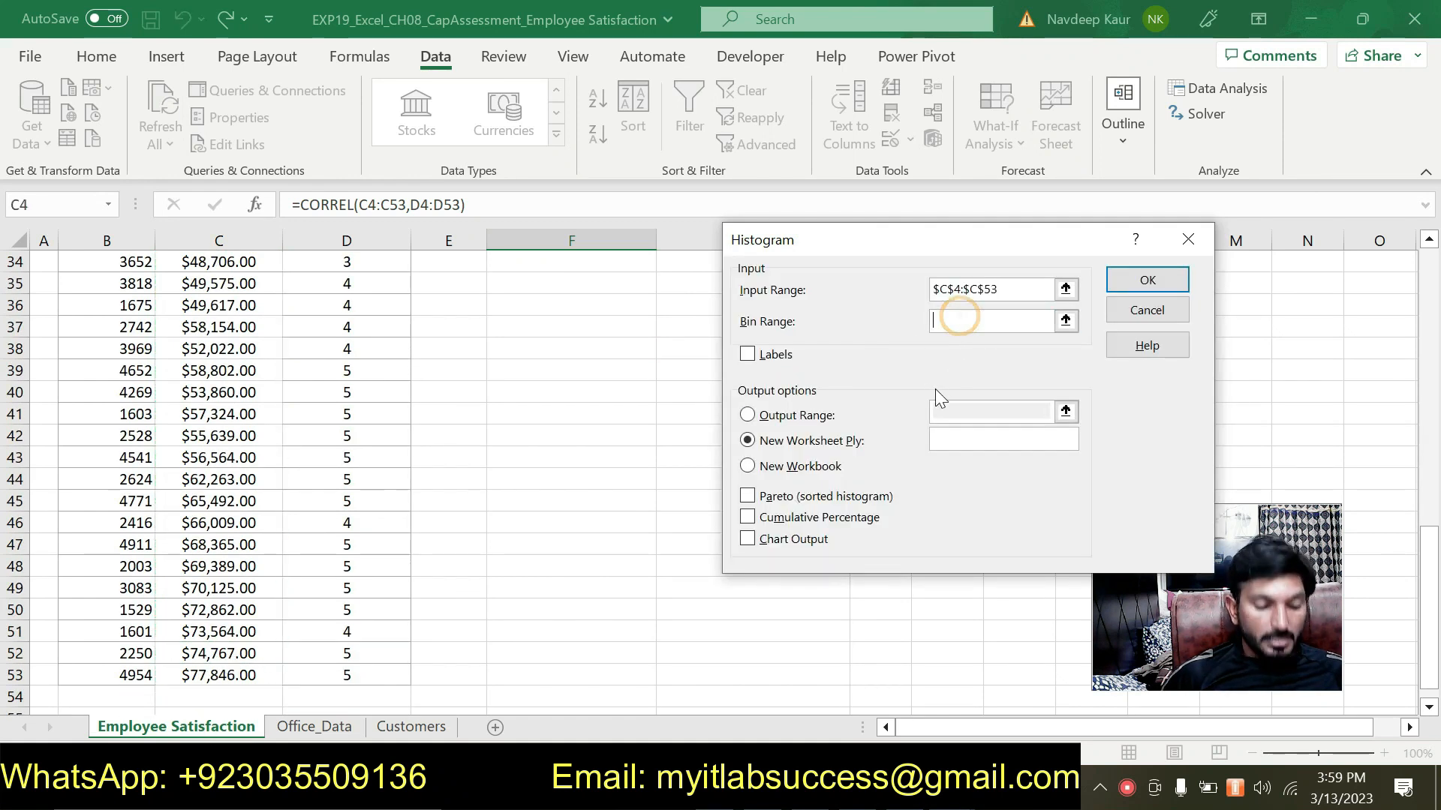
text(I4:I9)
scroll(527, 393, up, 10)
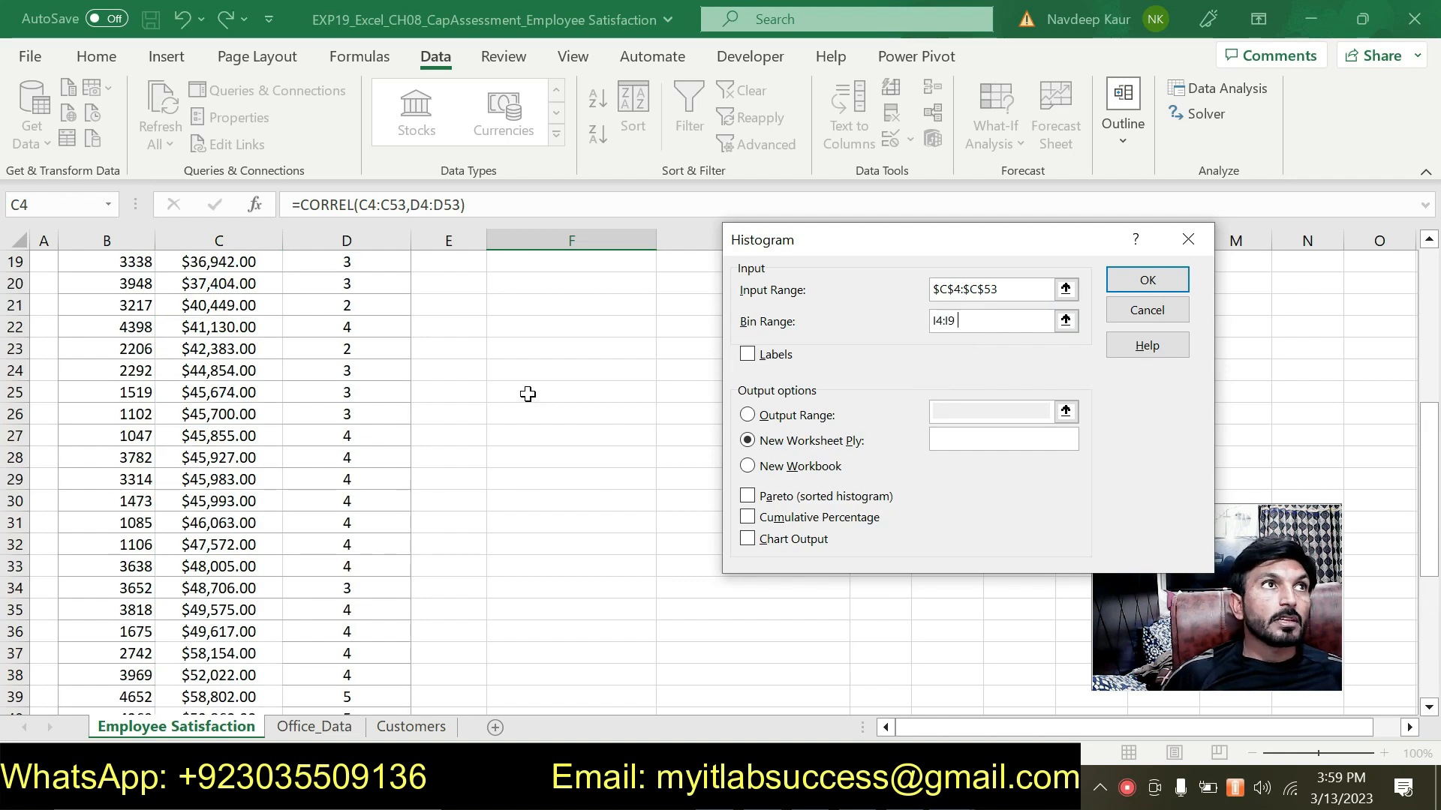
drag(866, 249, 426, 236)
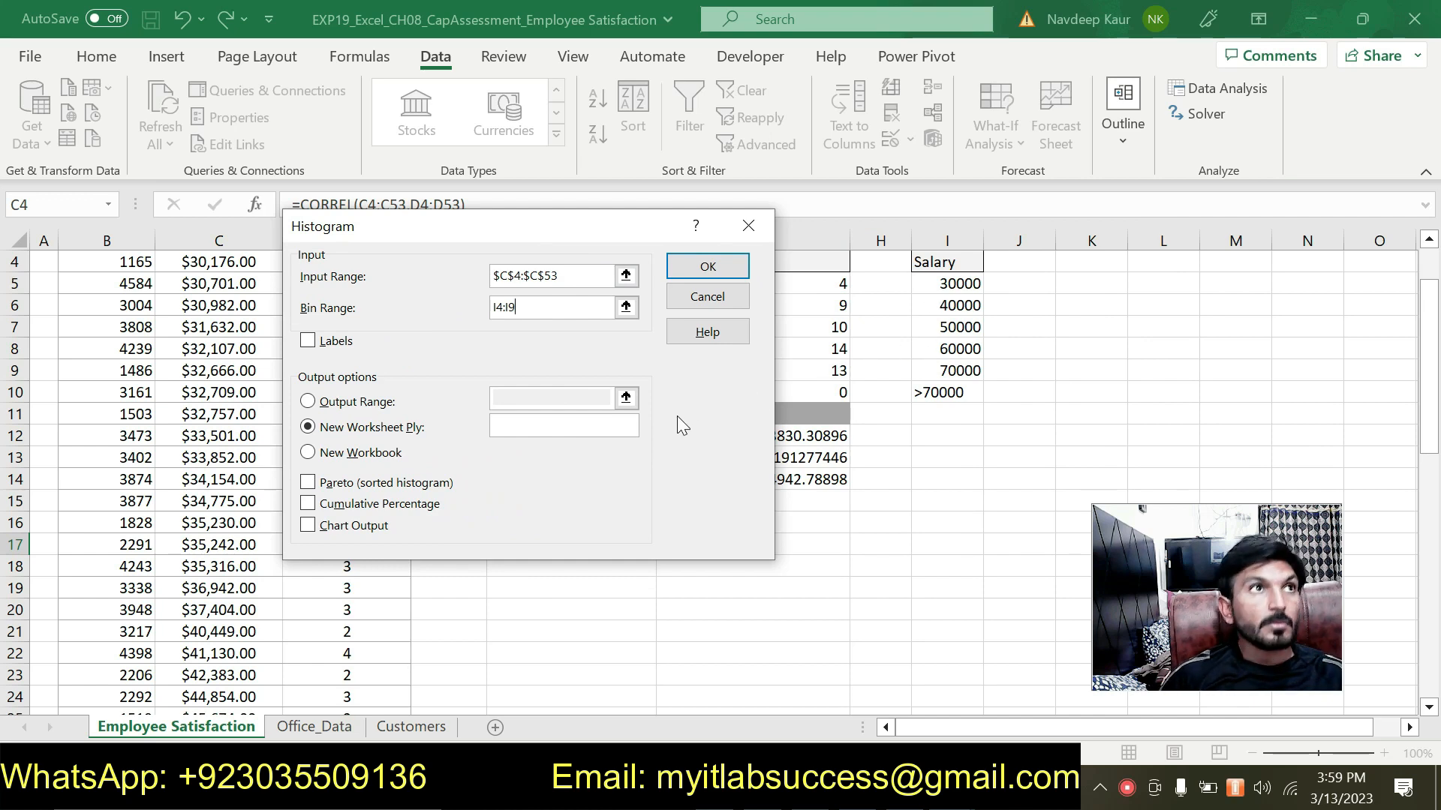
Step: Check the step 7 instruction in Word and include Cumulative Percentage and Chart Output in the histogram results
key(alt+Tab)
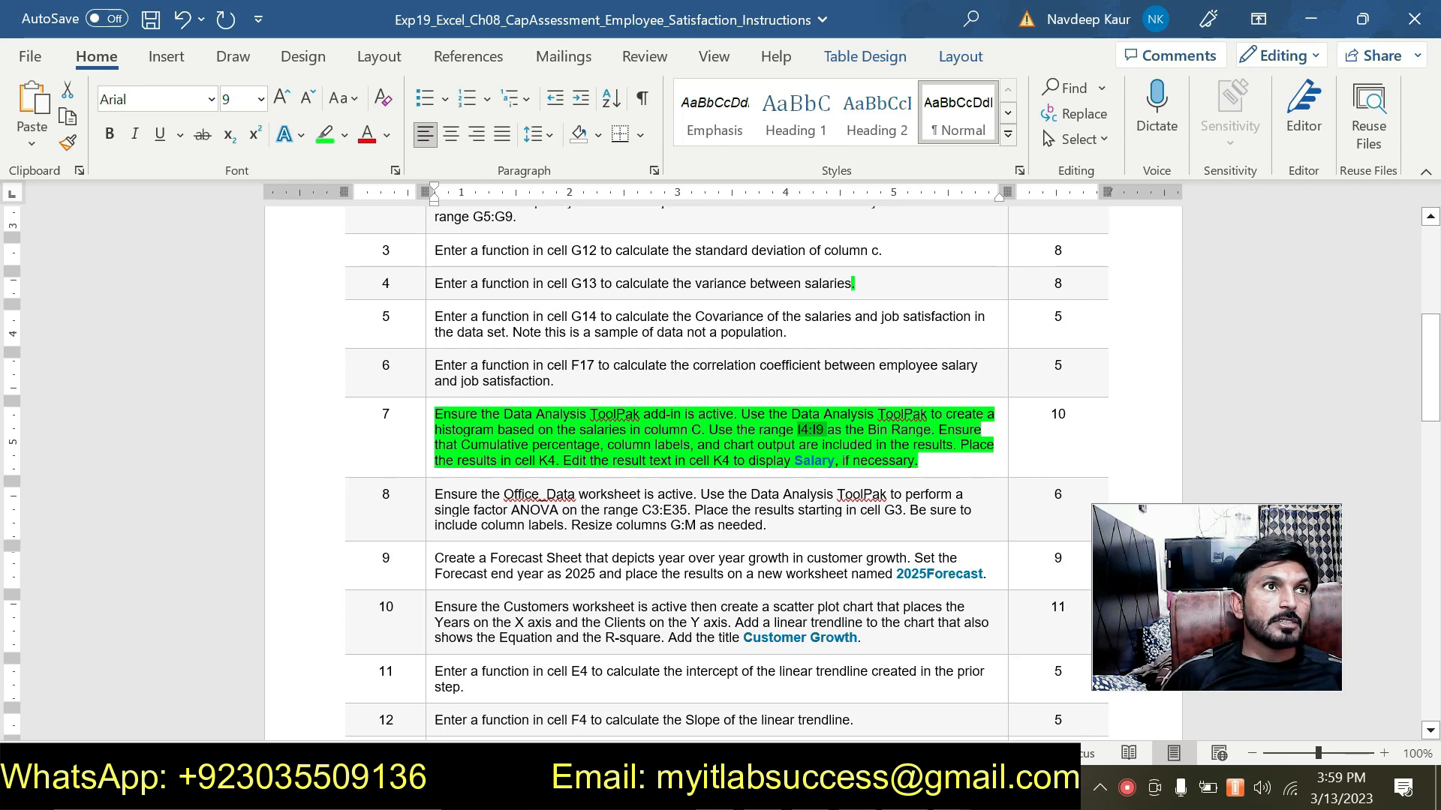
key(alt+Tab)
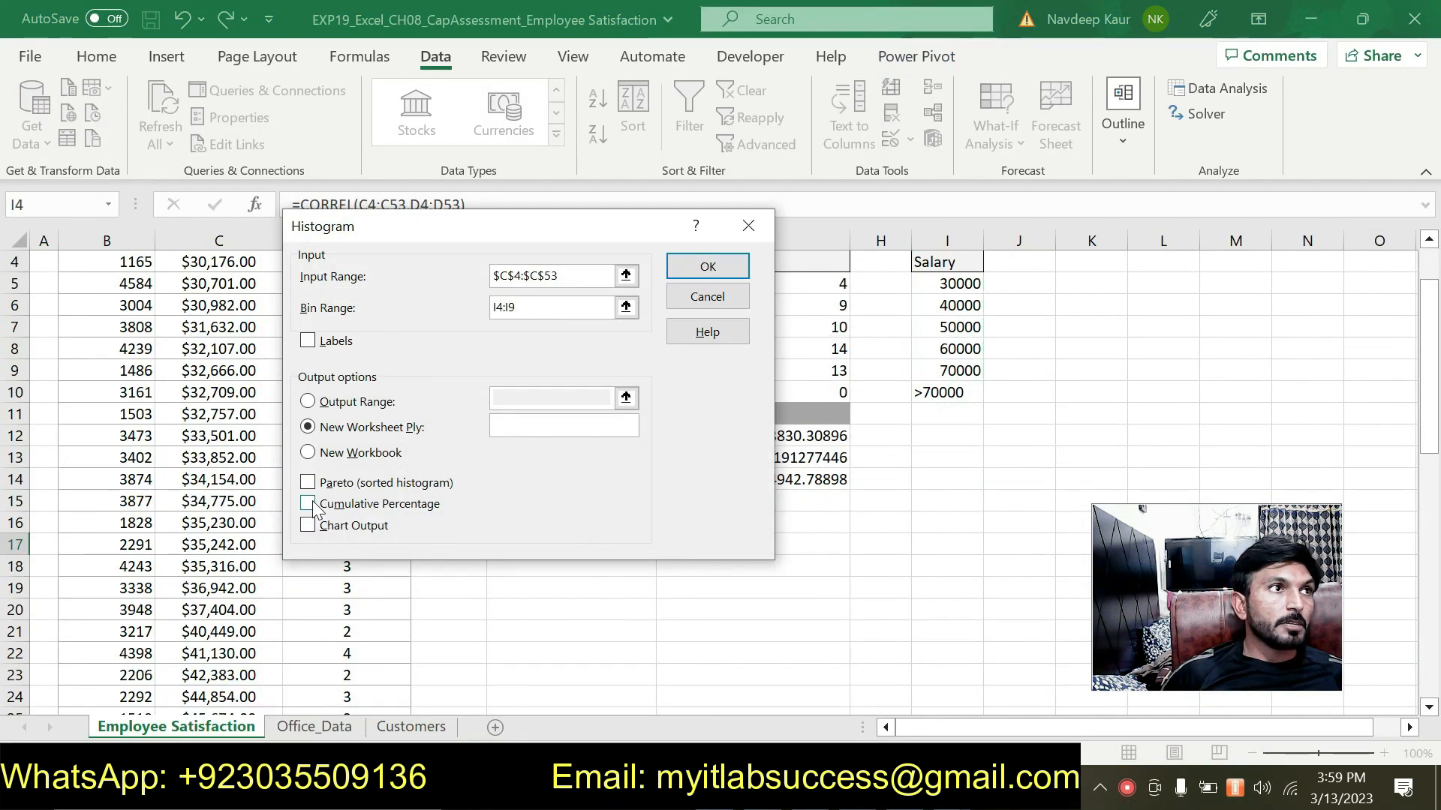
click(309, 505)
click(308, 526)
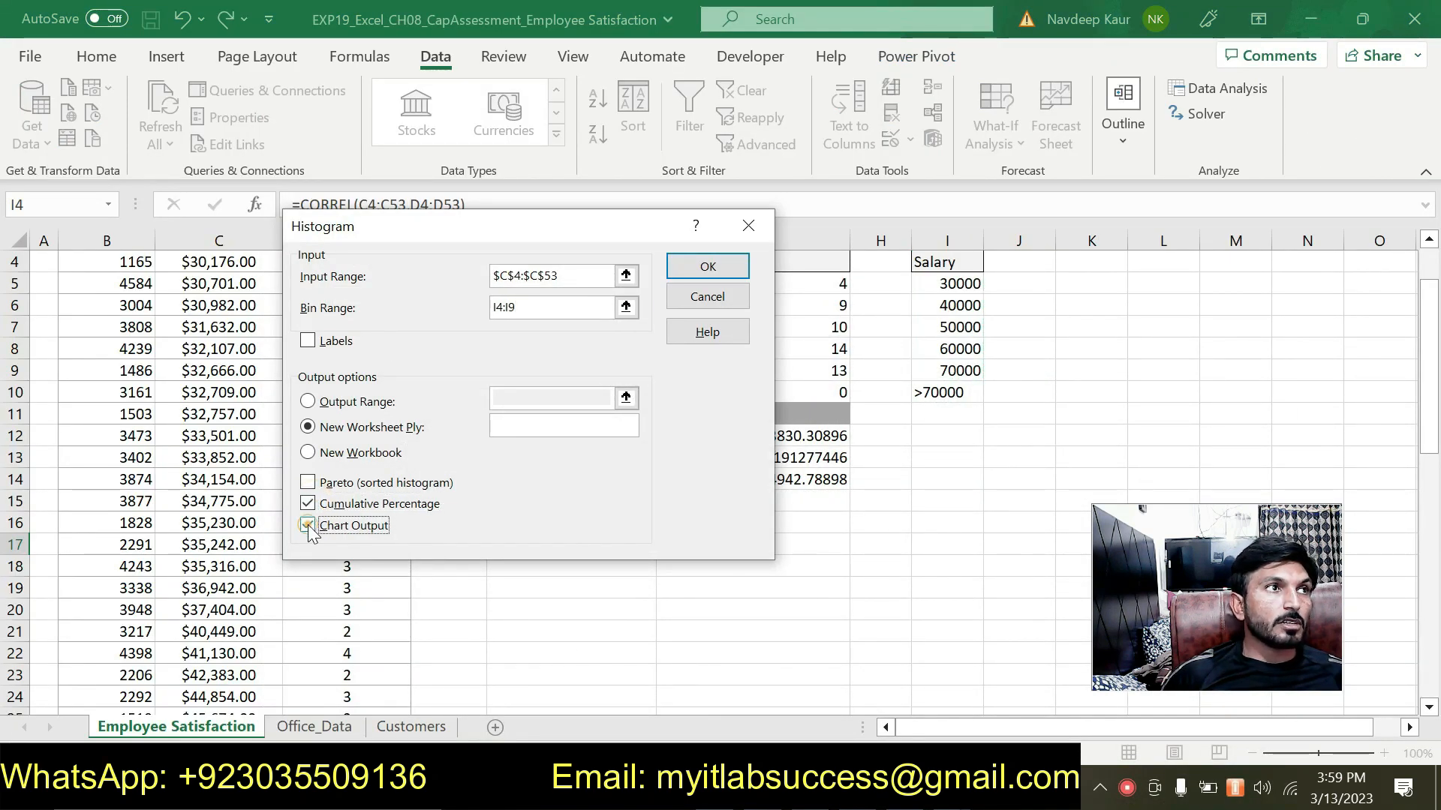
Step: Direct the histogram results to an output range starting at cell K4, as the Word instructions specify
click(308, 403)
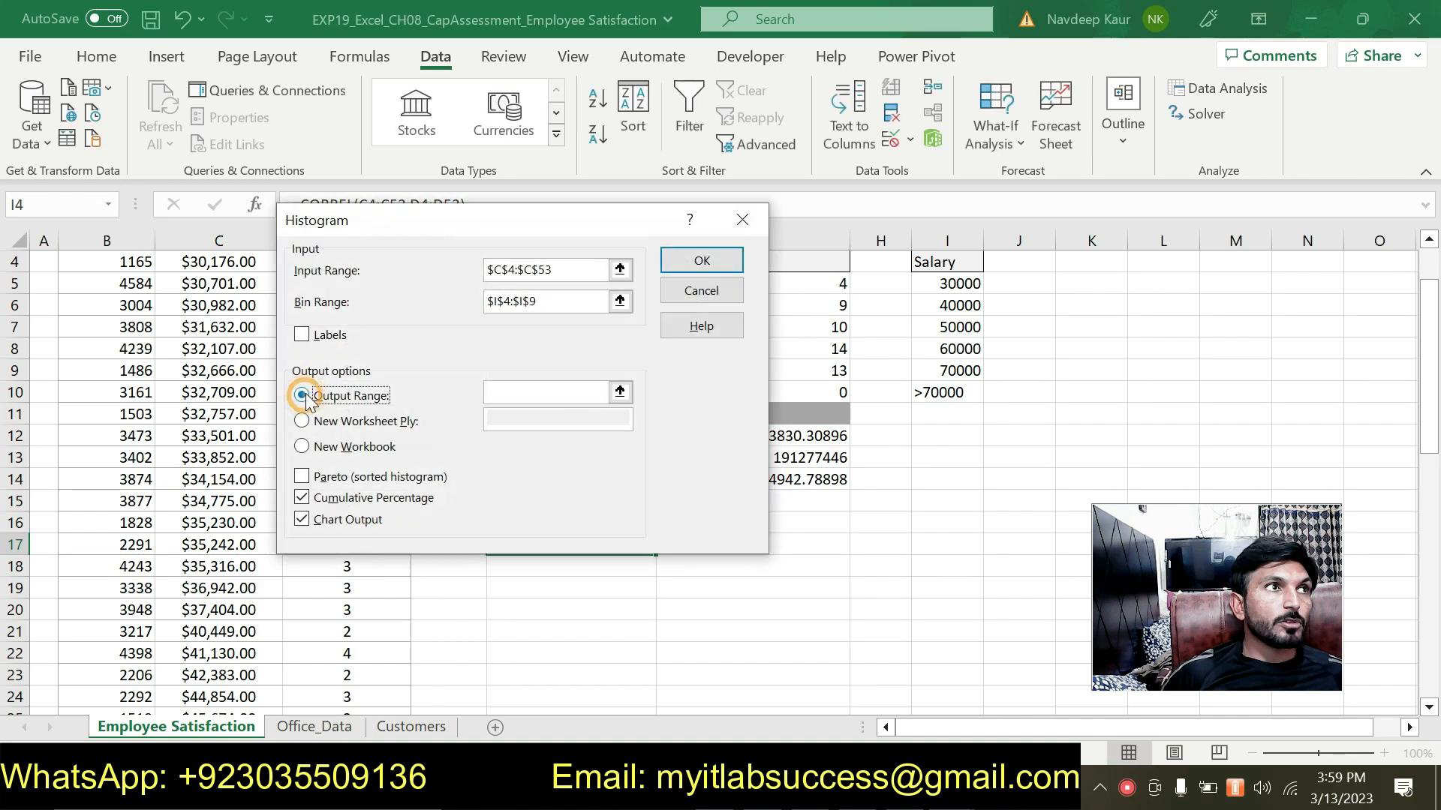
key(alt+Tab)
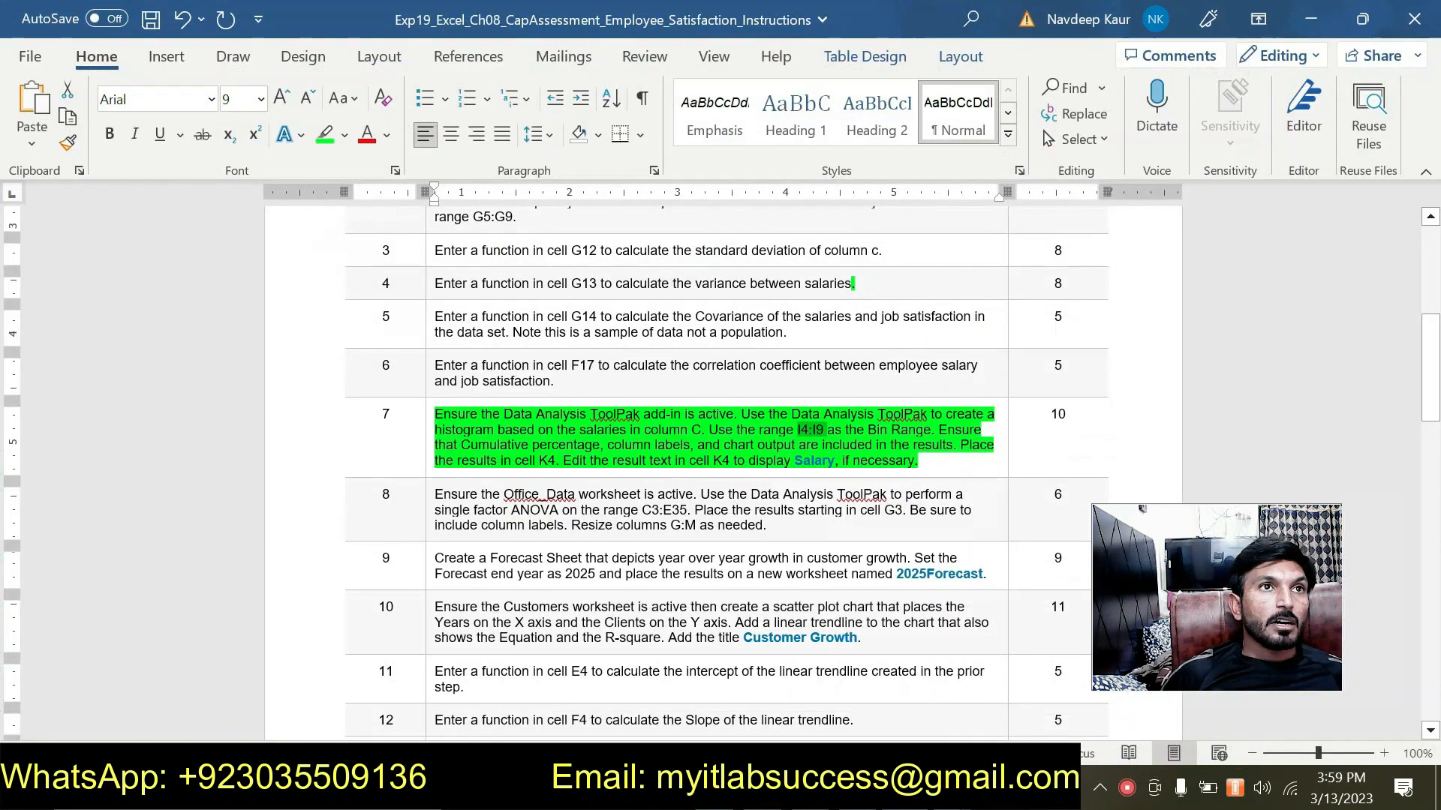
key(alt+Tab)
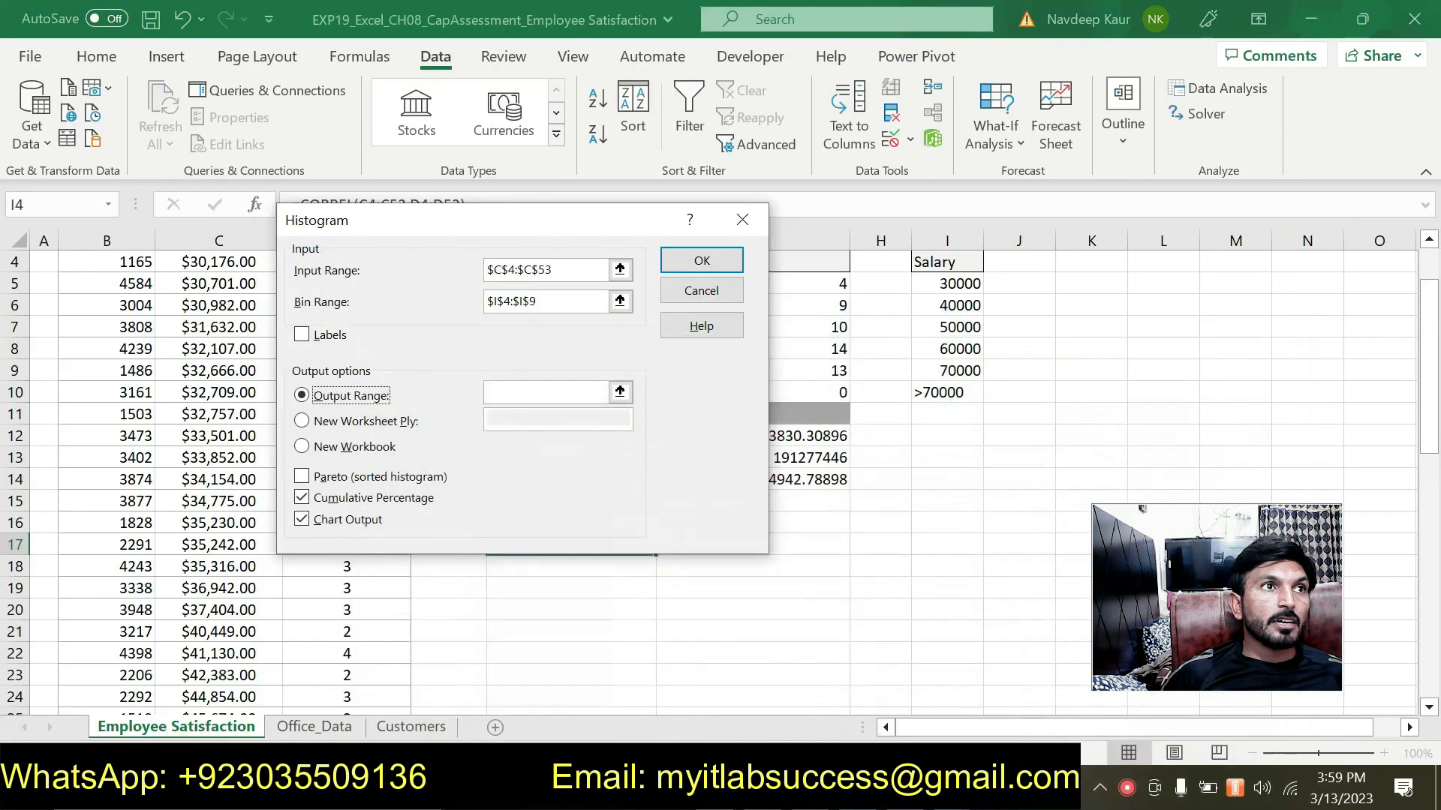
key(alt+Tab)
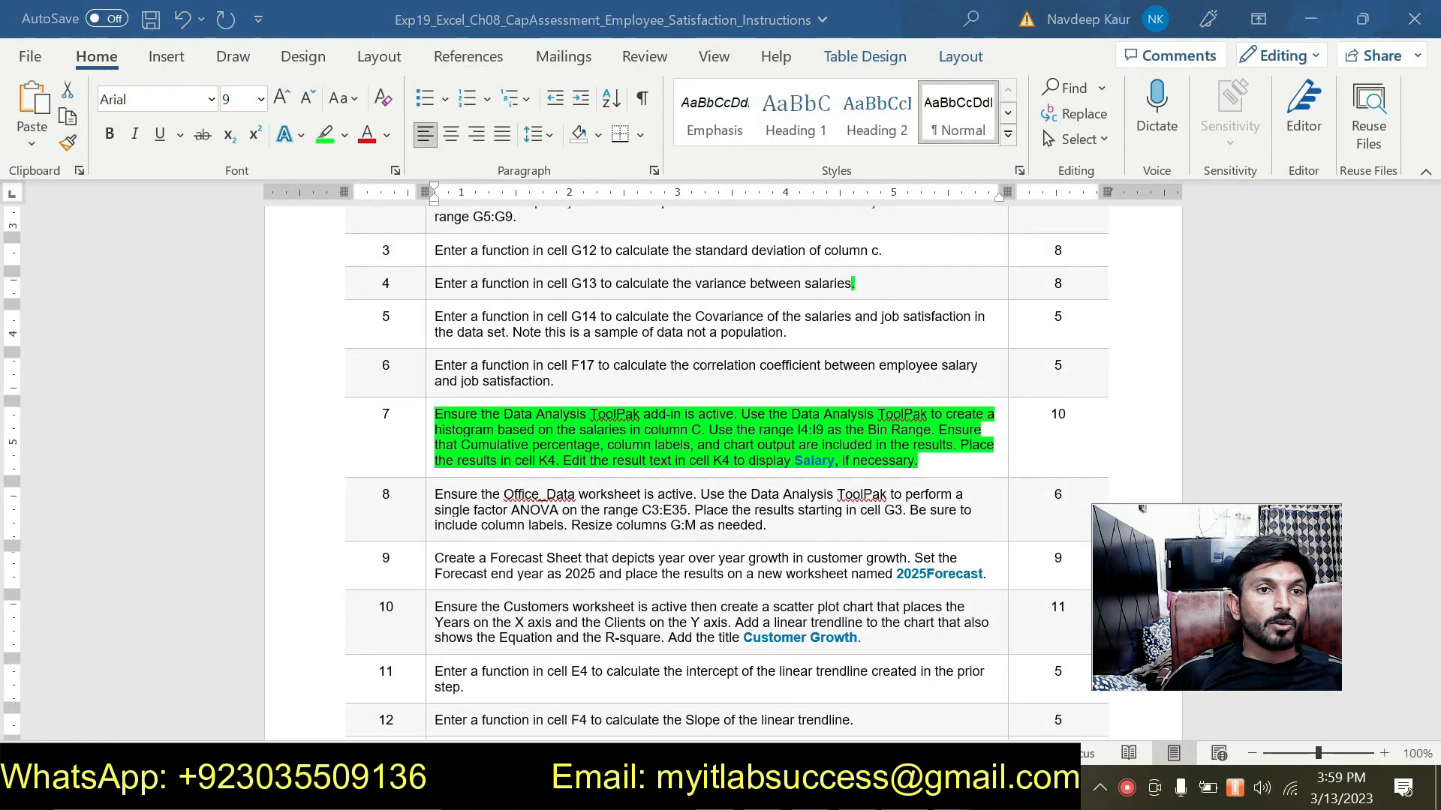
key(alt+Tab)
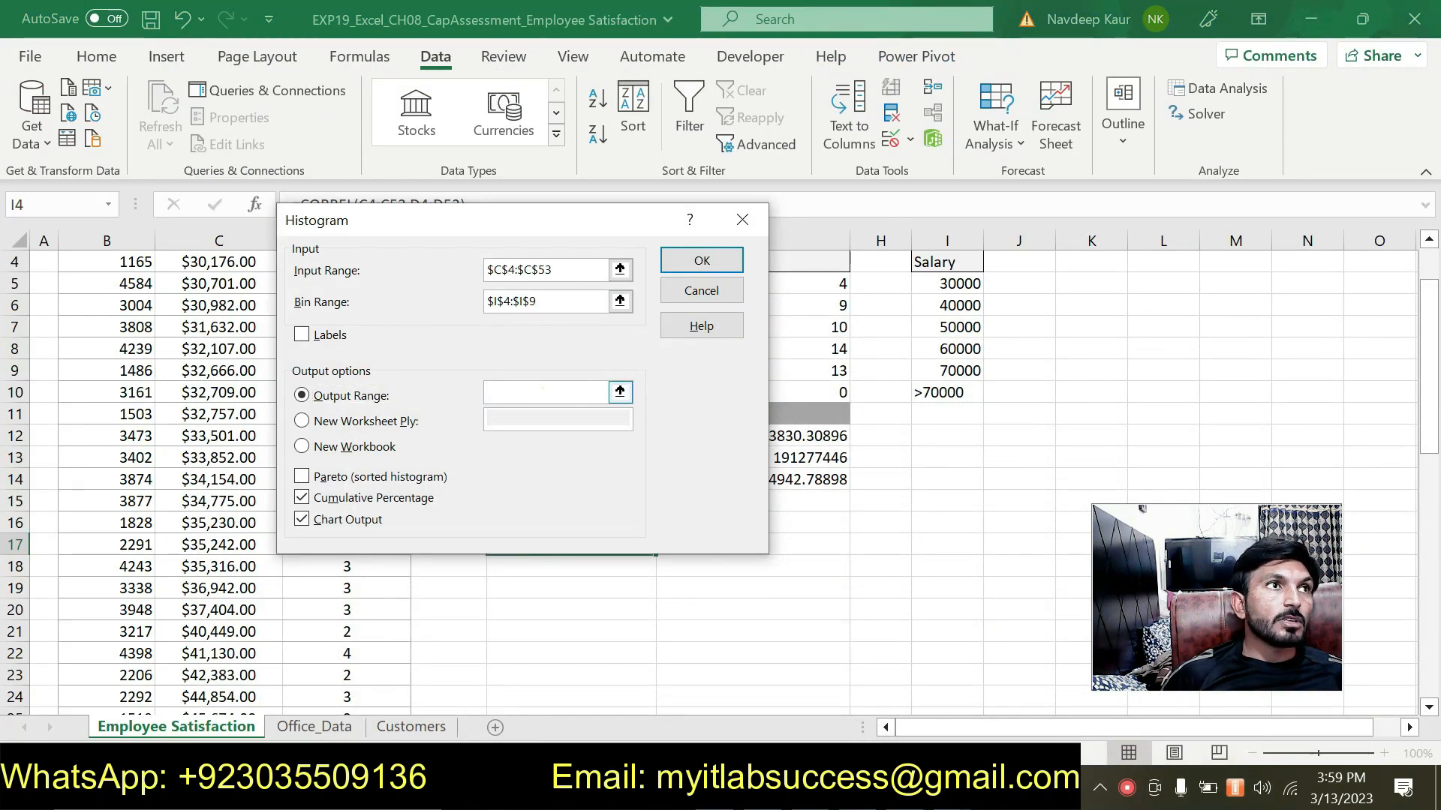
click(540, 391)
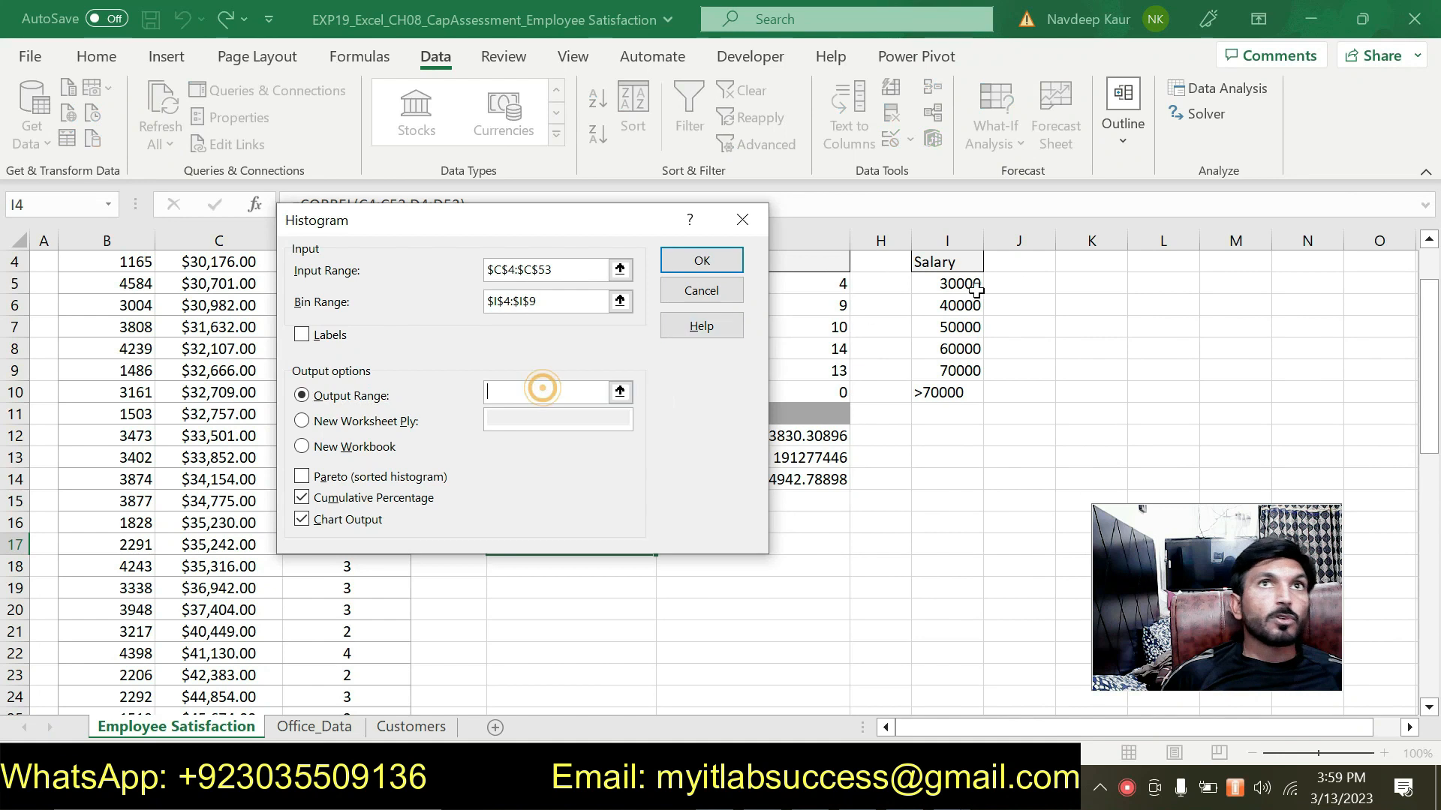
click(1083, 266)
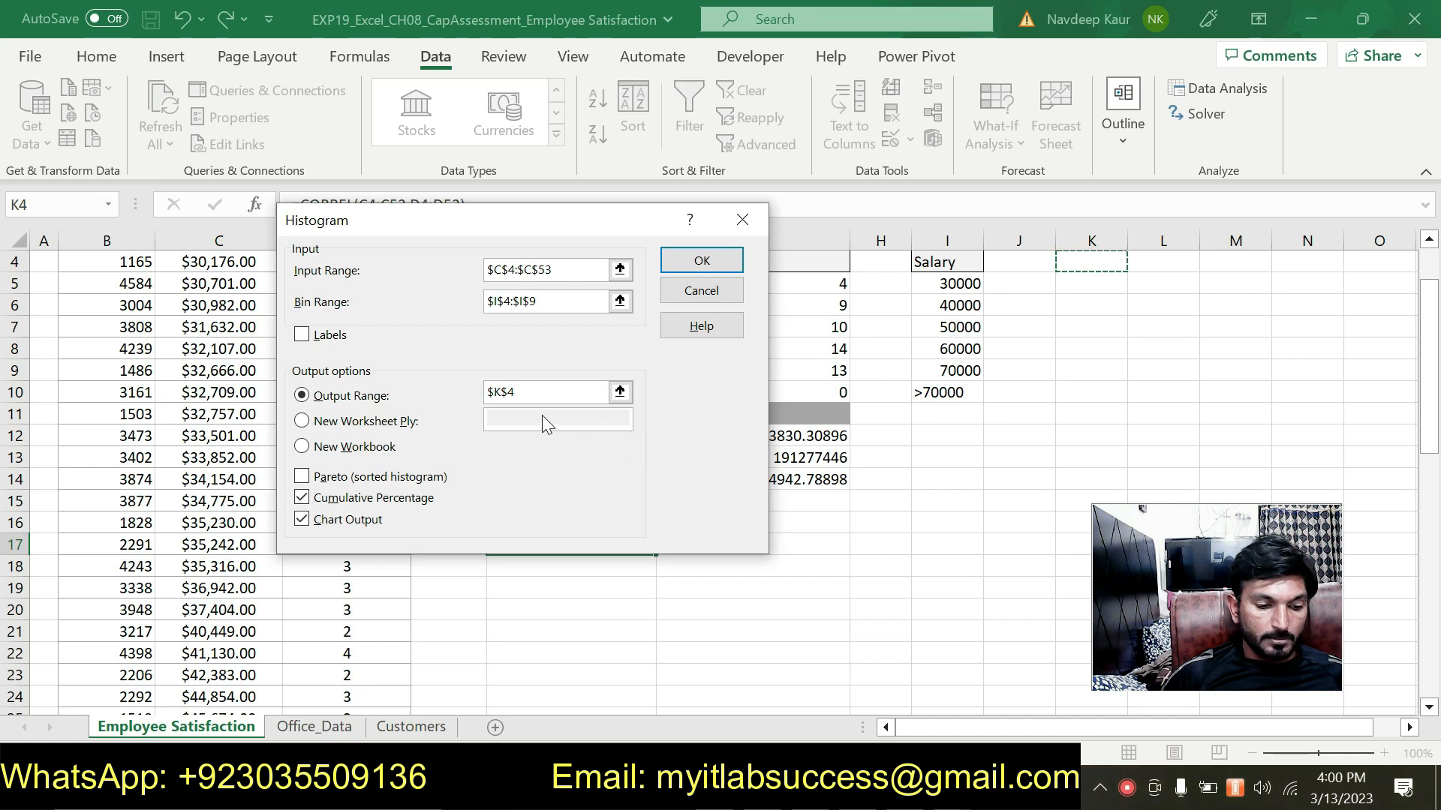
Step: Turn on Labels for the histogram and generate the frequency table and chart
click(304, 334)
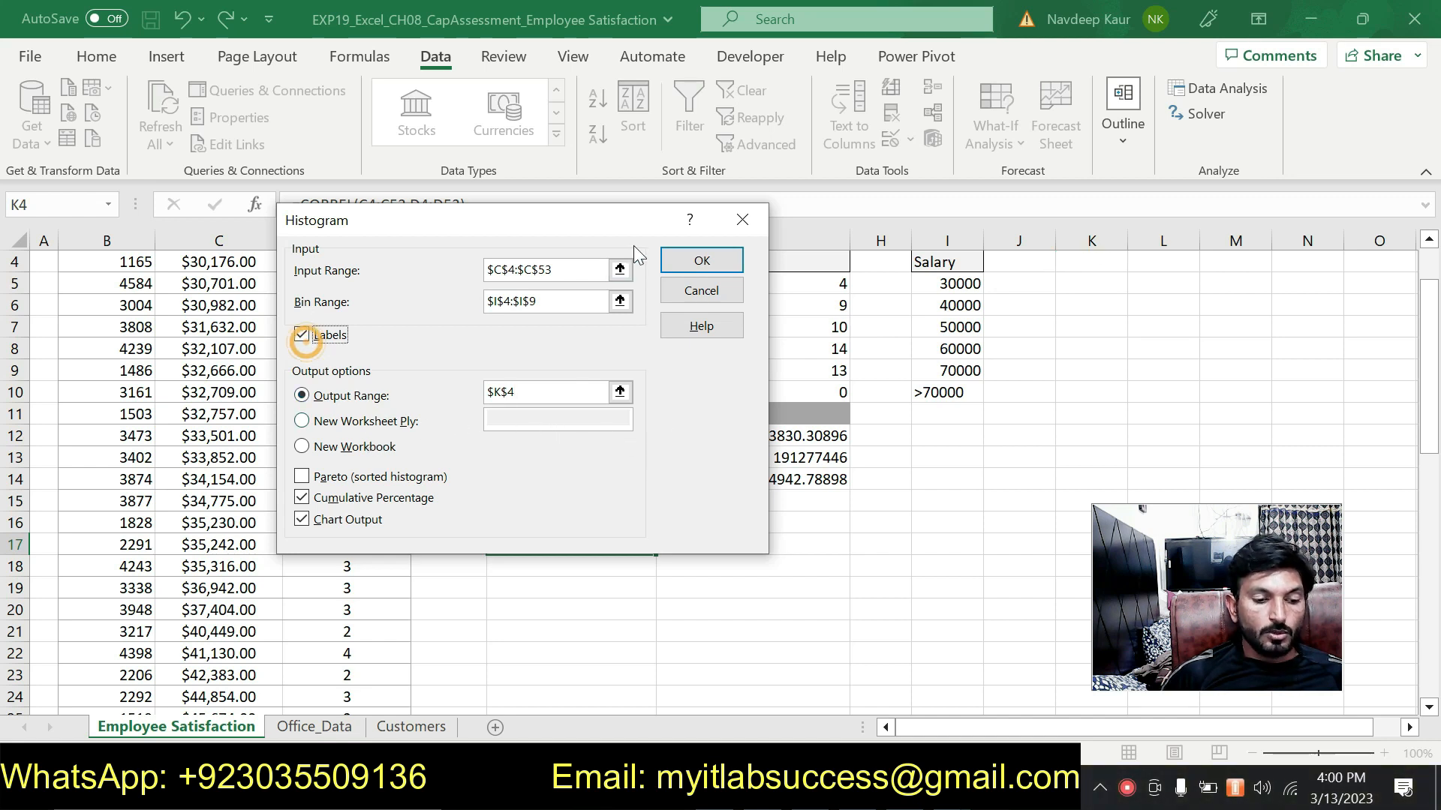
click(700, 260)
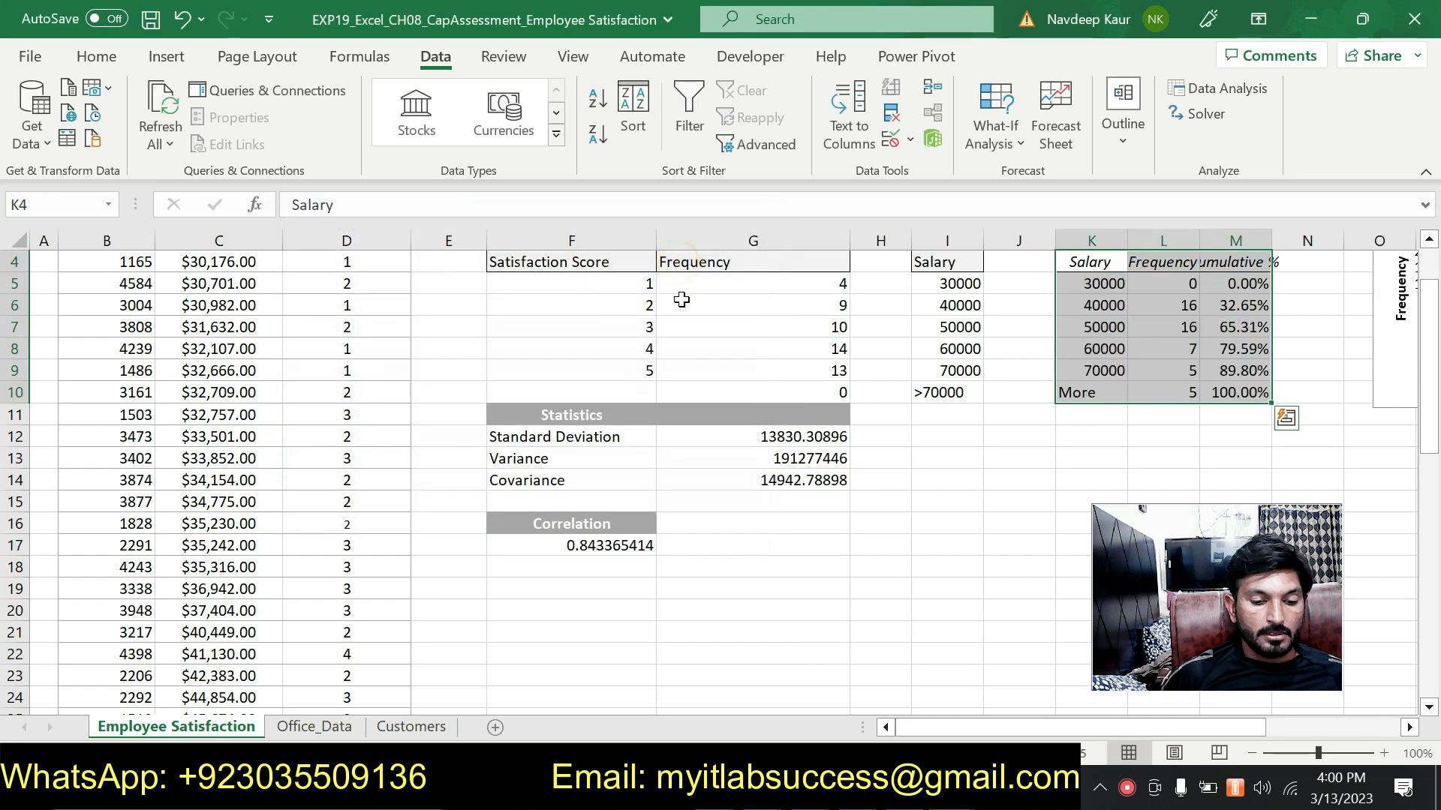
scroll(865, 438, up, 1)
scroll(947, 731, right, 3)
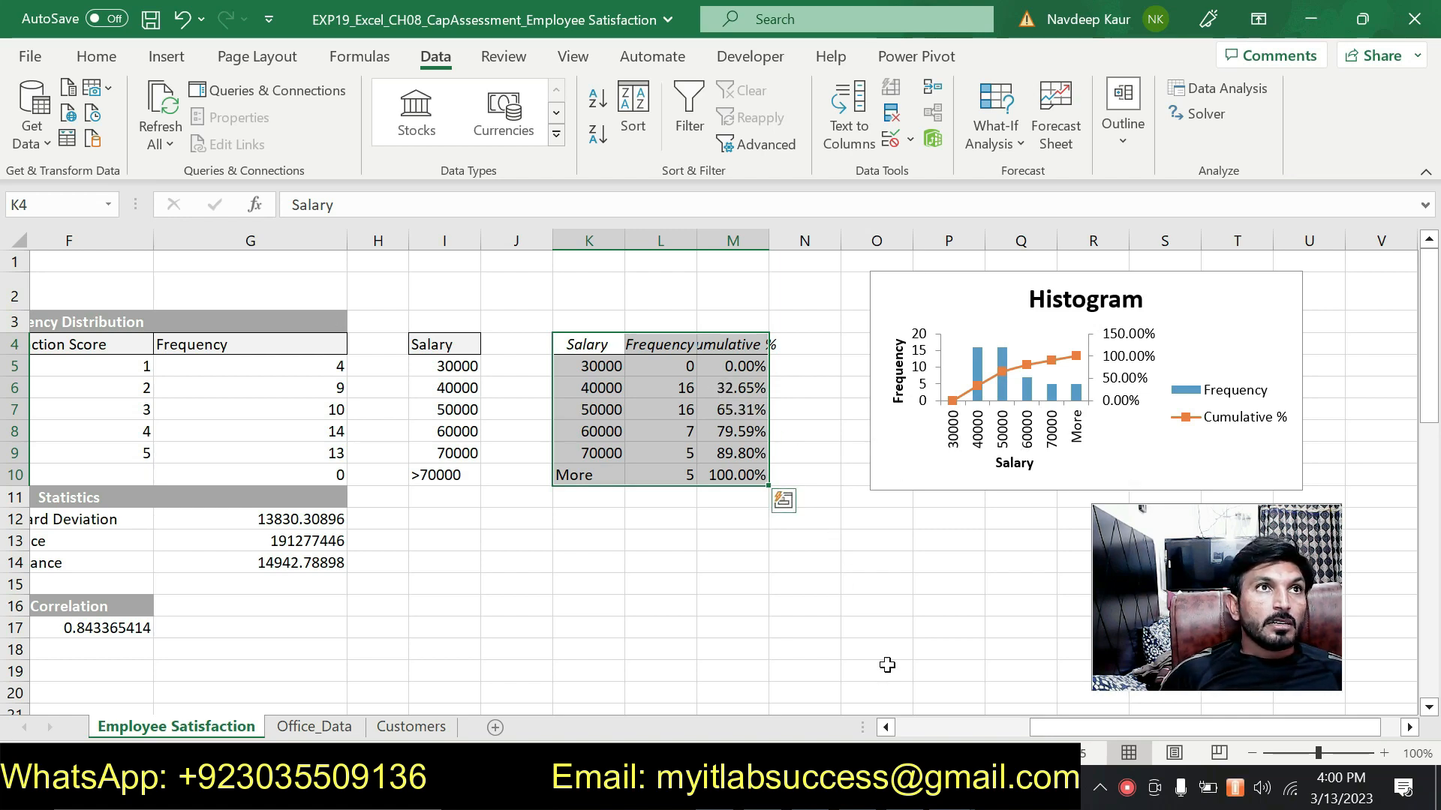
Step: Check the text required for cell K4 in the Word instructions against the histogram table's heading in K4
key(alt+Tab)
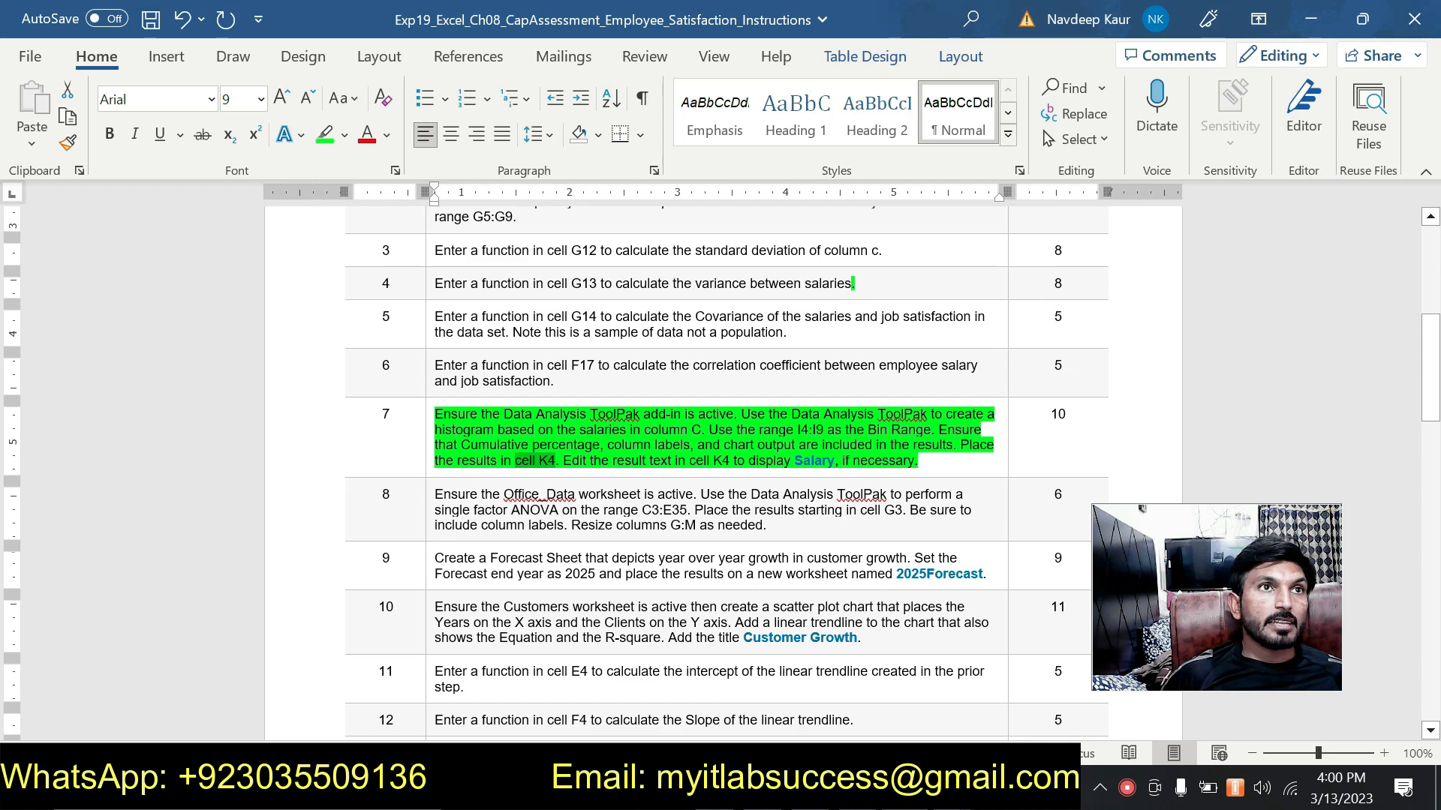
drag(793, 462, 827, 462)
key(alt+Tab)
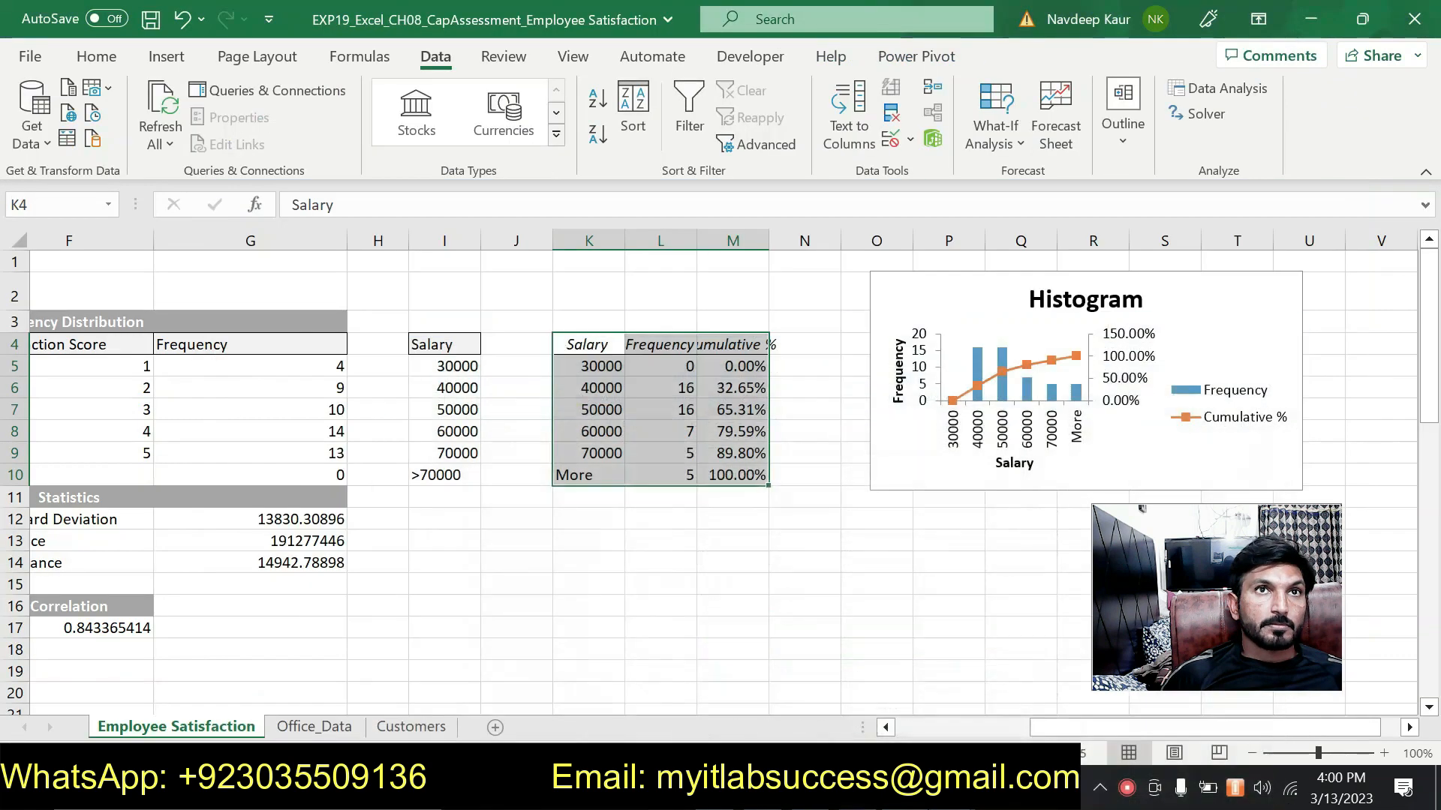
click(600, 344)
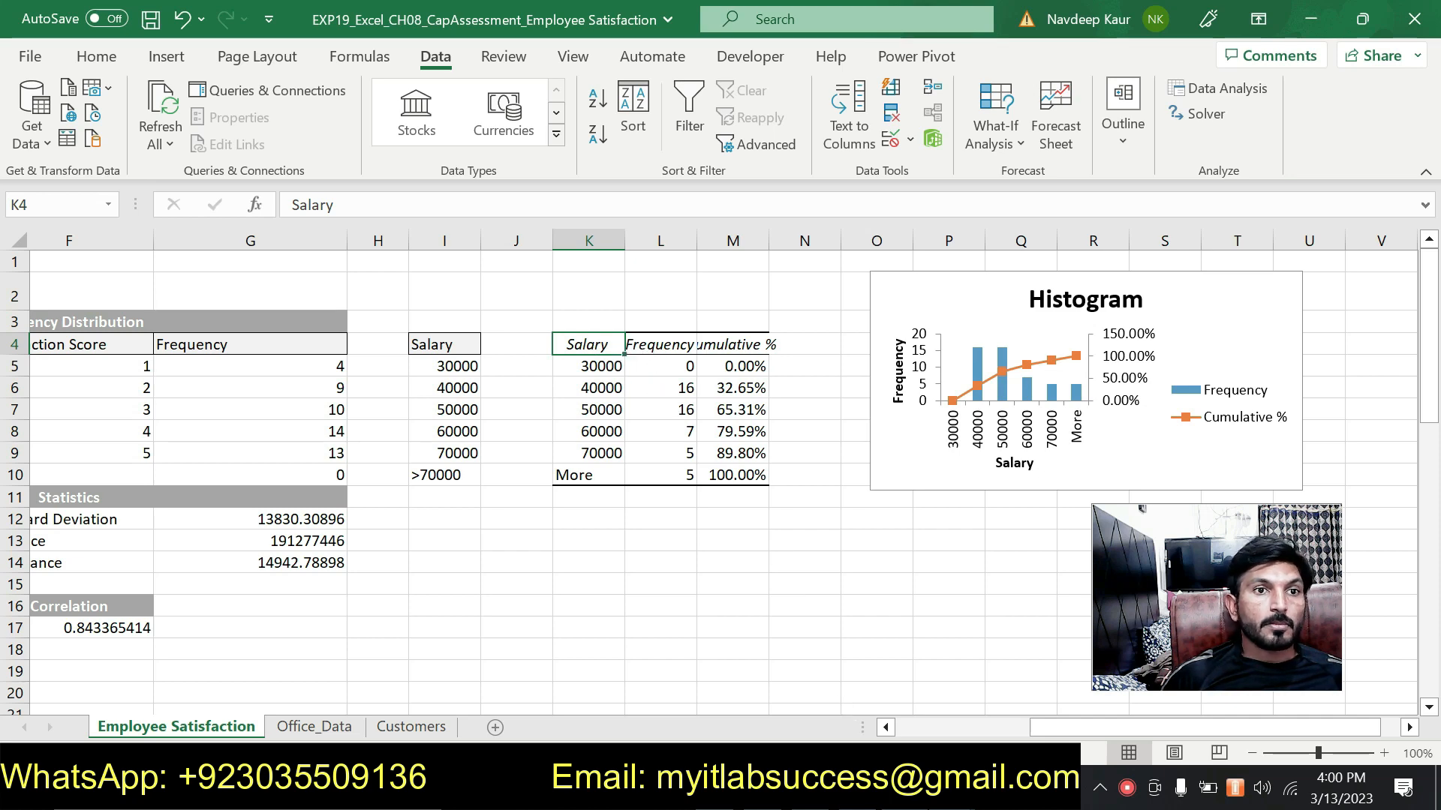
Step: Switch to the Word instructions and remove the green highlight from the step 7 text
key(alt+Tab)
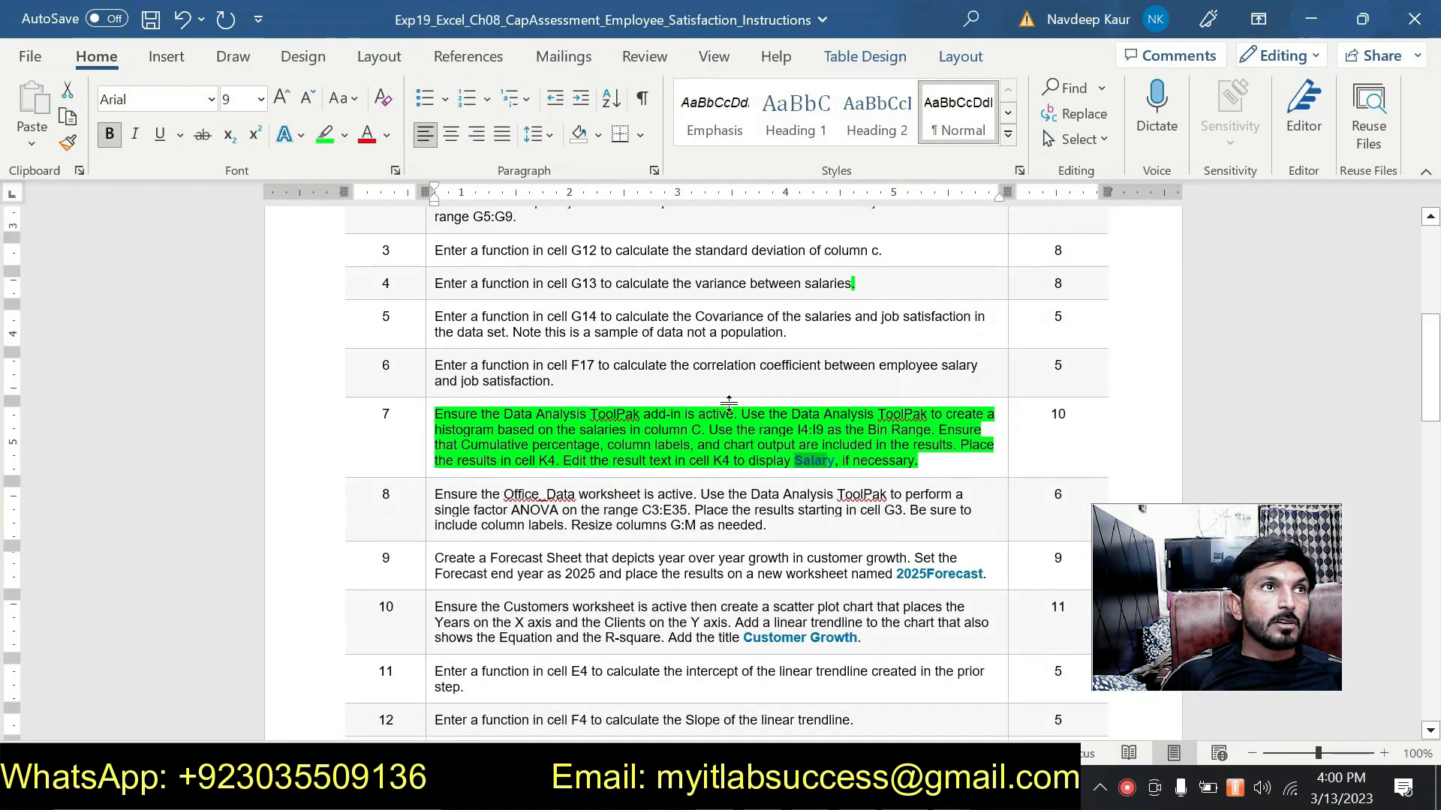
drag(925, 463, 438, 414)
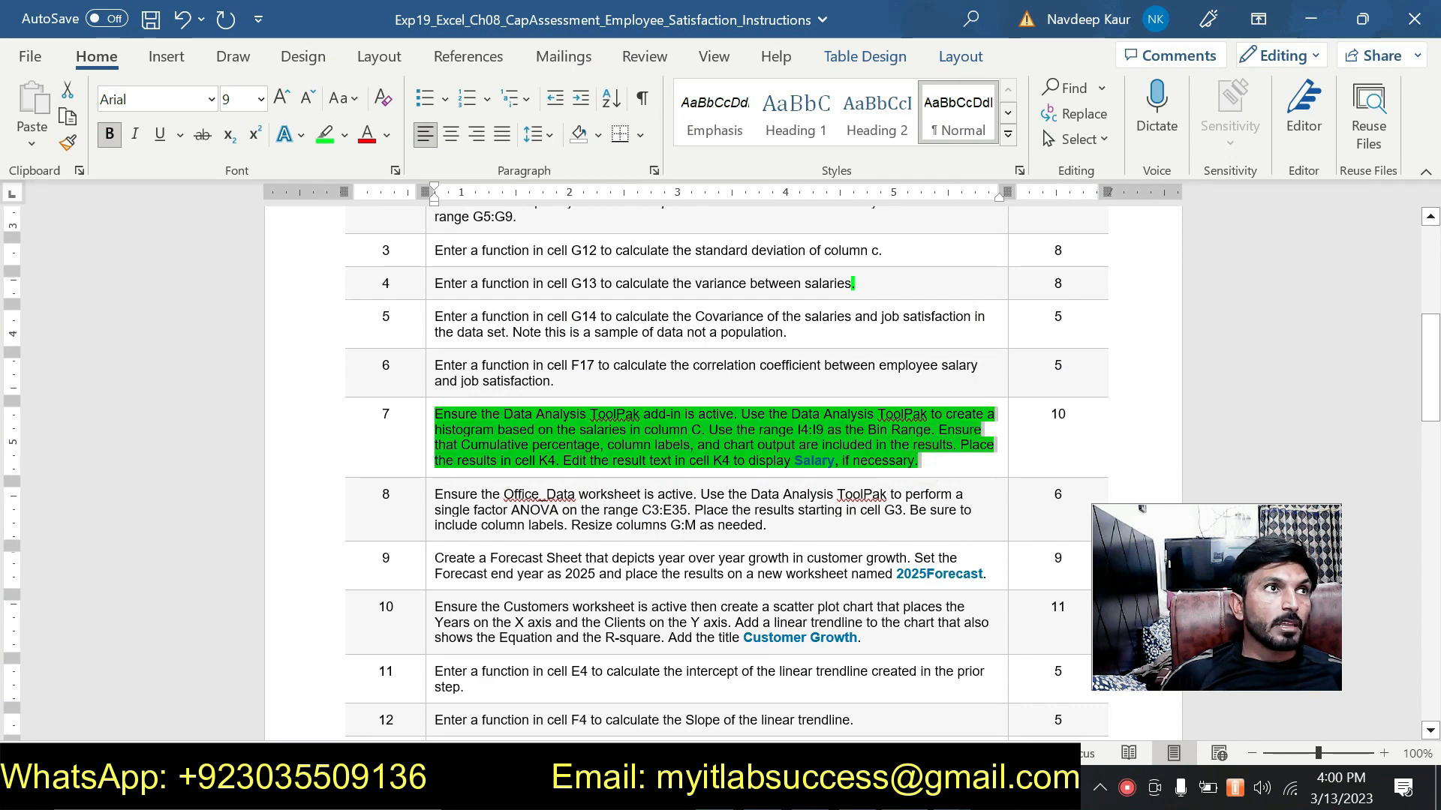
click(325, 135)
Step: Highlight the whole step 8 instruction in green, from the Office_Data worksheet sentence through resizing columns G:M
scroll(720, 450, down, 5)
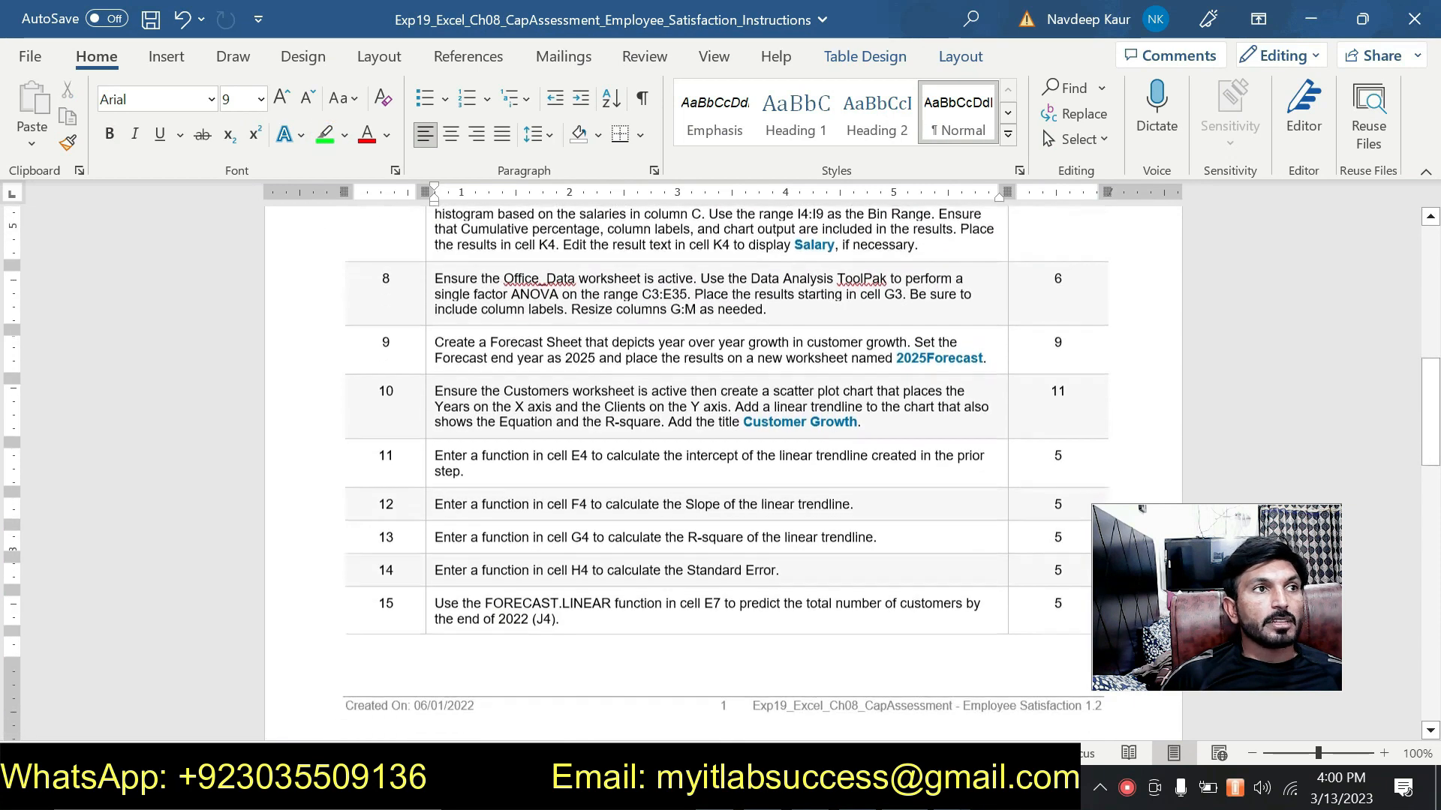
scroll(683, 454, down, 7)
scroll(679, 450, up, 4)
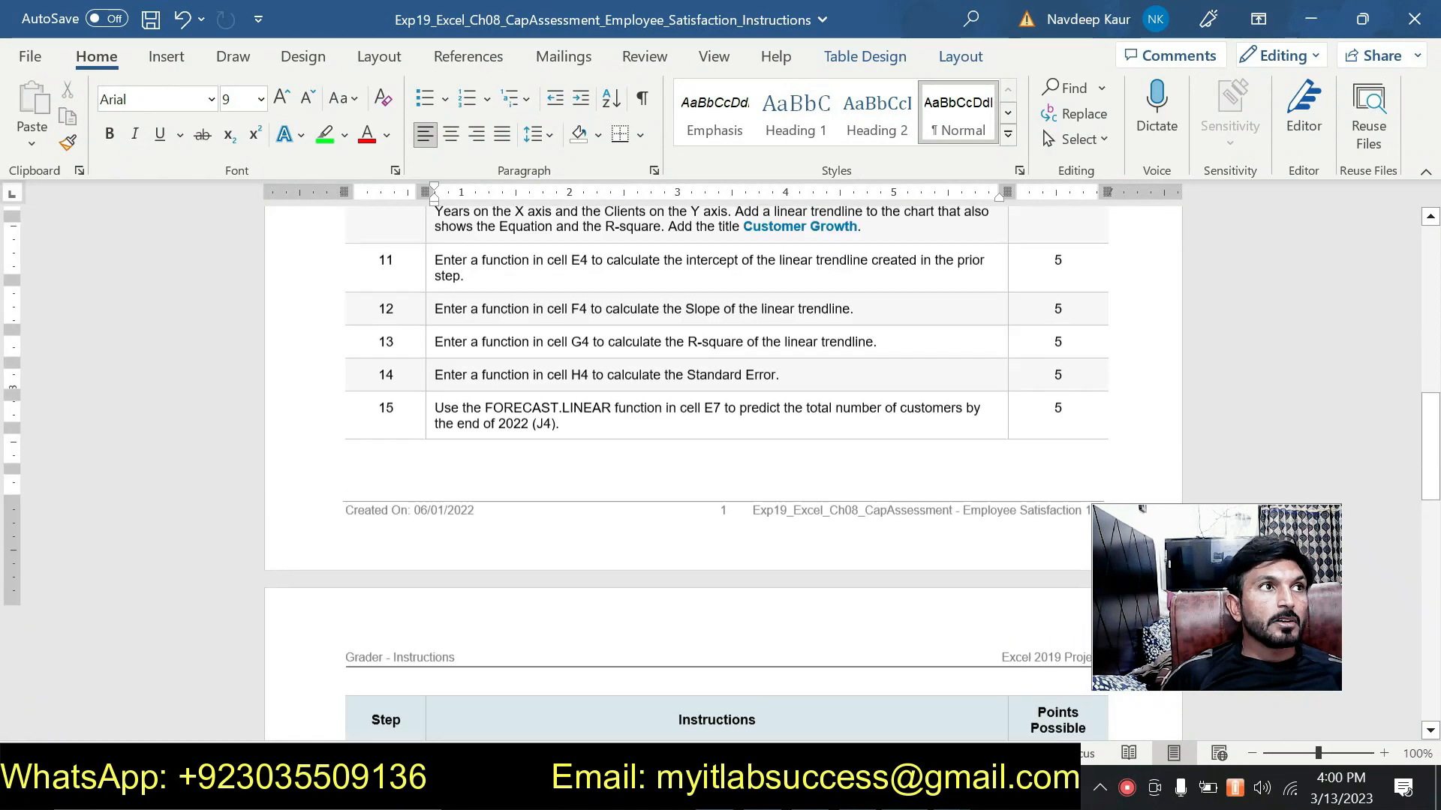
scroll(720, 473, up, 8)
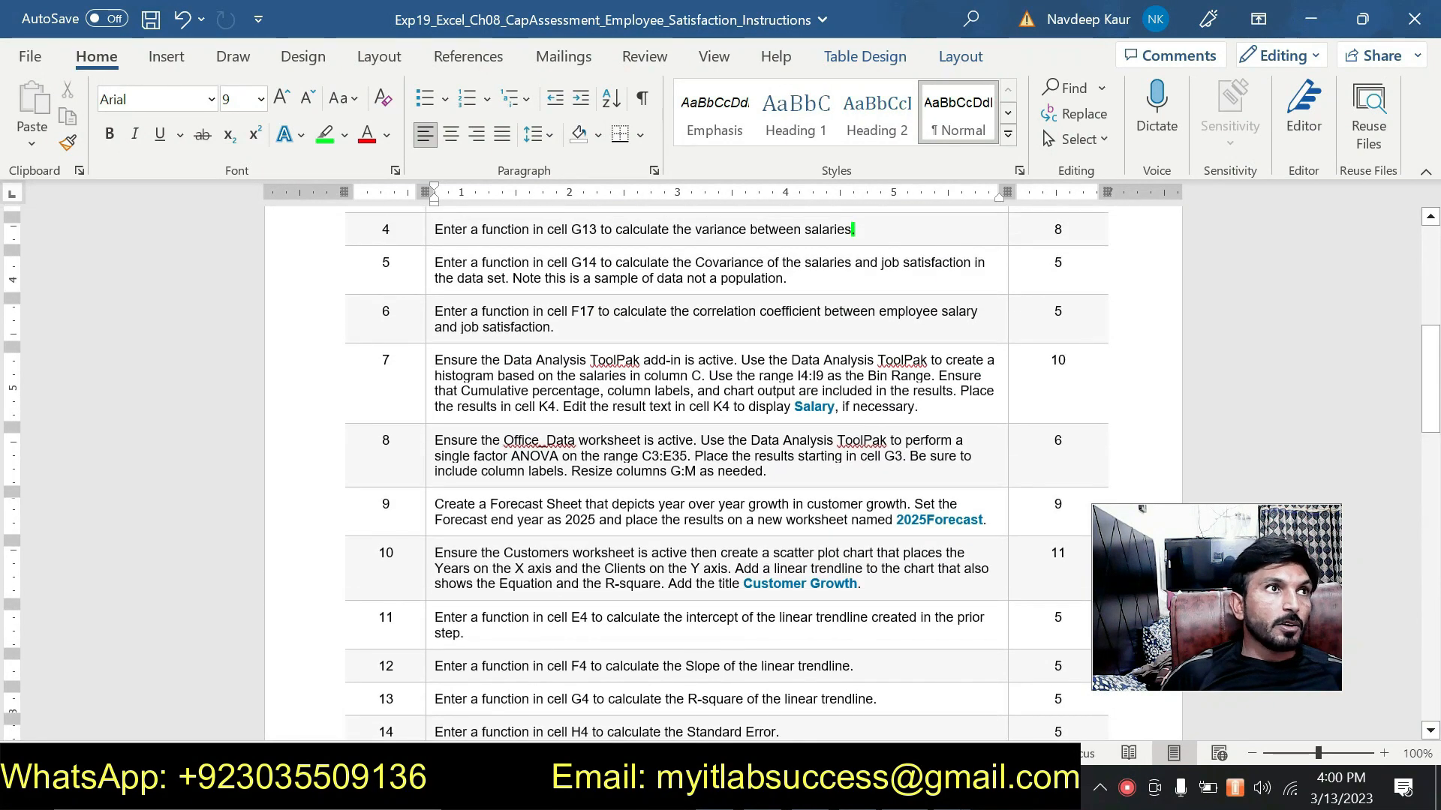
drag(436, 441, 767, 472)
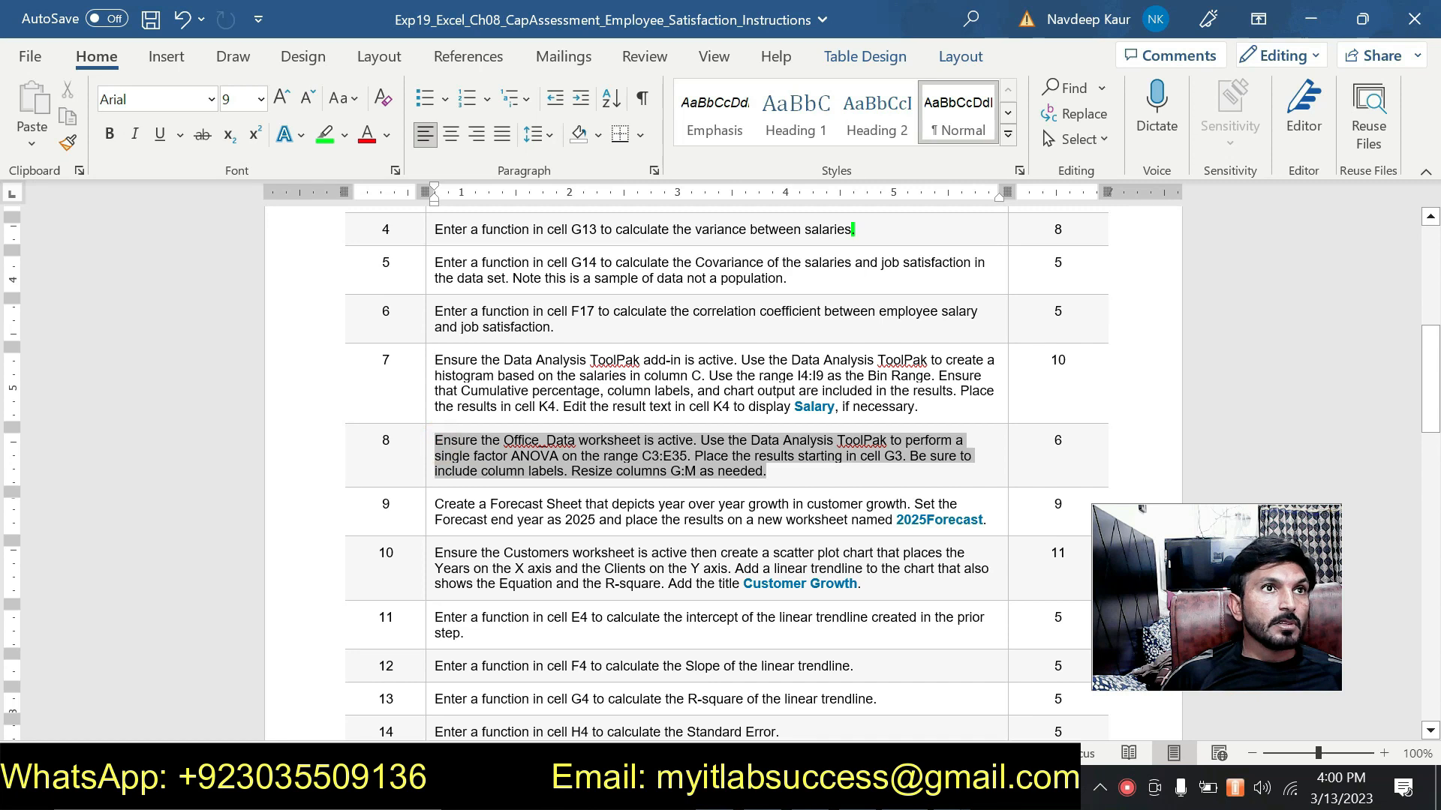
click(331, 140)
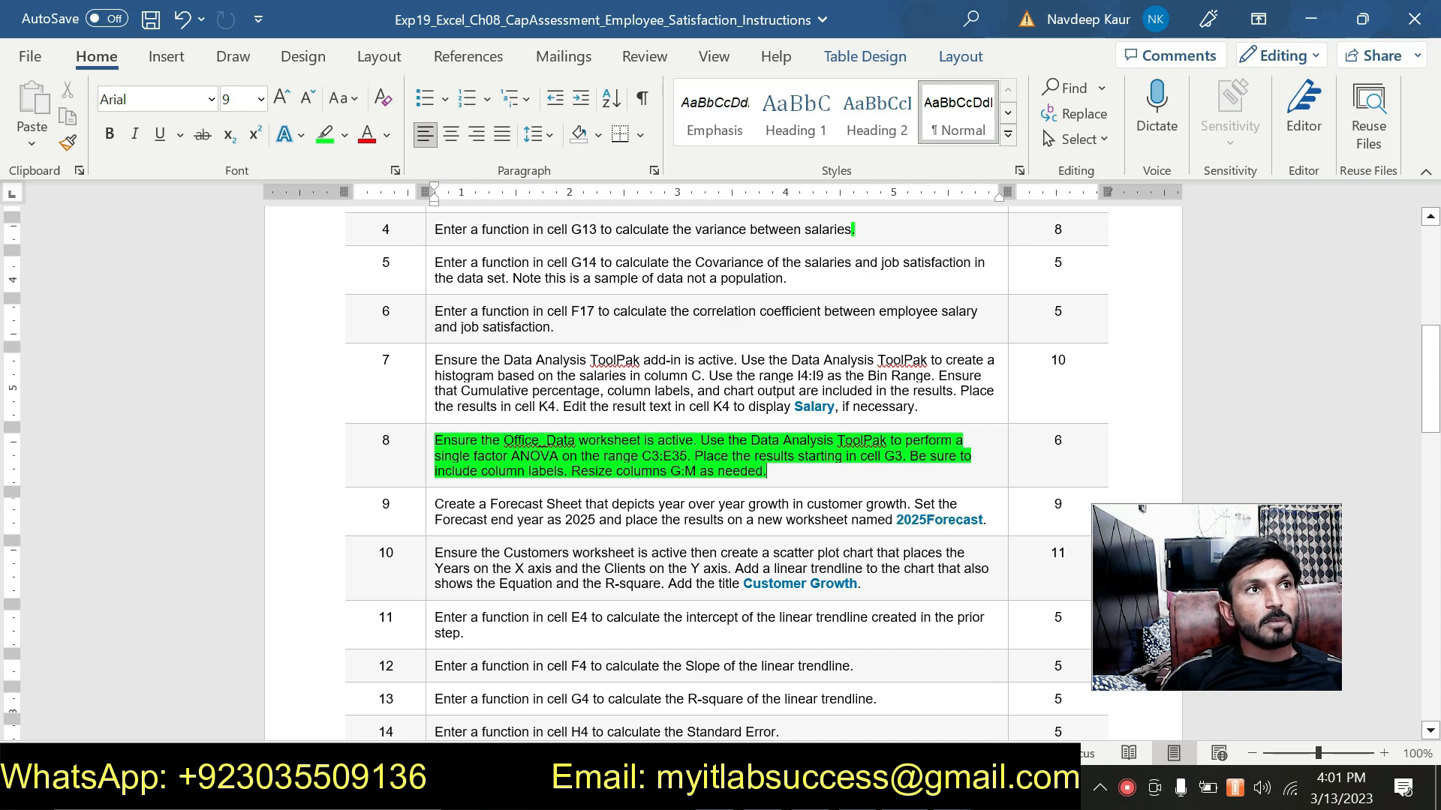
Step: Switch to the Excel workbook and start the Anova: Single Factor analysis tool on the Office_Data worksheet
click(758, 793)
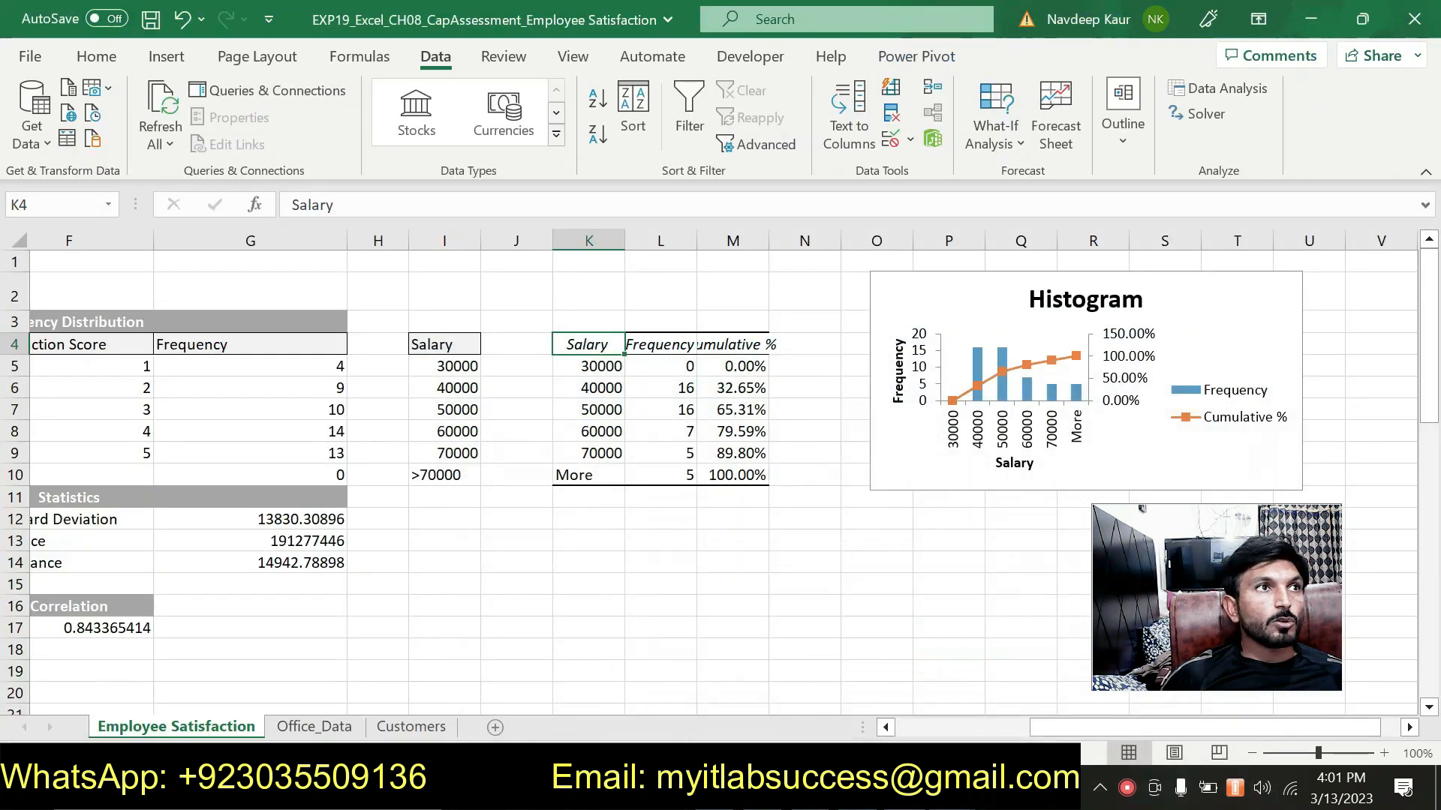
click(361, 729)
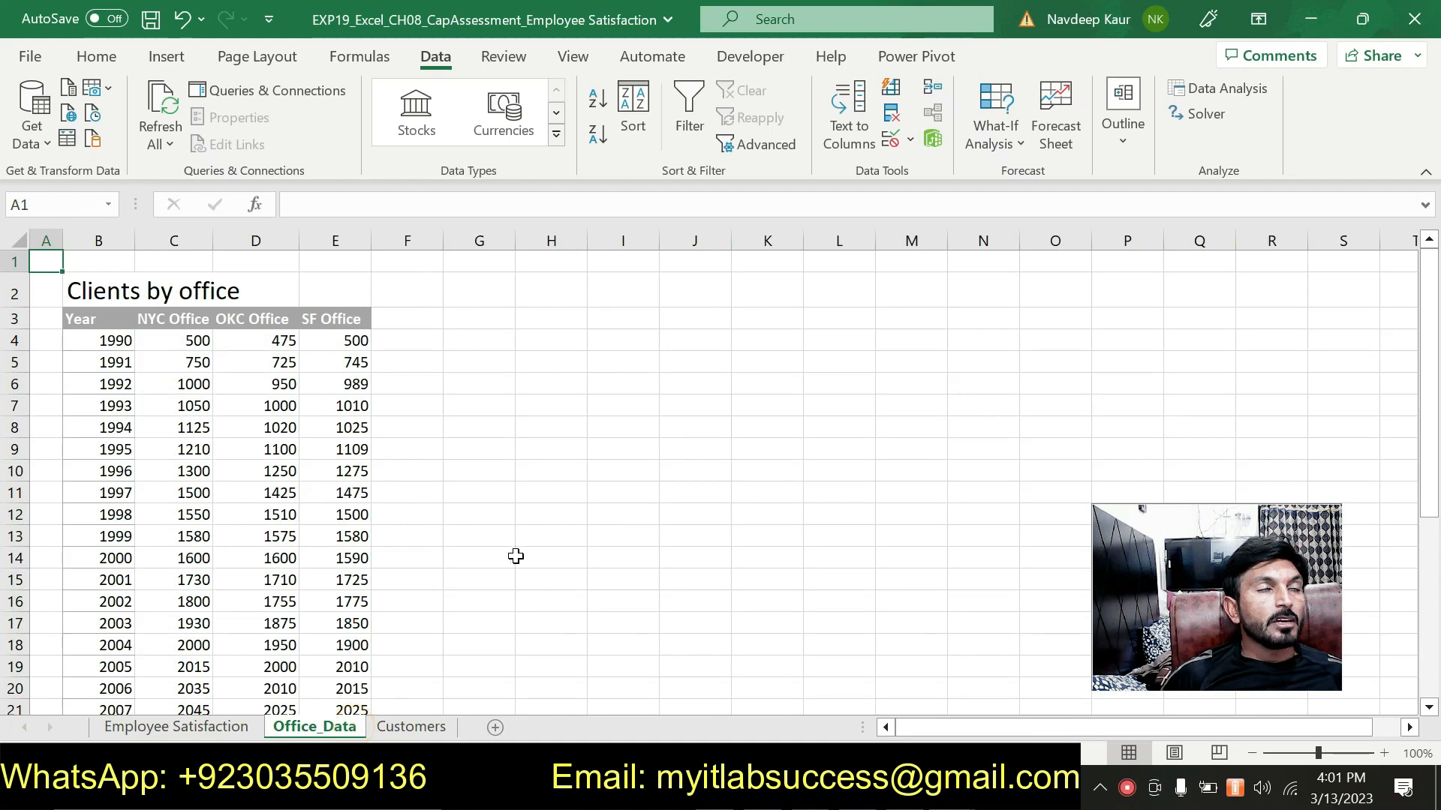
click(531, 529)
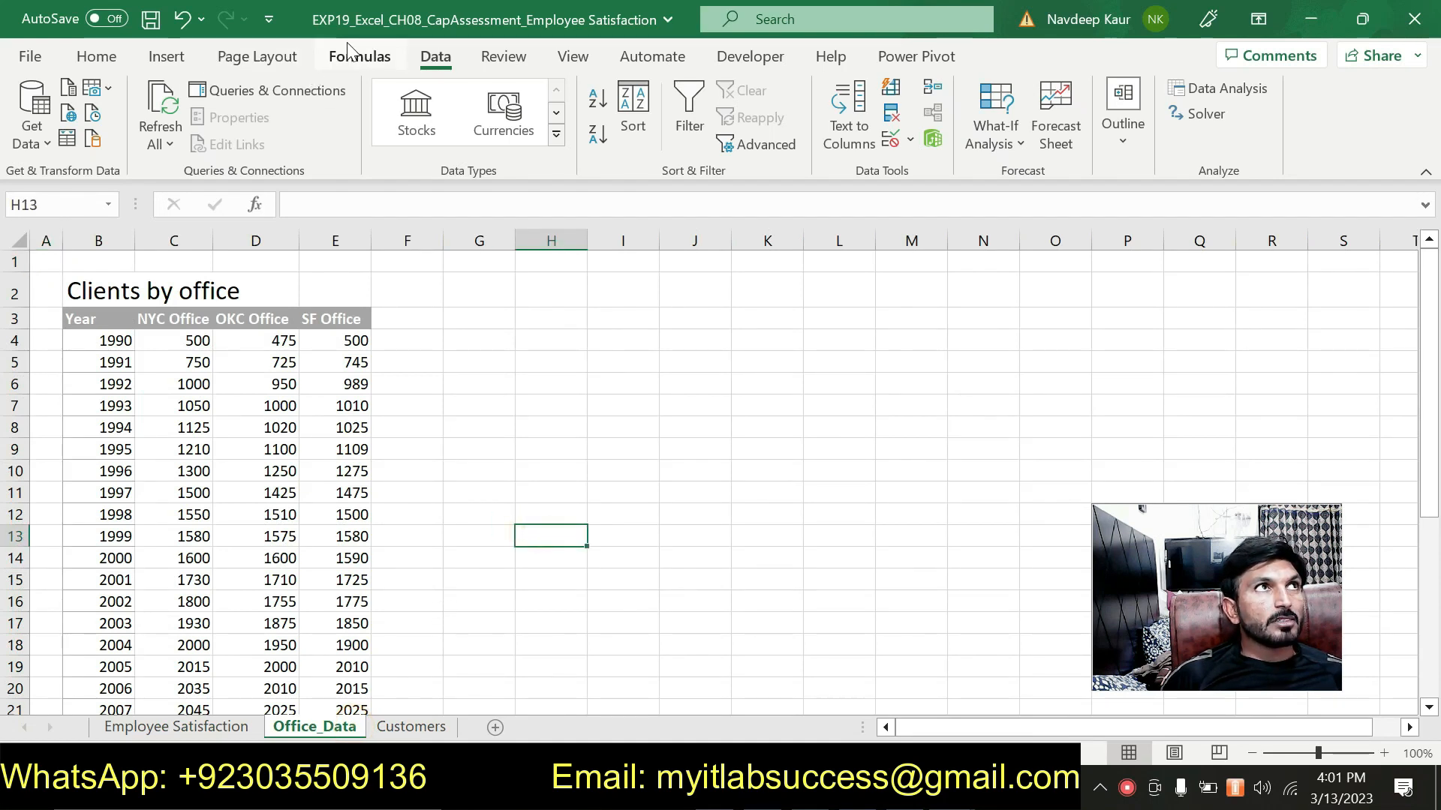
click(435, 58)
click(434, 58)
click(1195, 90)
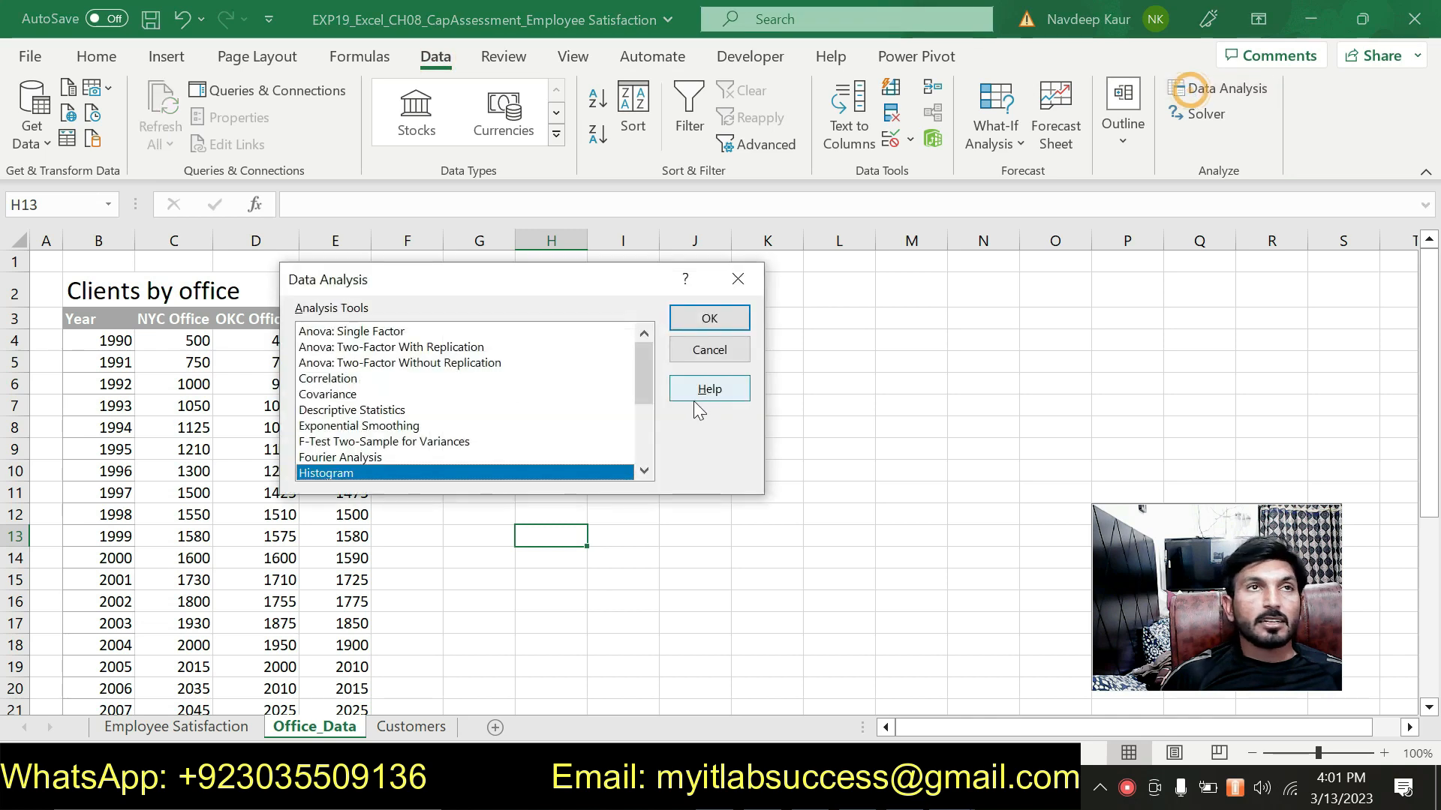
click(379, 332)
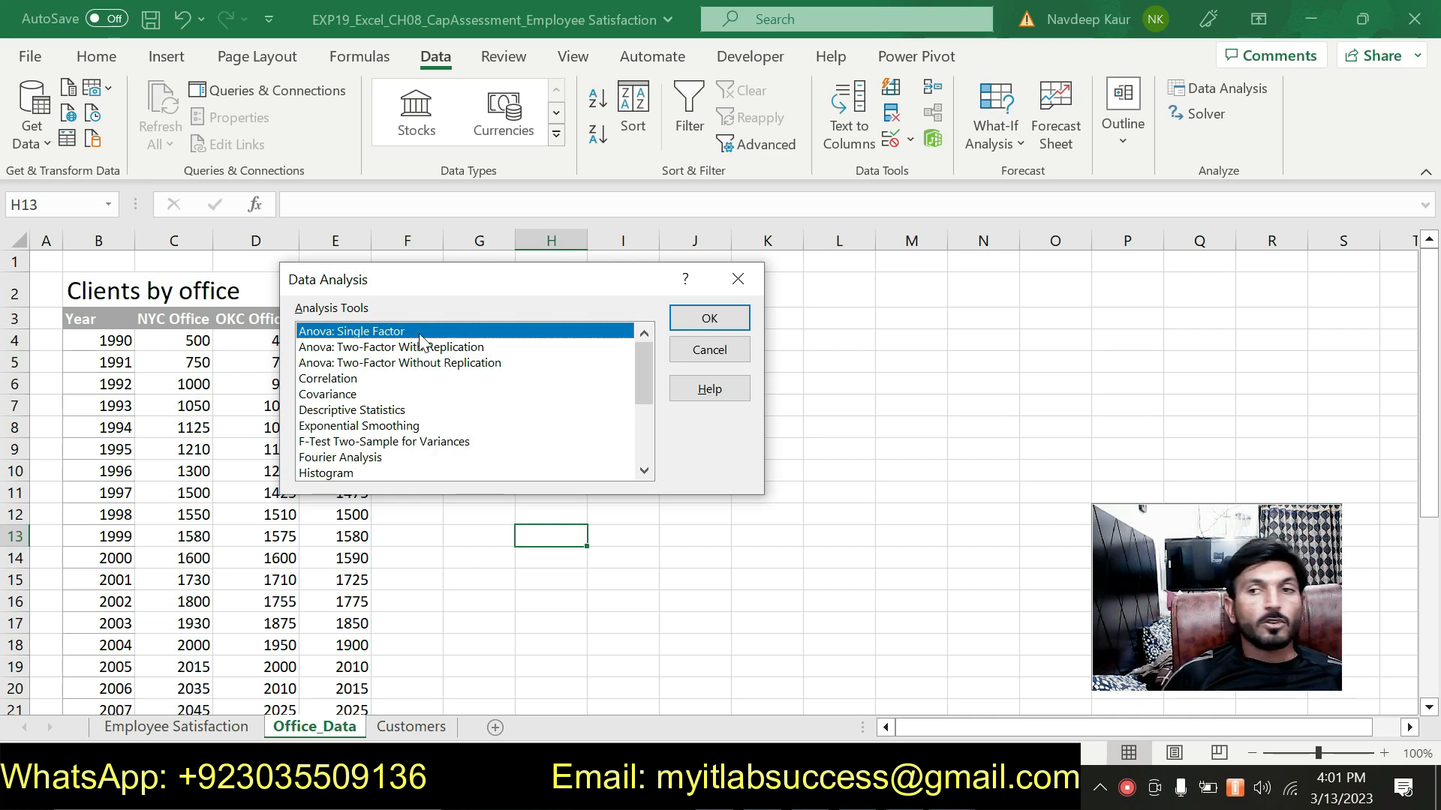
click(705, 321)
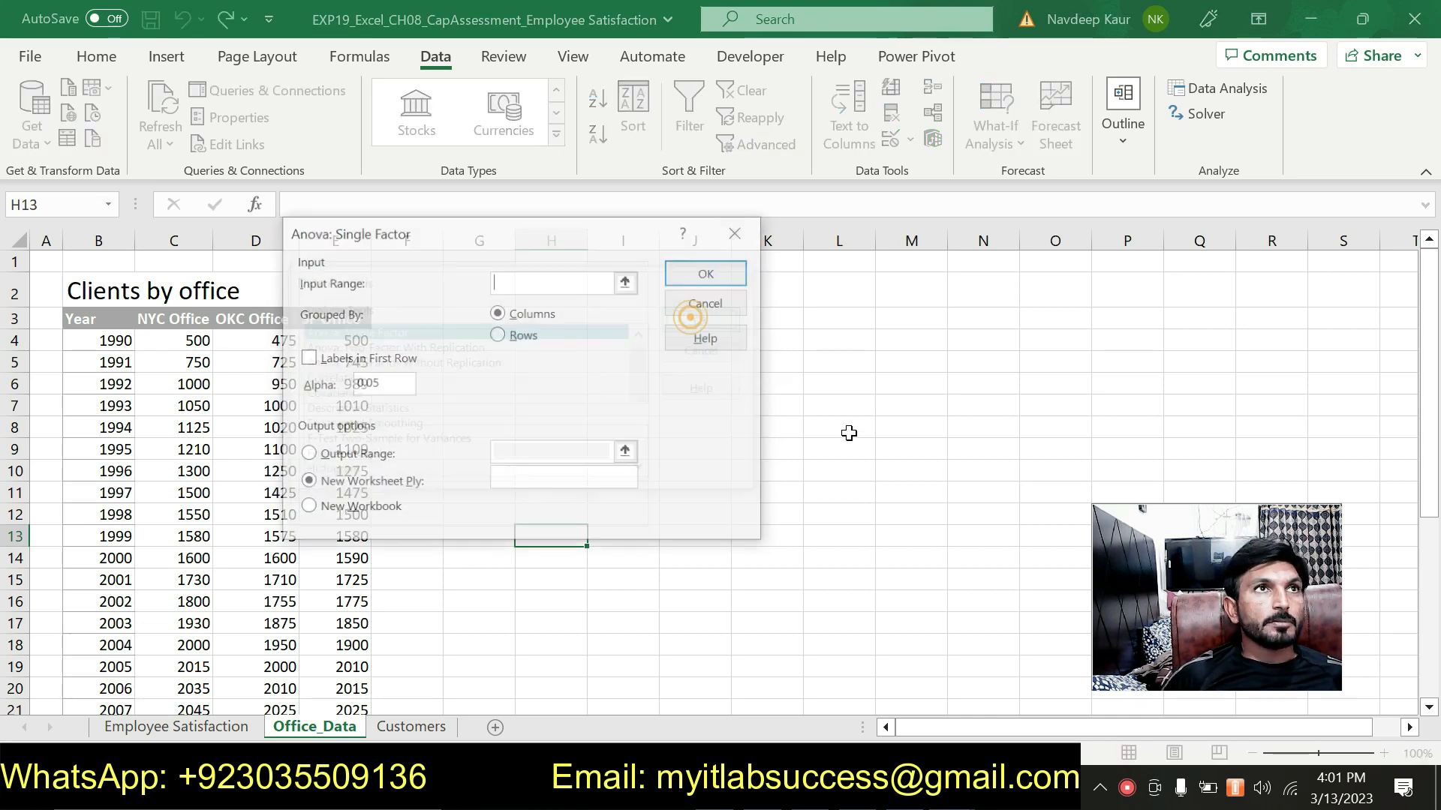
Step: Copy the range C3:E35 from step 8 in Word and enter it as the ANOVA input range
drag(543, 241, 796, 239)
key(alt+Tab)
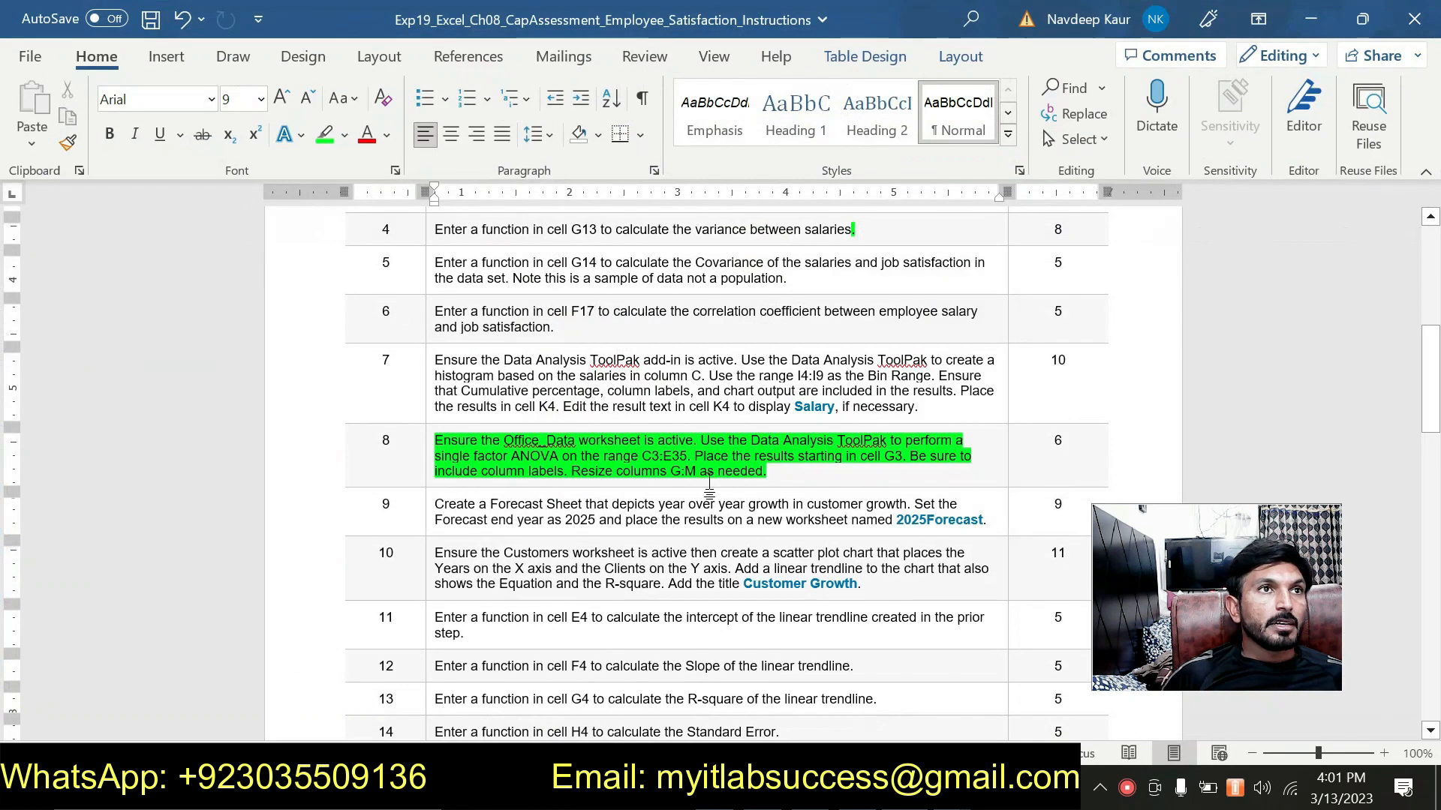
double_click(664, 457)
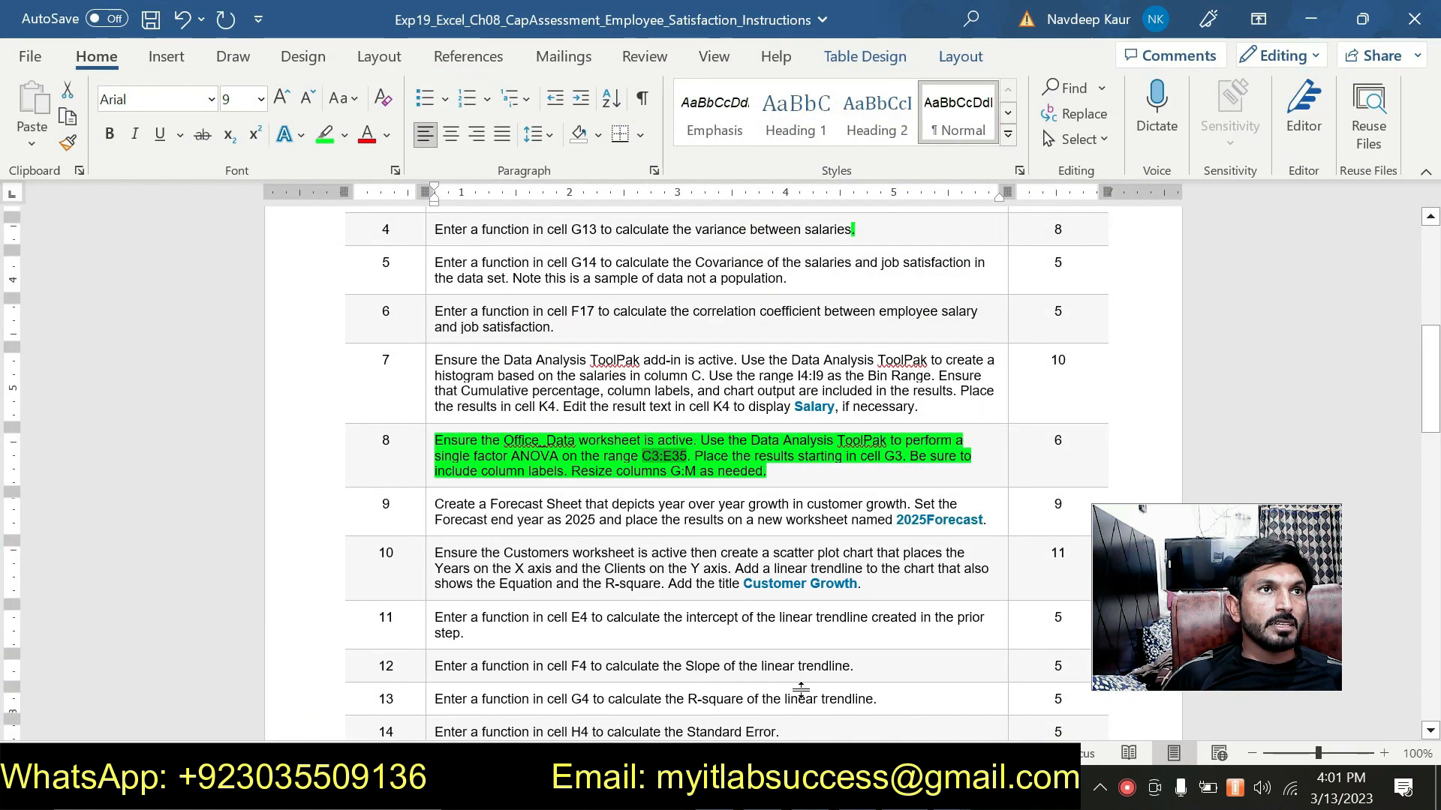
key(ctrl+c)
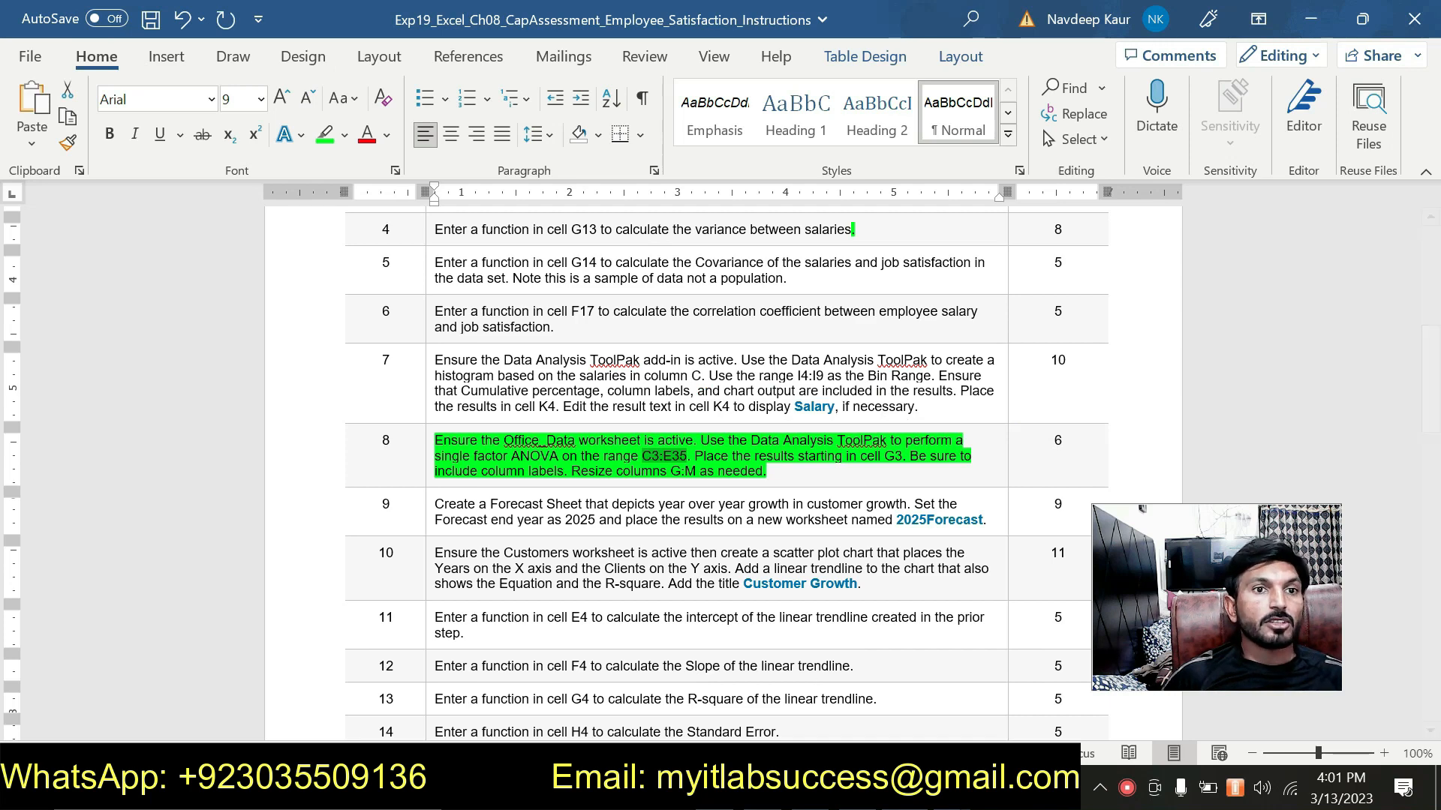
key(alt+Tab)
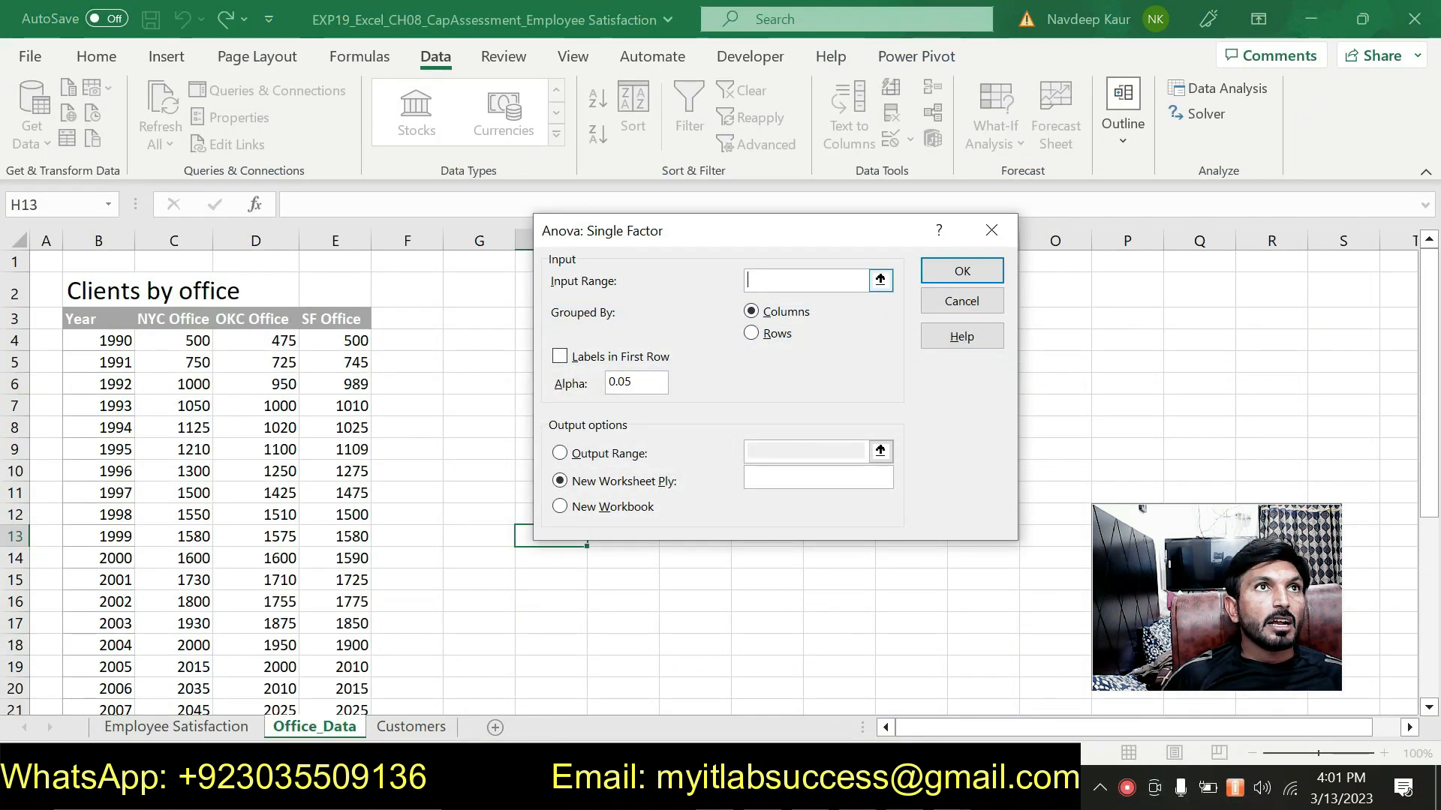
key(ctrl+v)
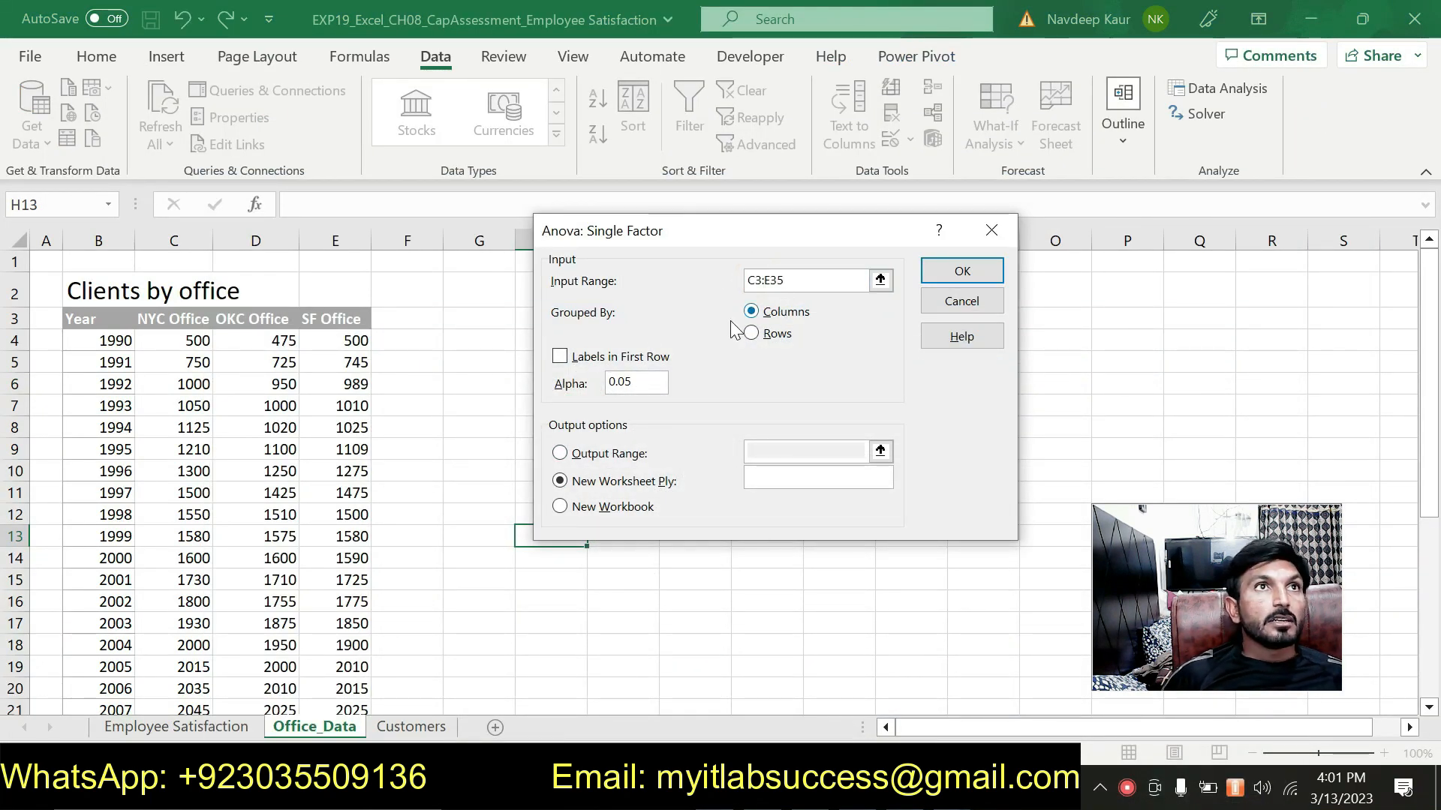
Step: Check step 8 in Word for the column label requirement and turn on Labels in First Row for the ANOVA
key(alt+Tab)
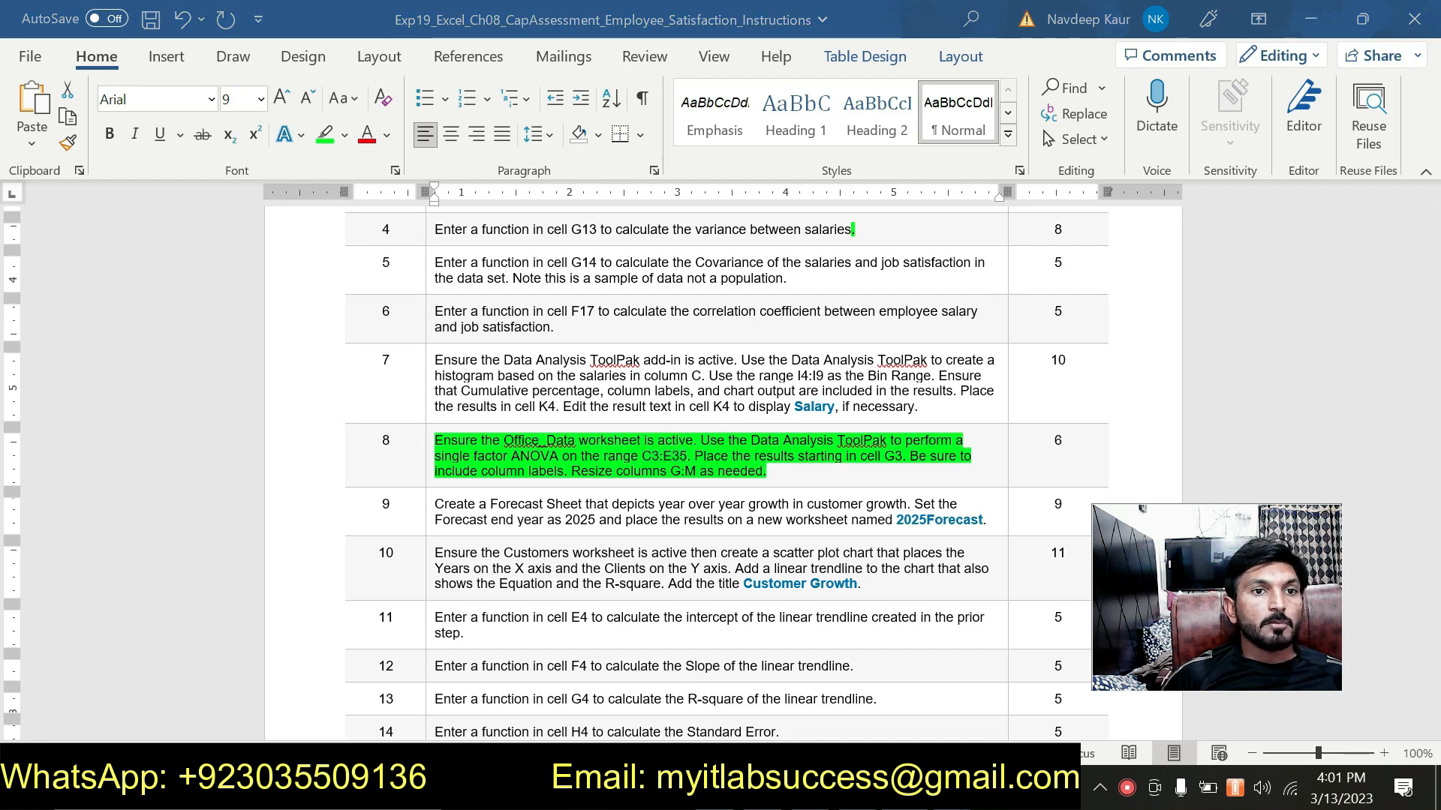
key(alt+Tab)
click(592, 358)
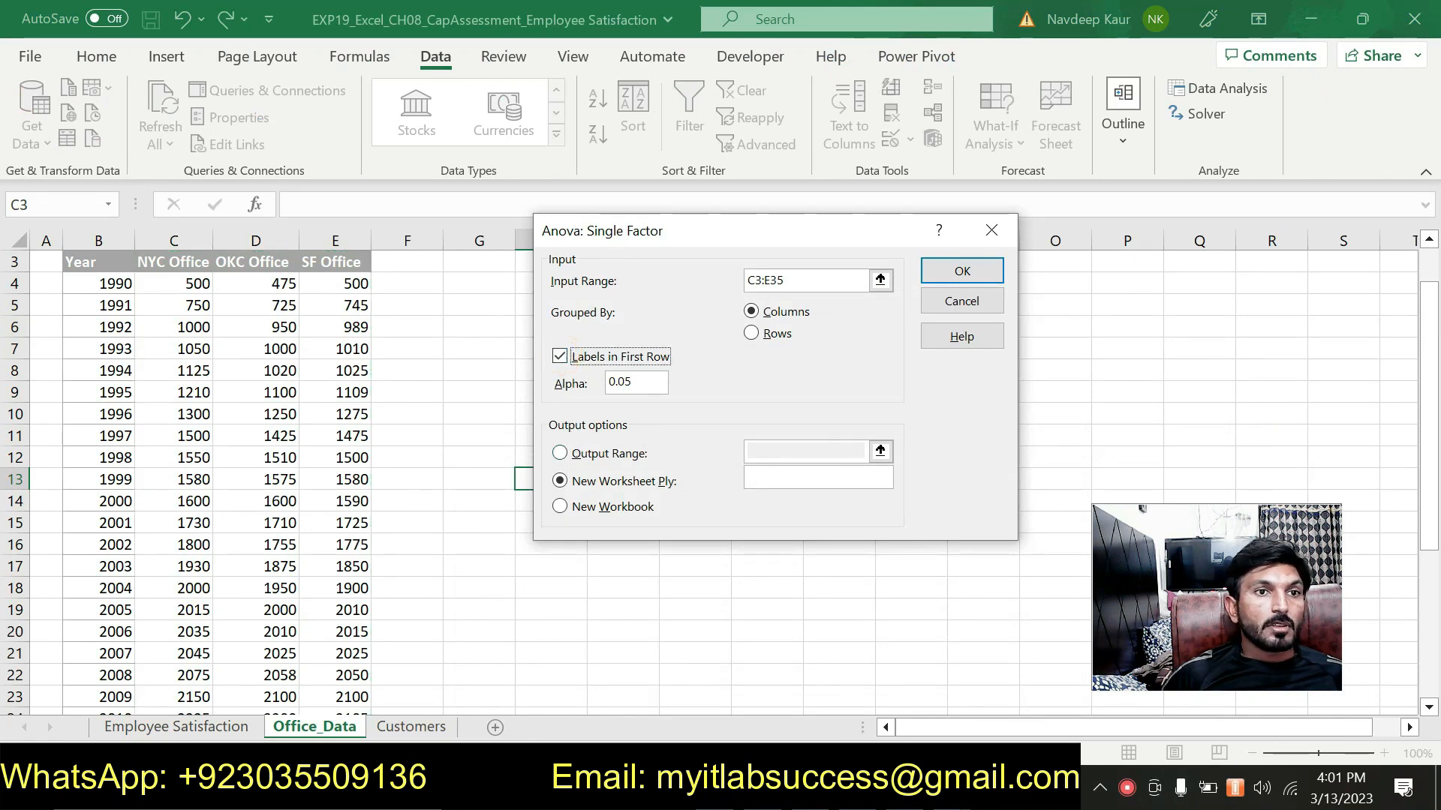
Step: Check step 8 in Word again and direct the ANOVA results to an output range starting at cell G3
key(alt+Tab)
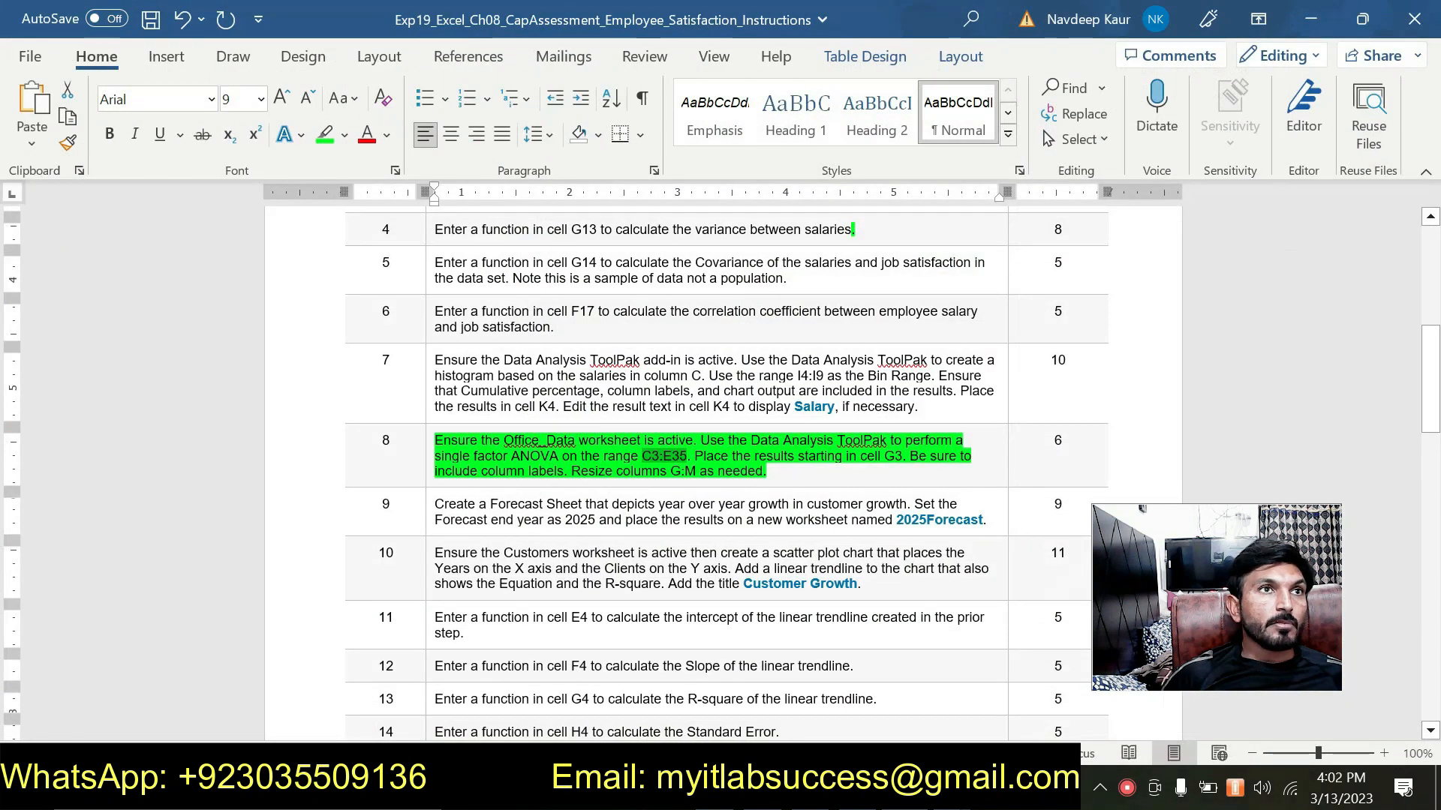
key(alt+Tab)
click(561, 455)
drag(645, 233, 823, 260)
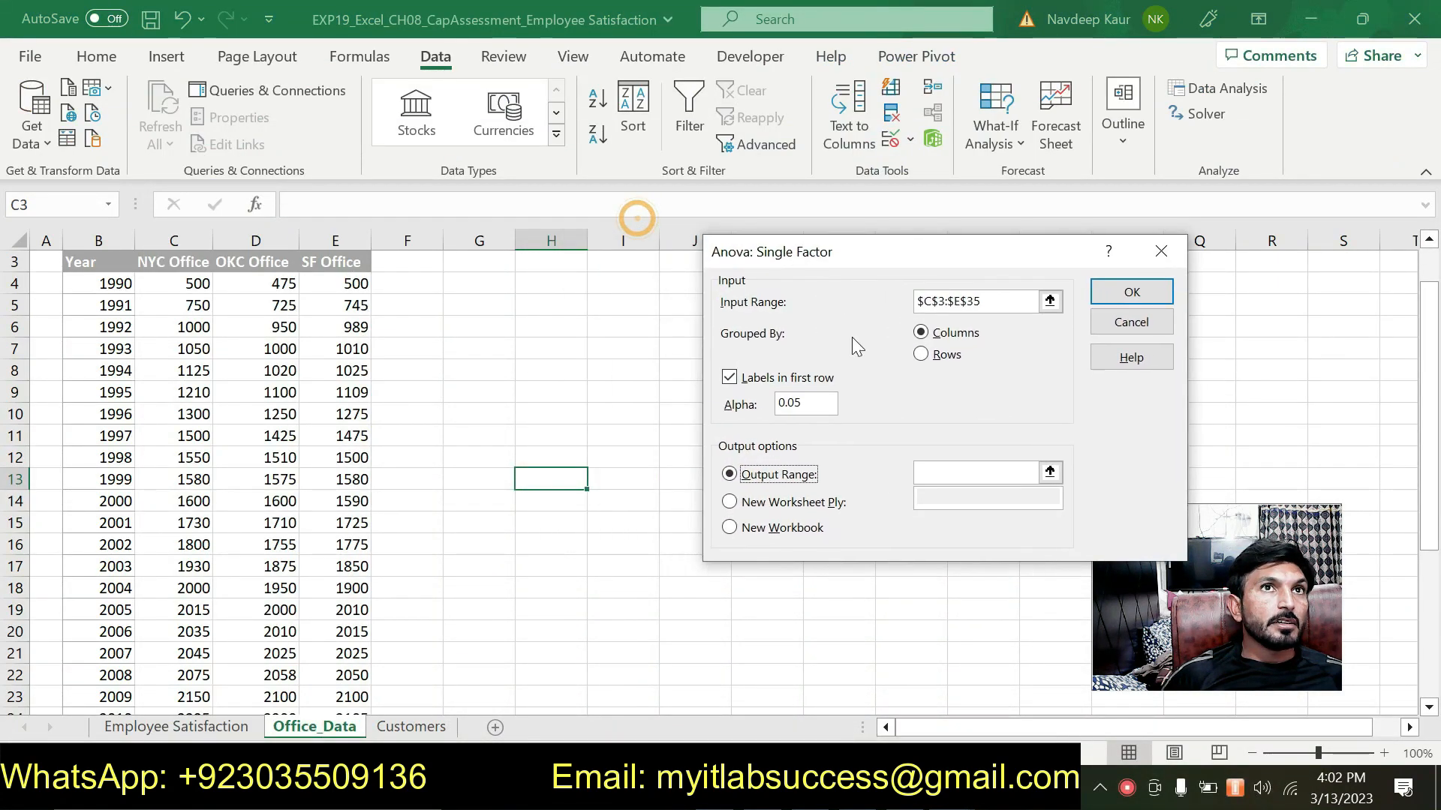
click(923, 472)
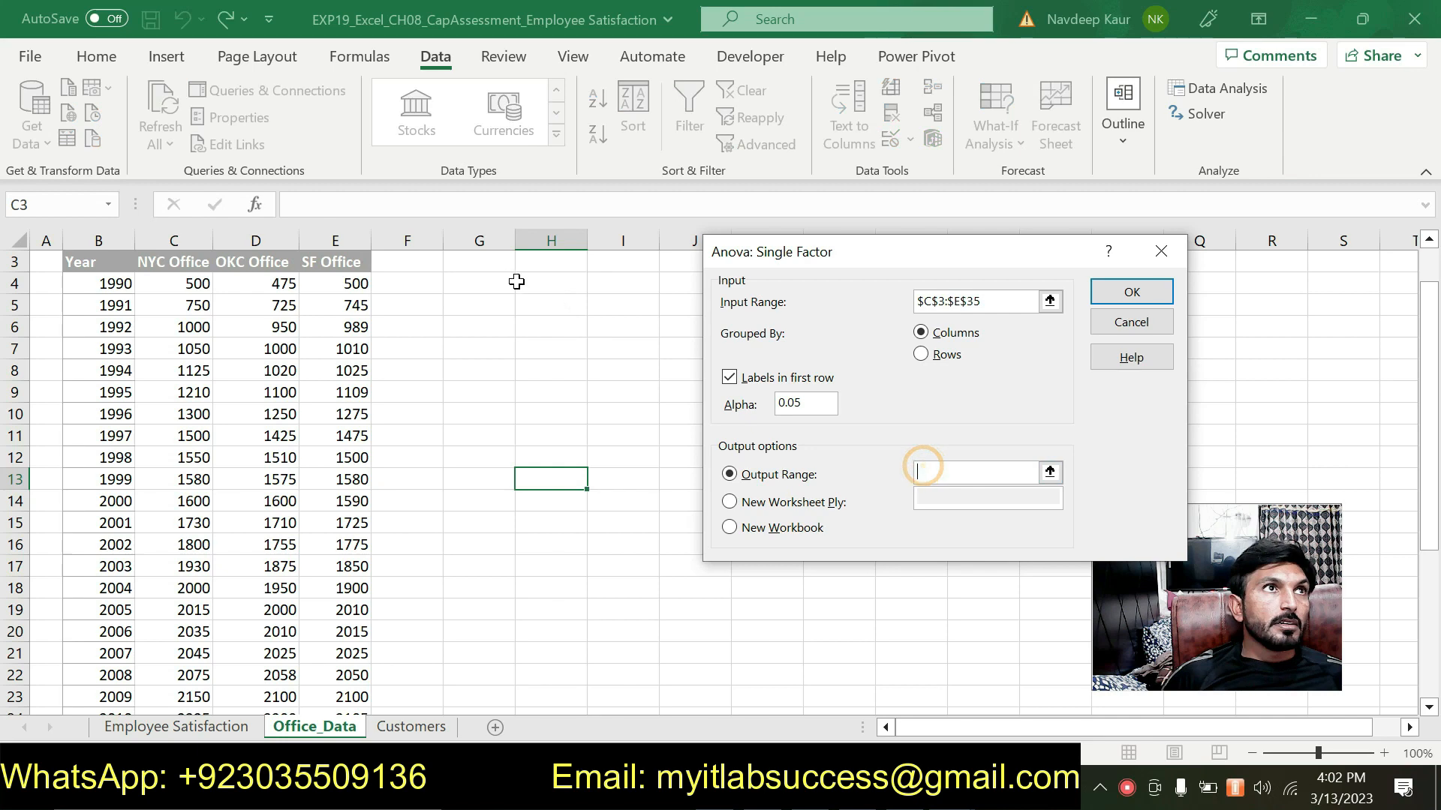
click(483, 269)
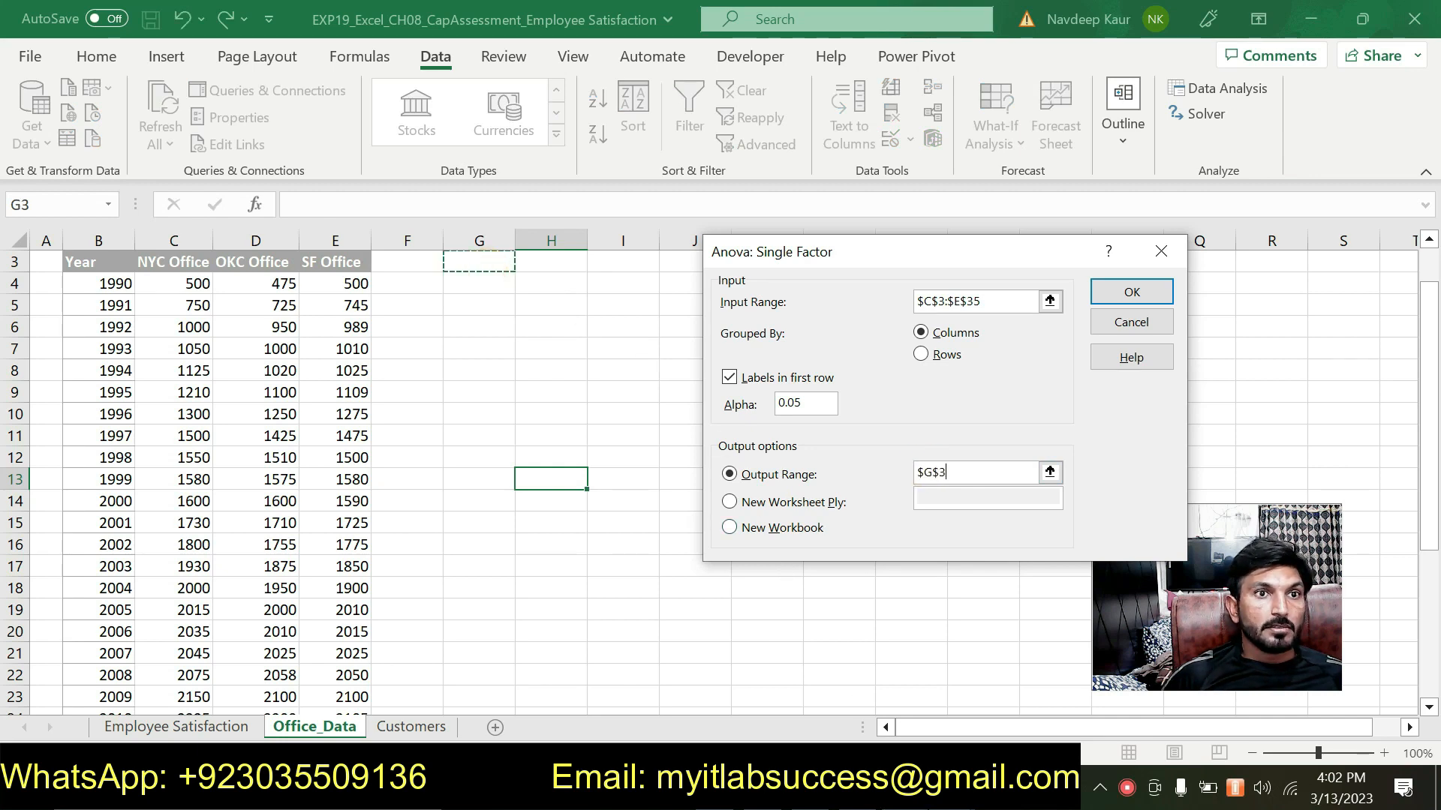
Step: Verify the output cell against the step 8 sentence in Word and generate the single factor ANOVA tables
key(alt+Tab)
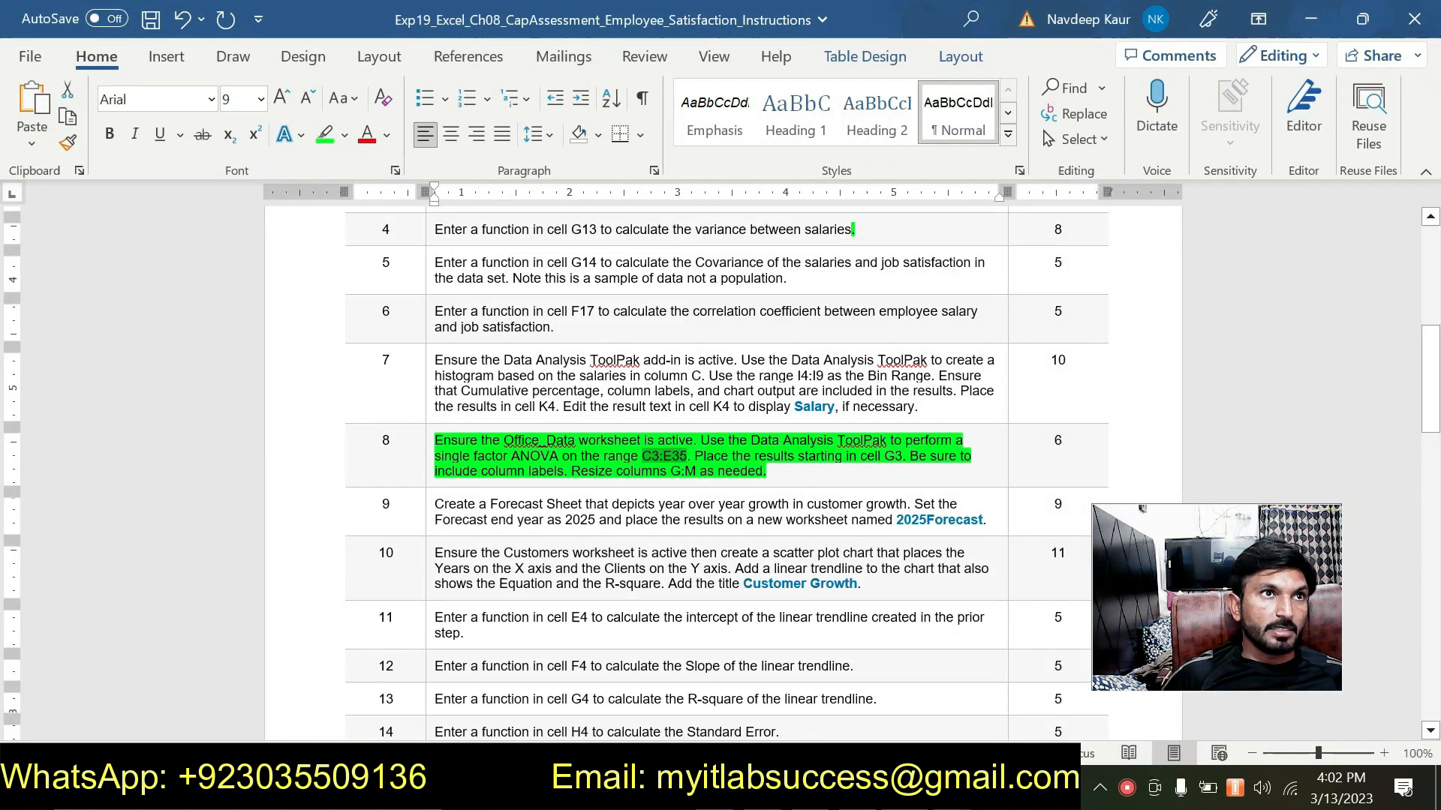
drag(695, 455, 904, 458)
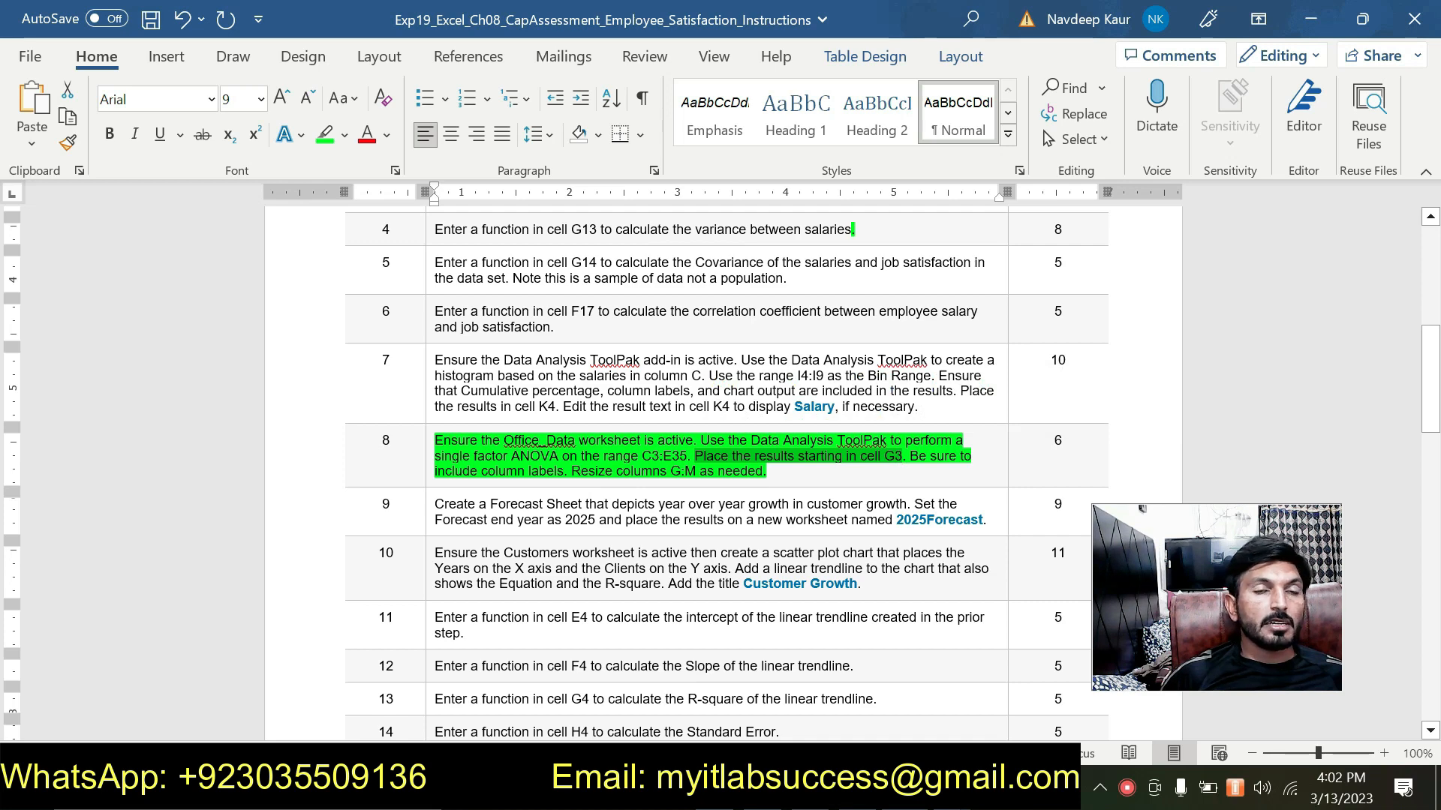
key(alt+Tab)
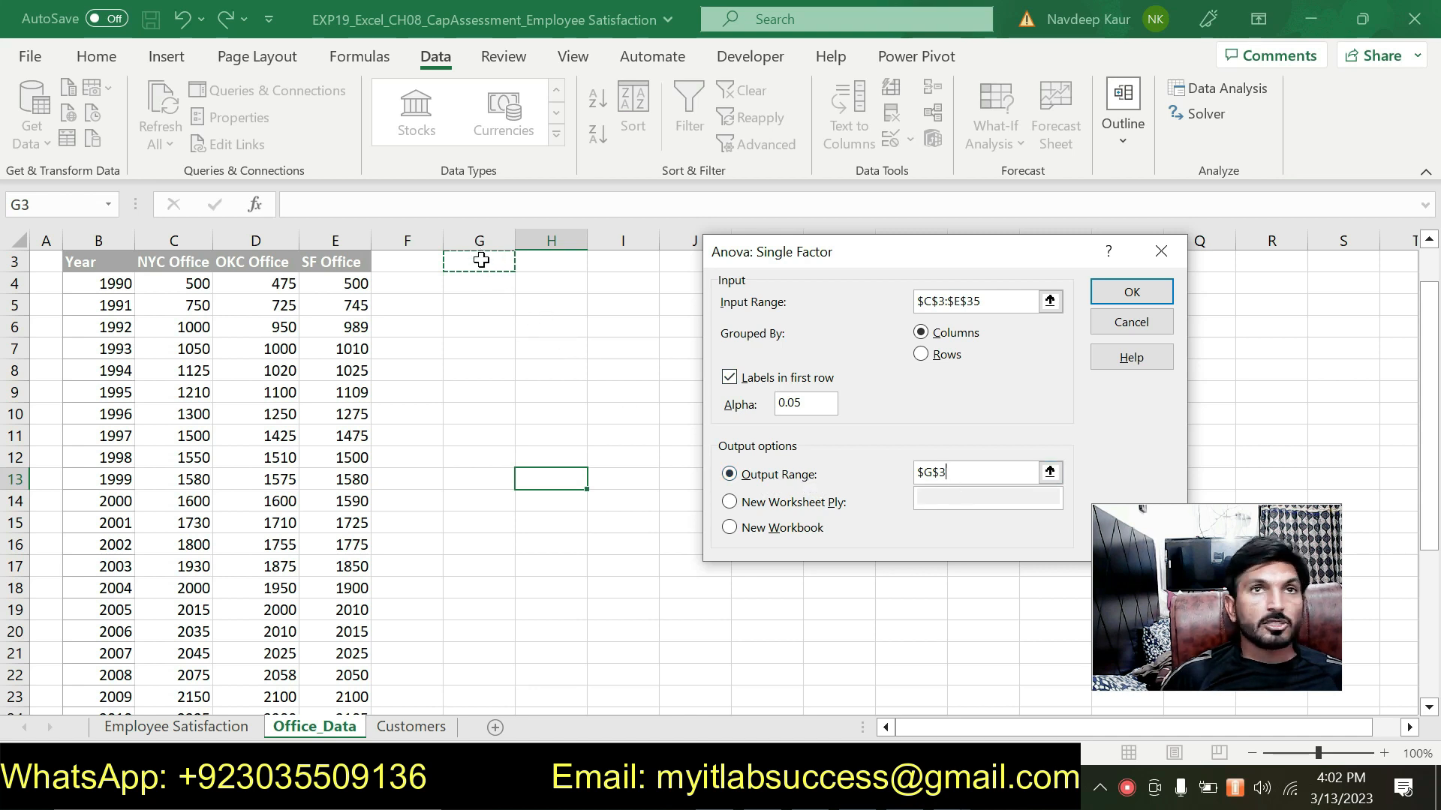
click(1133, 292)
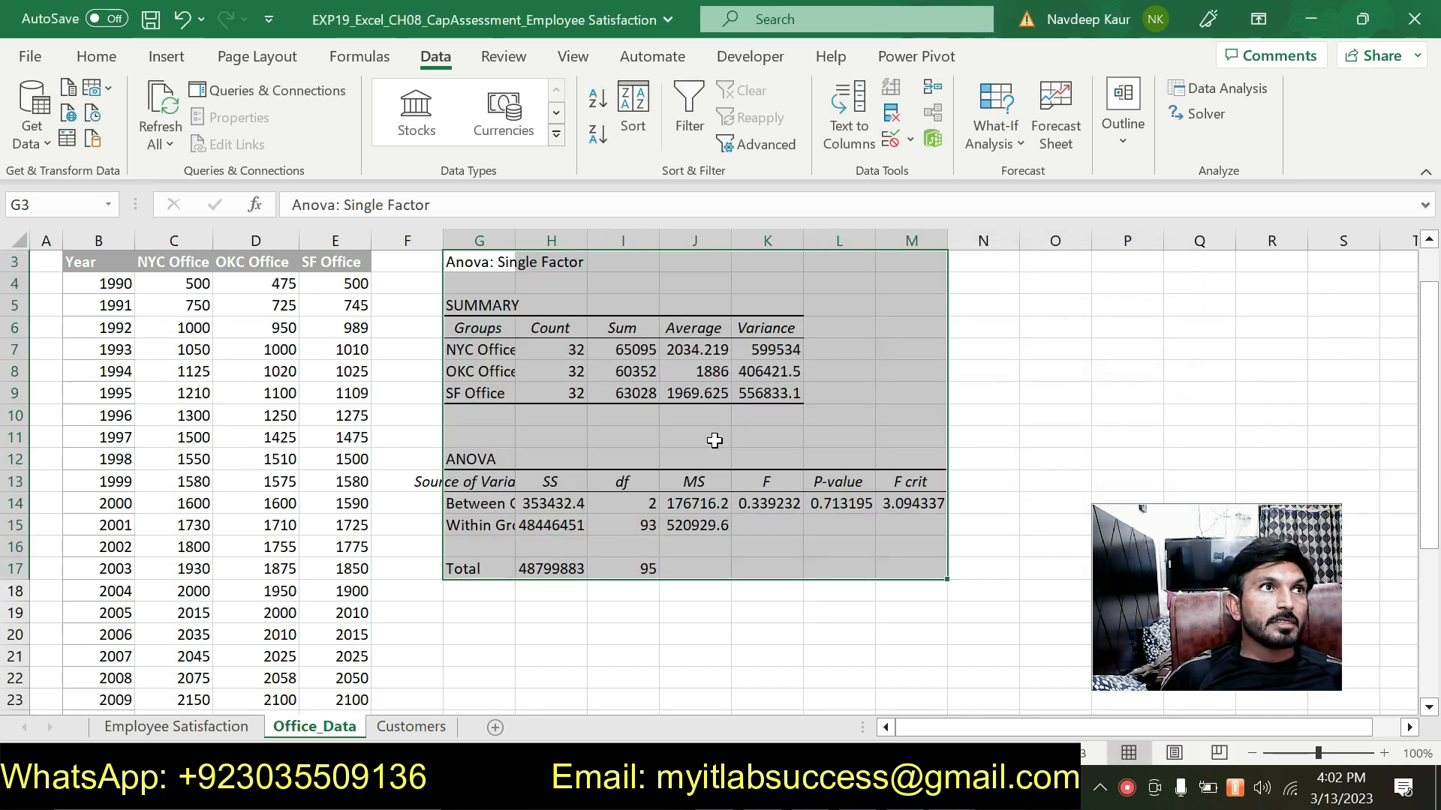
Step: AutoFit the widths of columns G through M to the ANOVA results, then deselect the output table
double_click(515, 240)
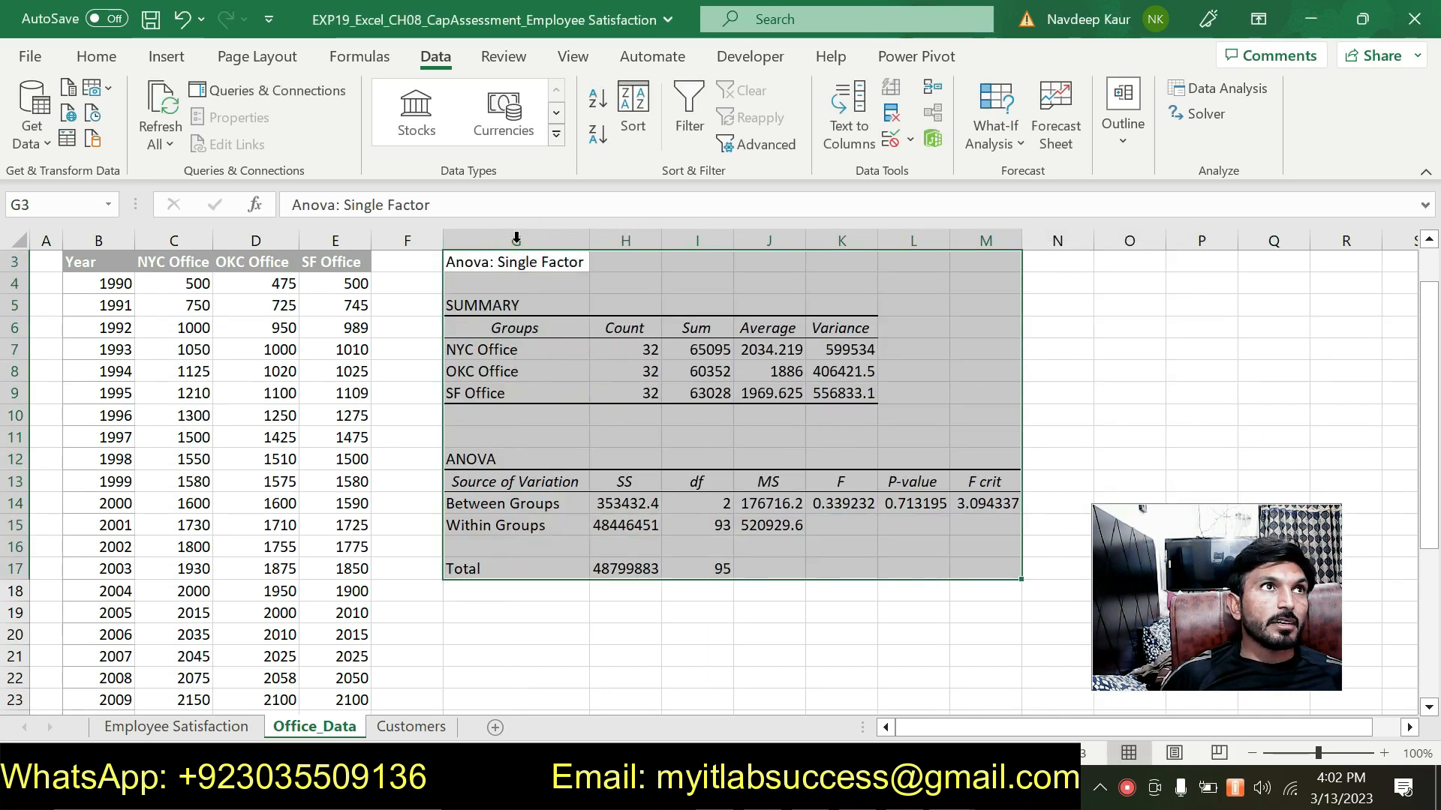
double_click(661, 240)
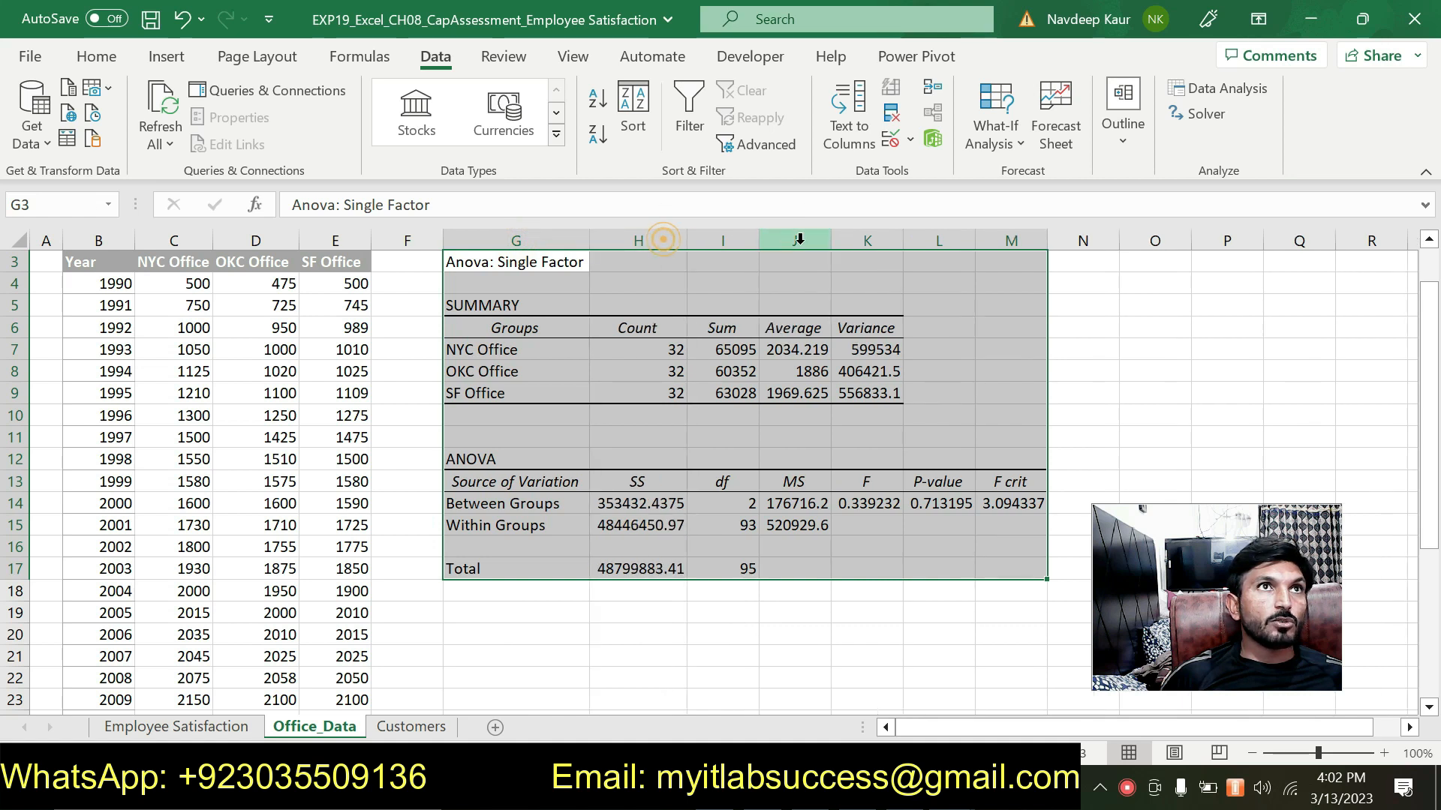
double_click(759, 245)
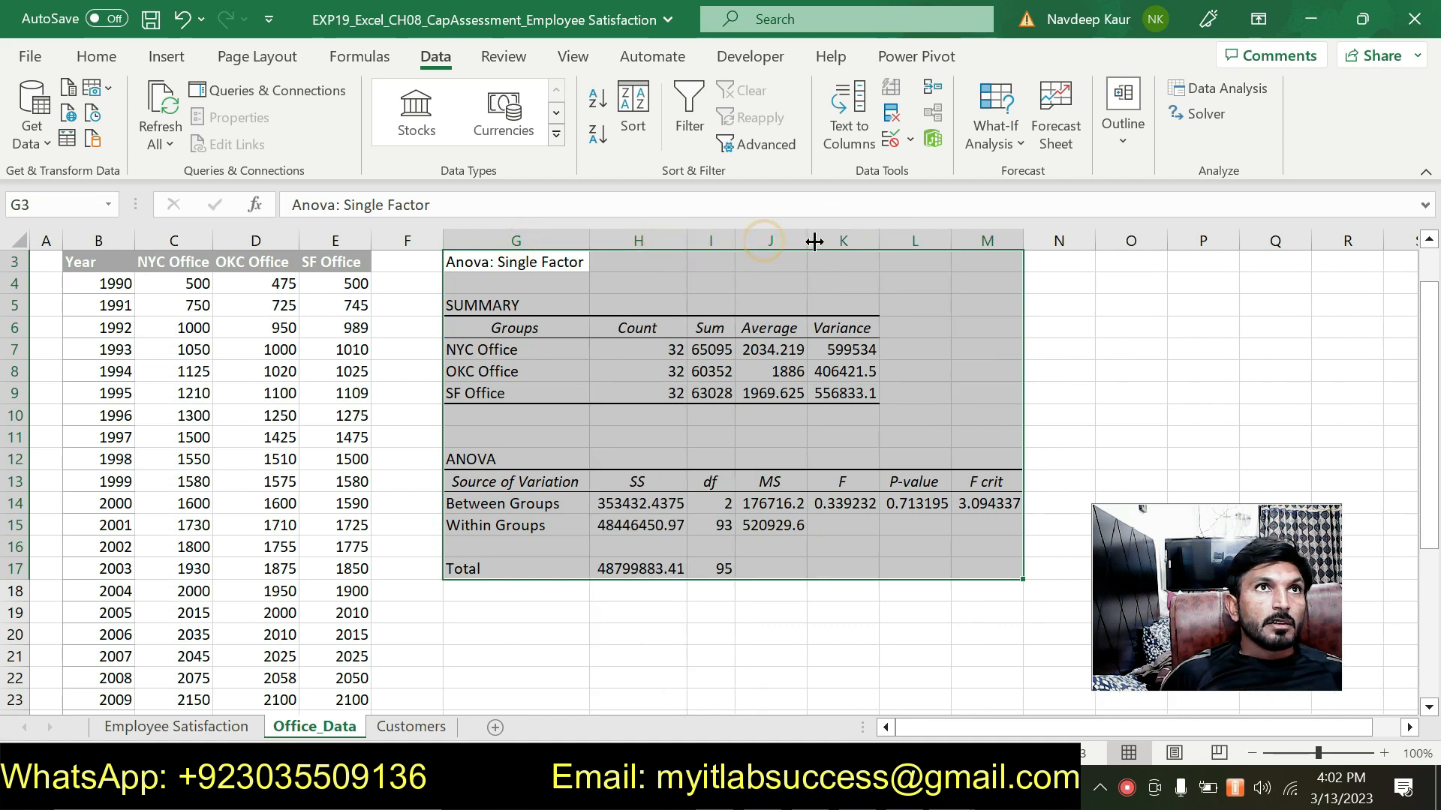
double_click(804, 243)
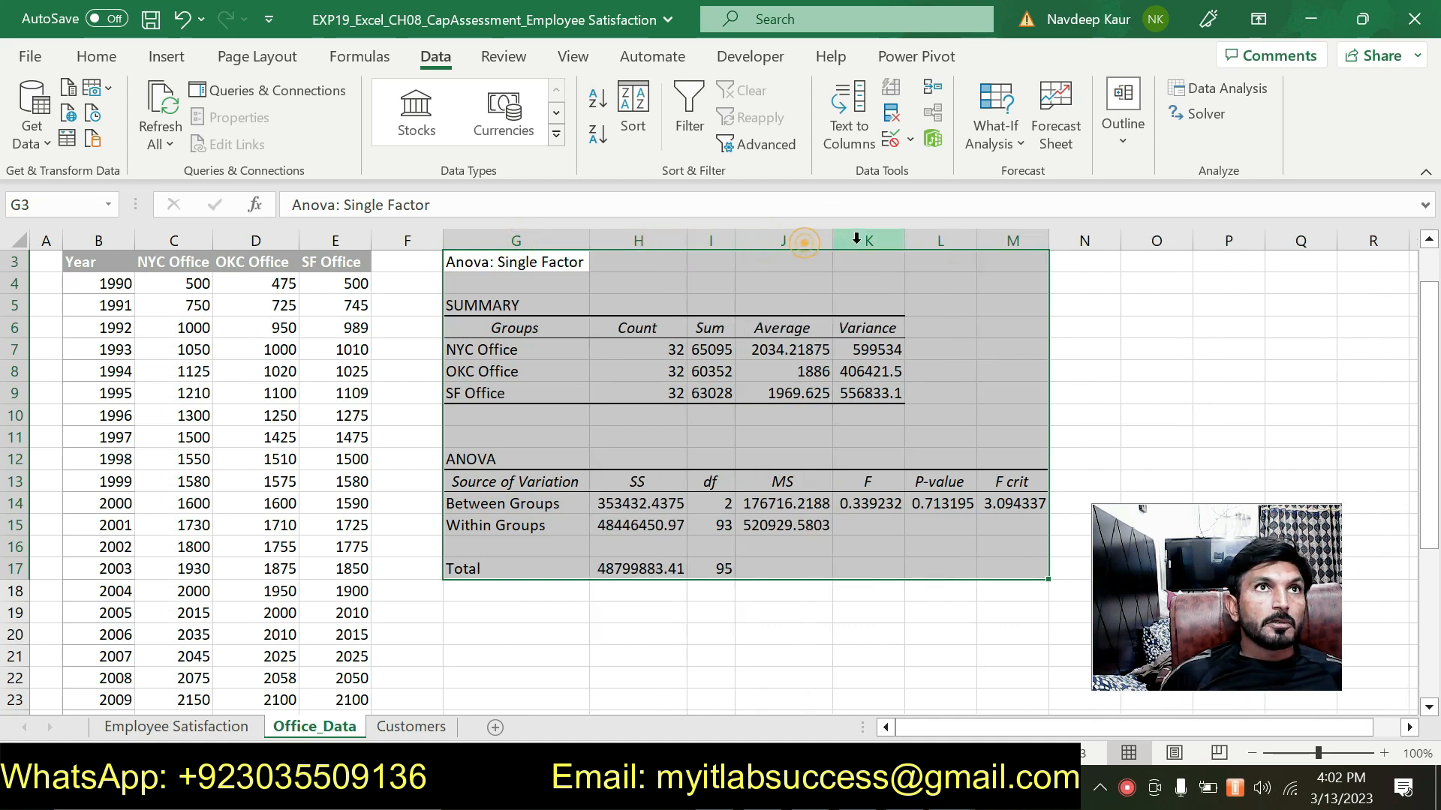
double_click(906, 240)
double_click(1004, 240)
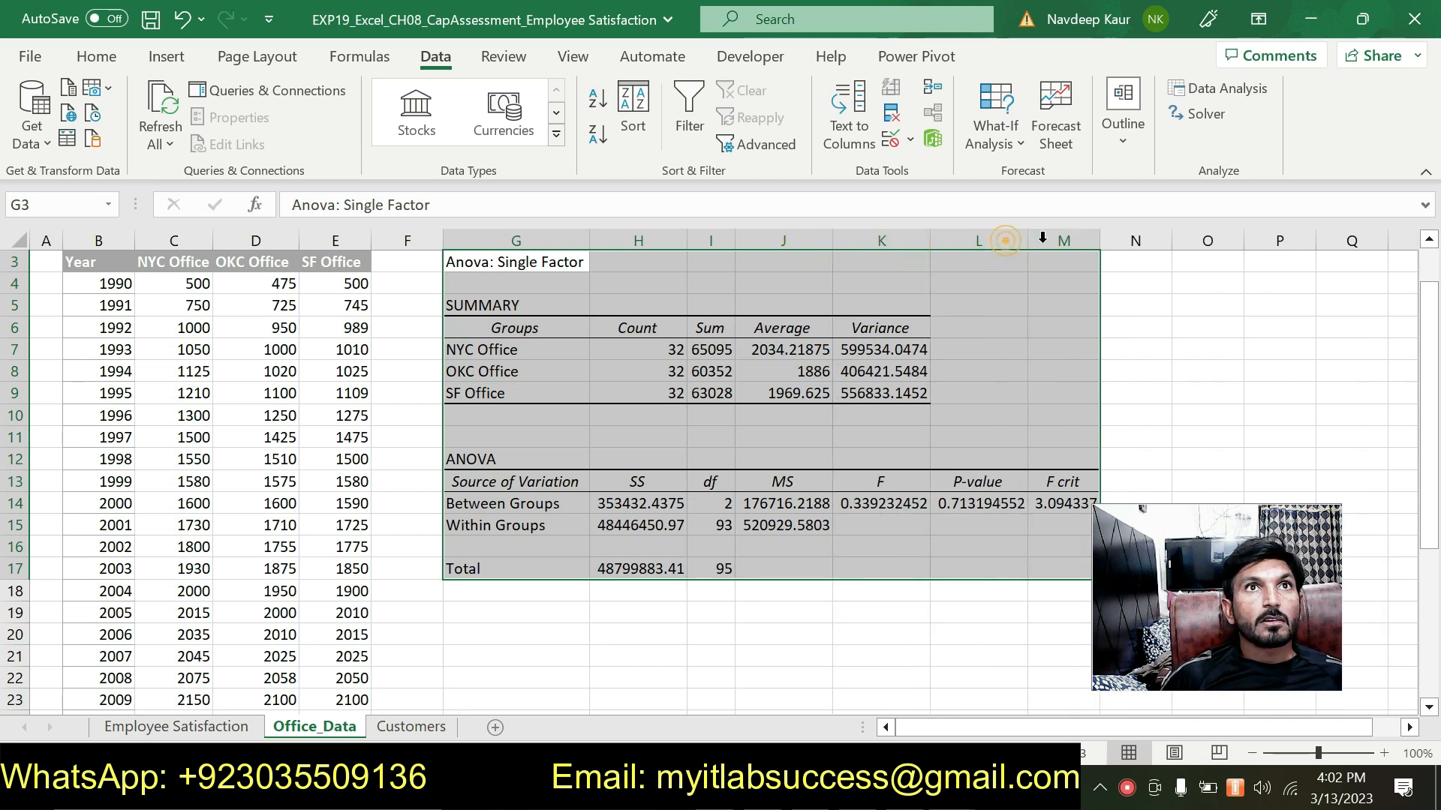
double_click(1090, 241)
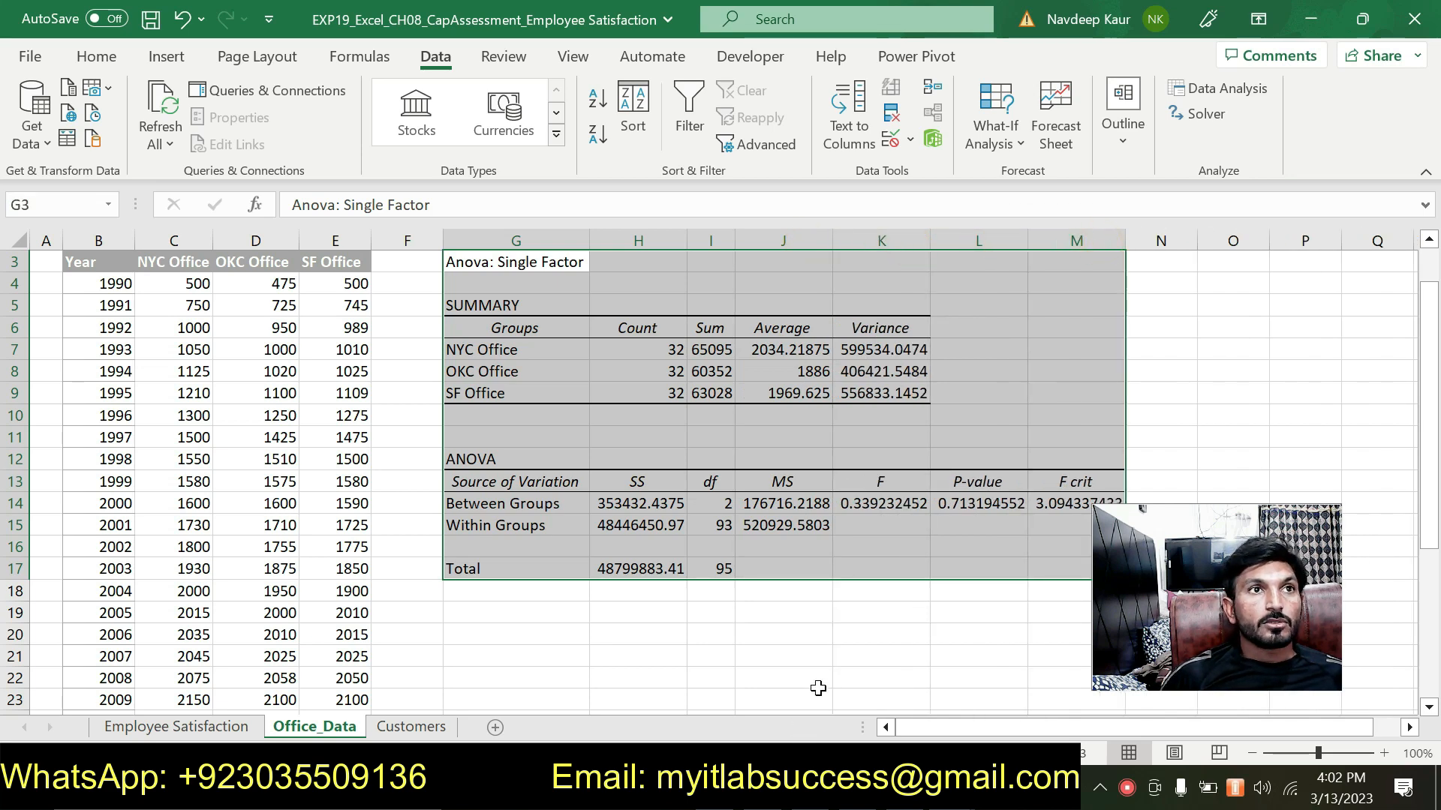
click(819, 678)
drag(1214, 563, 1263, 558)
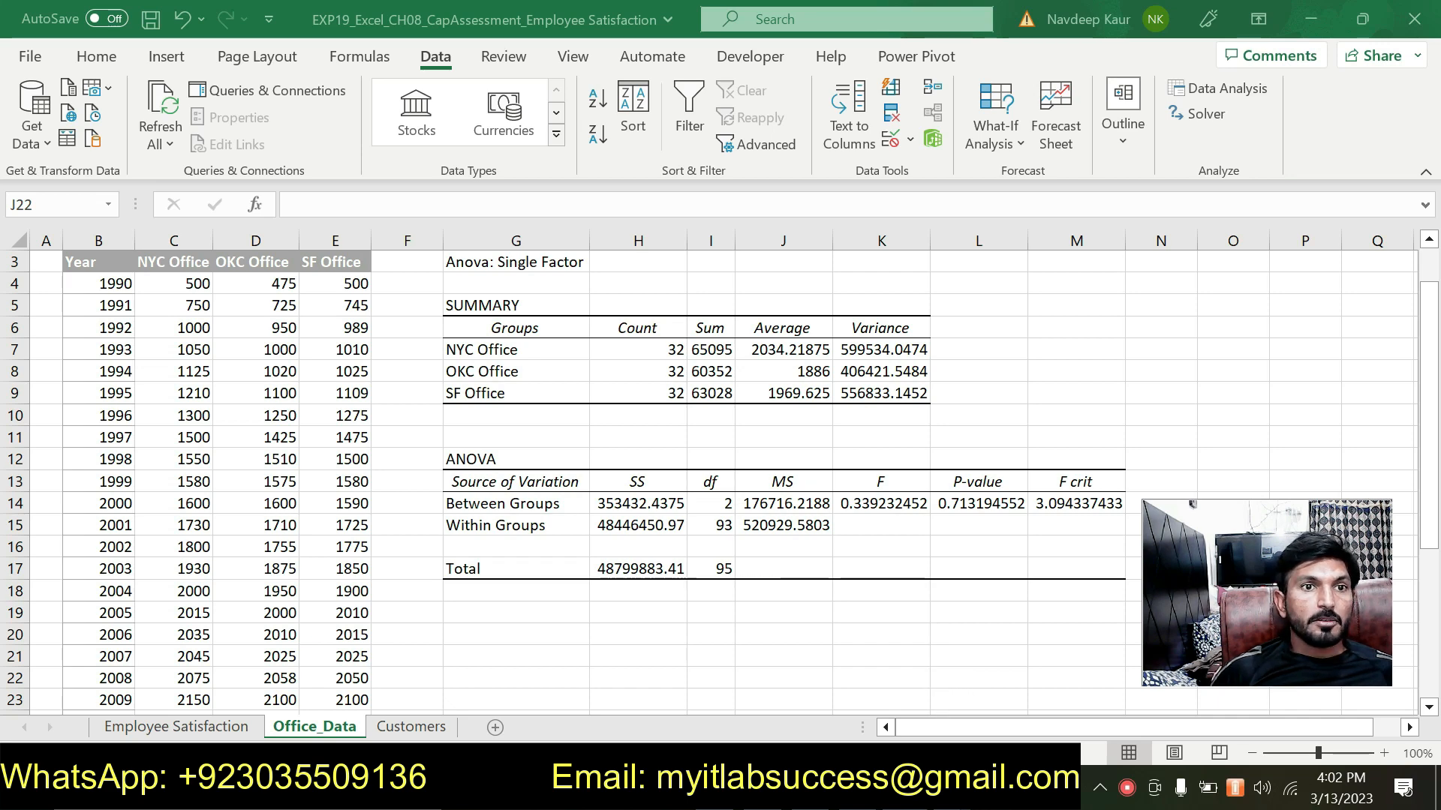
Step: Compare the ANOVA tables on Office_Data with the step 8 instruction in Word
click(938, 789)
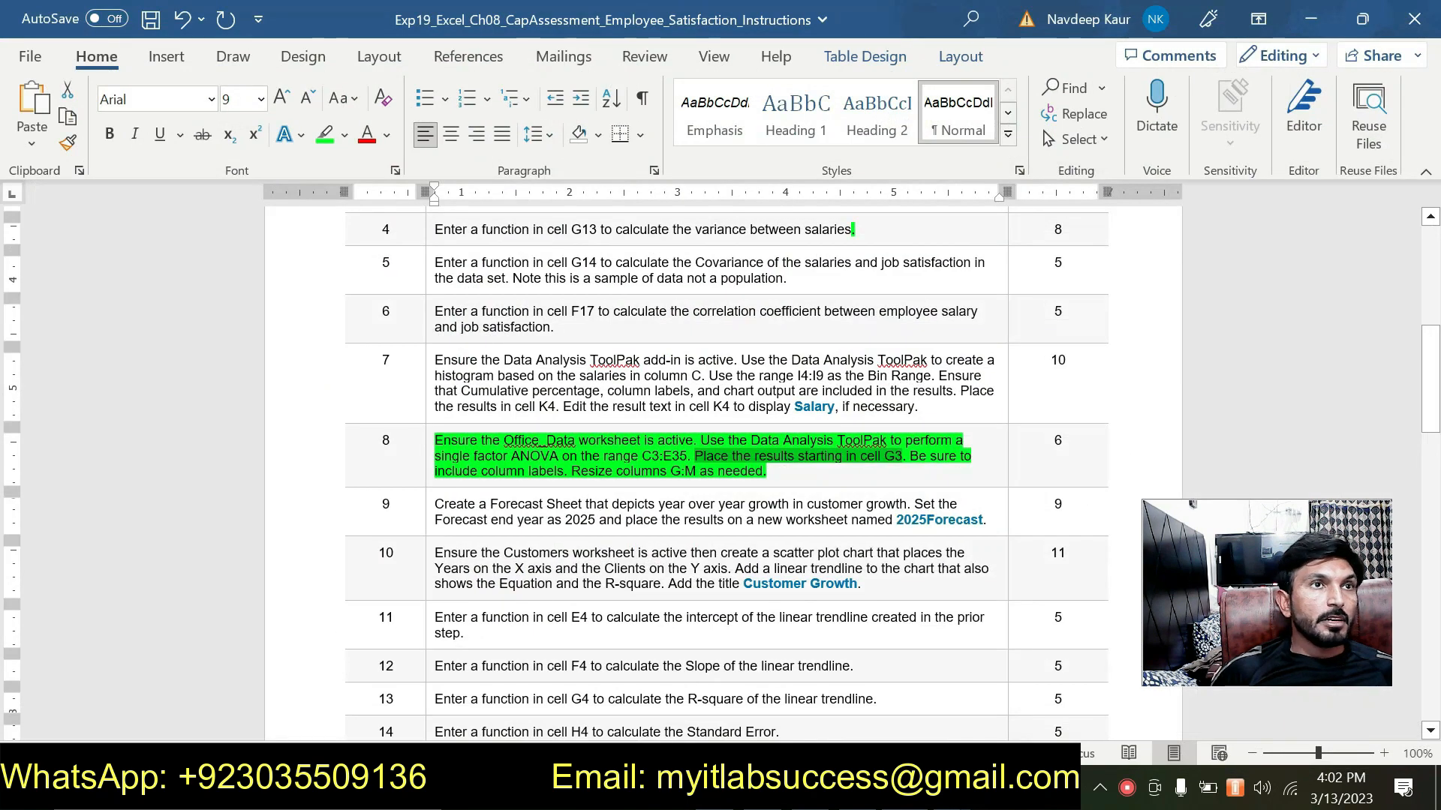
click(906, 789)
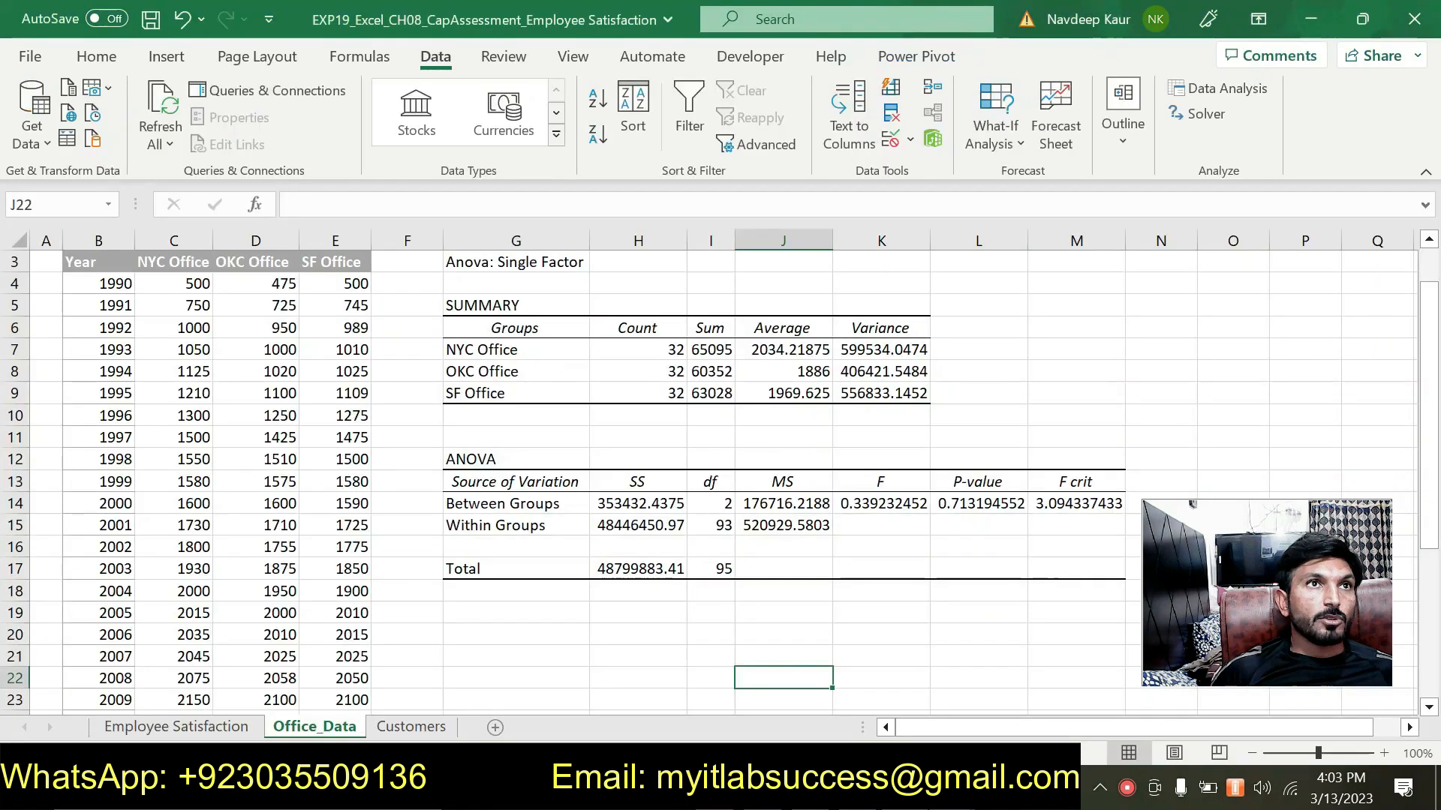
scroll(799, 576, up, 1)
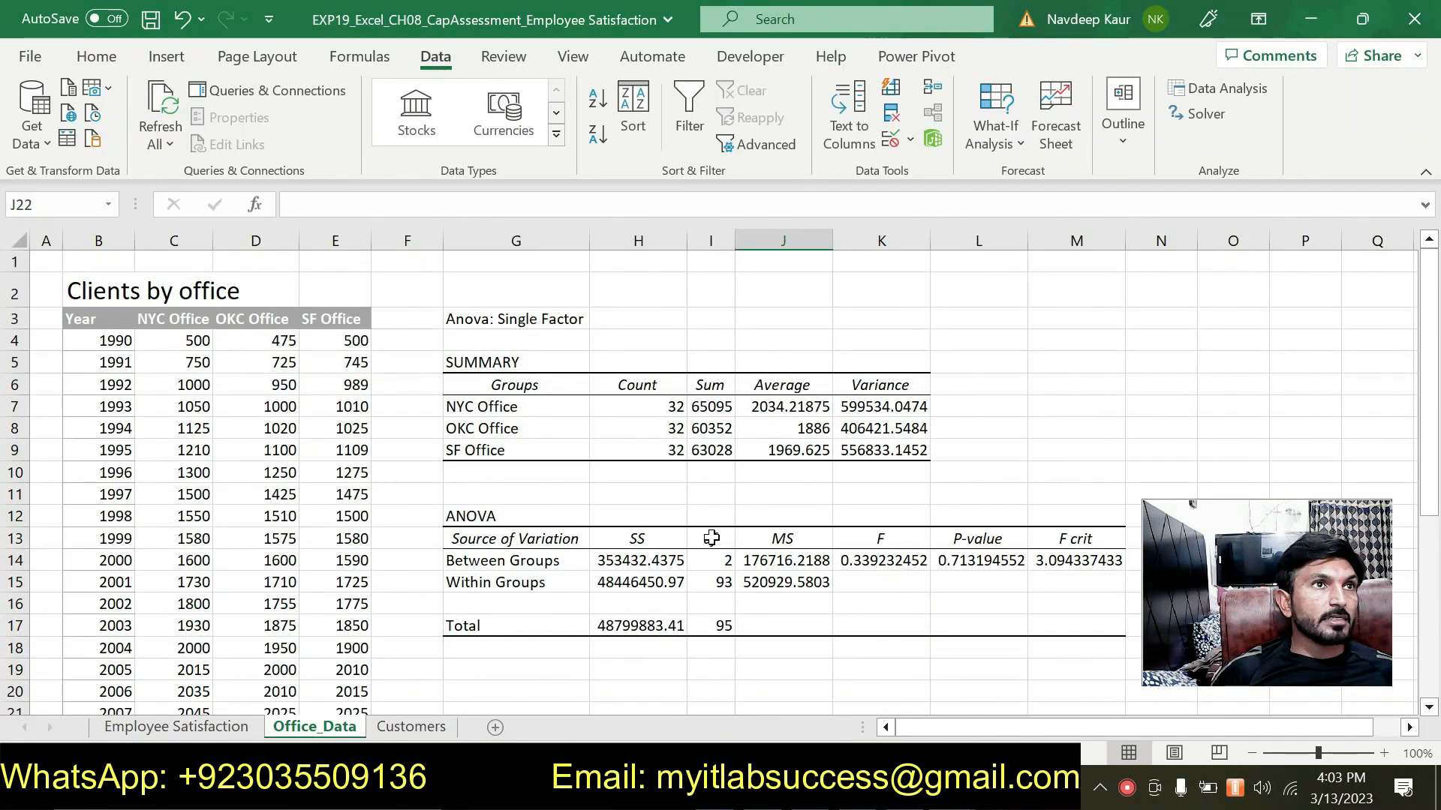
Step: In the Word instructions, clear the green highlight from step 8 and highlight the step 9 text in green
click(906, 789)
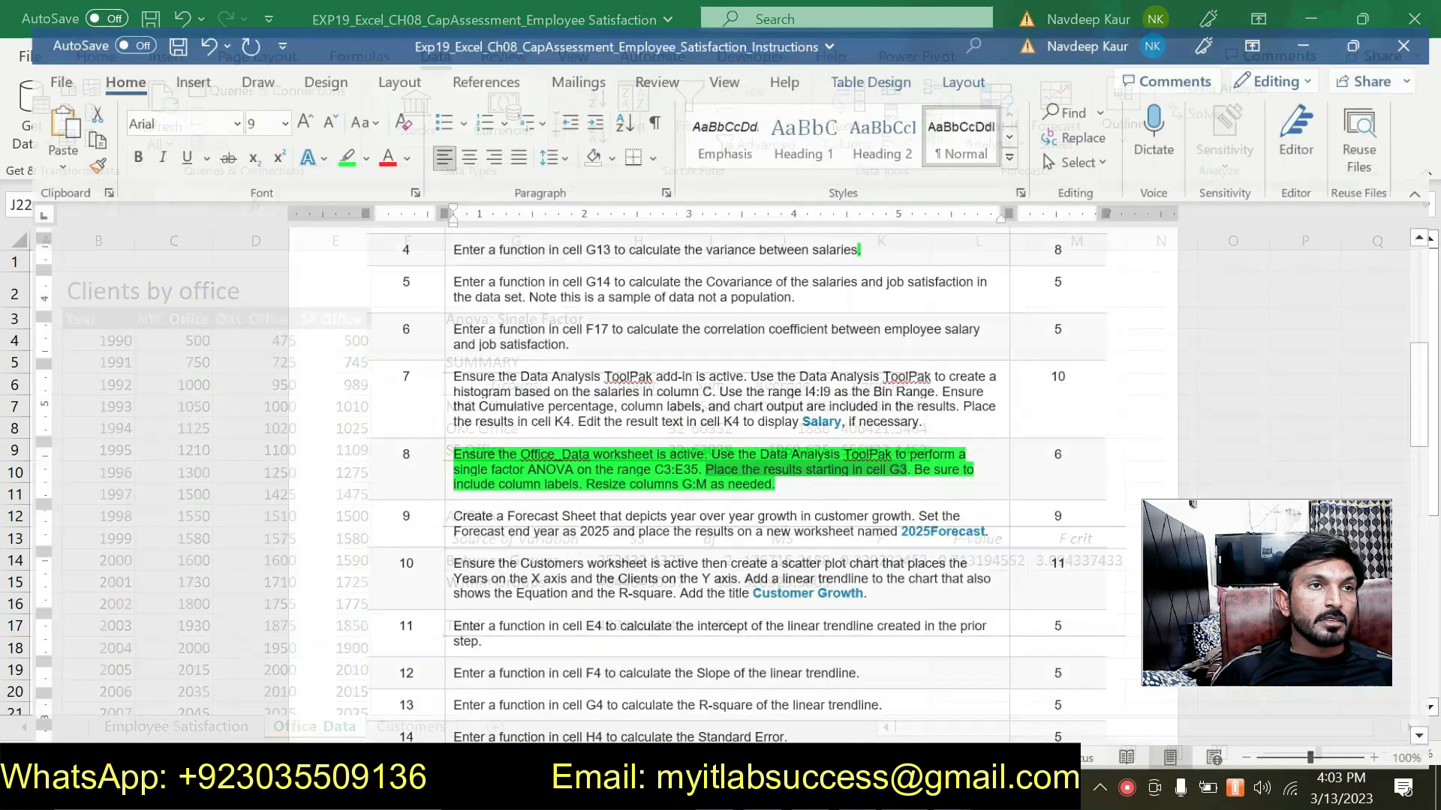
scroll(720, 450, down, 3)
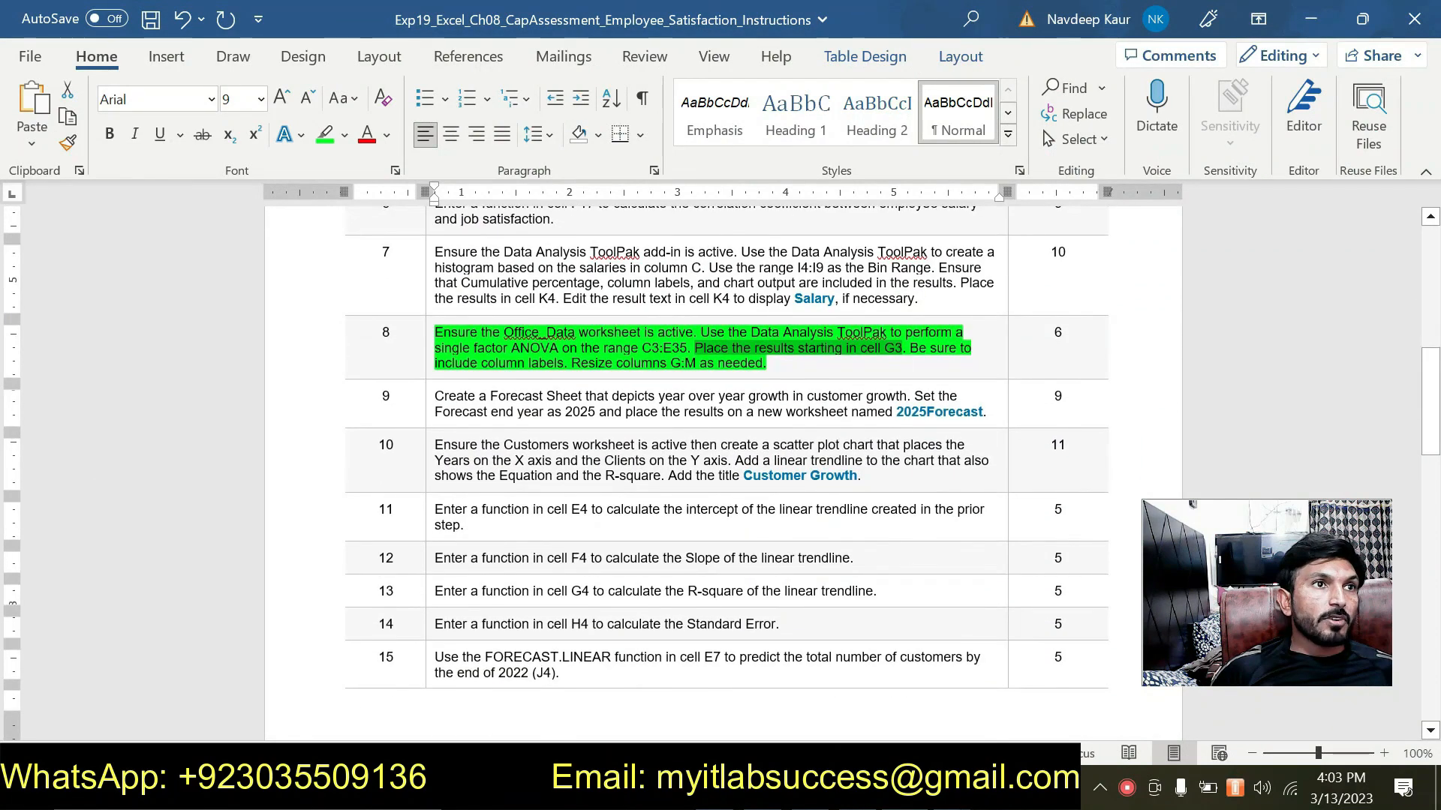
drag(776, 366, 435, 333)
click(324, 135)
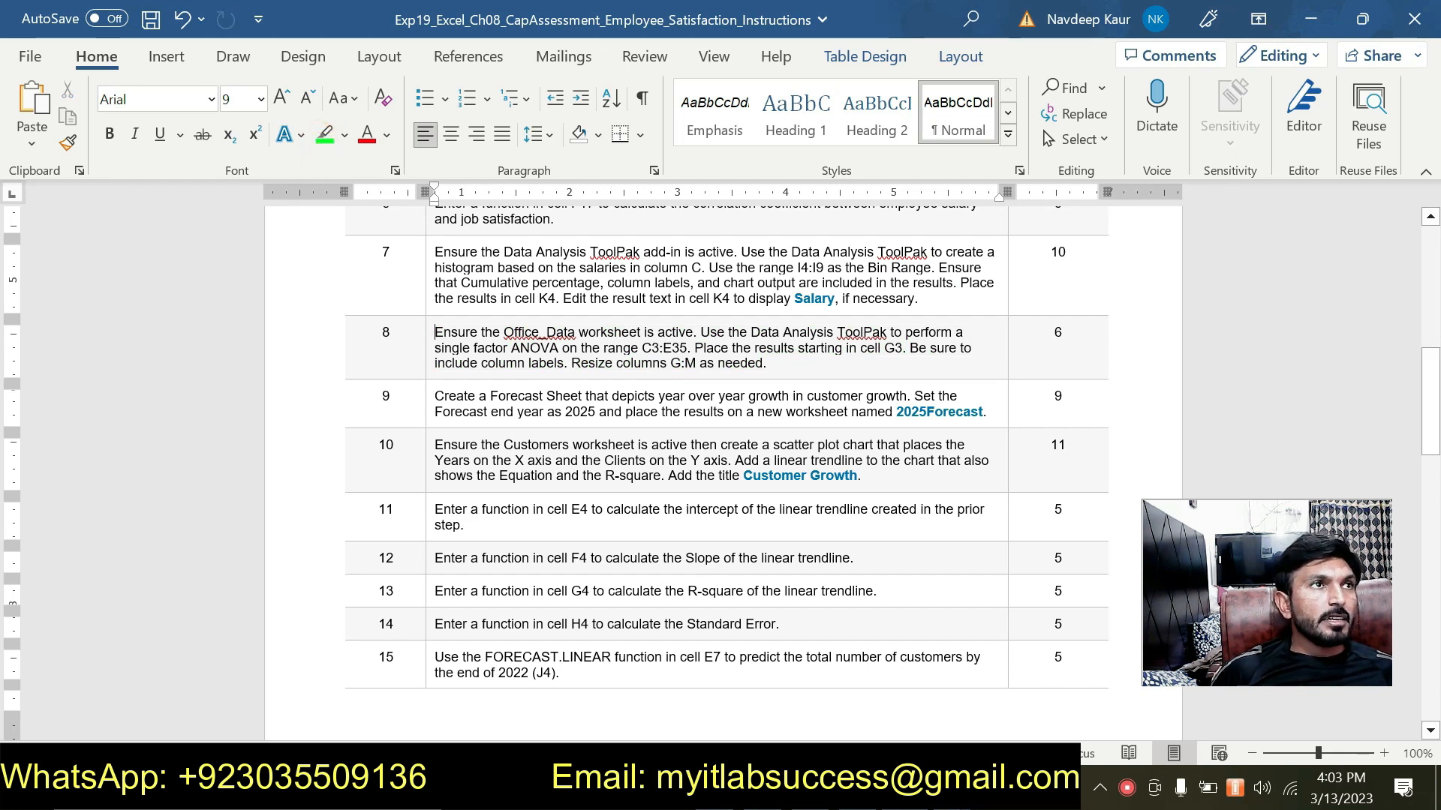
drag(435, 397, 982, 412)
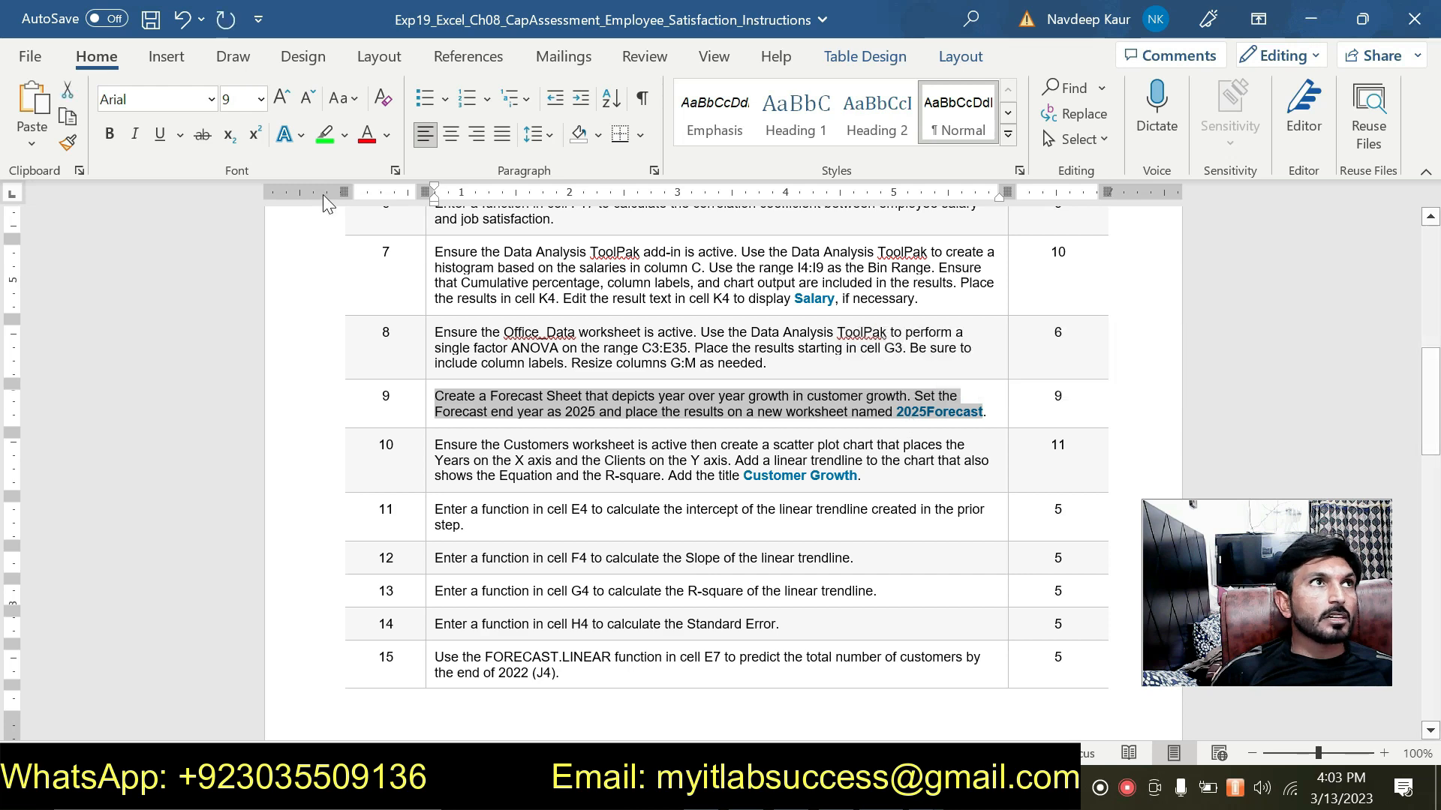
click(325, 135)
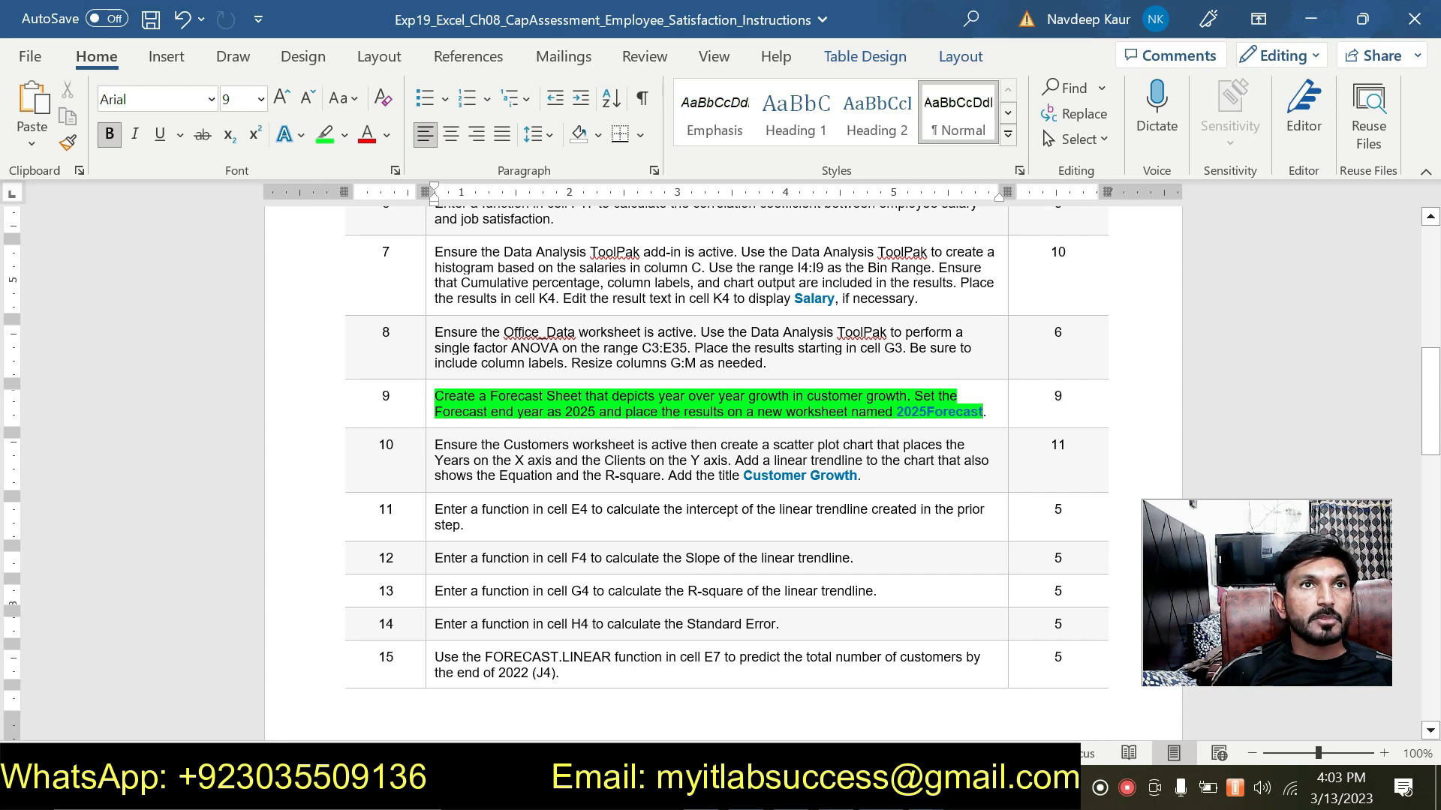
Step: Switch to Excel and start a Forecast Sheet from the Clients by office data on Office_Data, moving the preview dialog aside
click(882, 788)
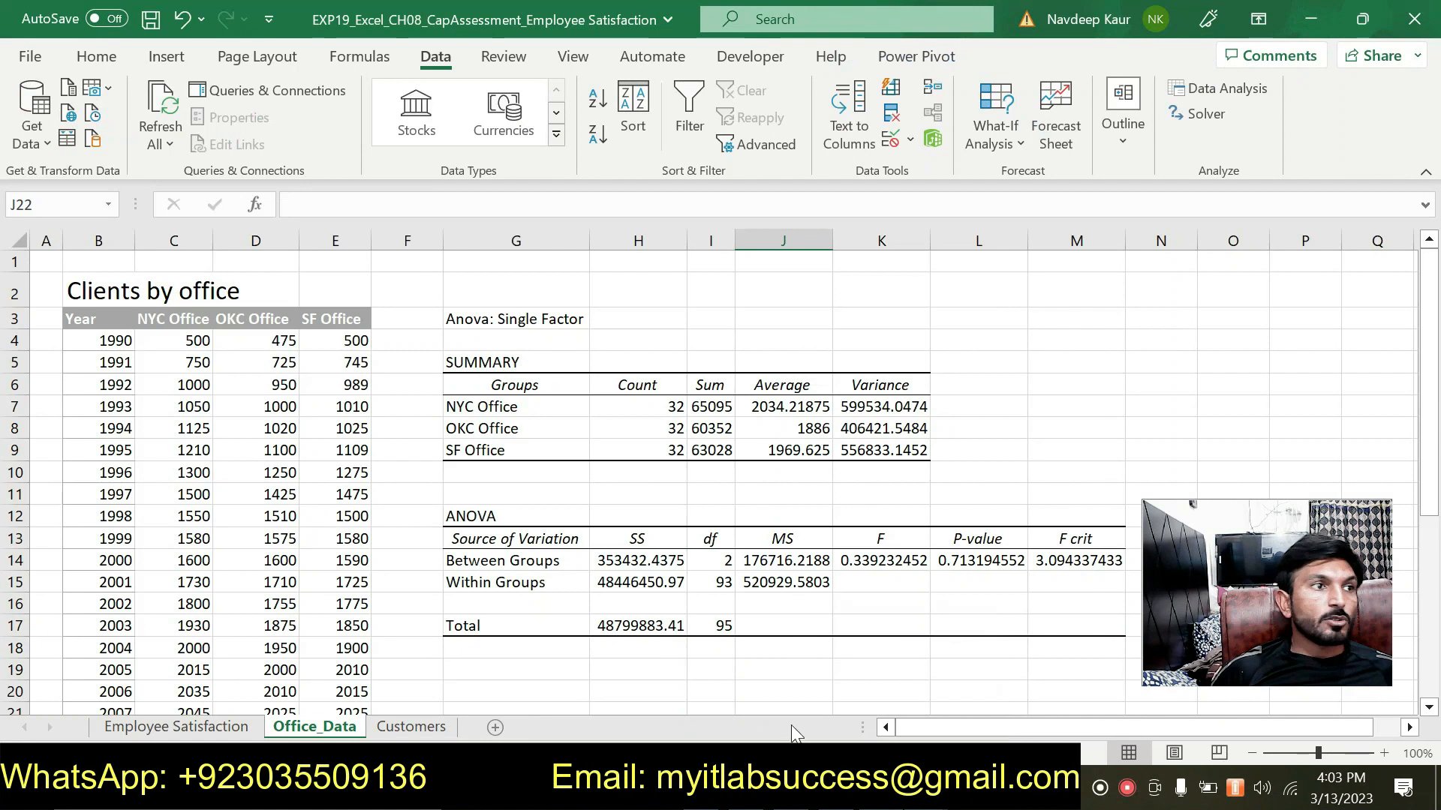
click(127, 370)
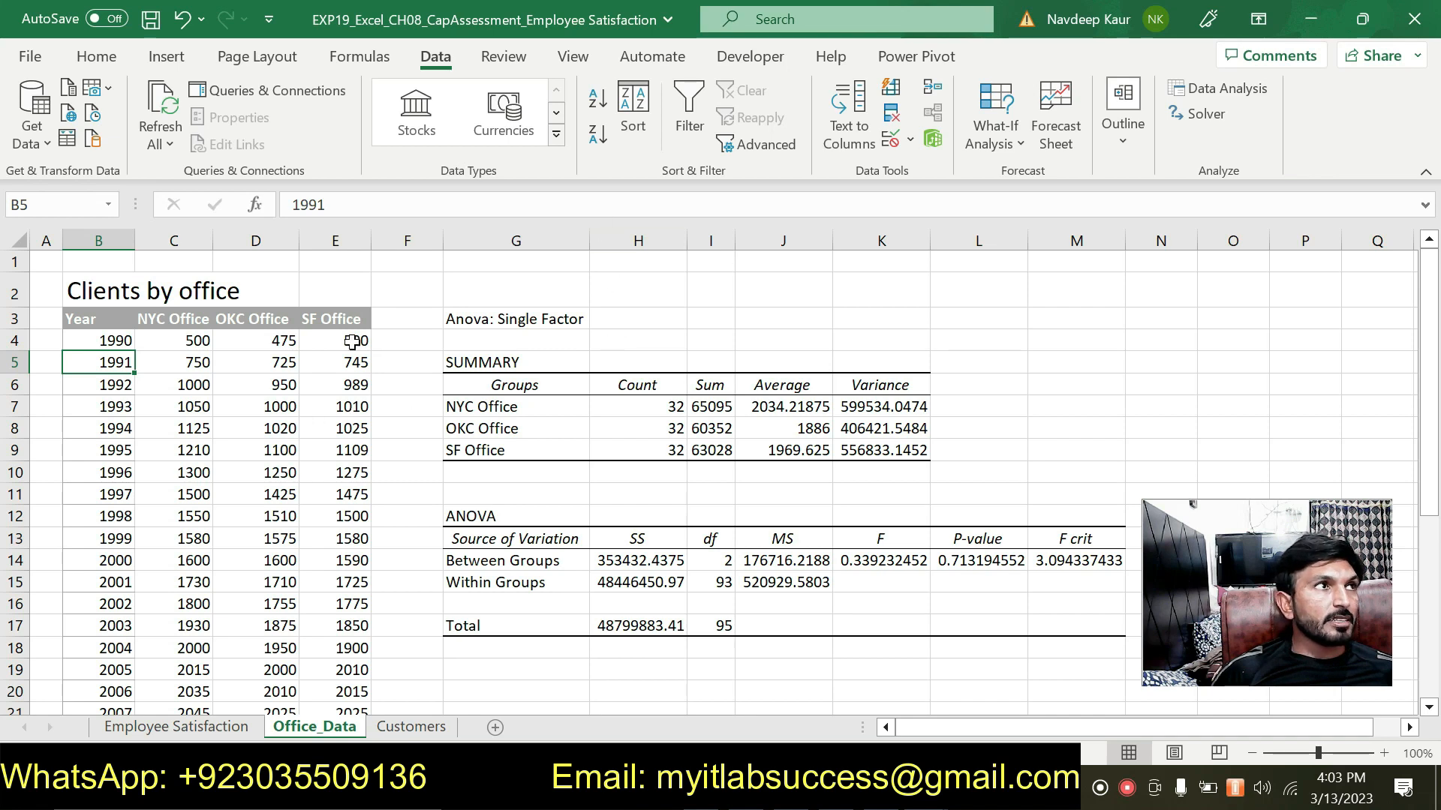
double_click(437, 57)
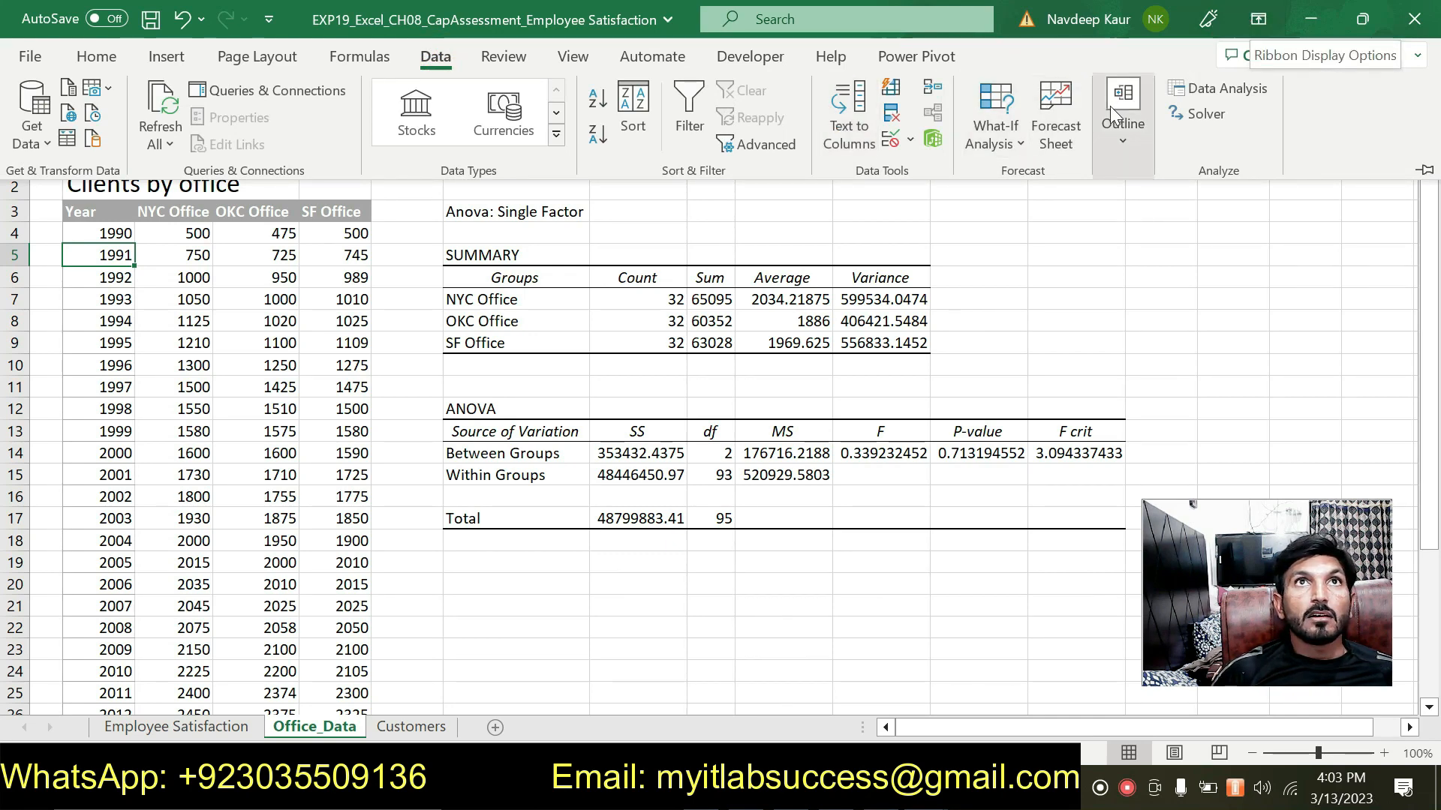
click(1055, 112)
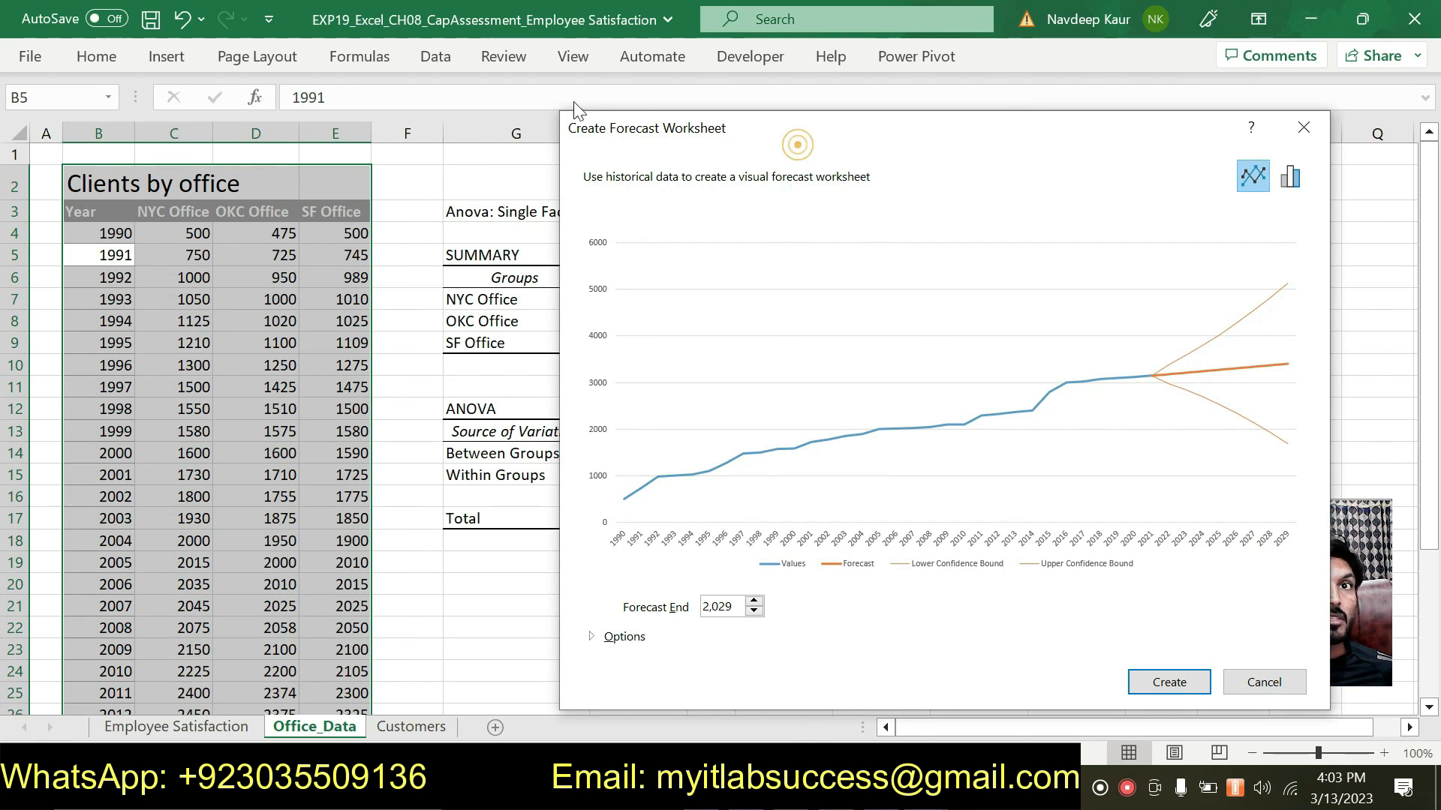
drag(741, 132, 490, 88)
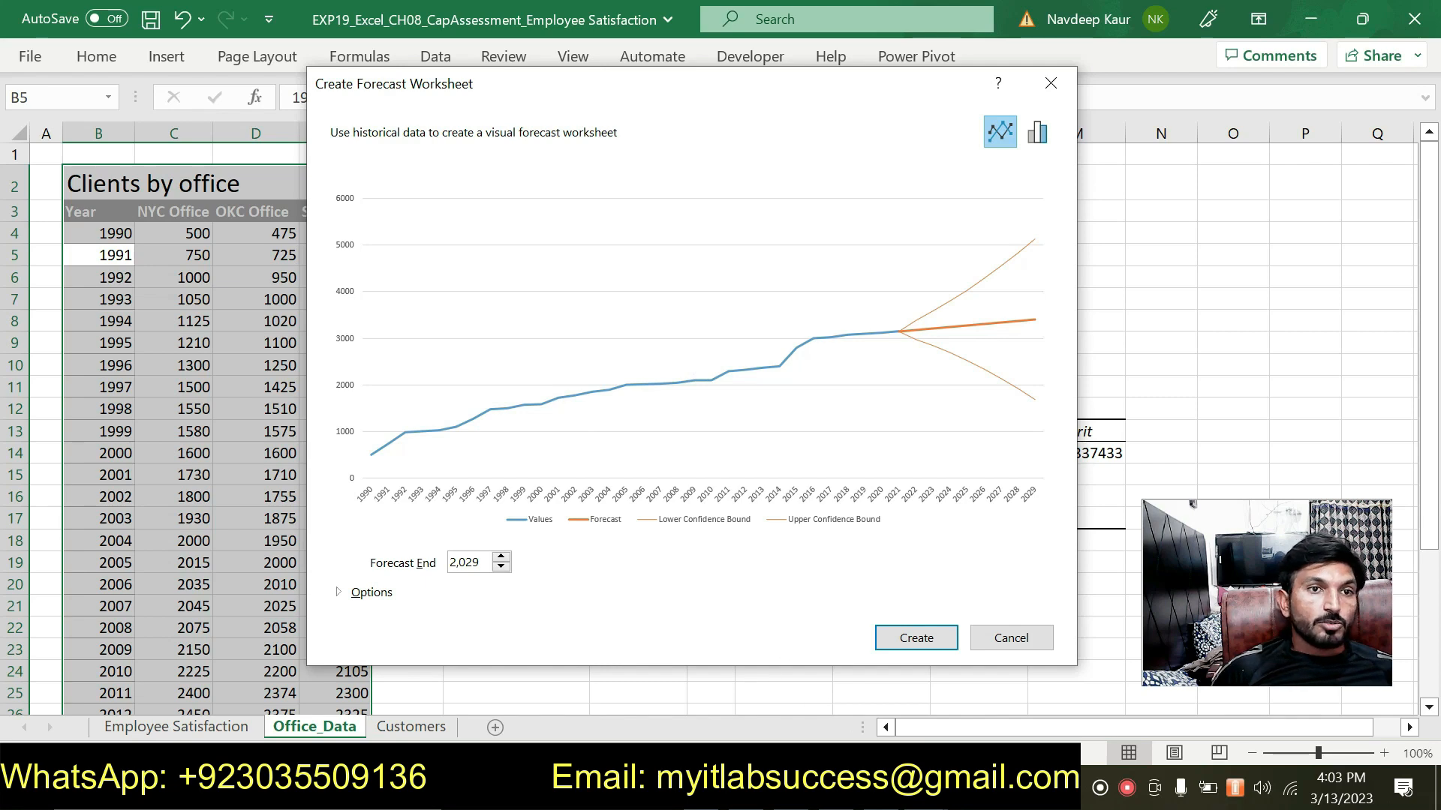
Step: Check the end year required by step 9 in Word and set the forecast end to 2025
key(alt+Tab)
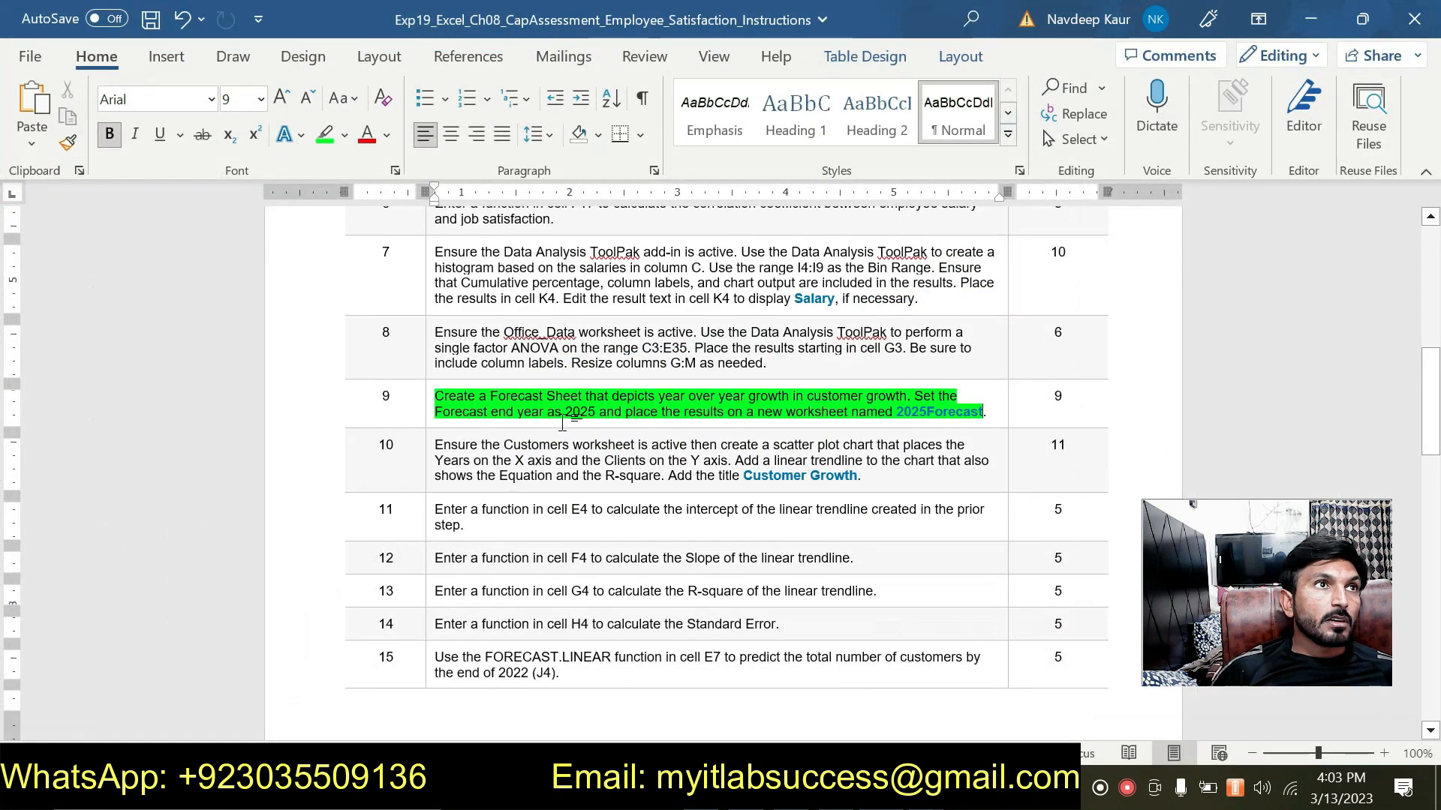
double_click(570, 410)
key(ctrl+c)
key(alt+Tab)
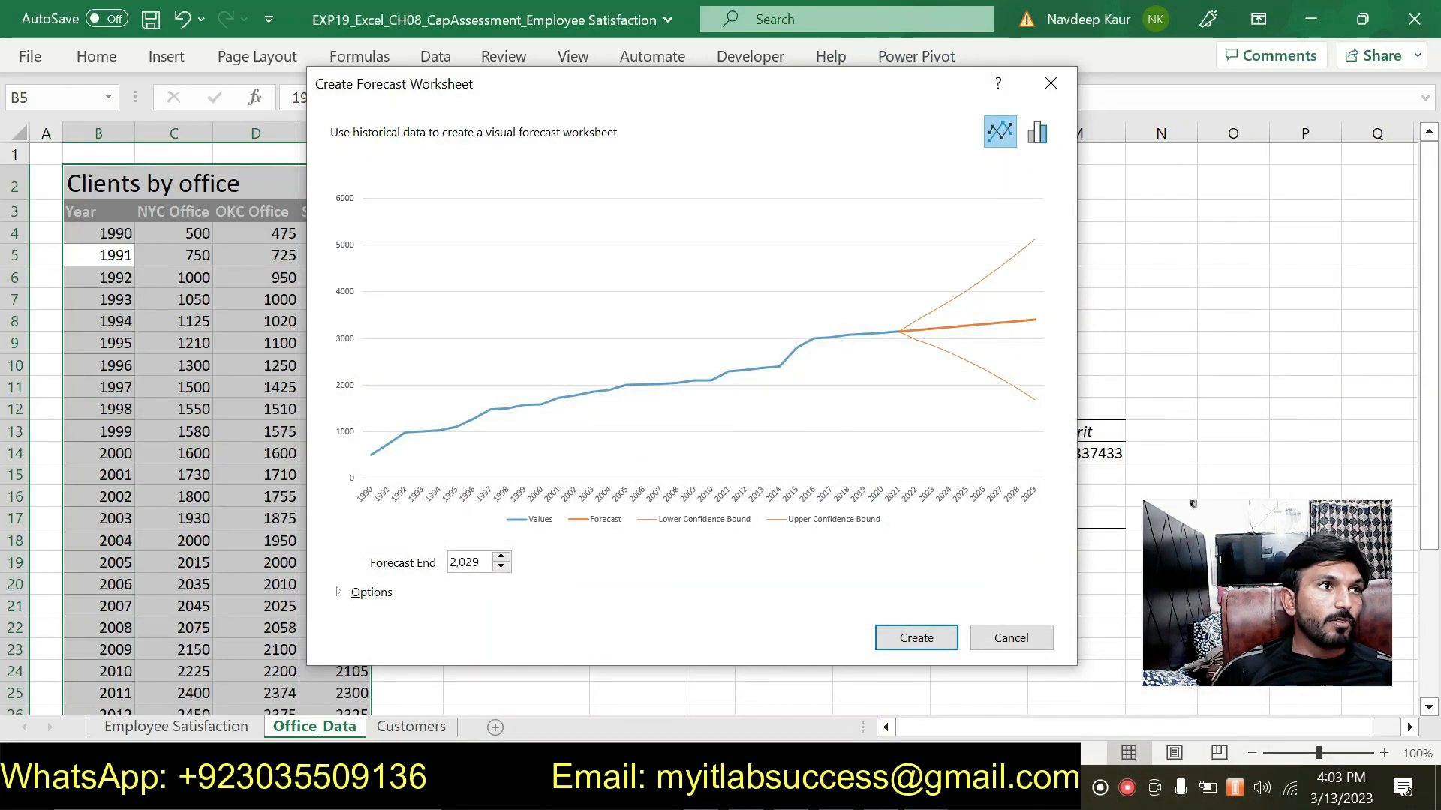
click(500, 568)
click(500, 567)
click(500, 568)
click(501, 567)
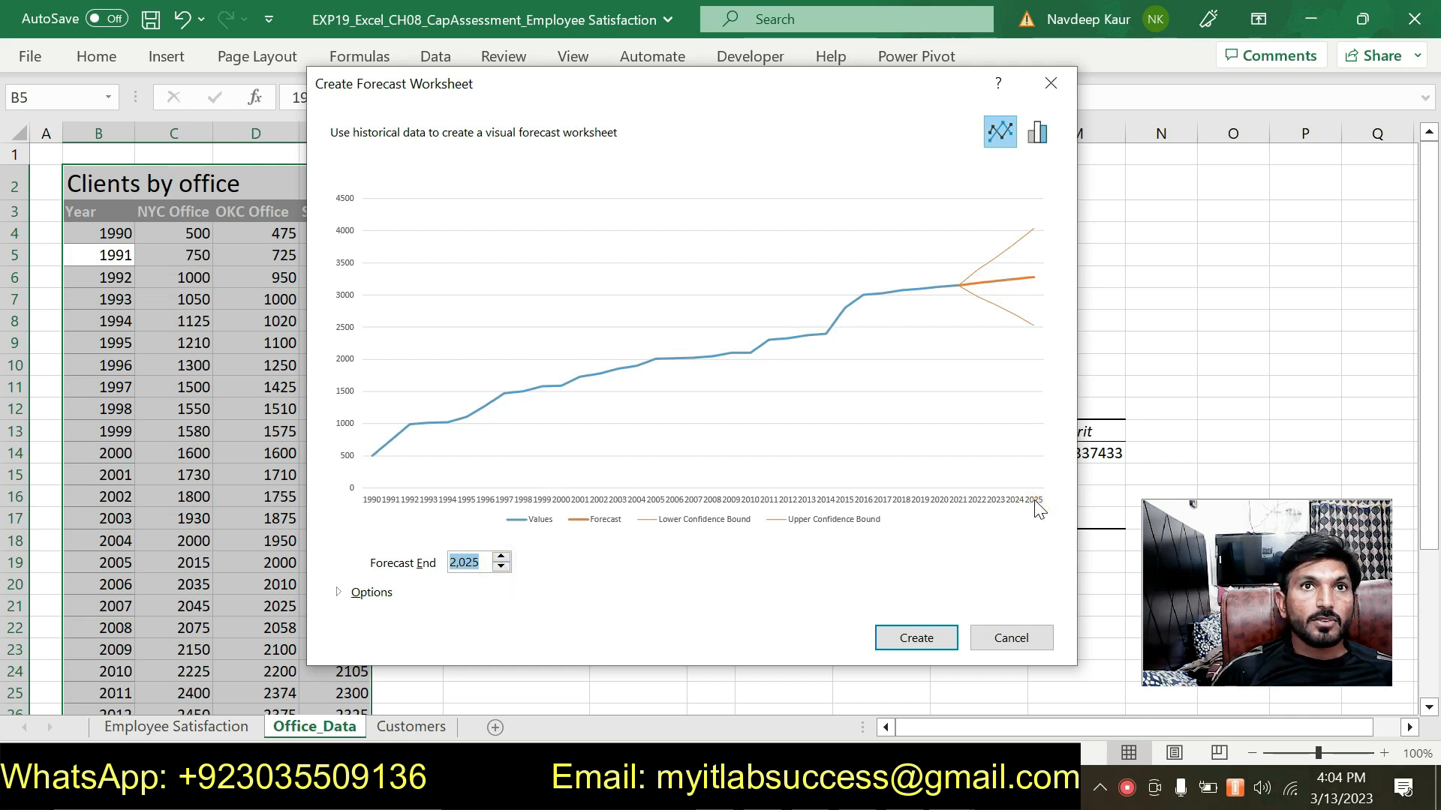
Step: Try forecast end years 2026 and 2027, and return the forecast end to 2025
click(501, 558)
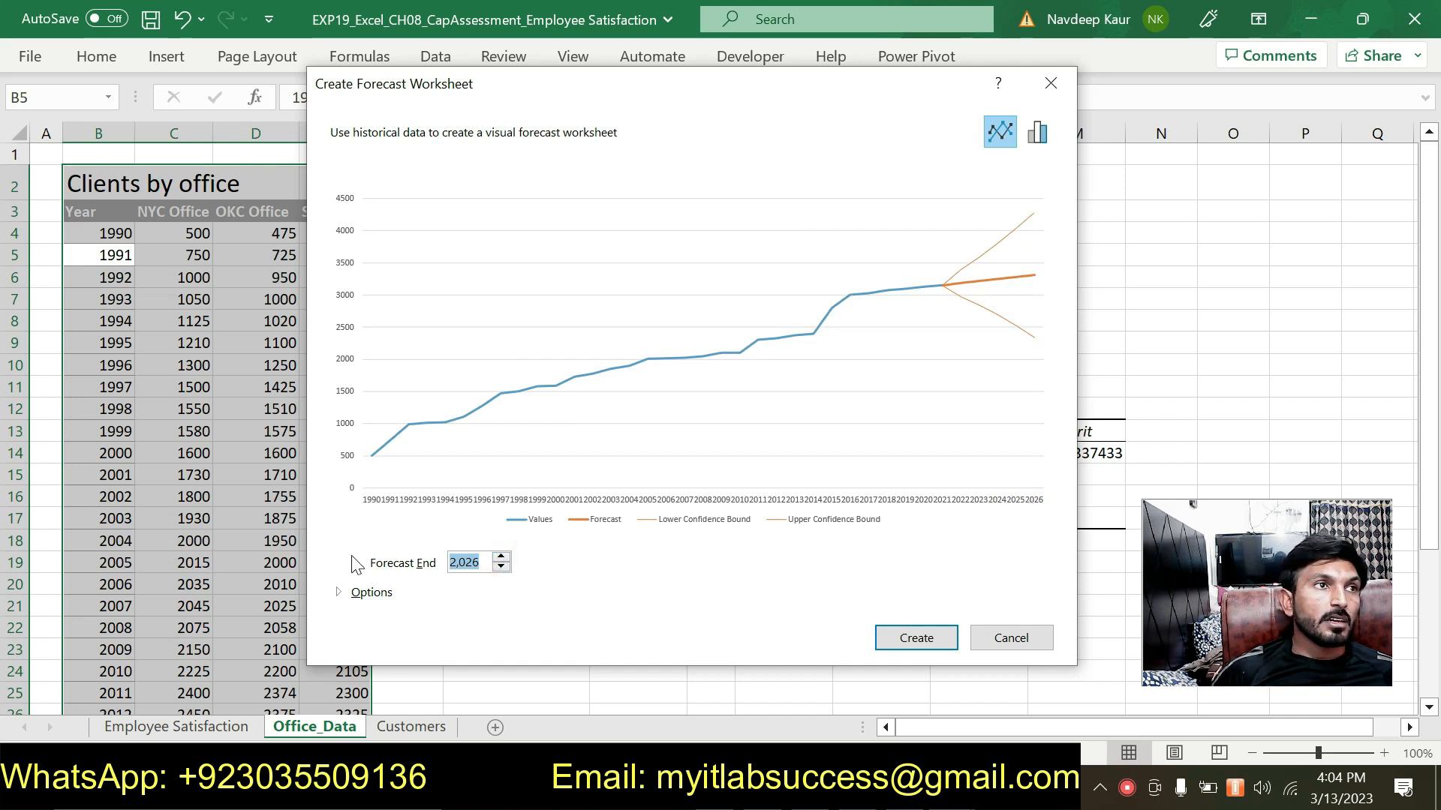
click(501, 558)
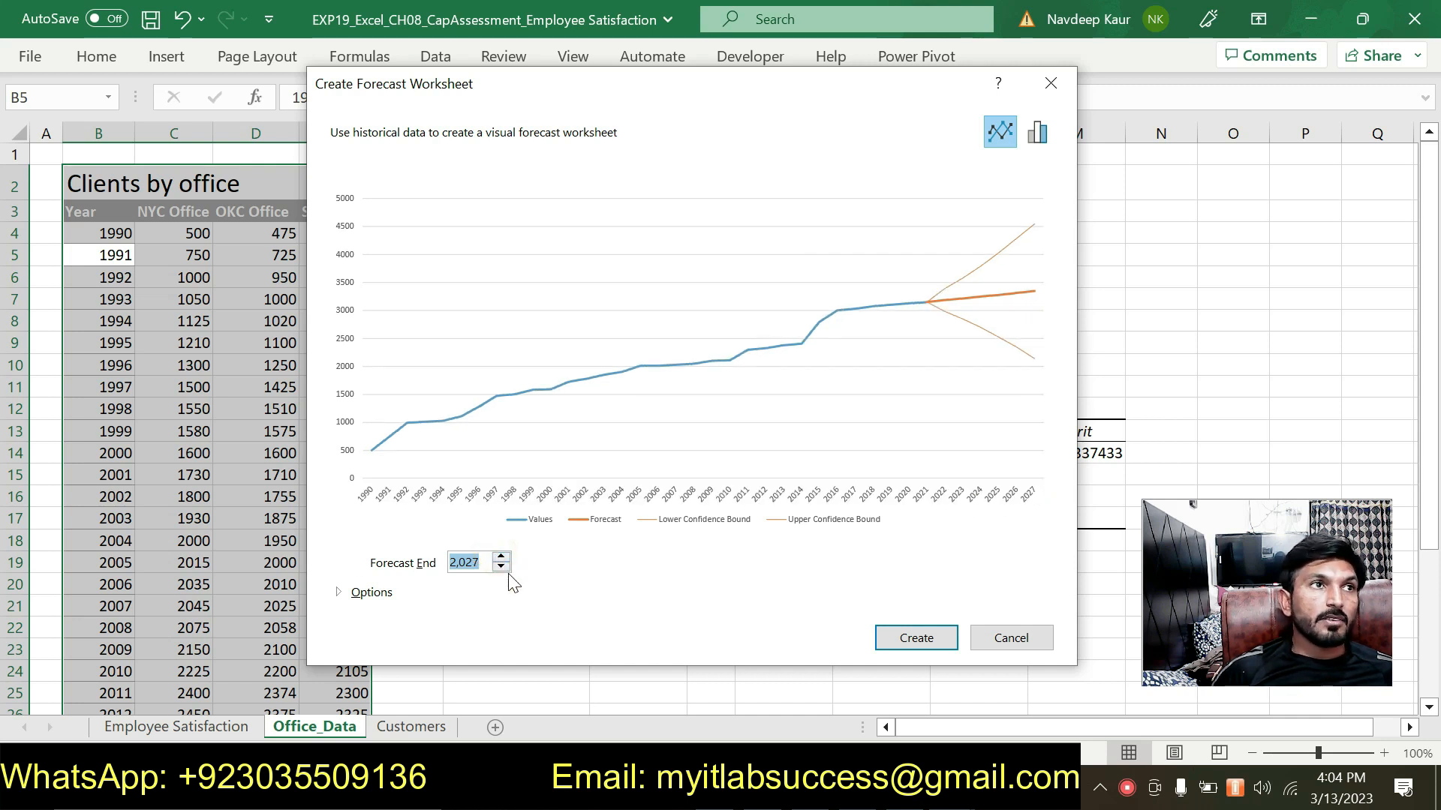
click(501, 567)
click(501, 567)
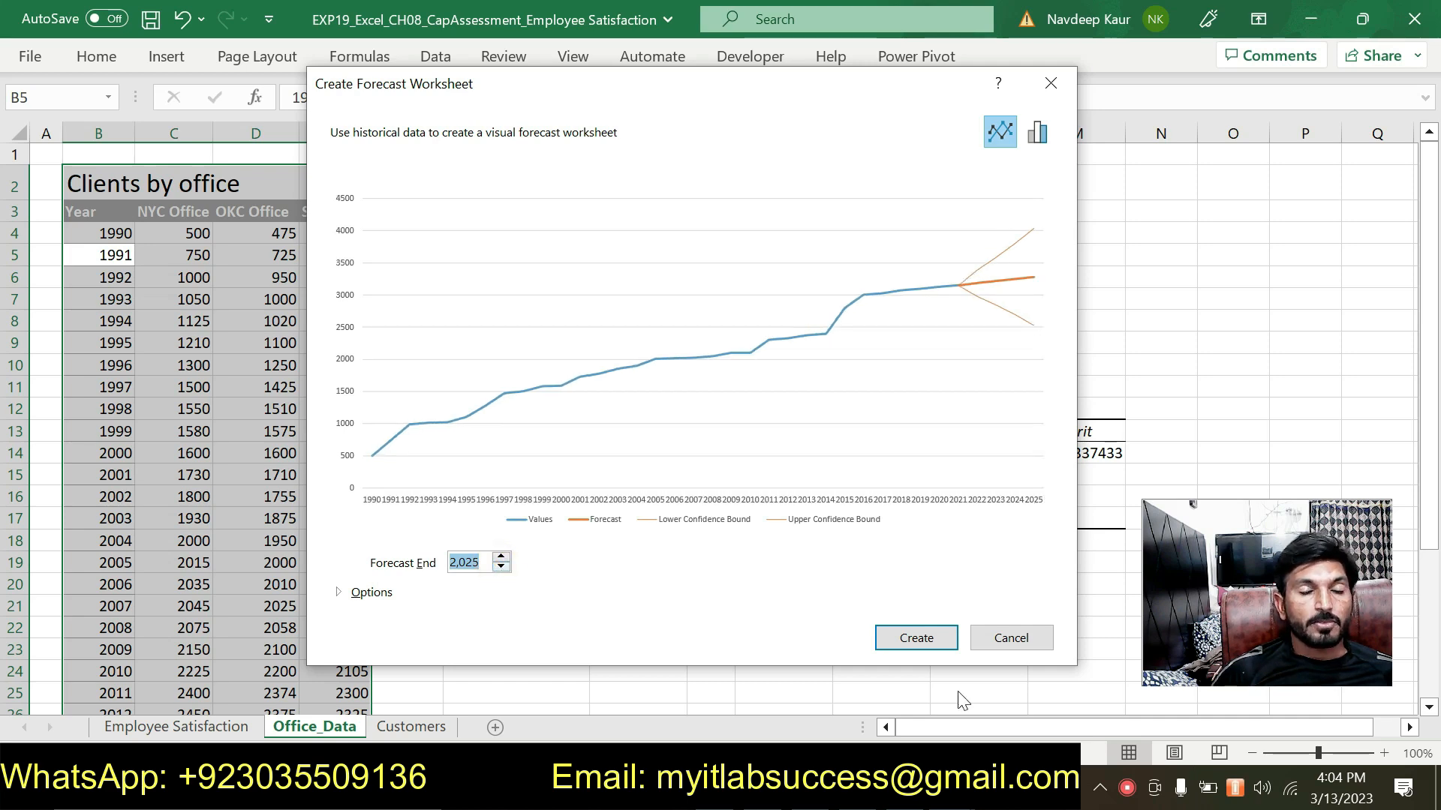
Step: Create the forecast worksheet, dismiss its information message, and rename the new sheet 2025Forecast
click(921, 639)
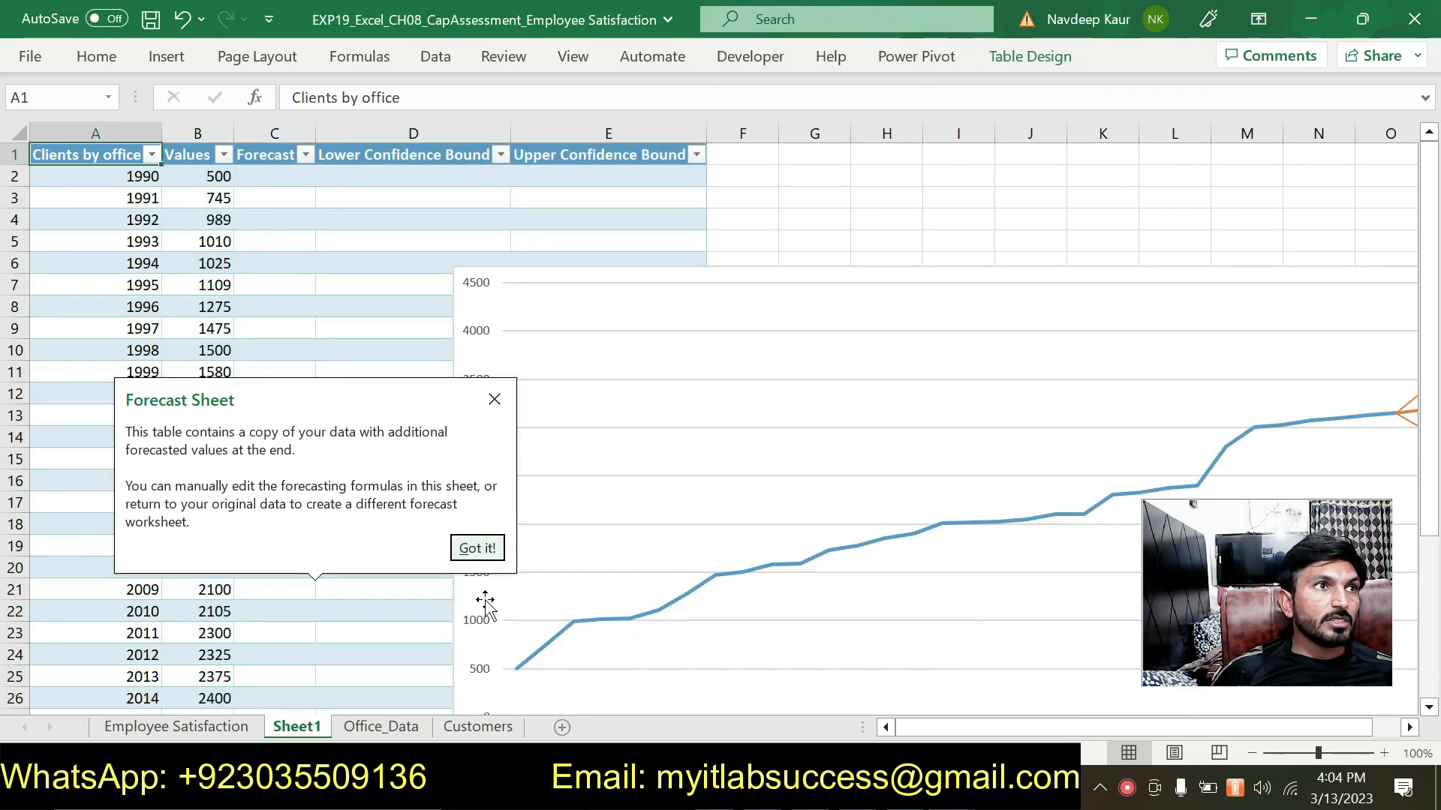
click(494, 398)
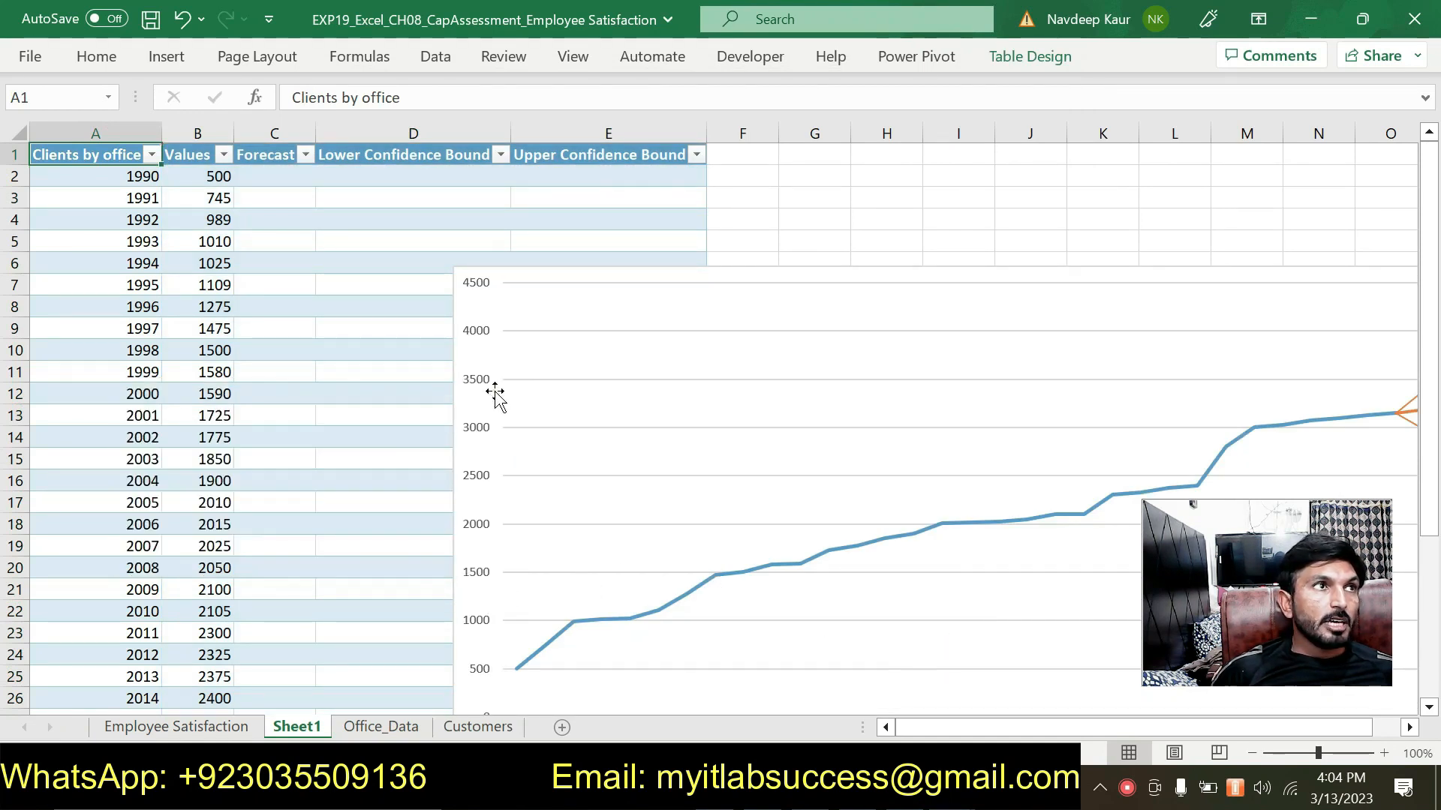
double_click(301, 726)
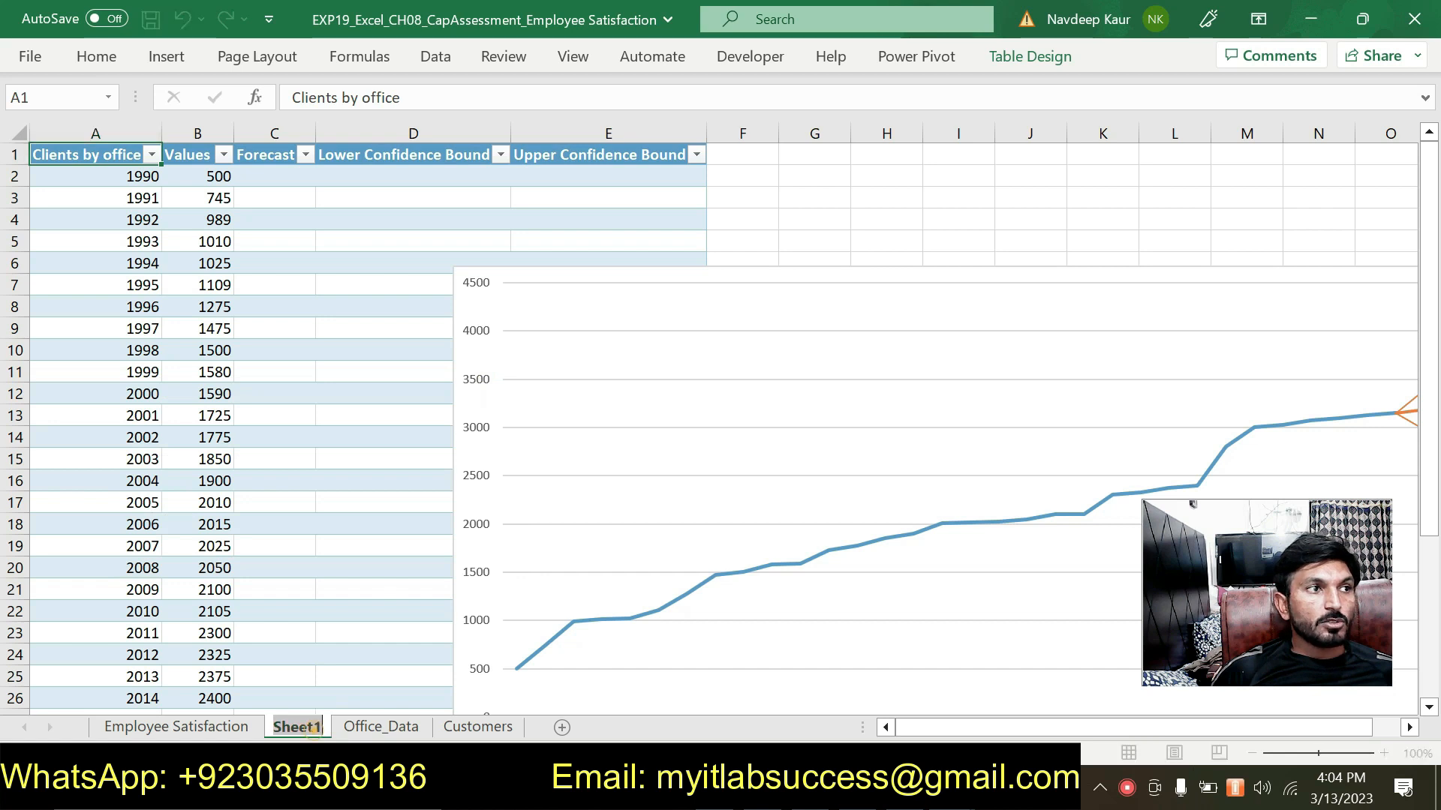
text(20)
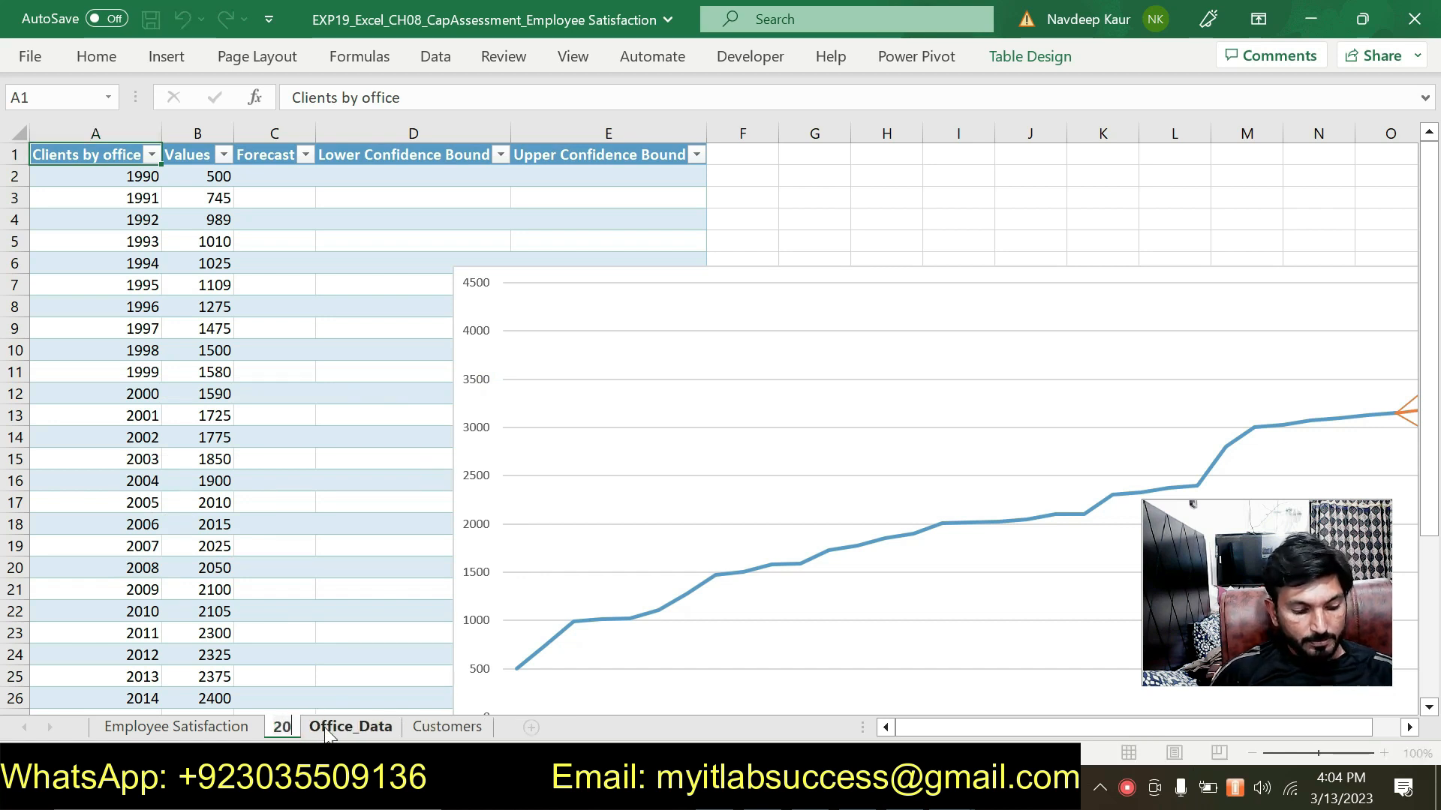
text(25F)
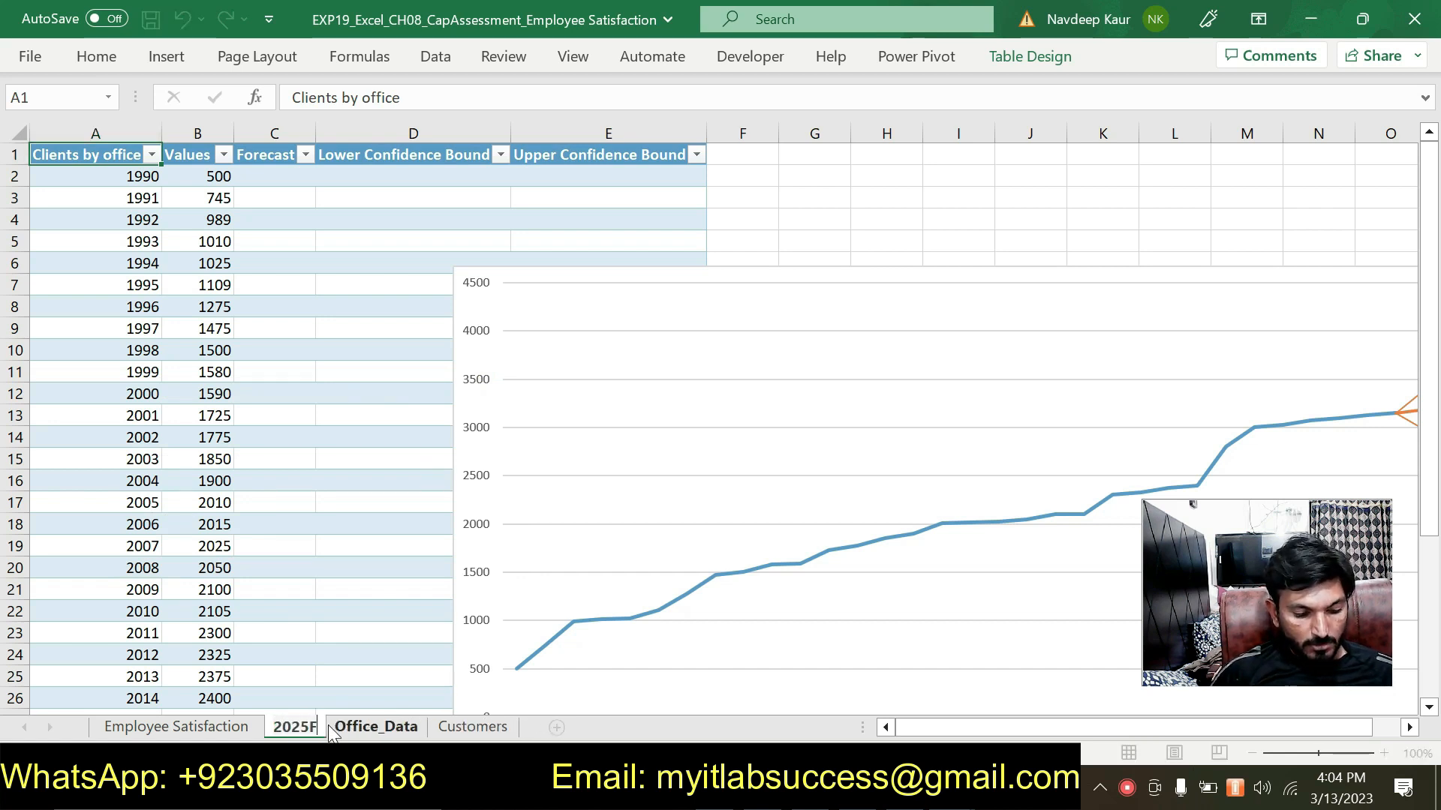
text(ore)
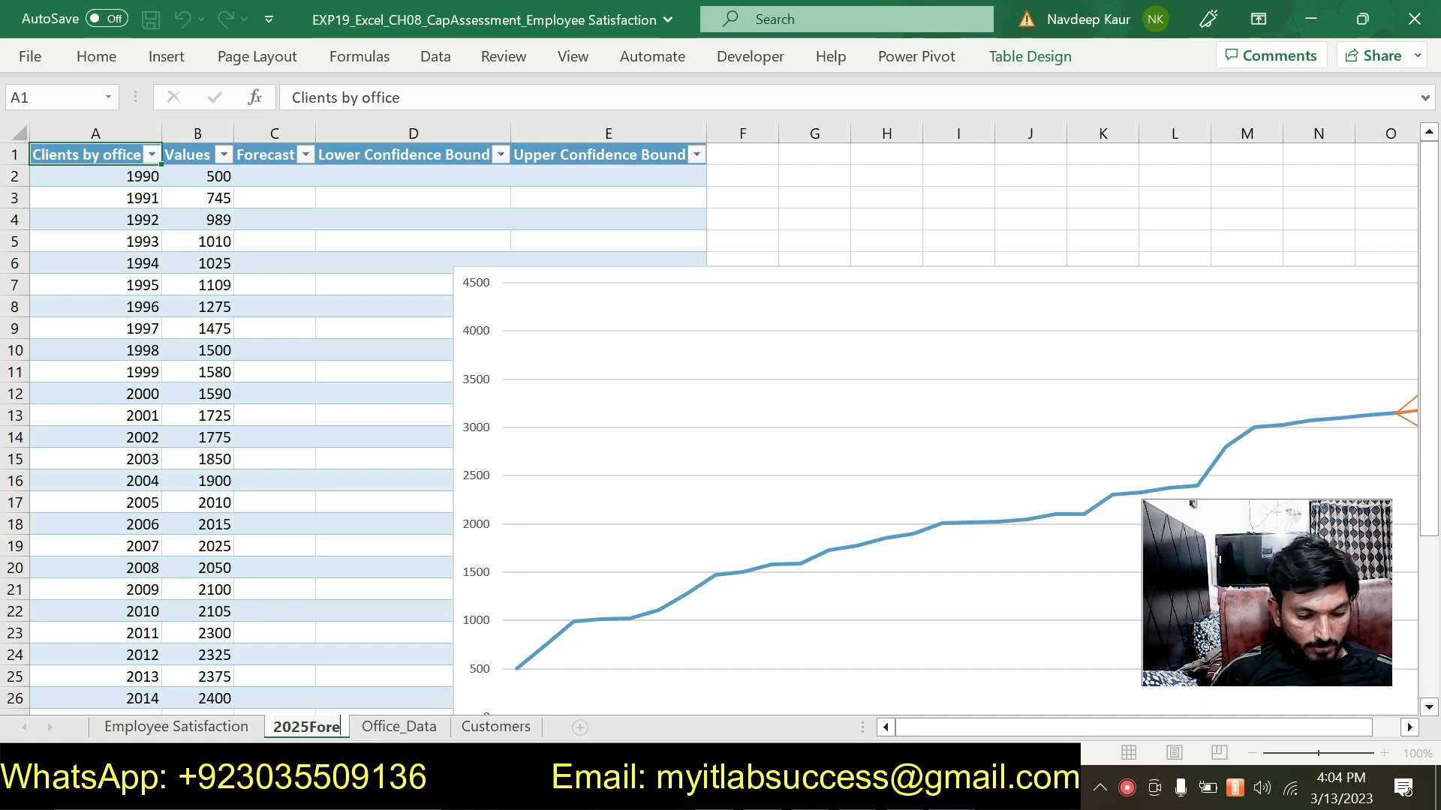
text(cast)
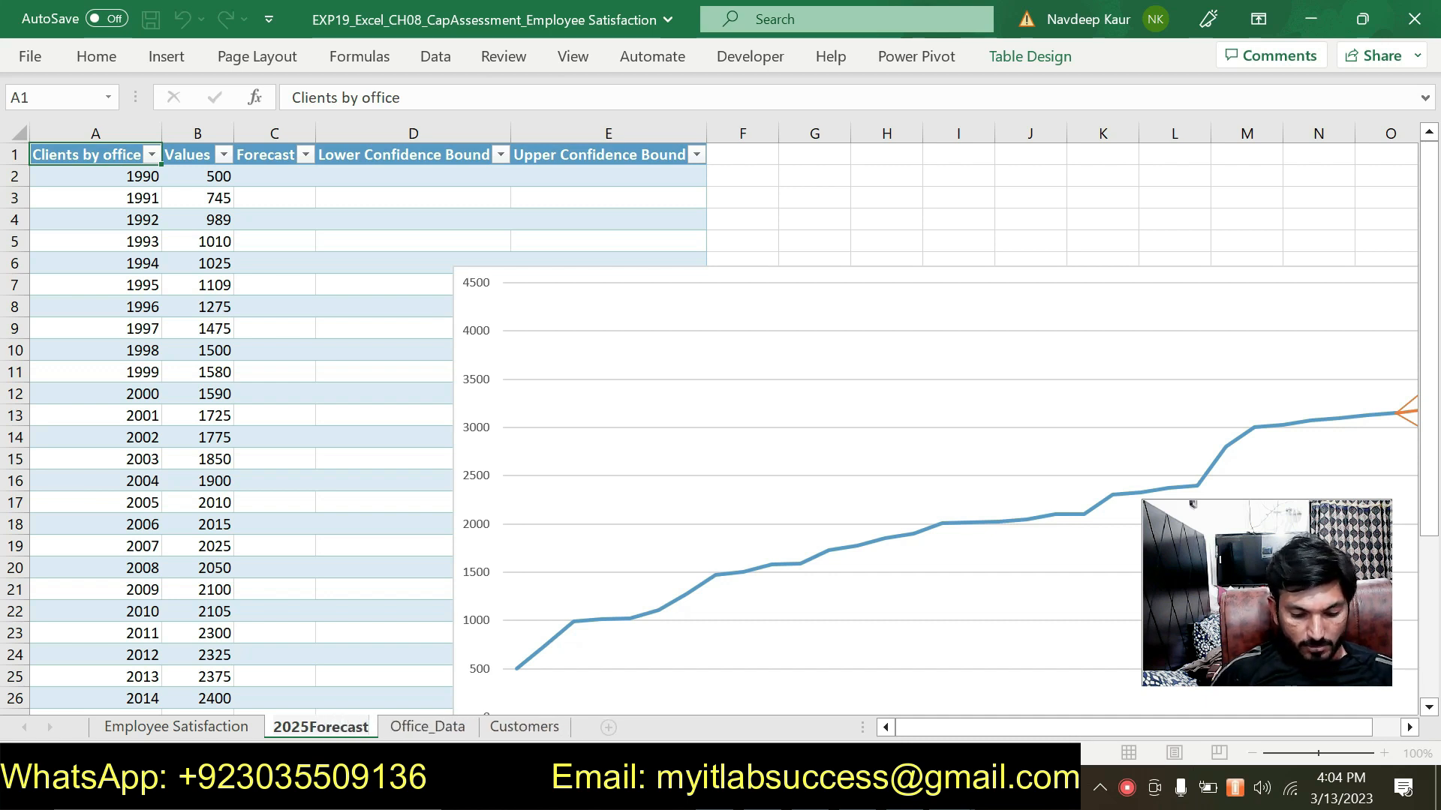
key(Return)
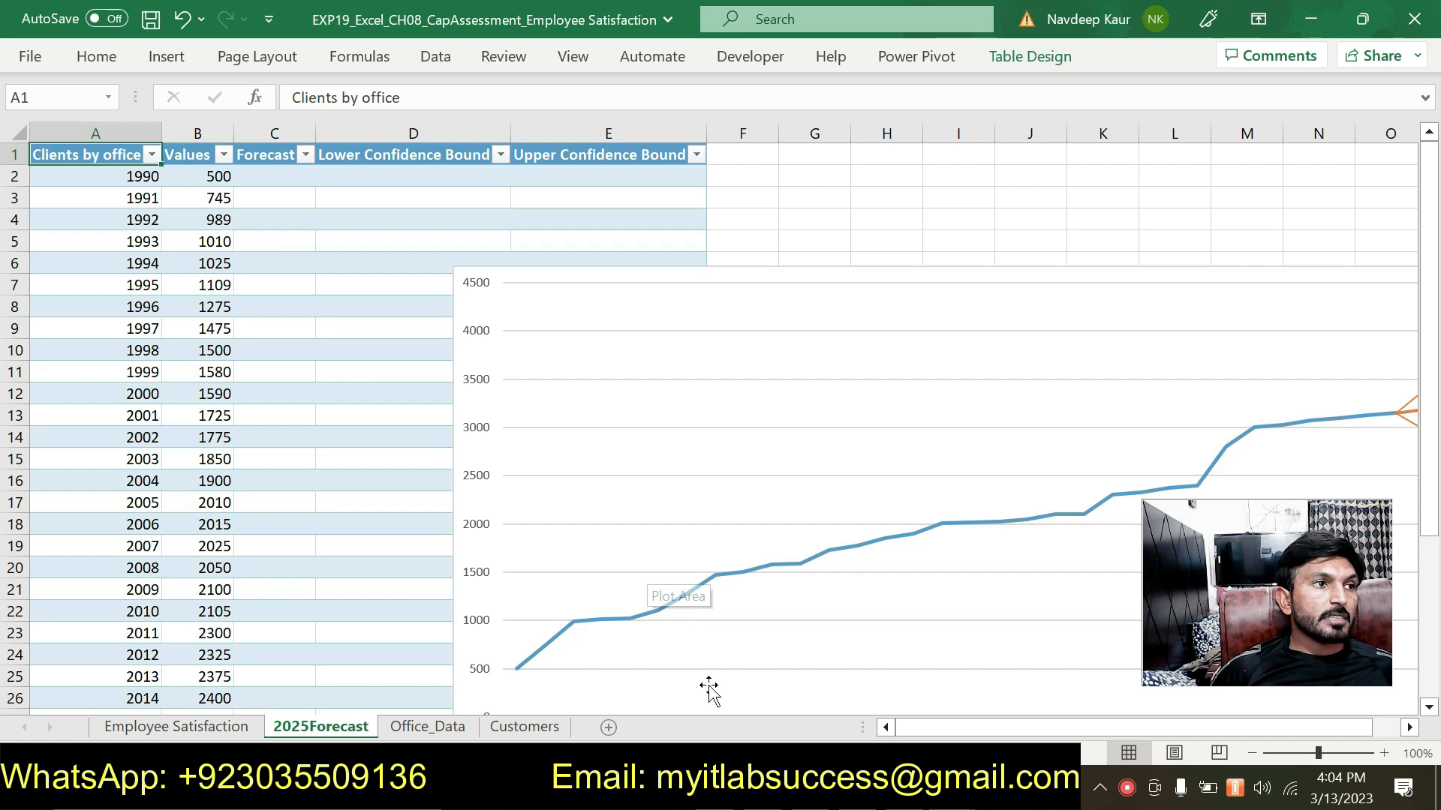
Step: Review the instruction list in Word around step 9, down to the final steps and back up to the first ones
key(alt+Tab)
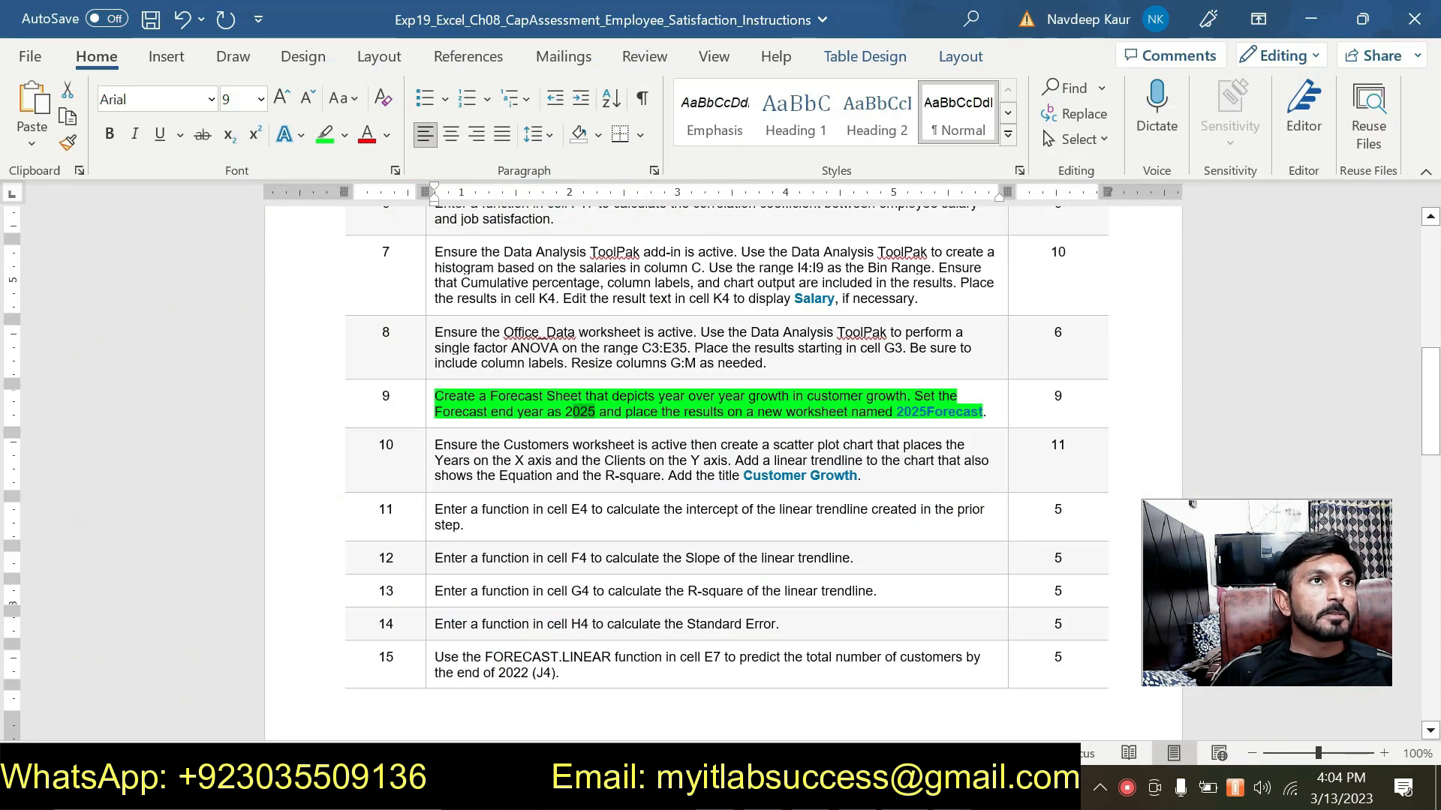
scroll(692, 533, down, 5)
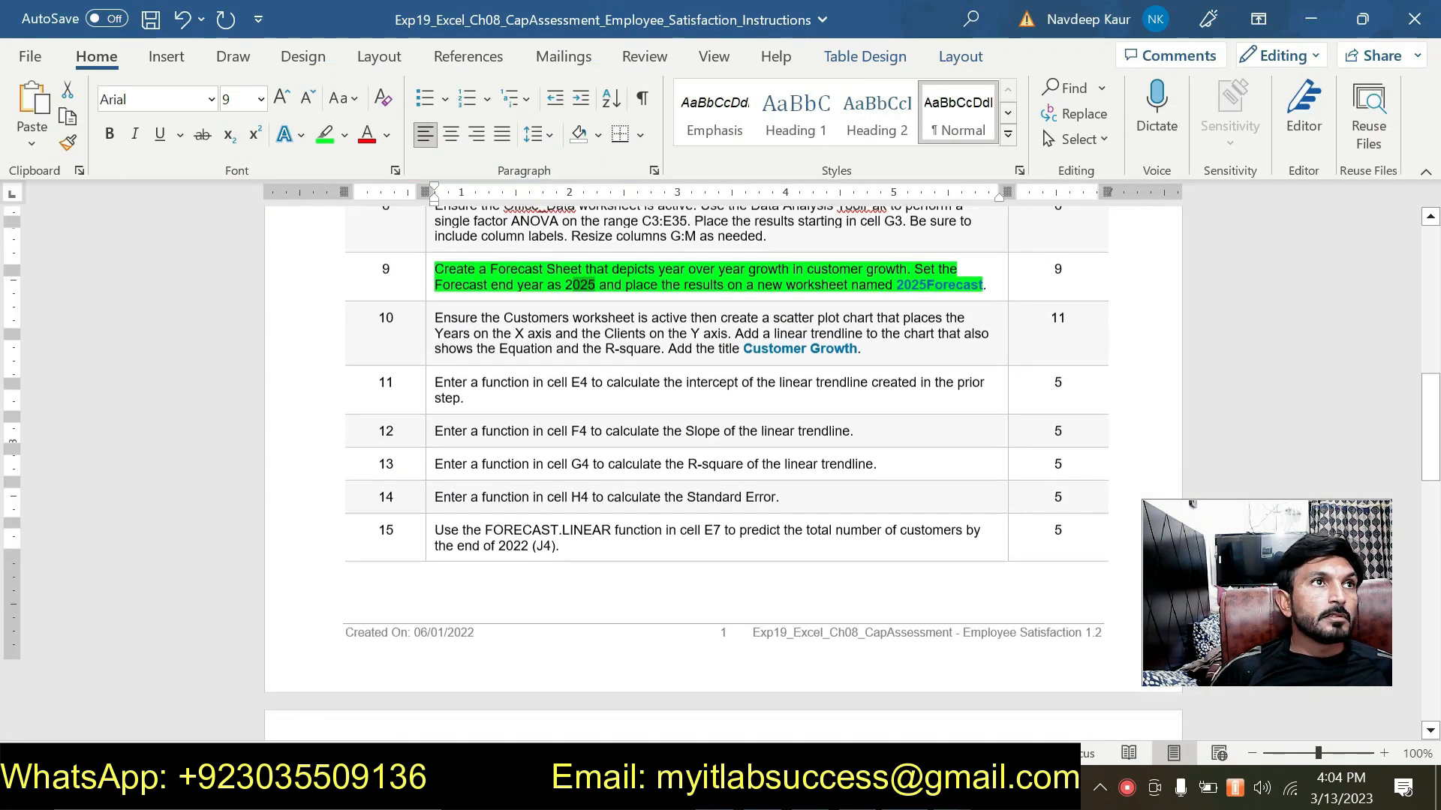
scroll(690, 529, down, 2)
scroll(691, 529, up, 4)
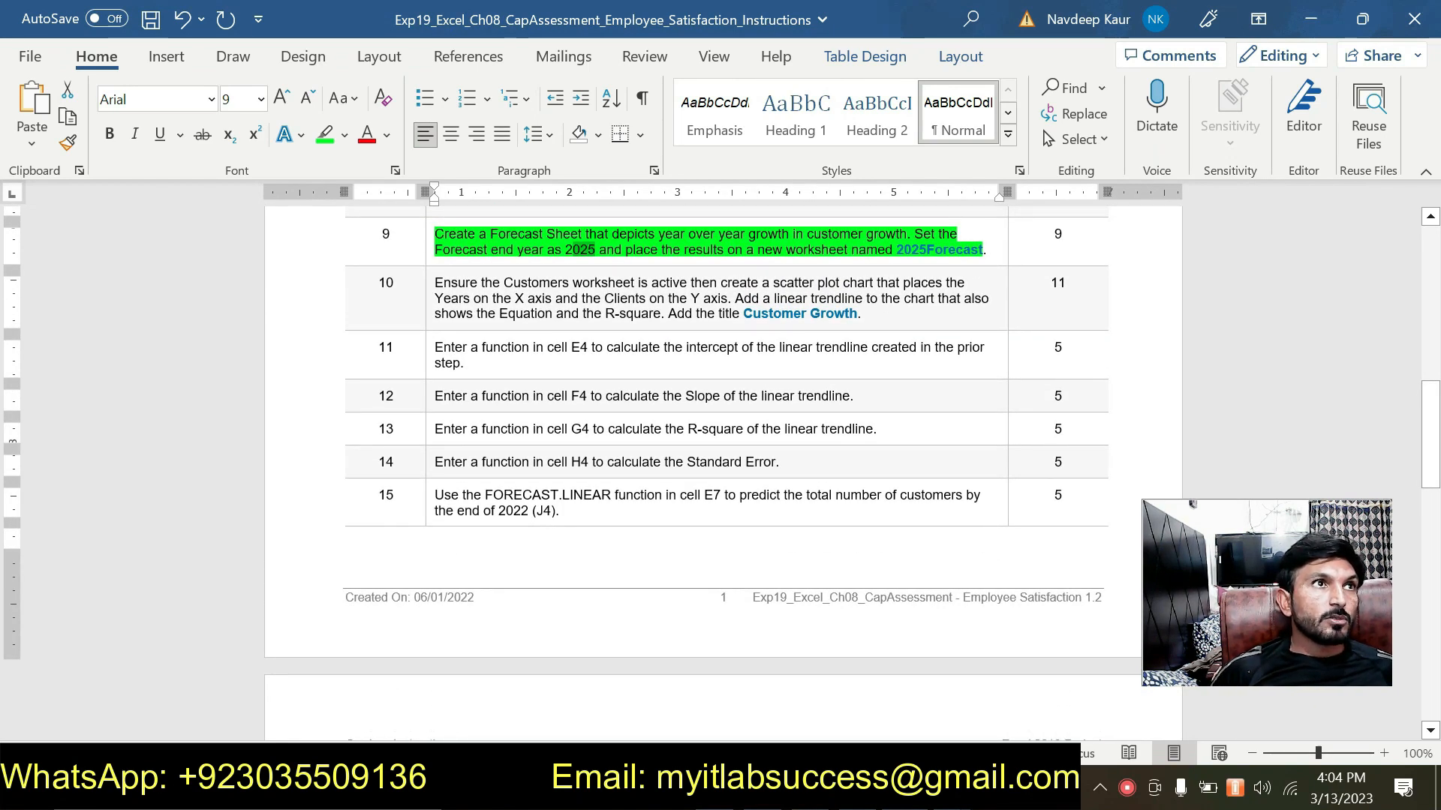
scroll(687, 538, down, 3)
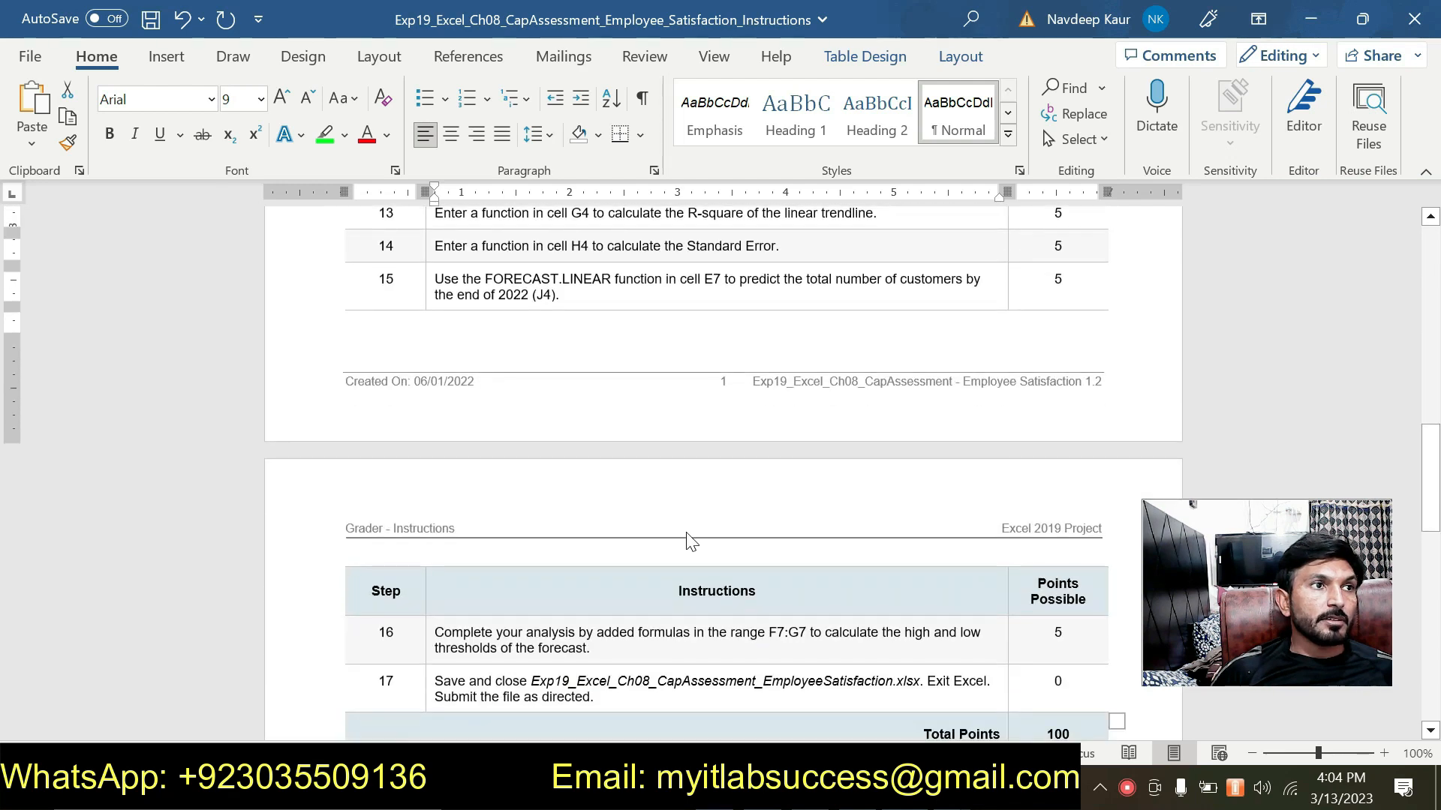
scroll(686, 534, up, 4)
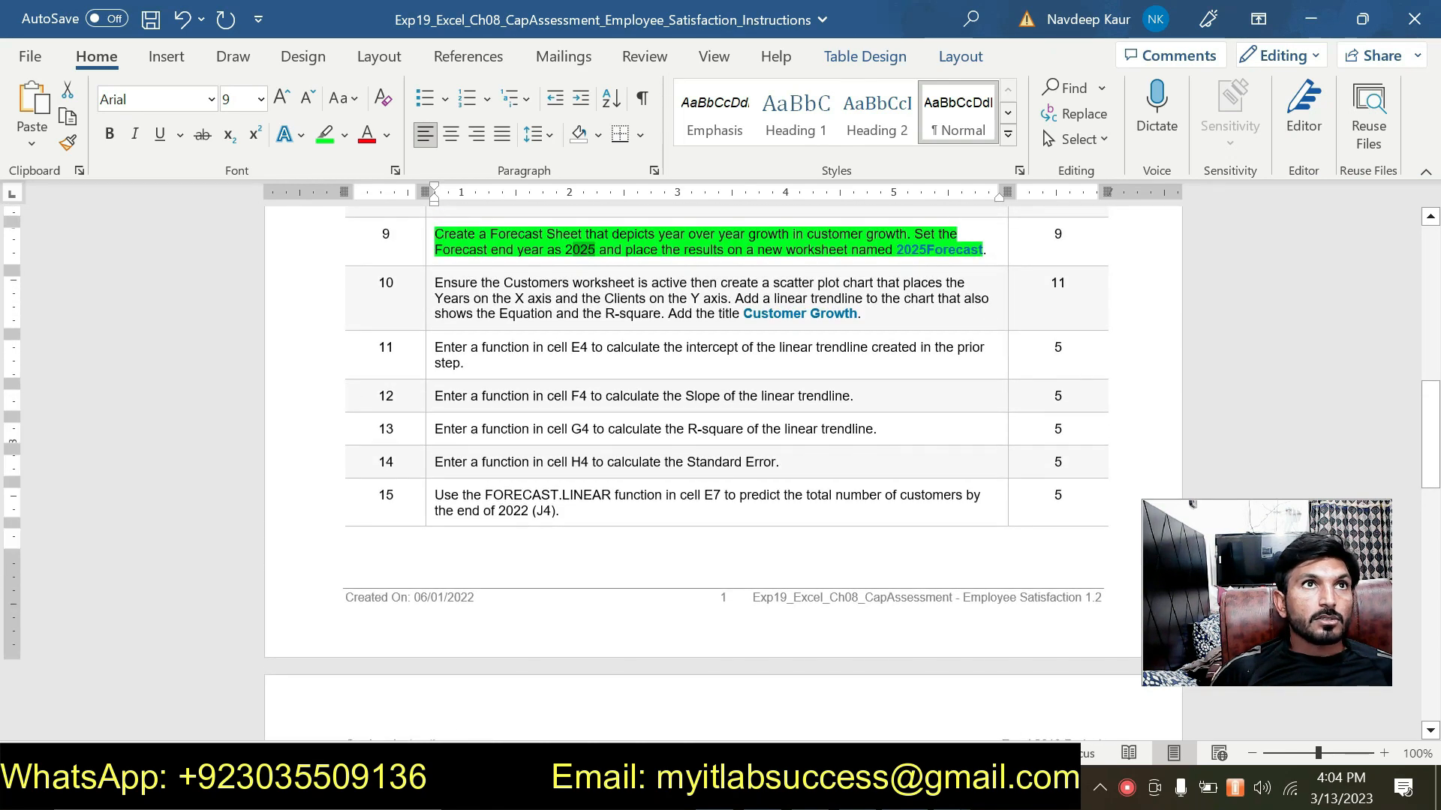
scroll(687, 473, up, 6)
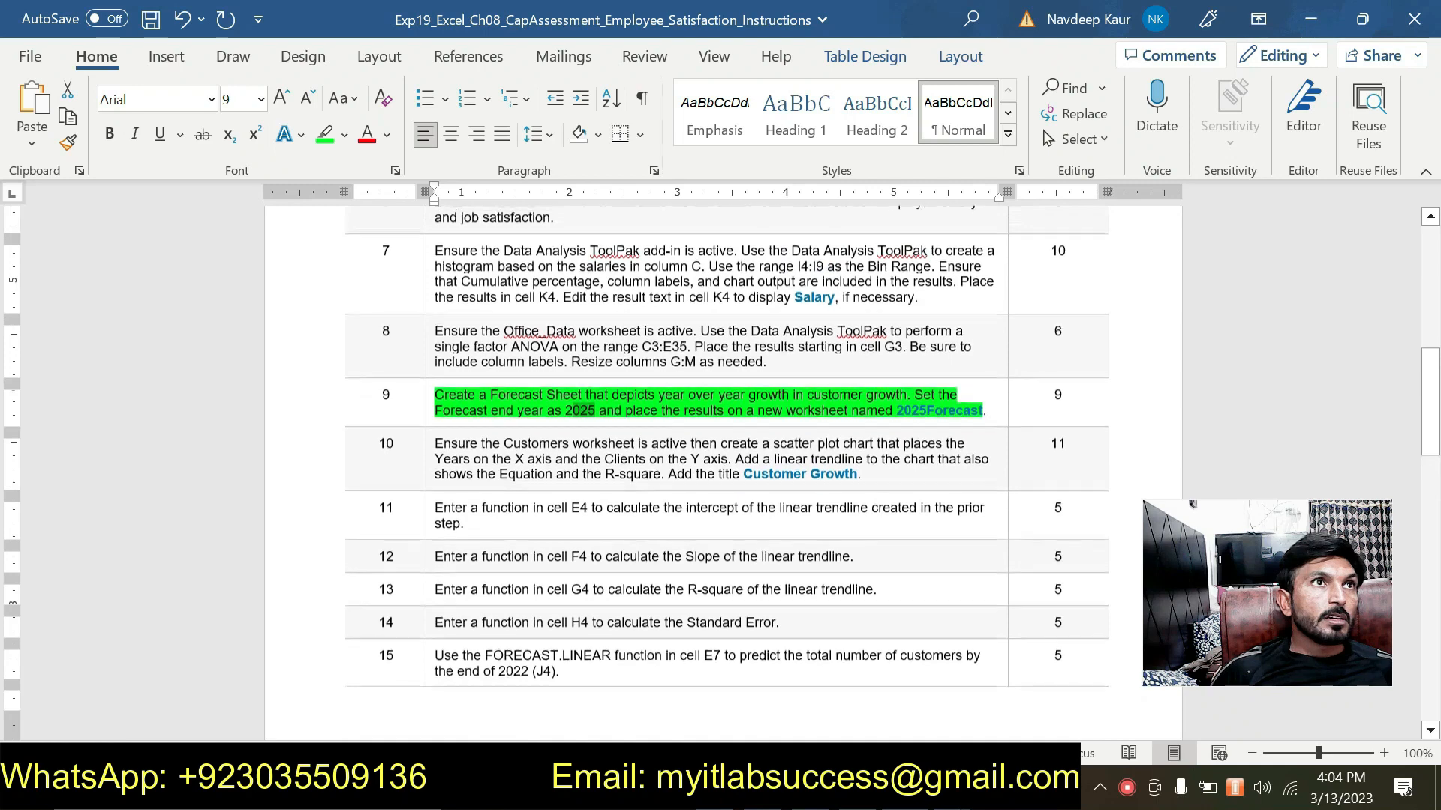
scroll(688, 473, up, 5)
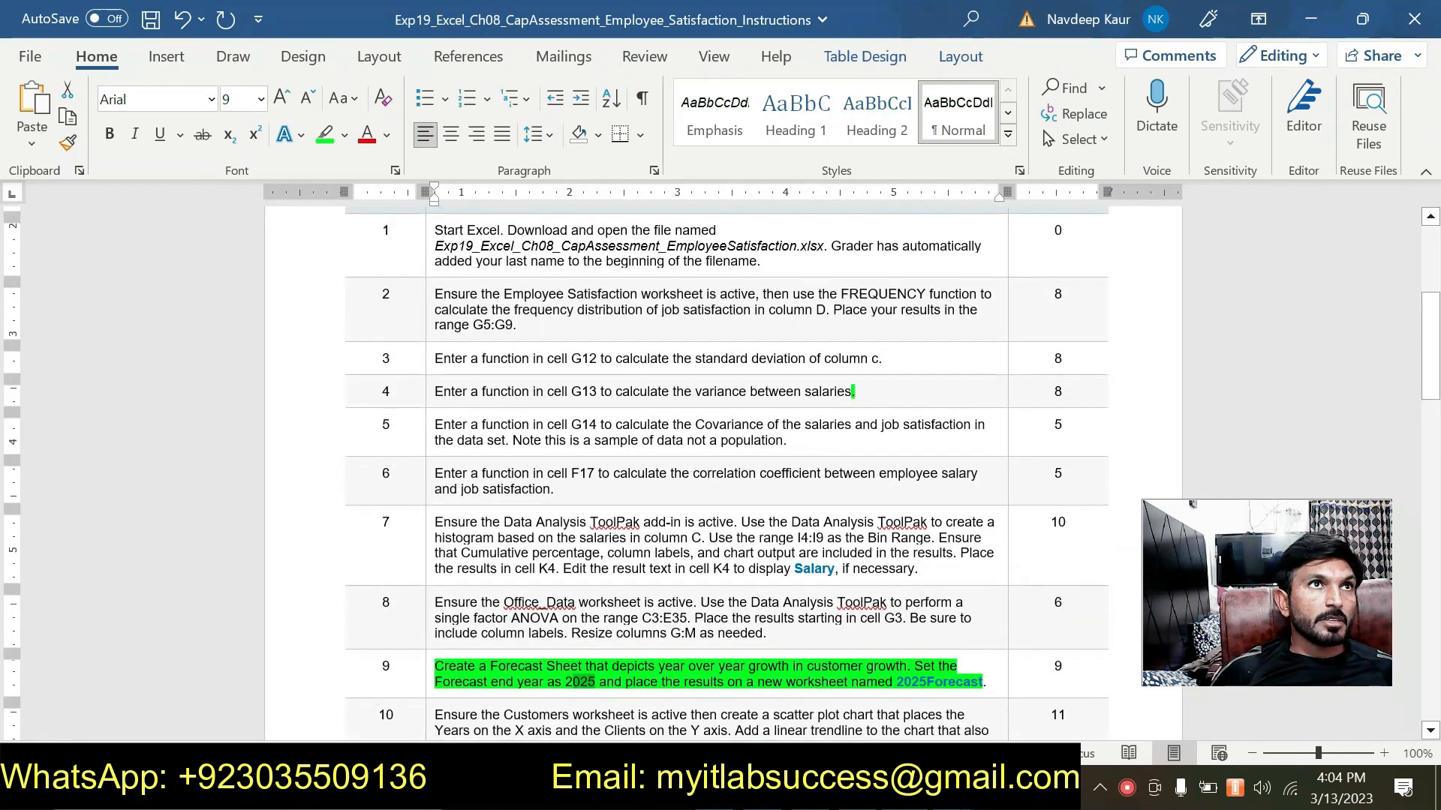
scroll(688, 472, down, 5)
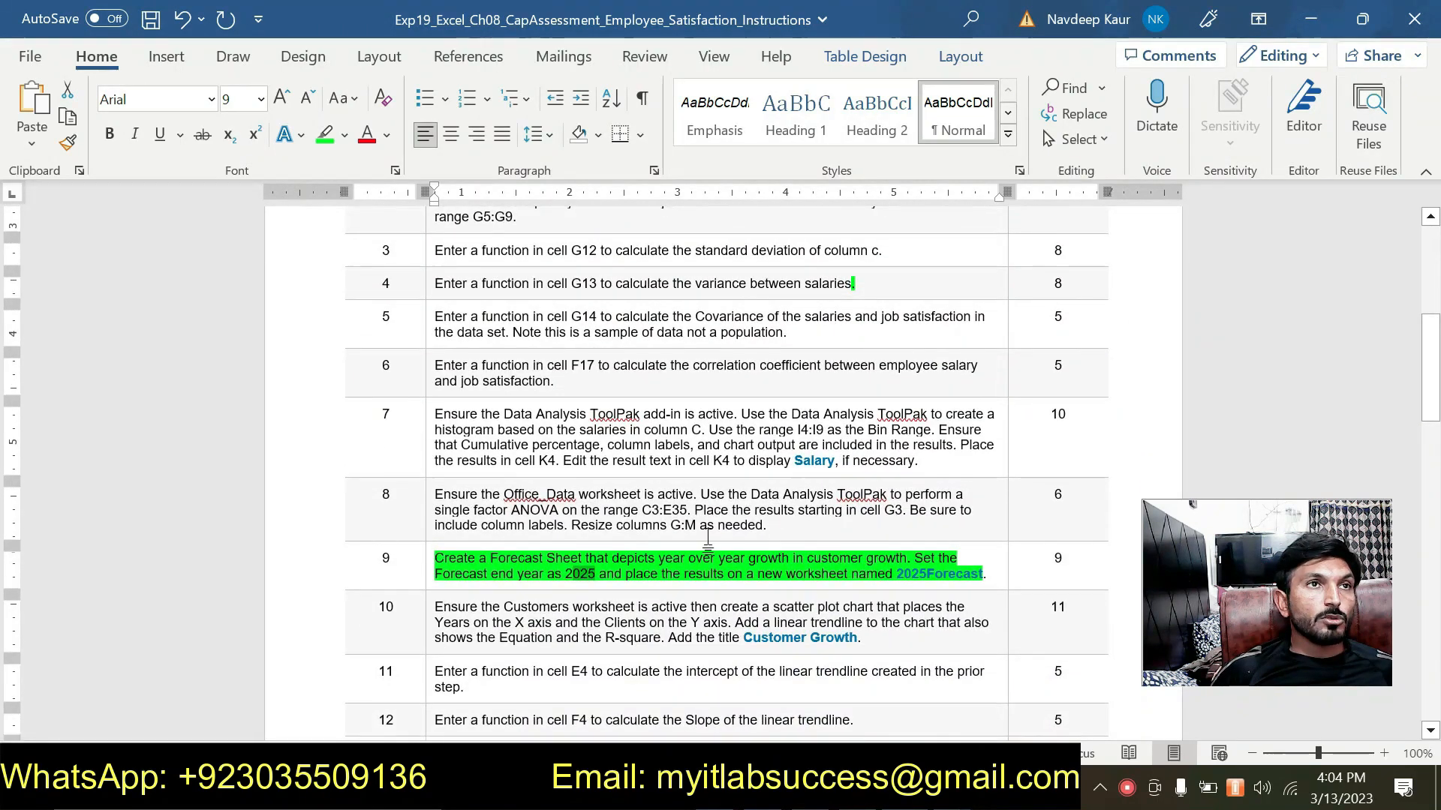
Step: Switch to the Excel workbook and examine the Customer Growth scatter chart on the Customers worksheet
click(987, 573)
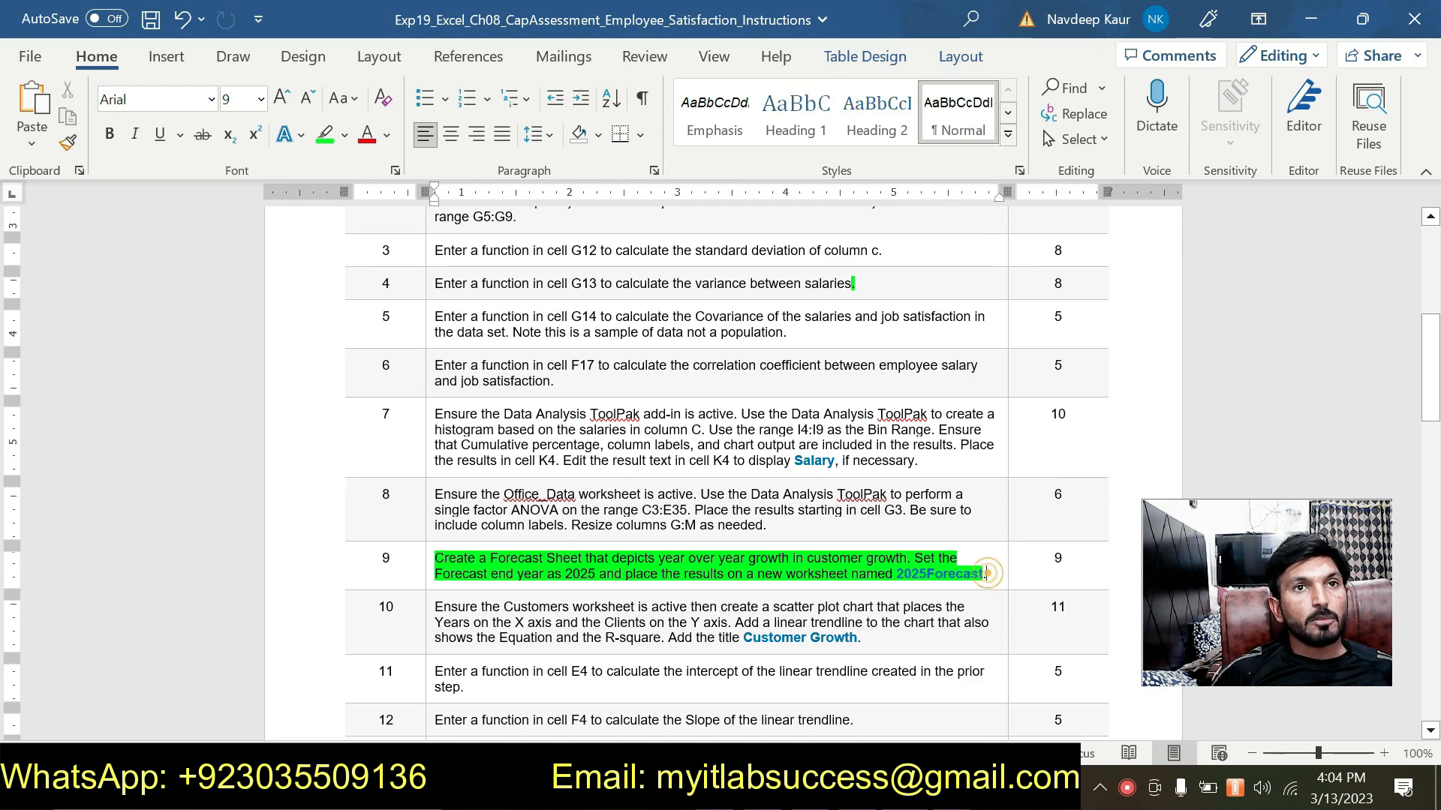
click(953, 786)
click(877, 668)
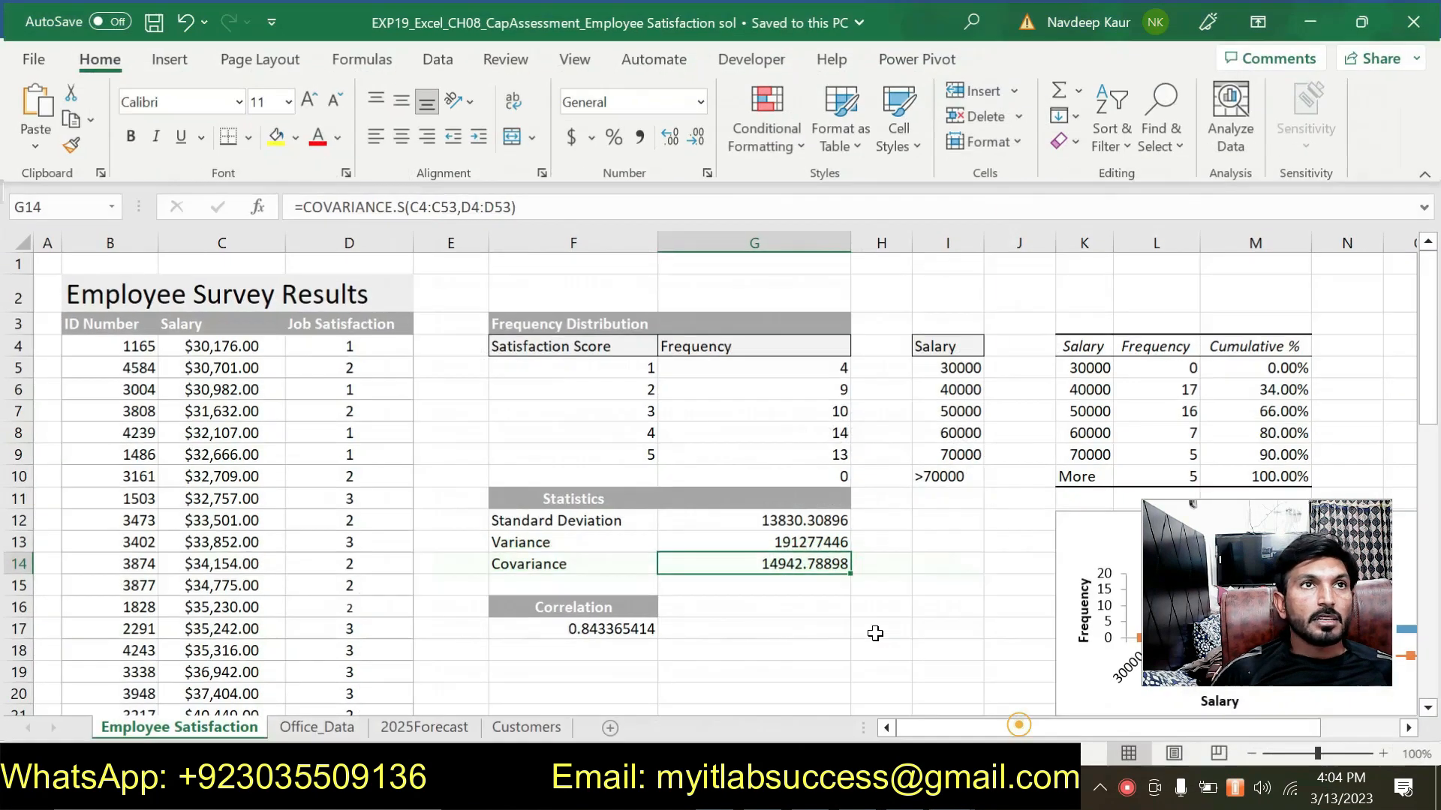
click(529, 732)
scroll(631, 505, down, 2)
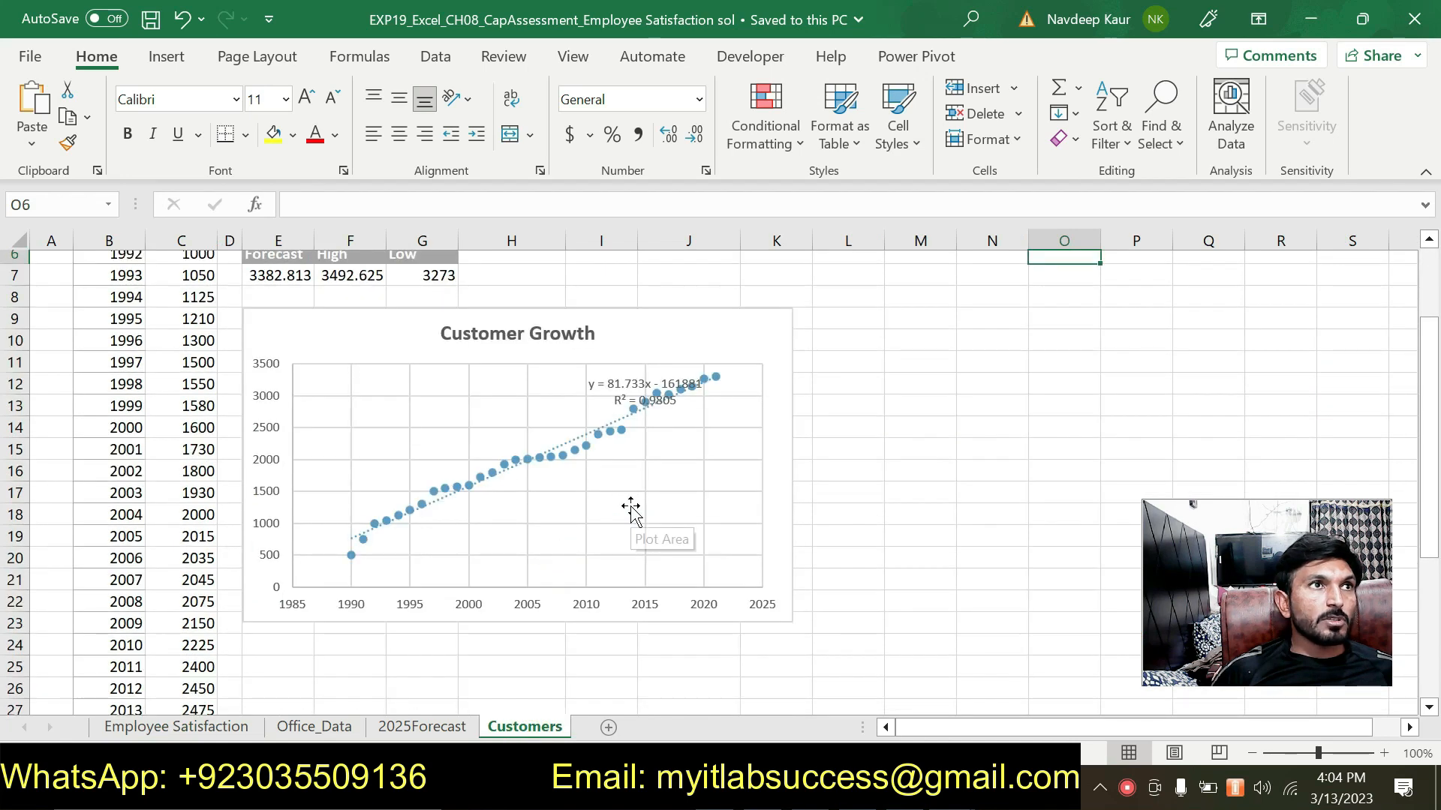
scroll(630, 508, up, 1)
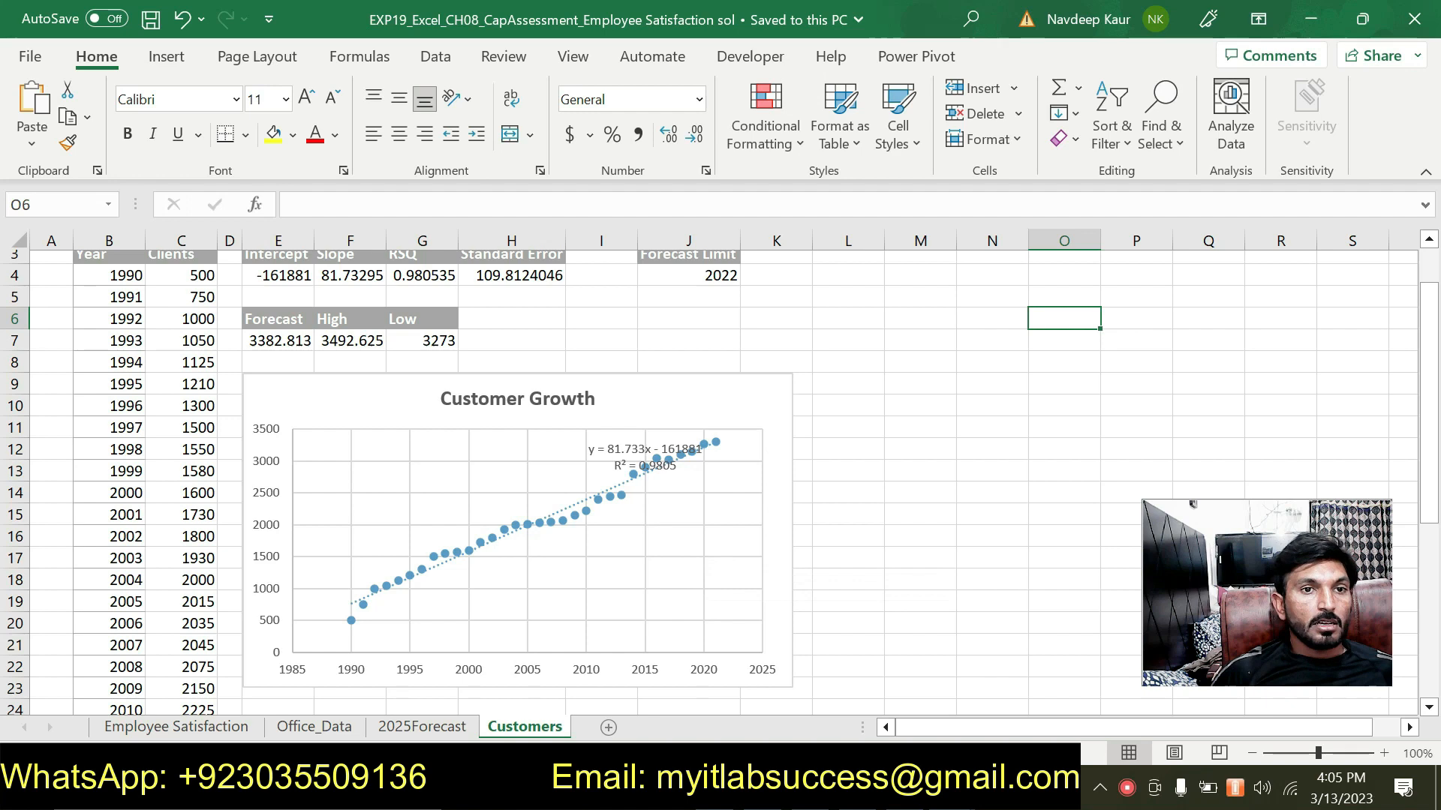
Step: Read step 10 in the Word instructions, marking the whole scatter chart task and its "Equation and the R-square" requirement
key(alt+Tab)
drag(449, 624, 859, 650)
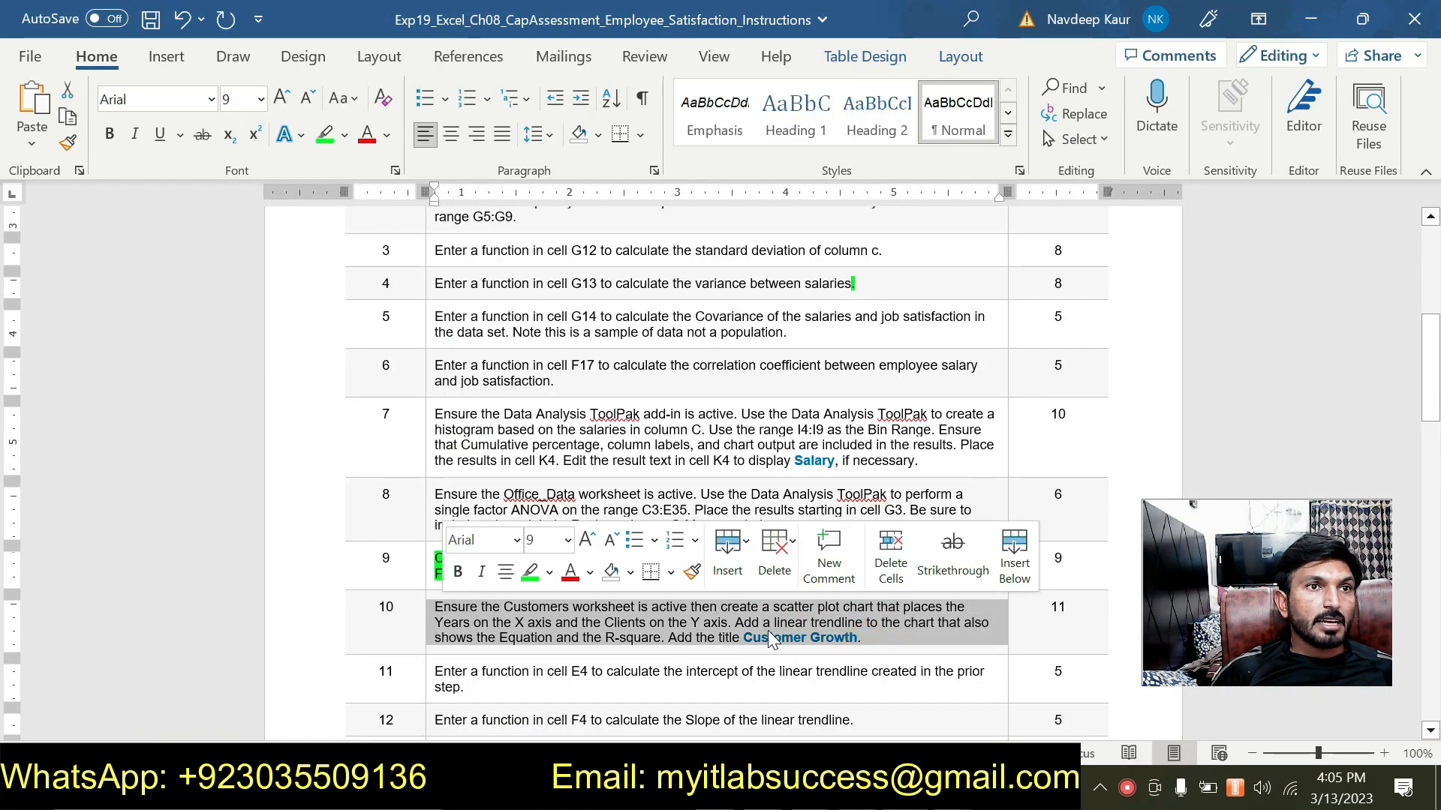
key(alt+Tab)
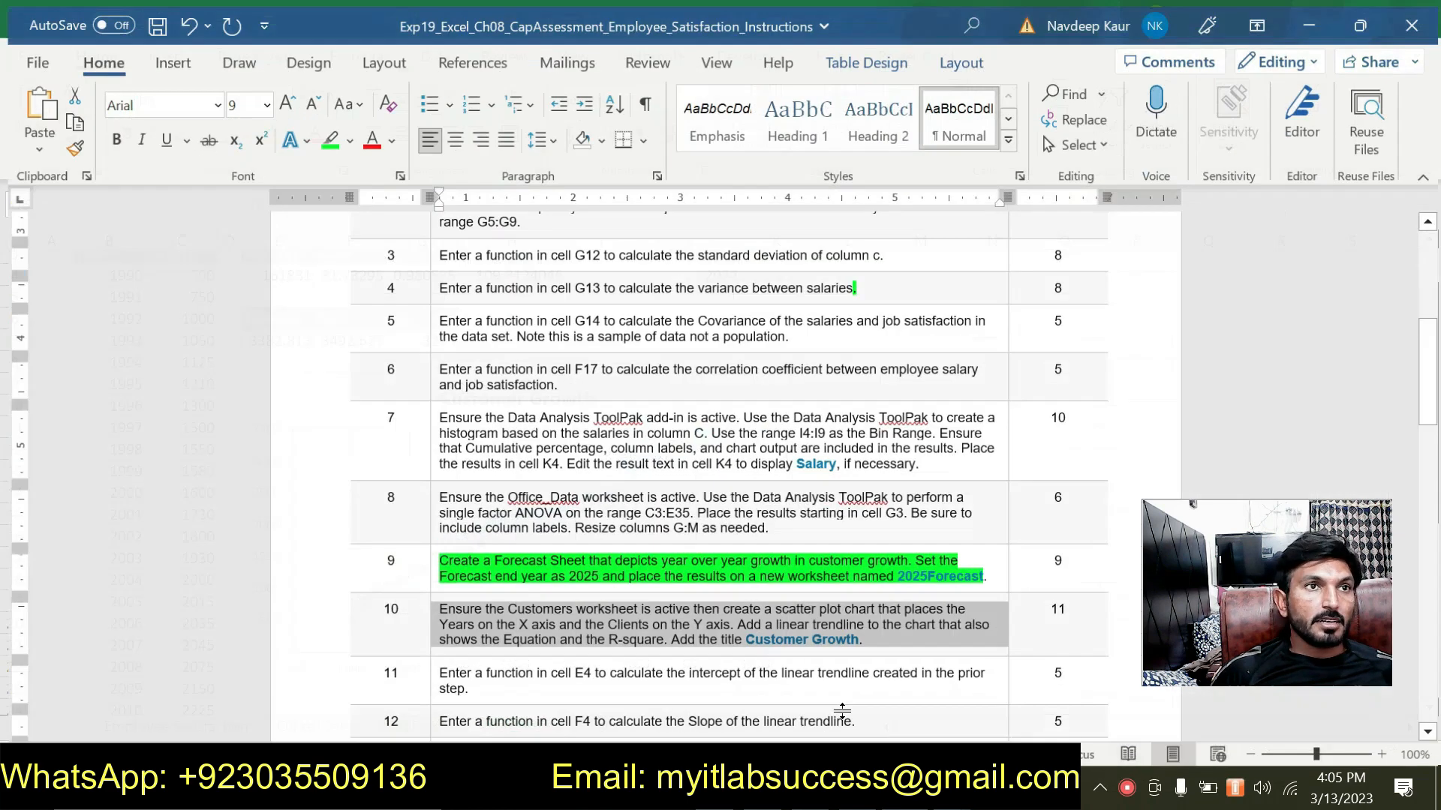
key(alt+Tab)
click(787, 622)
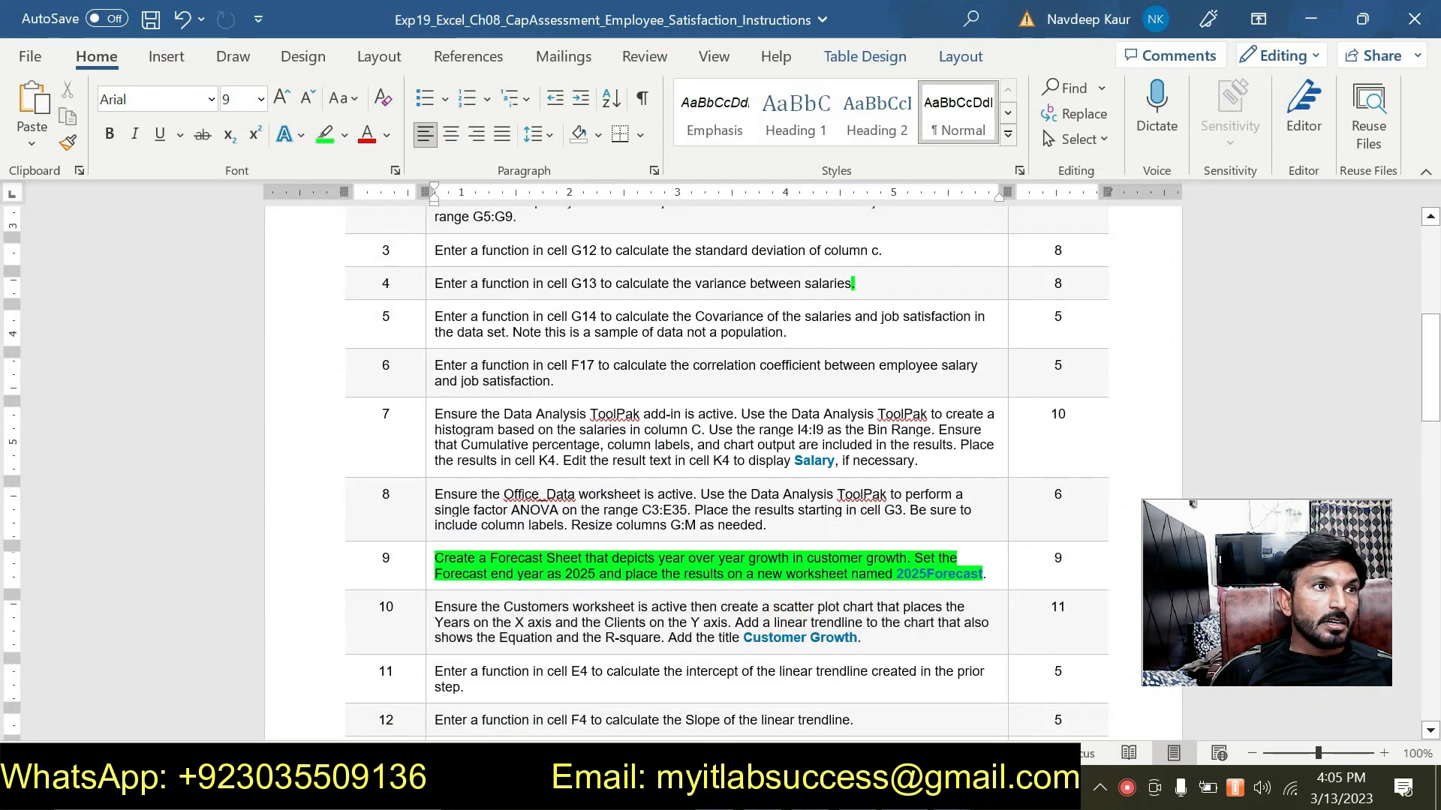
double_click(525, 637)
drag(526, 637, 661, 639)
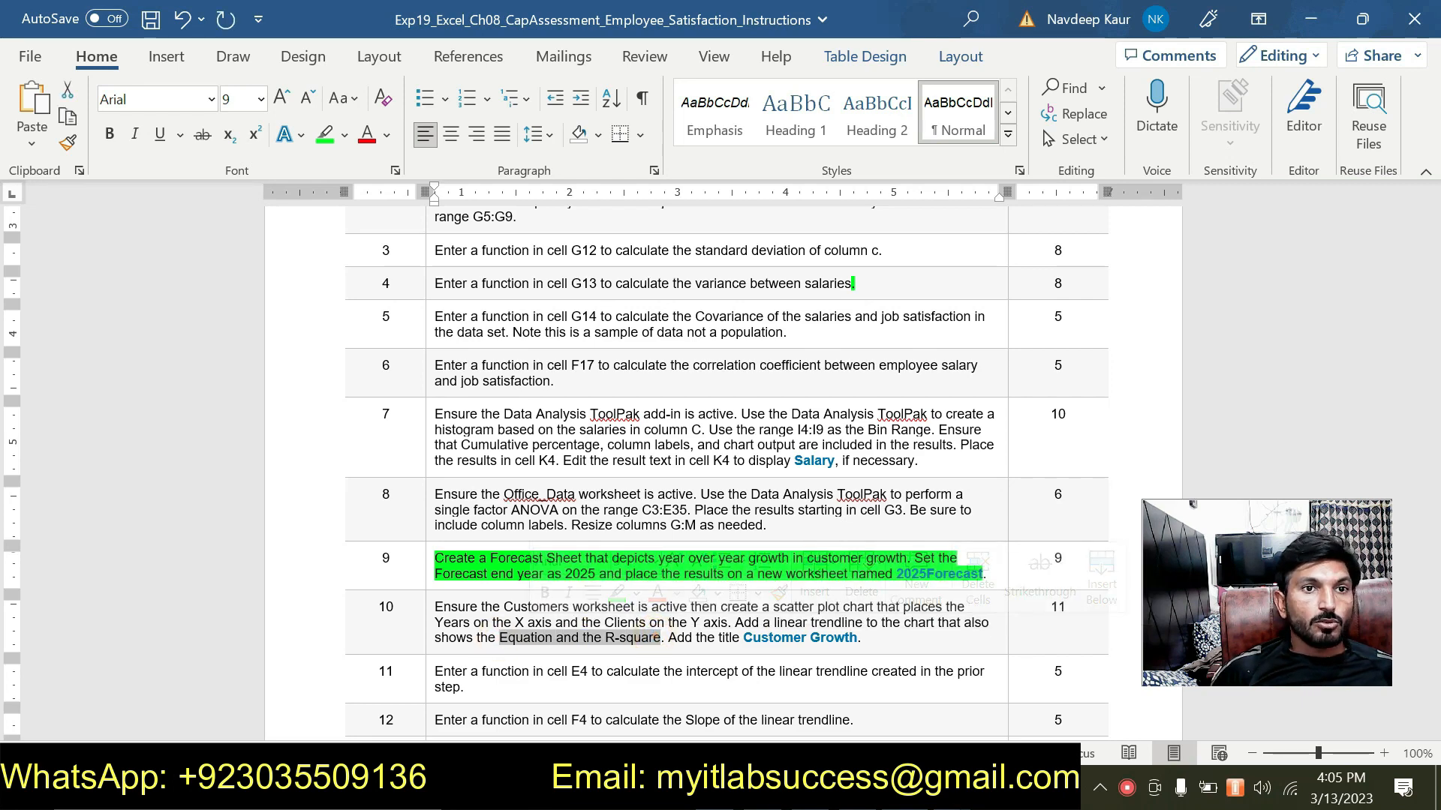
Step: Compare the chart's trendline equation, R-square label and title in Excel with the step 10 requirements in Word
click(886, 788)
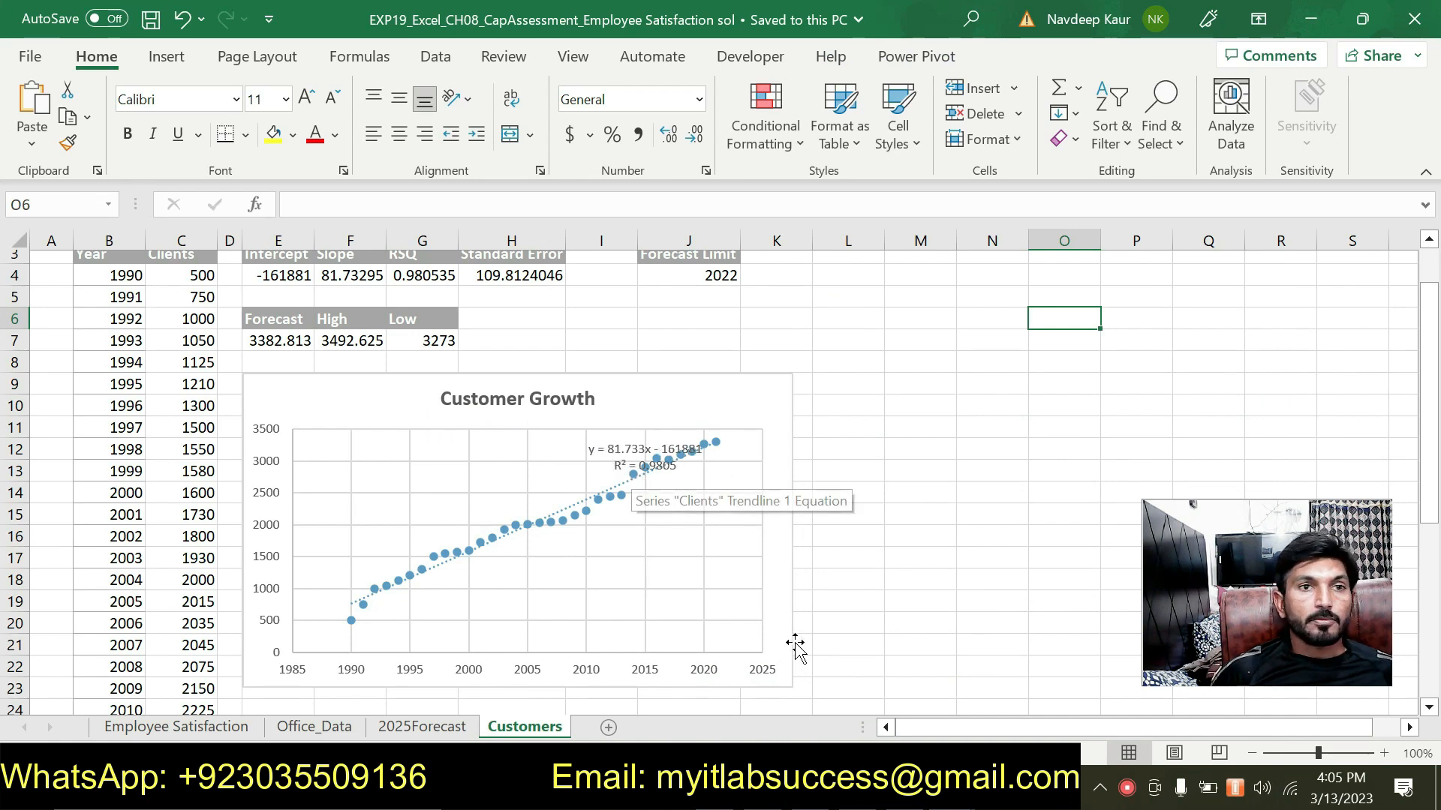
click(920, 788)
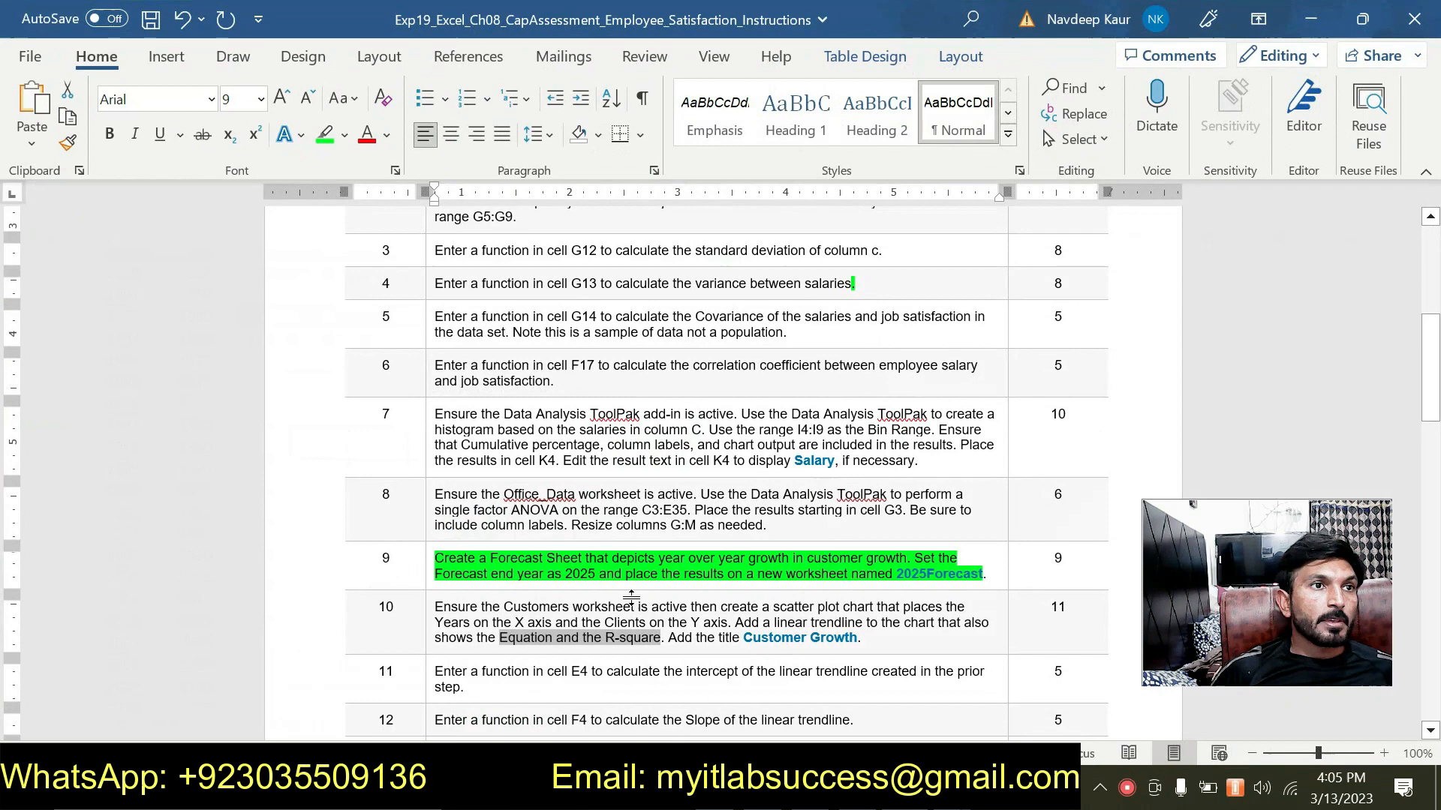
scroll(721, 473, down, 1)
drag(743, 584, 857, 583)
click(886, 788)
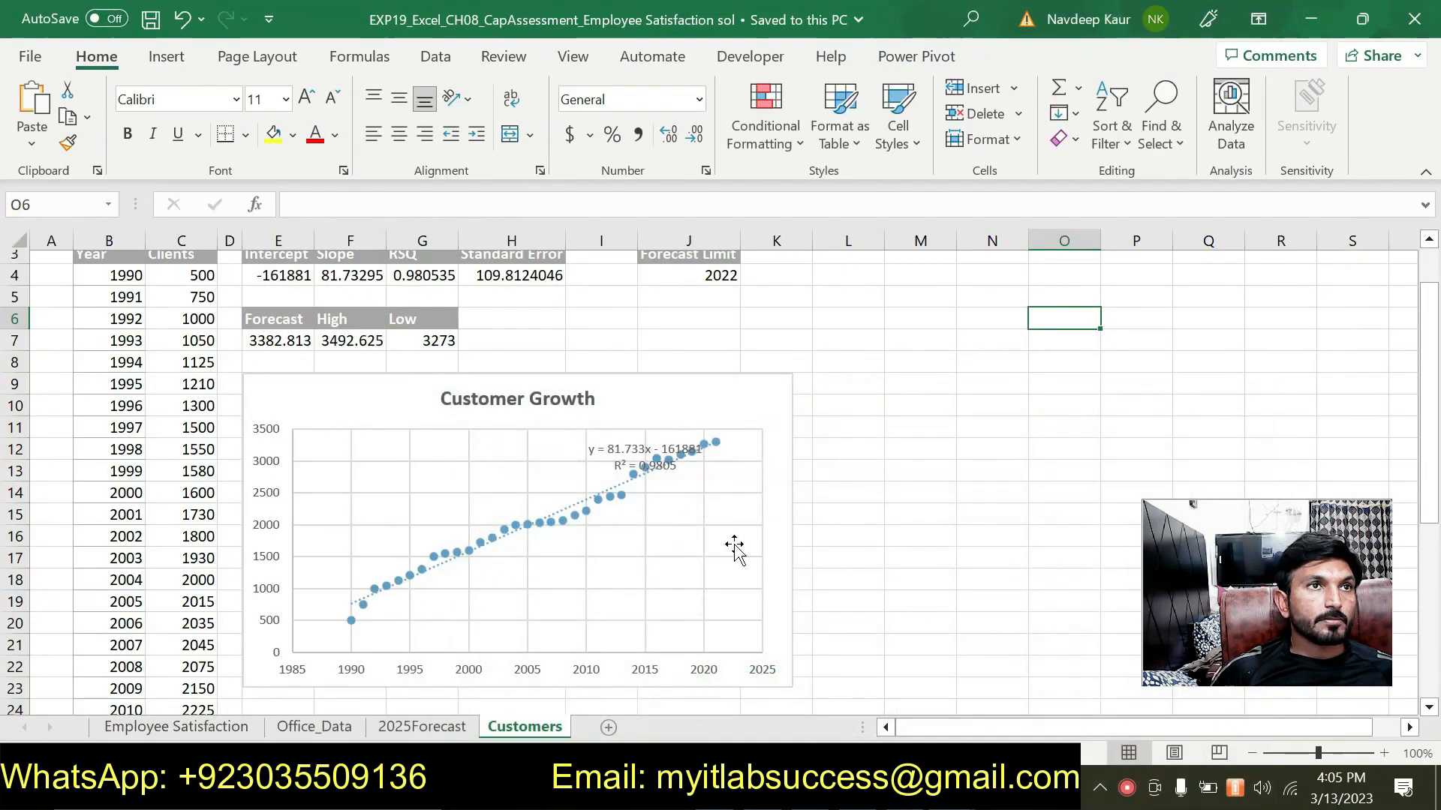
click(533, 400)
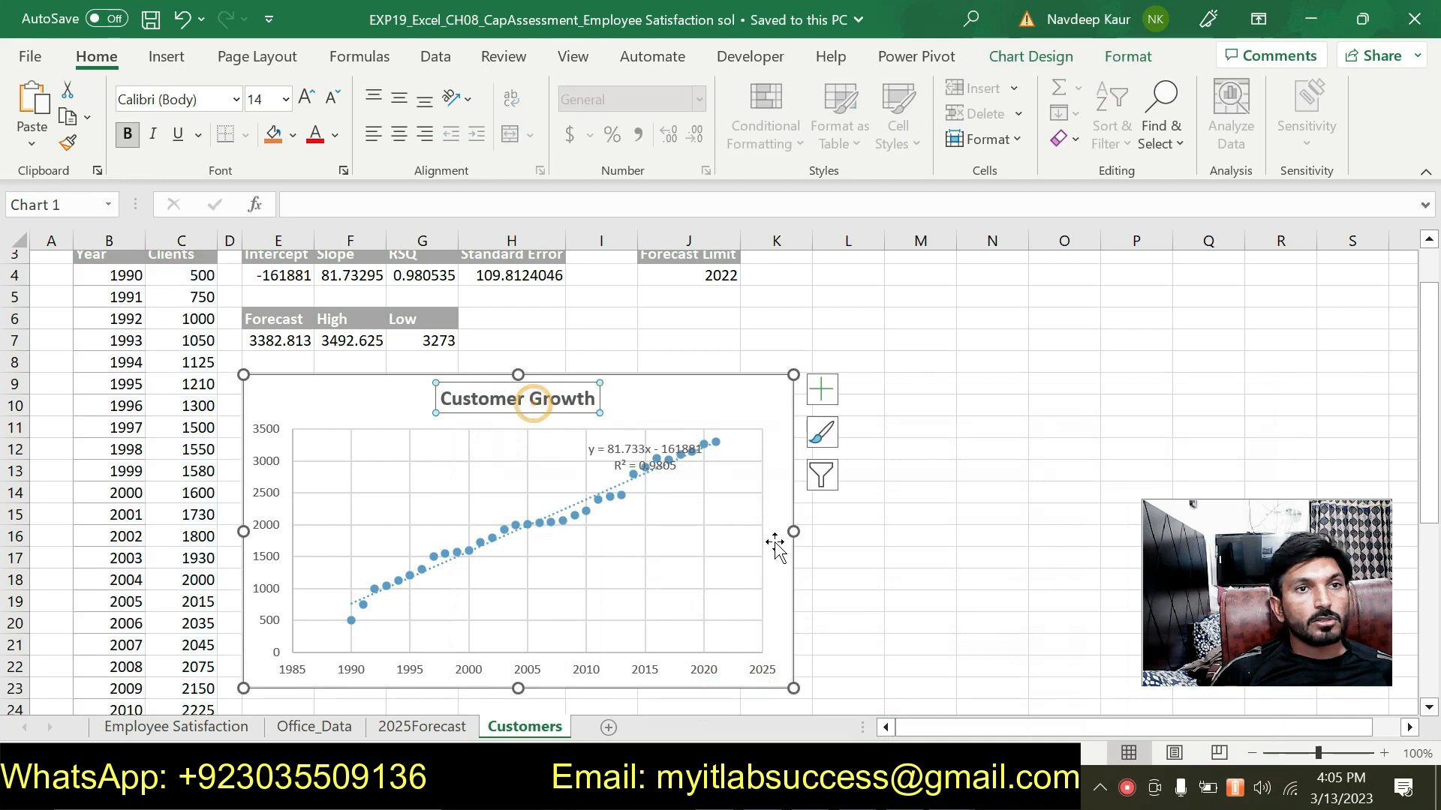
click(833, 788)
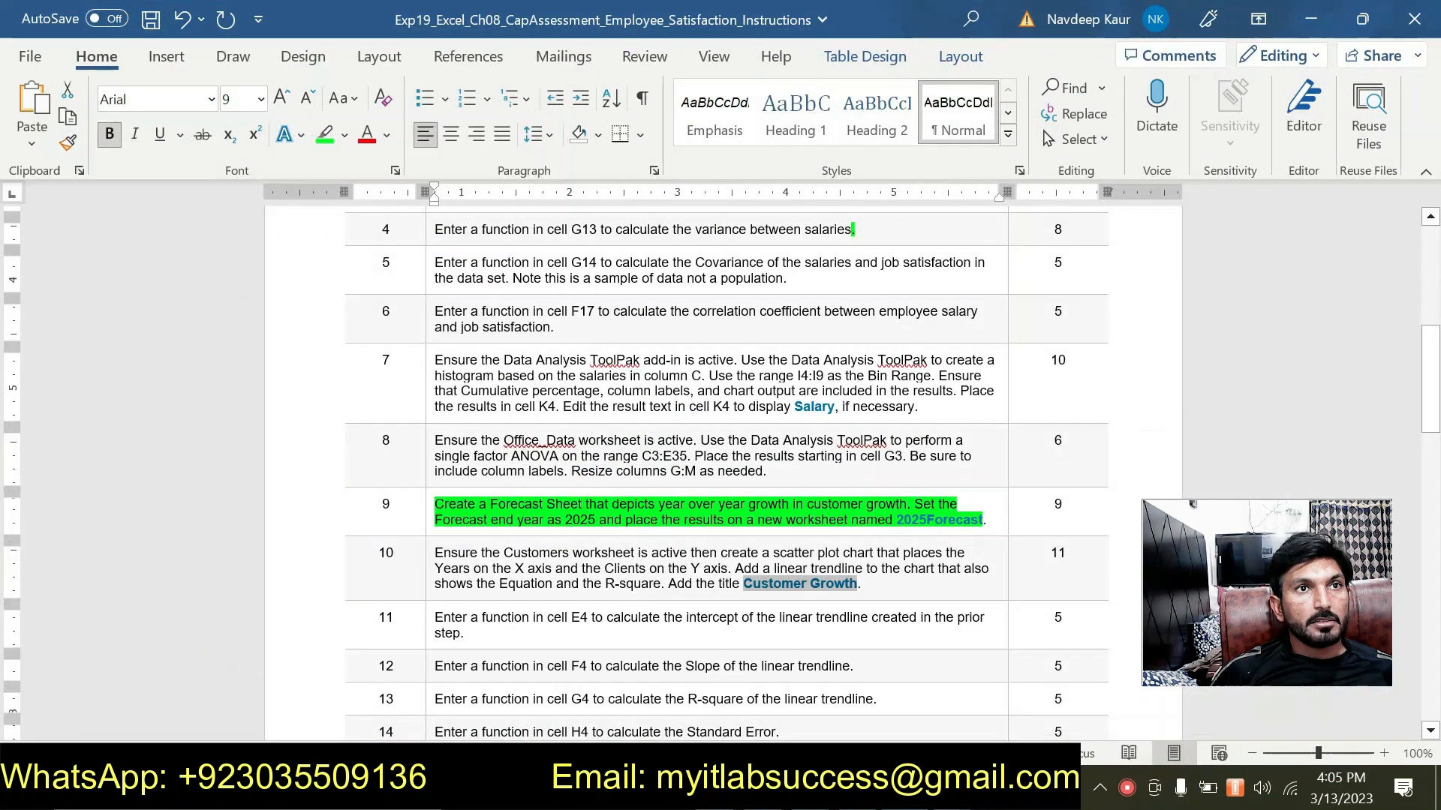
click(865, 585)
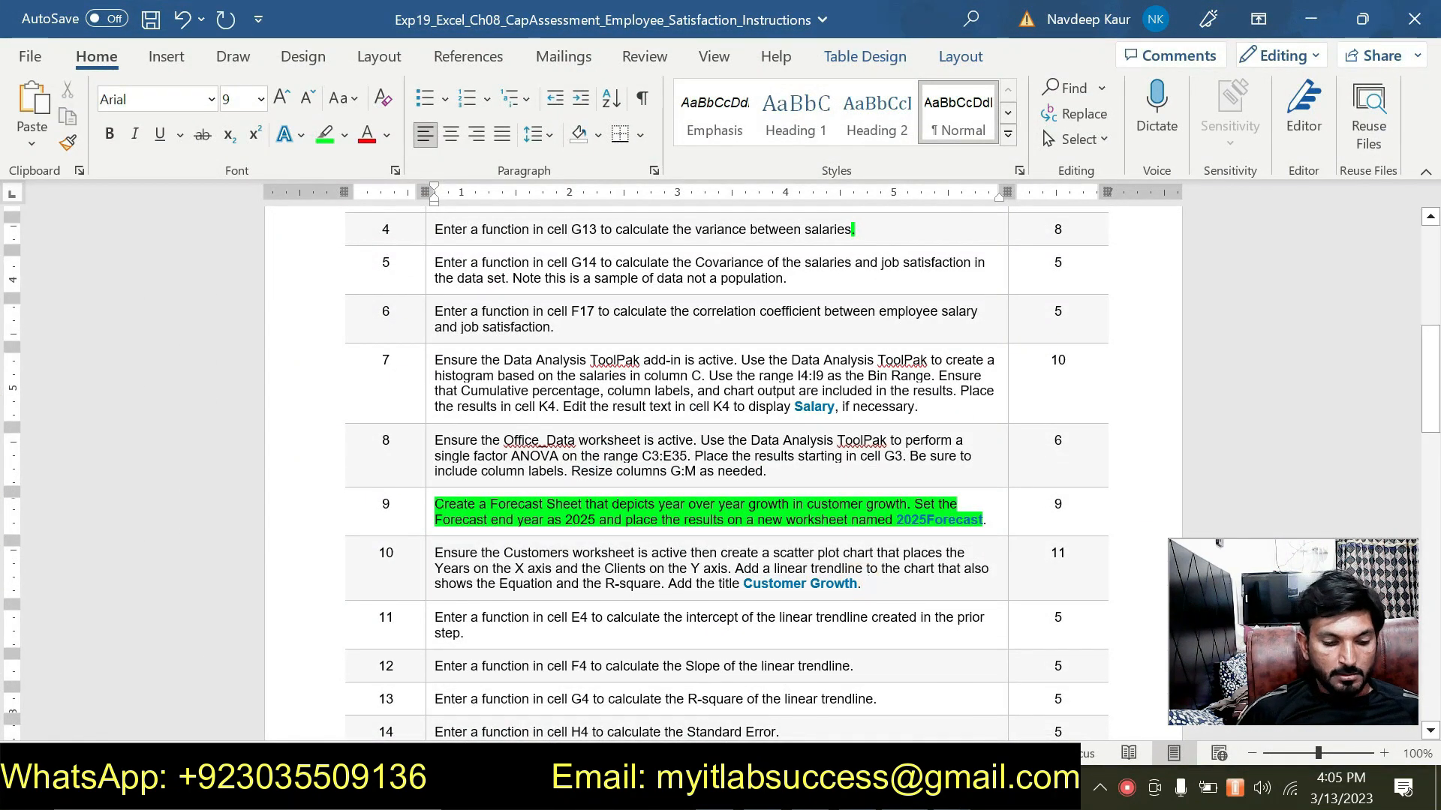
Step: Check steps 11 to 15 in Word against the Intercept, Slope, RSQ, Standard Error and Forecast cells on the Customers sheet
scroll(720, 473, down, 4)
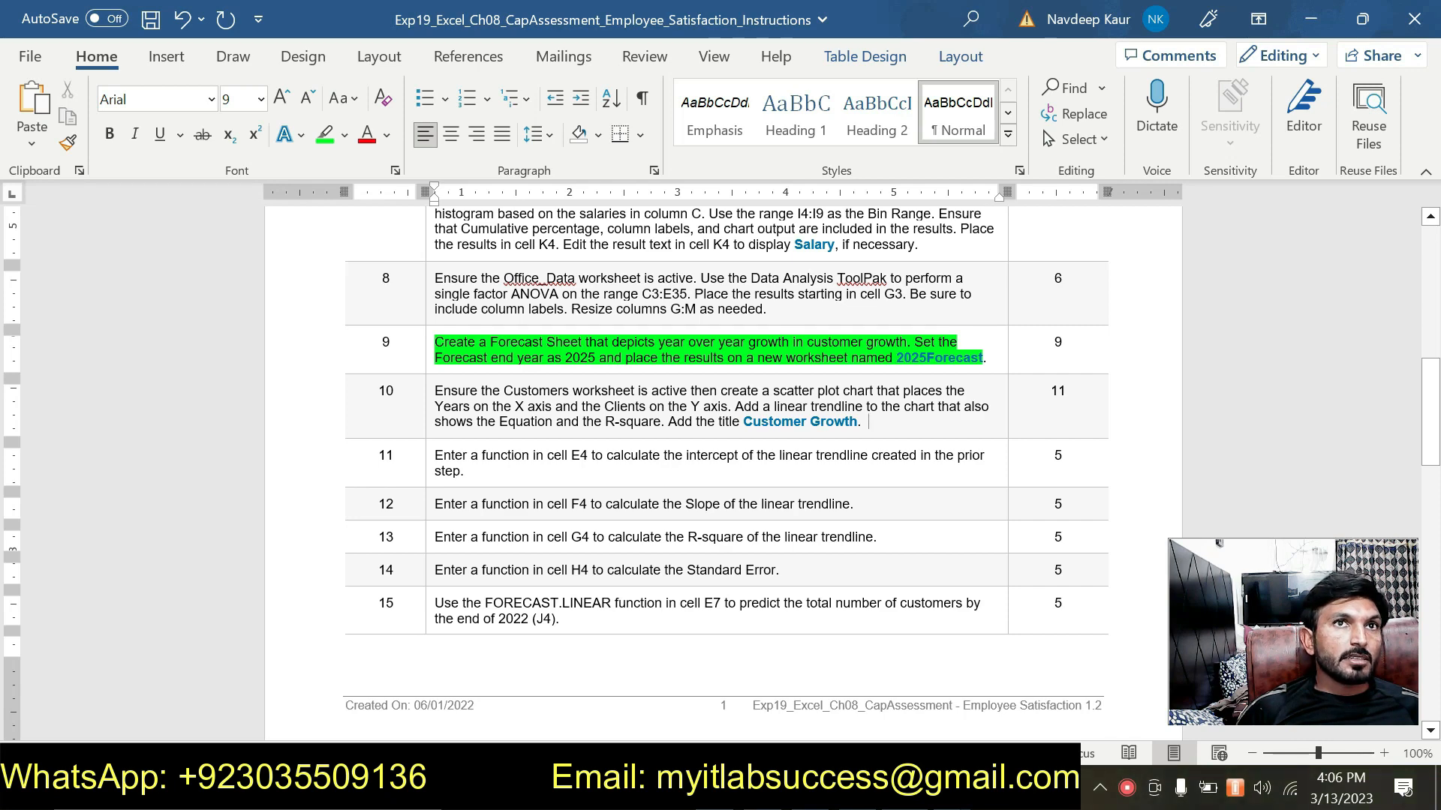
key(alt+Tab)
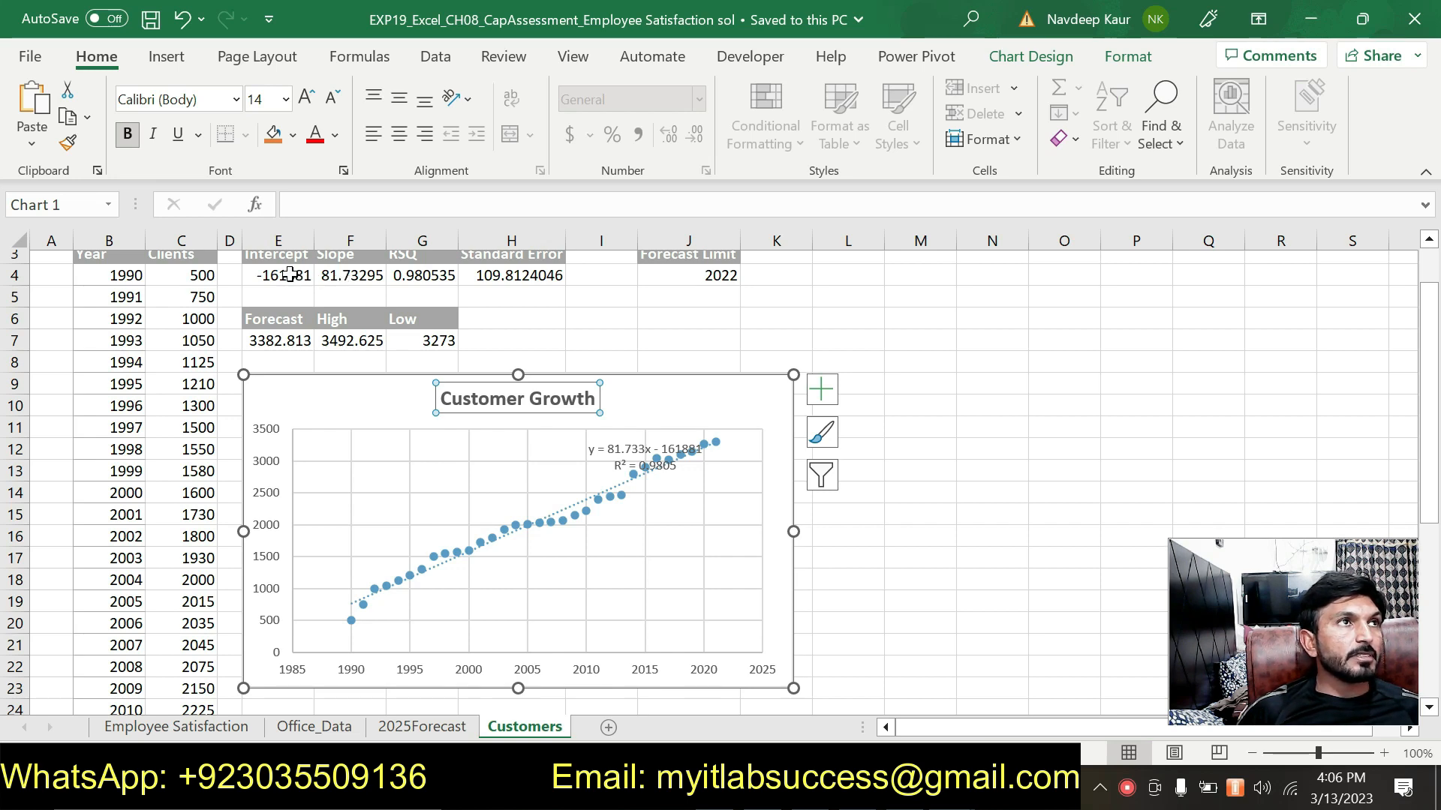
scroll(439, 374, up, 1)
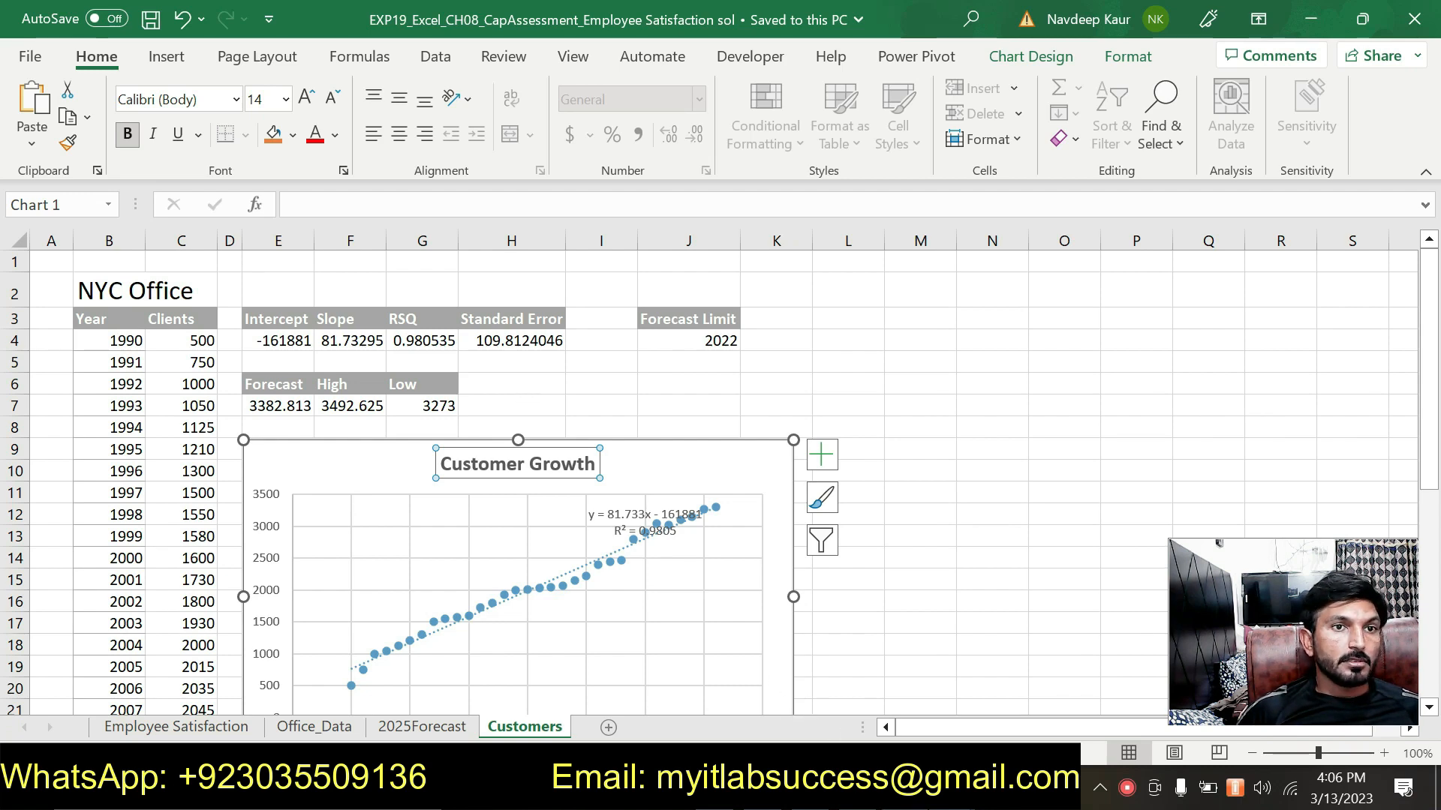
key(alt+Tab)
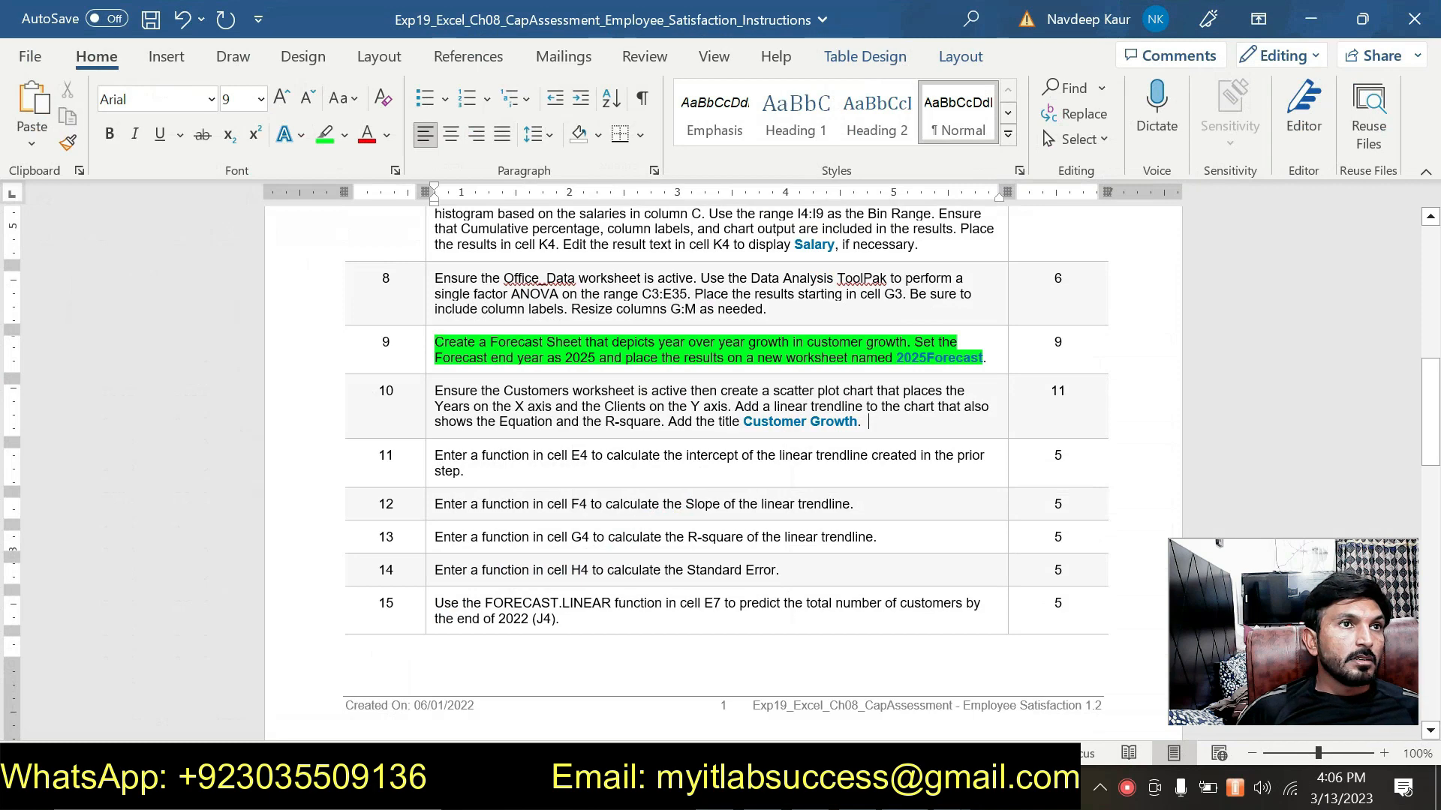
drag(688, 537, 874, 538)
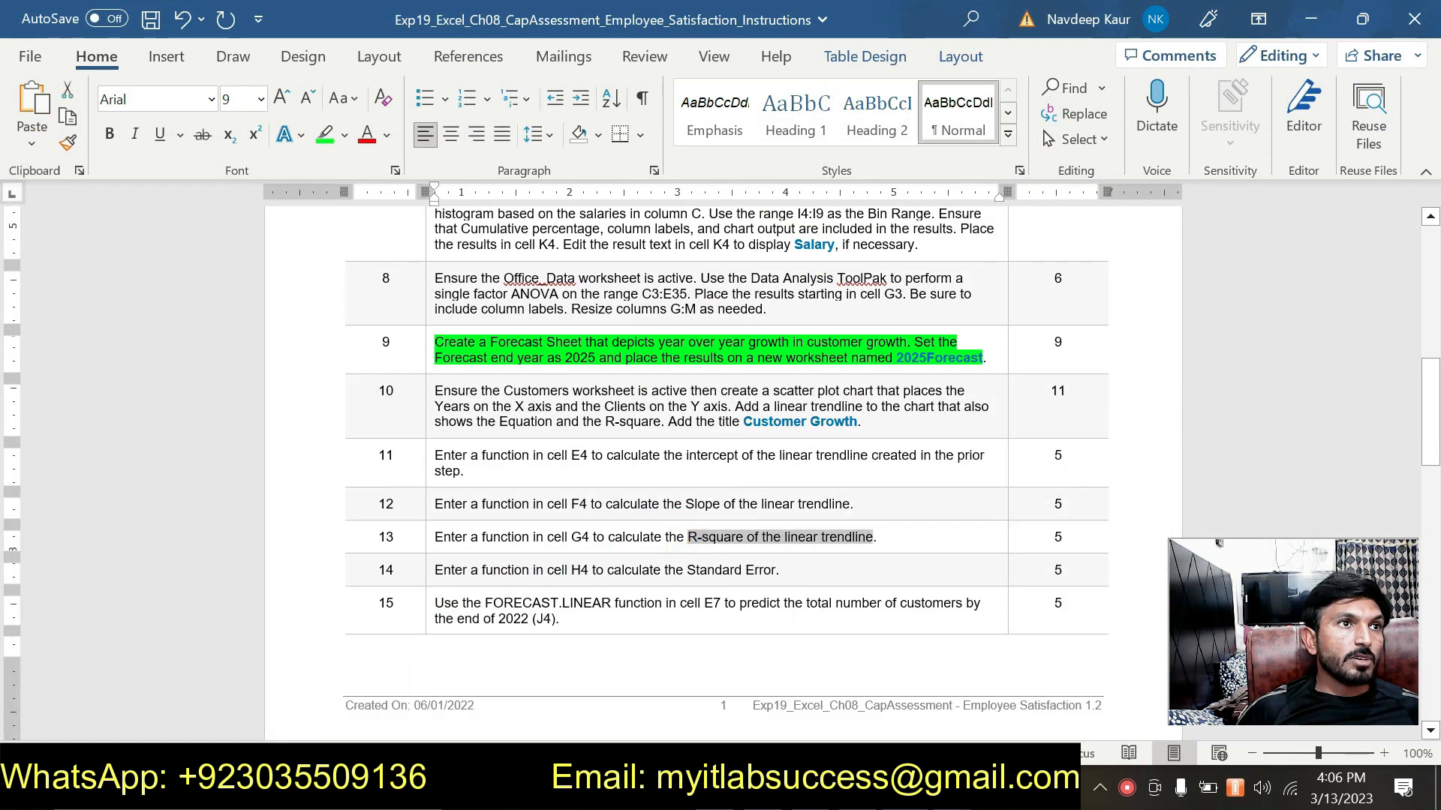
key(alt+Tab)
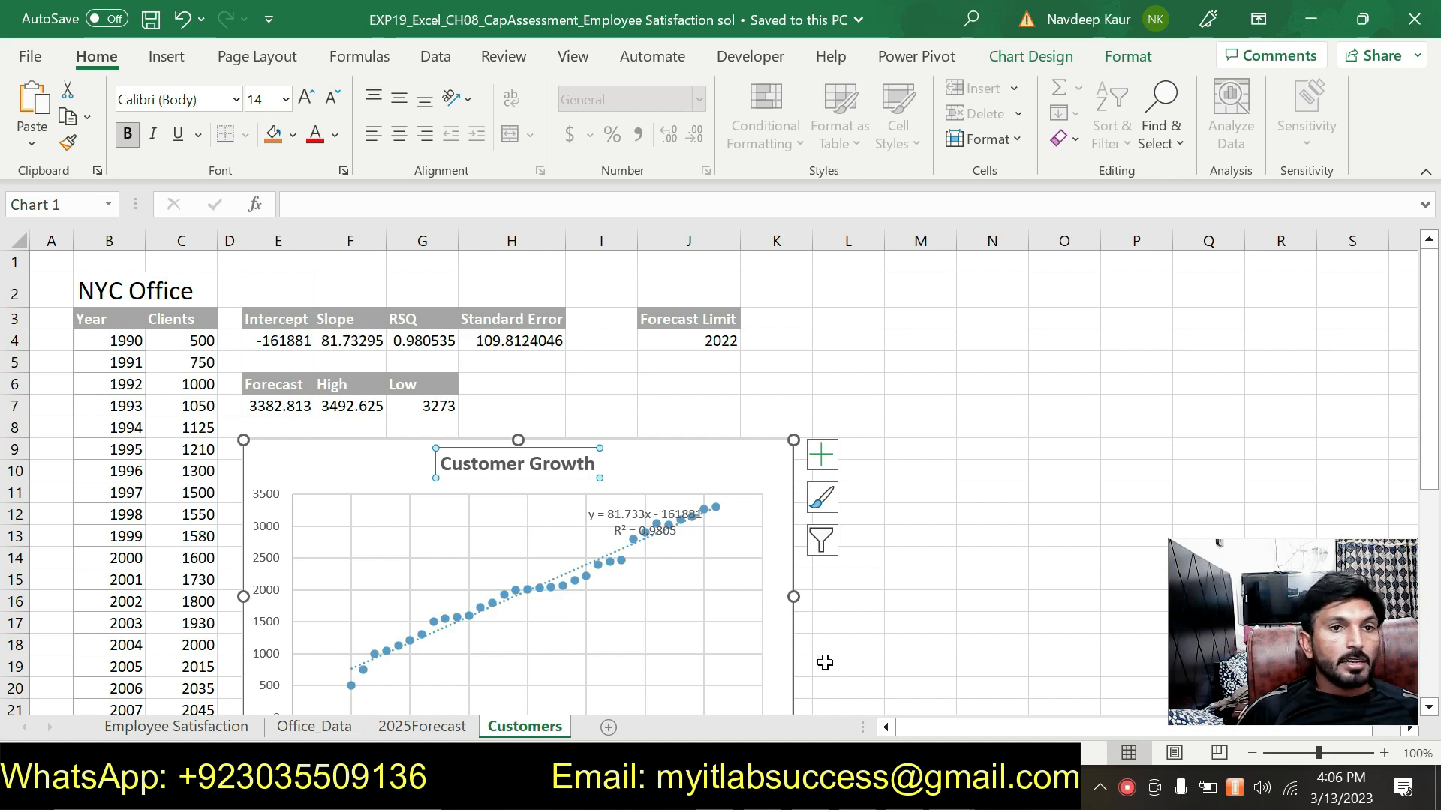
key(alt+Tab)
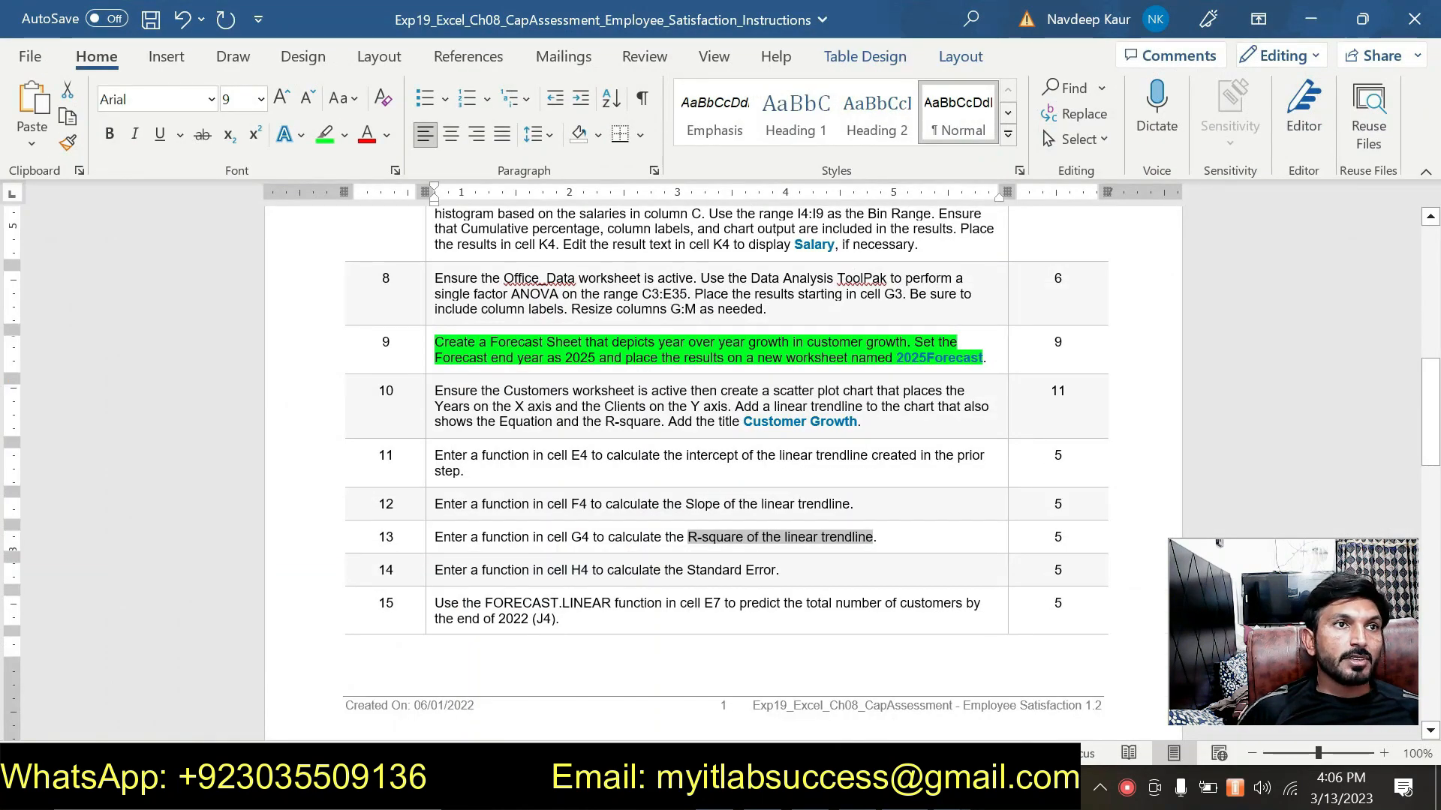
key(alt+Tab)
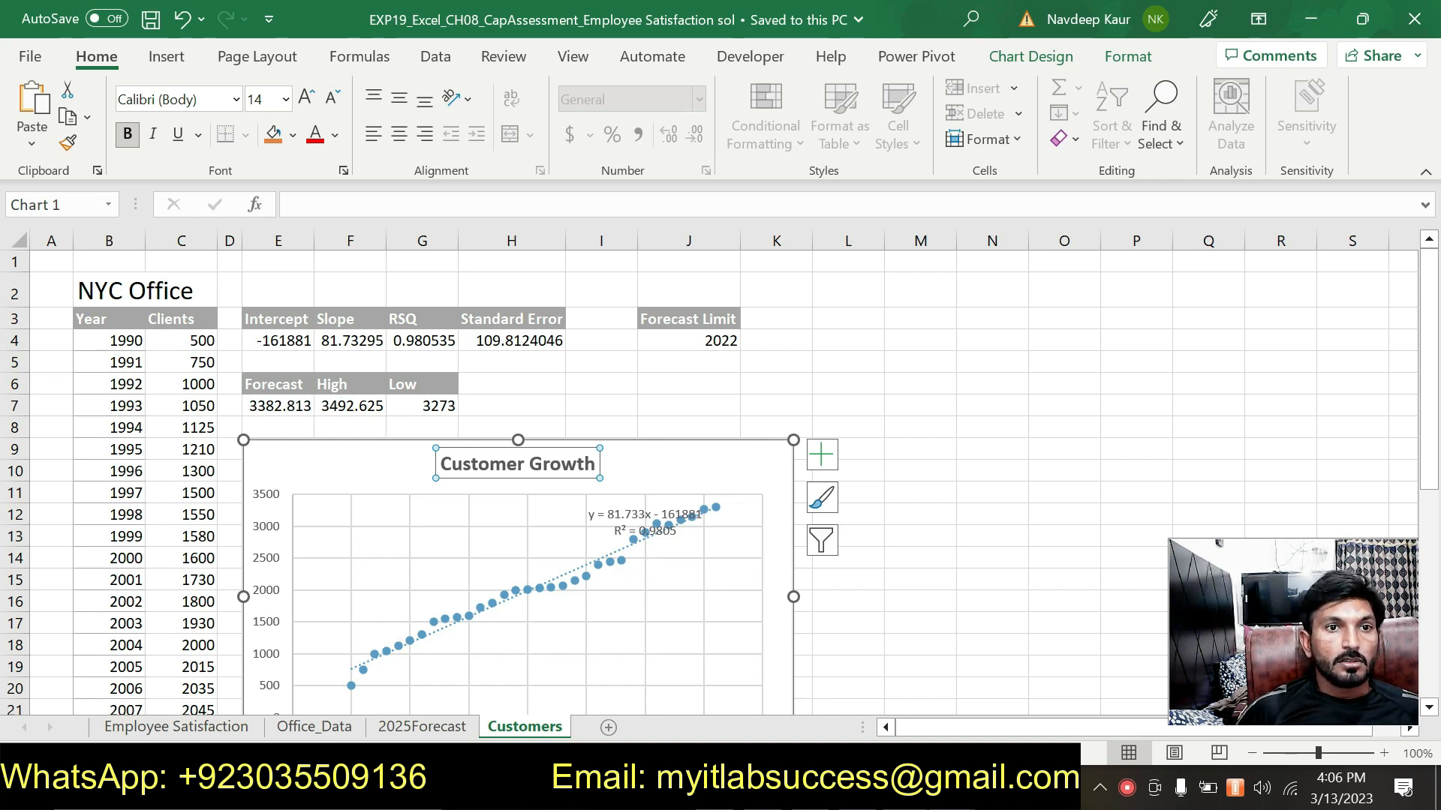
Step: Read steps 16 and 17 in Word and check the High and Low forecast thresholds in F7:G7 in Excel
key(alt+Tab)
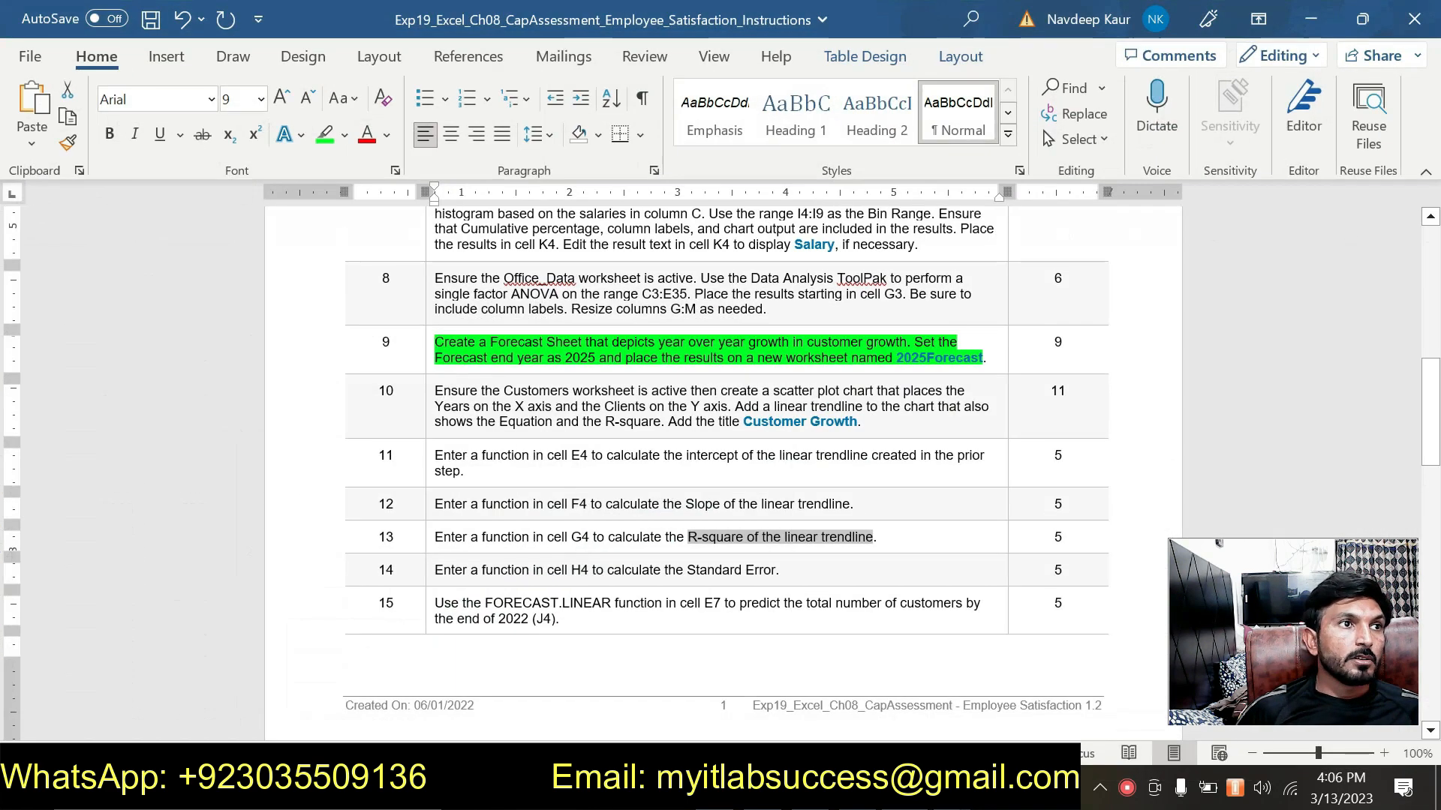
scroll(559, 579, down, 5)
scroll(559, 579, down, 3)
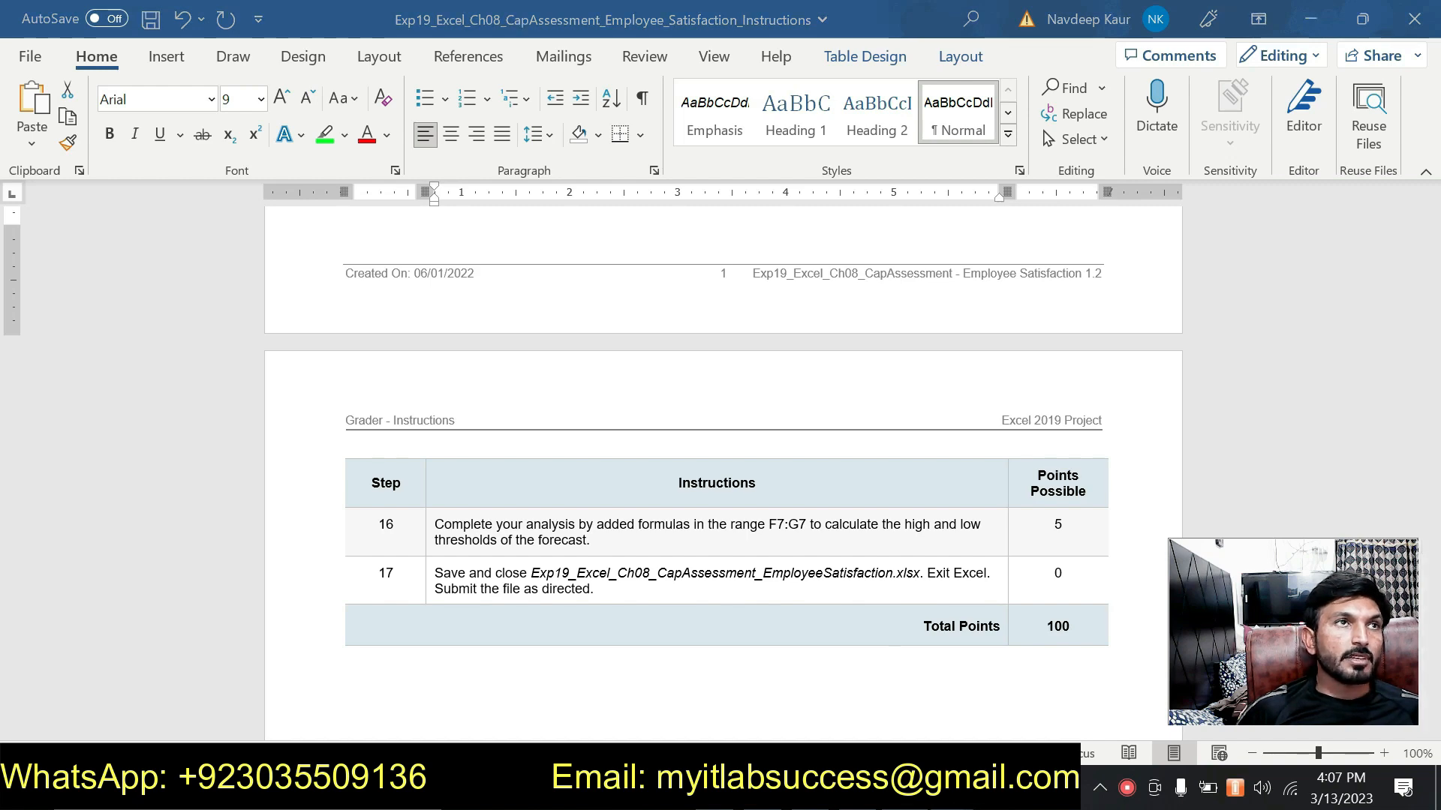
key(alt+Tab)
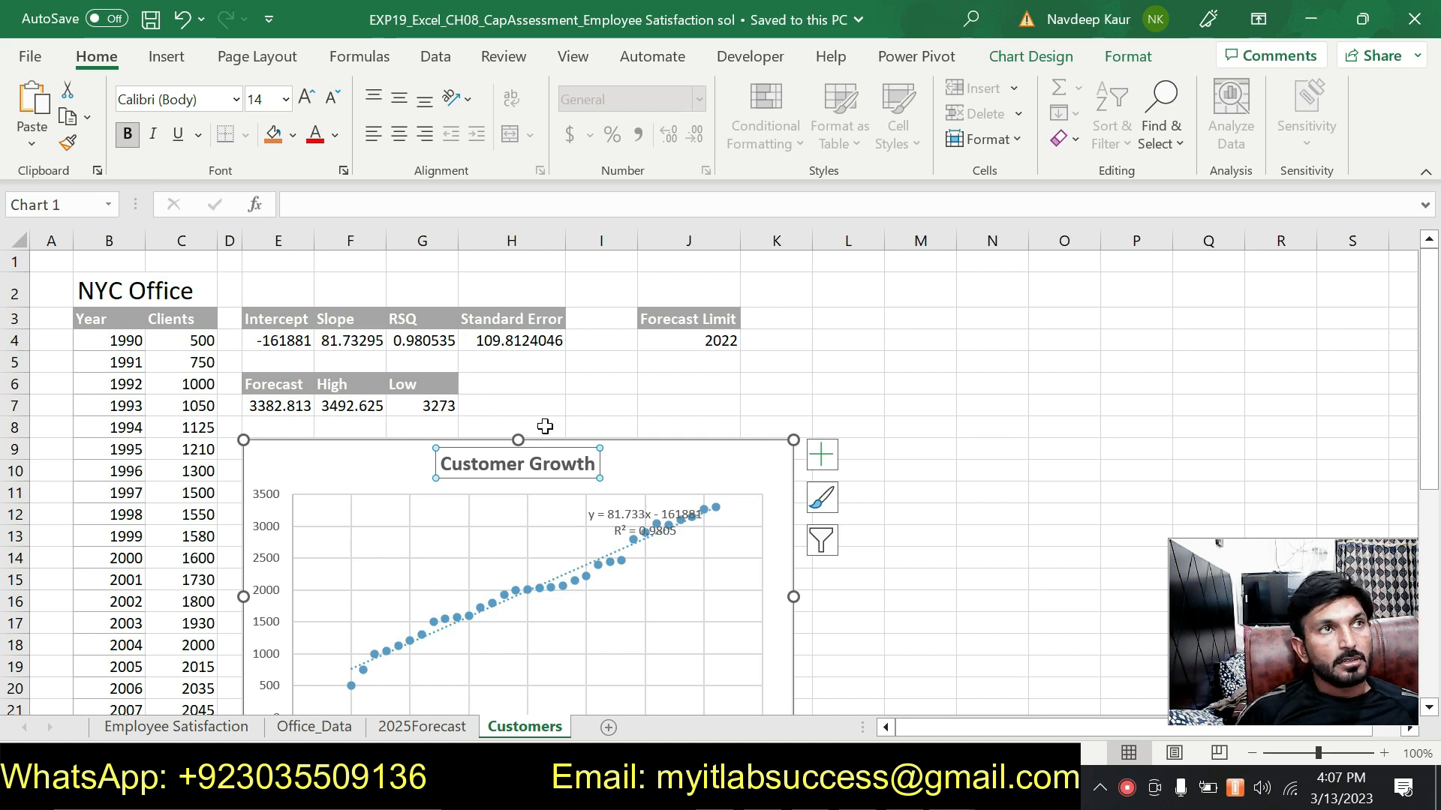
click(644, 402)
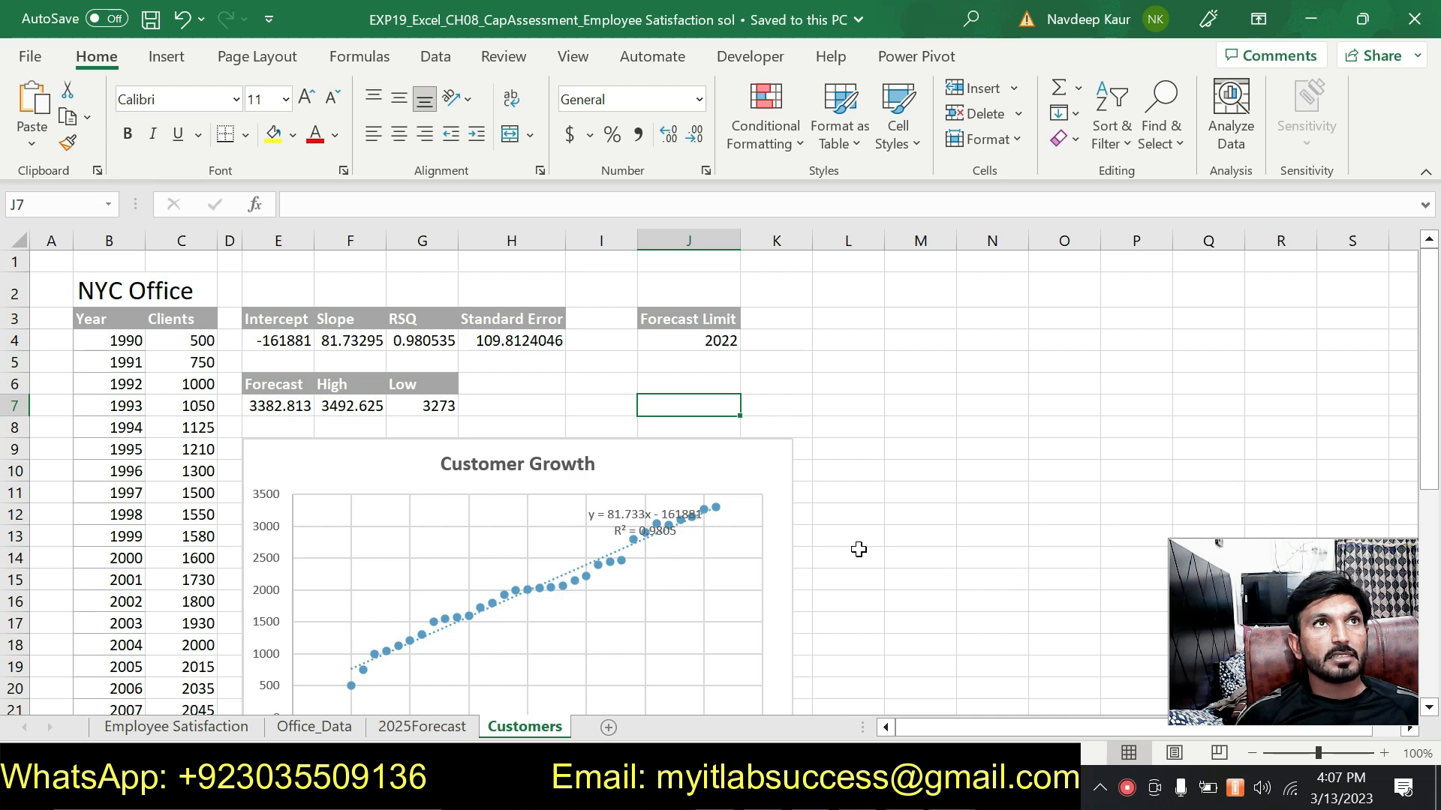
Step: Review the results on the Employee Satisfaction, Office_Data, 2025Forecast and Customers worksheets in turn
click(196, 727)
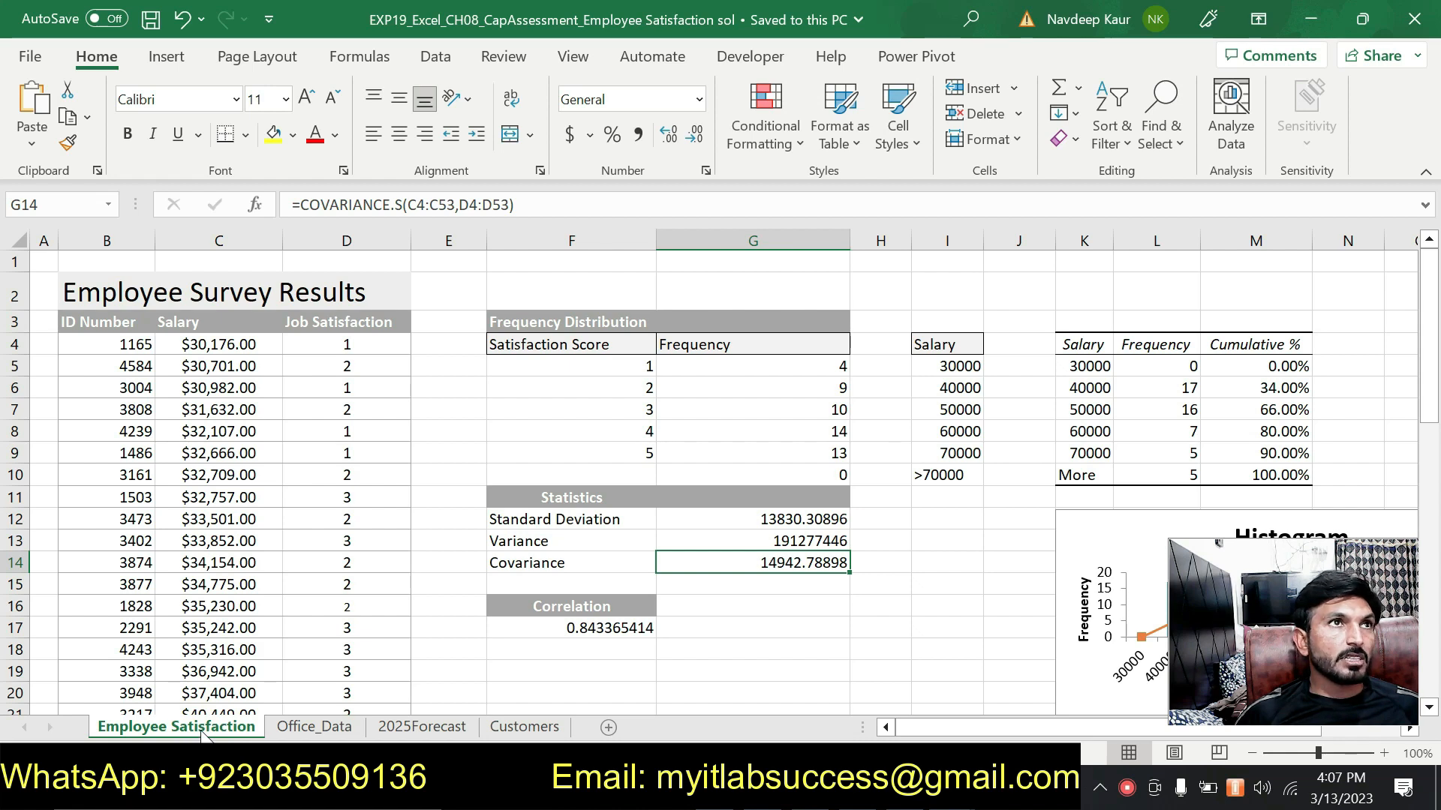
drag(929, 728, 1091, 741)
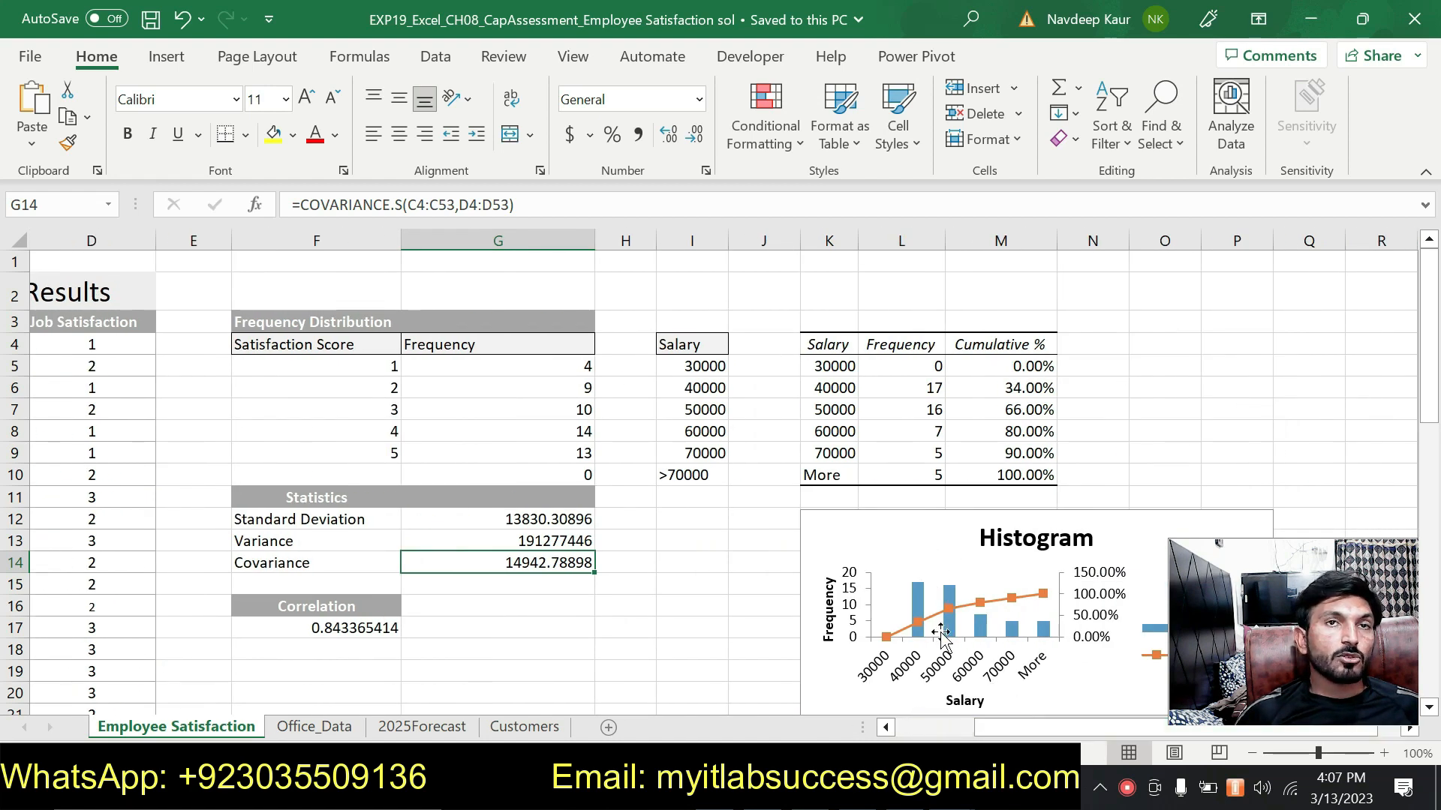
click(303, 728)
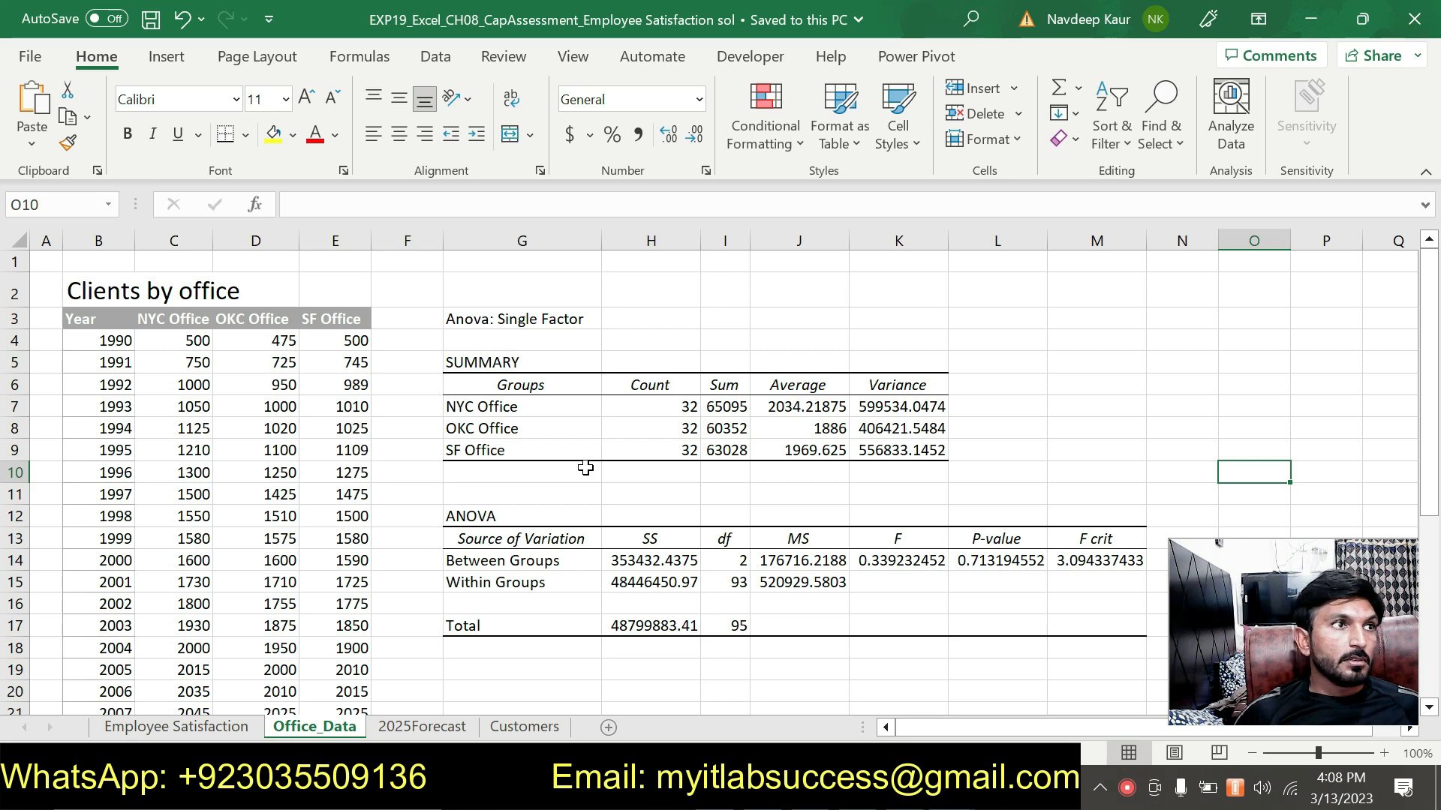
click(419, 727)
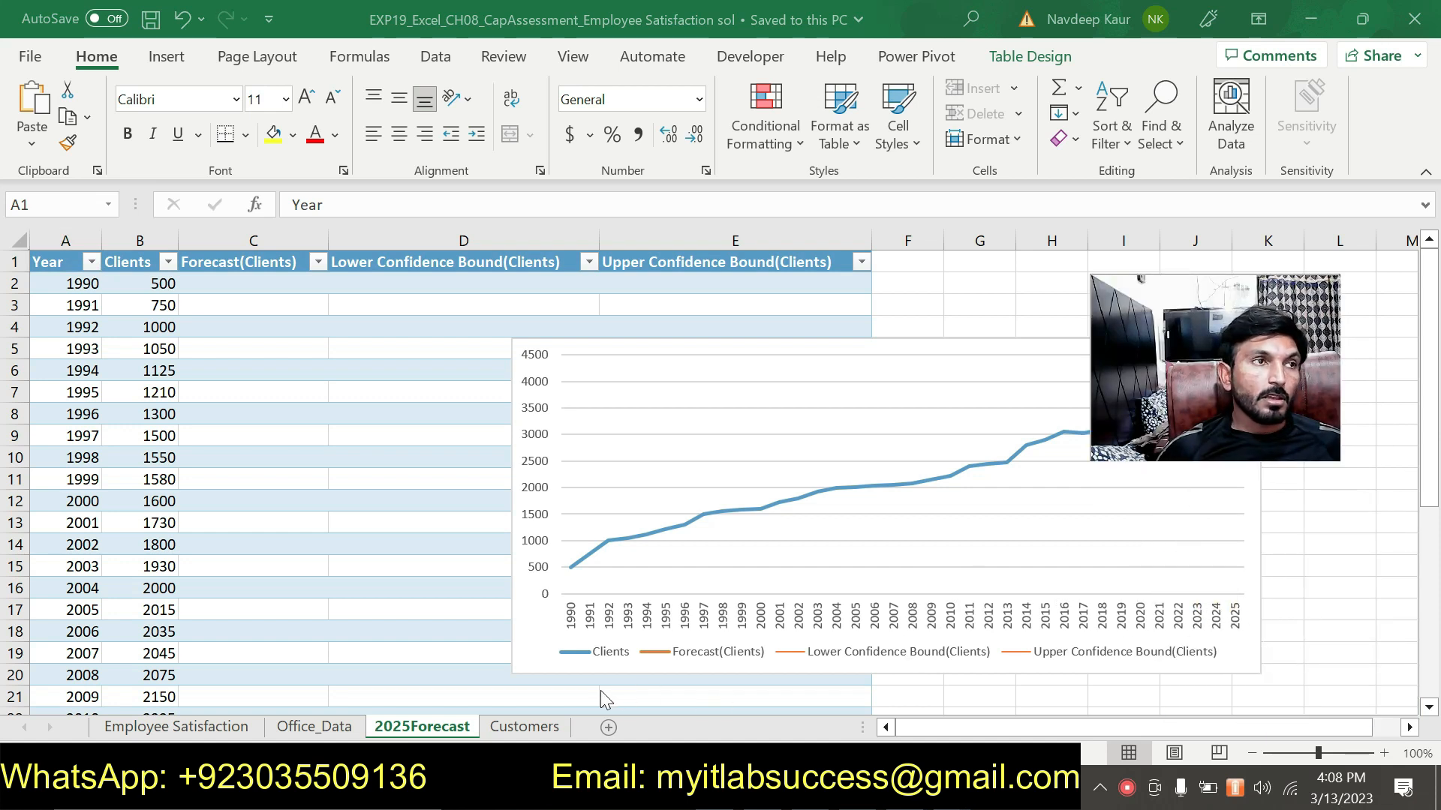
click(535, 725)
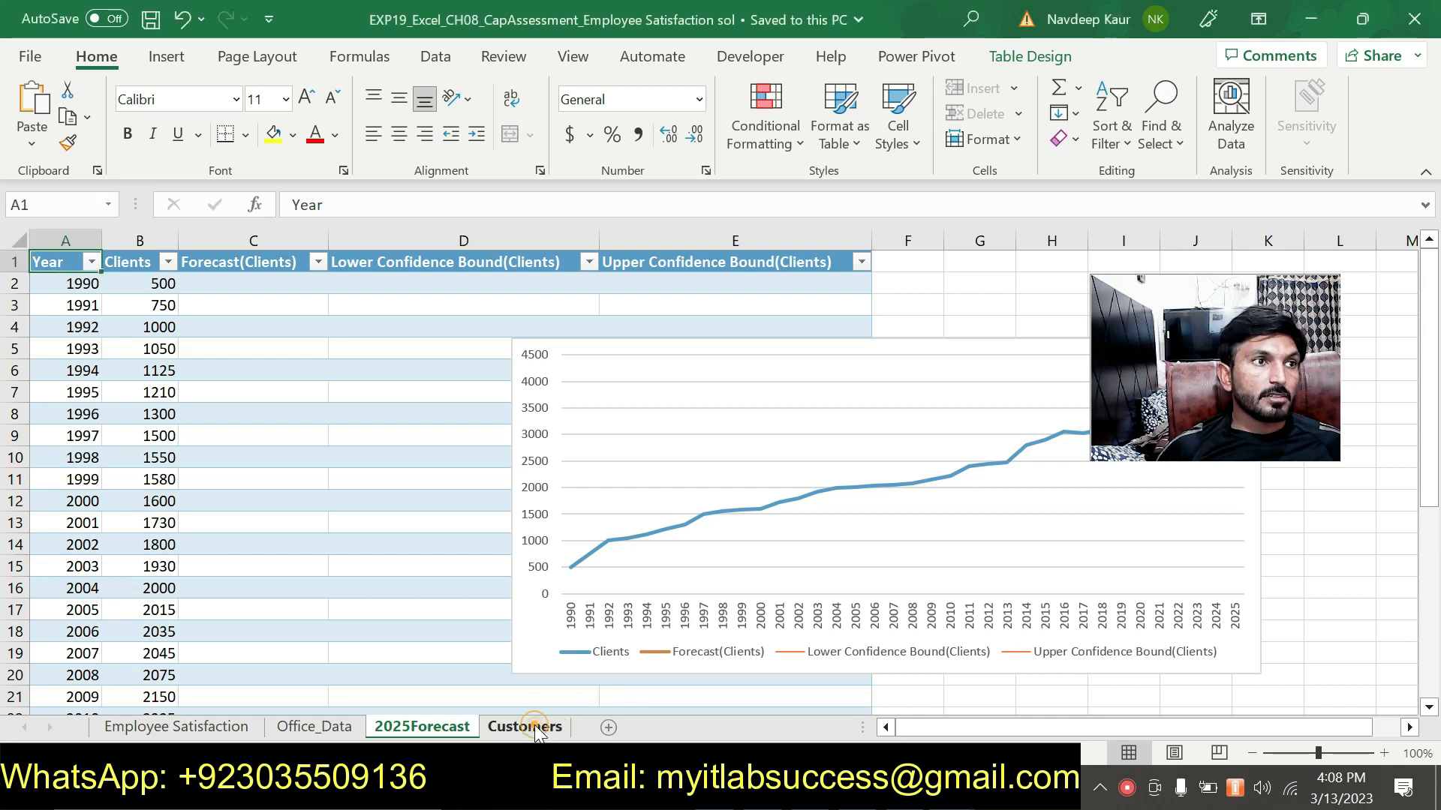
click(534, 725)
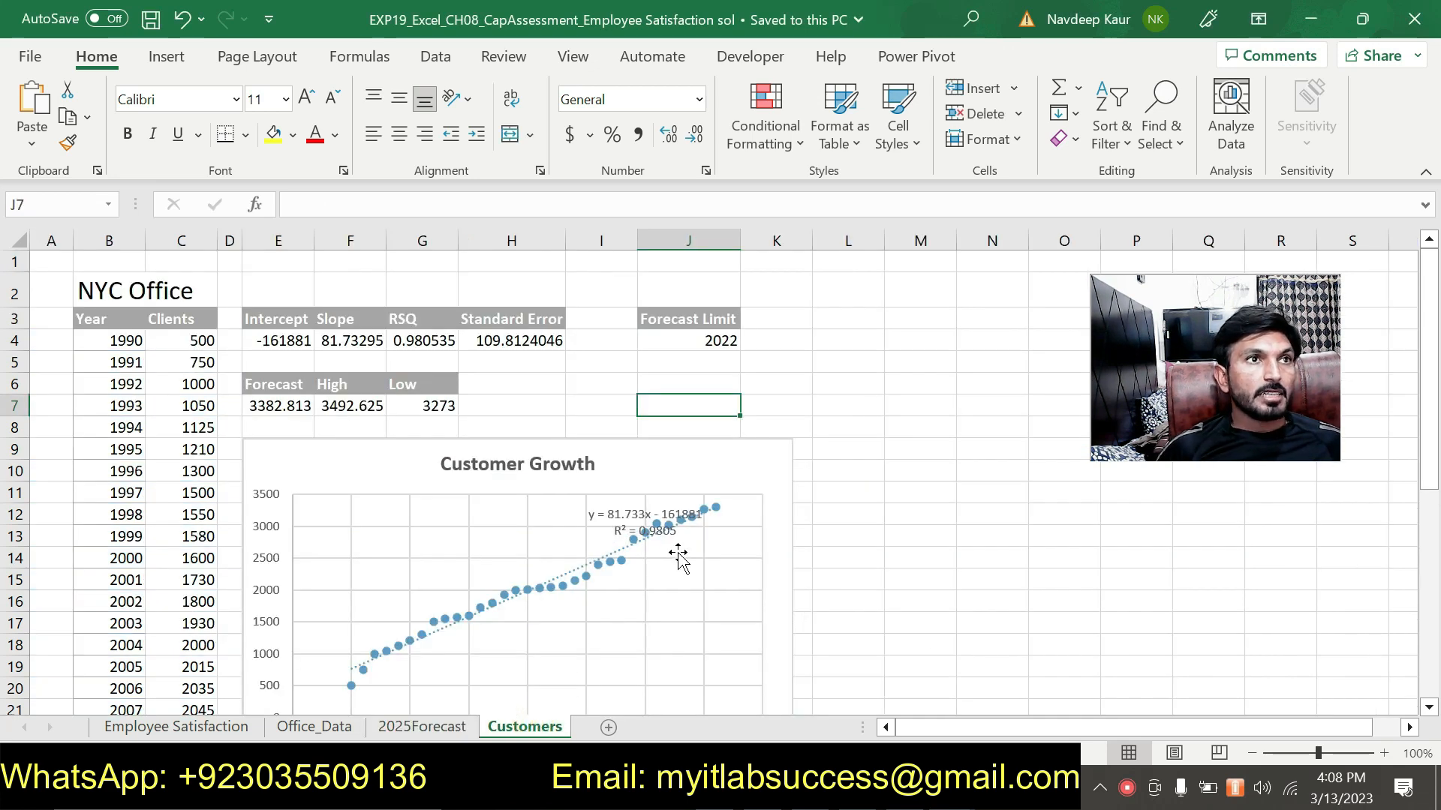
scroll(683, 570, down, 1)
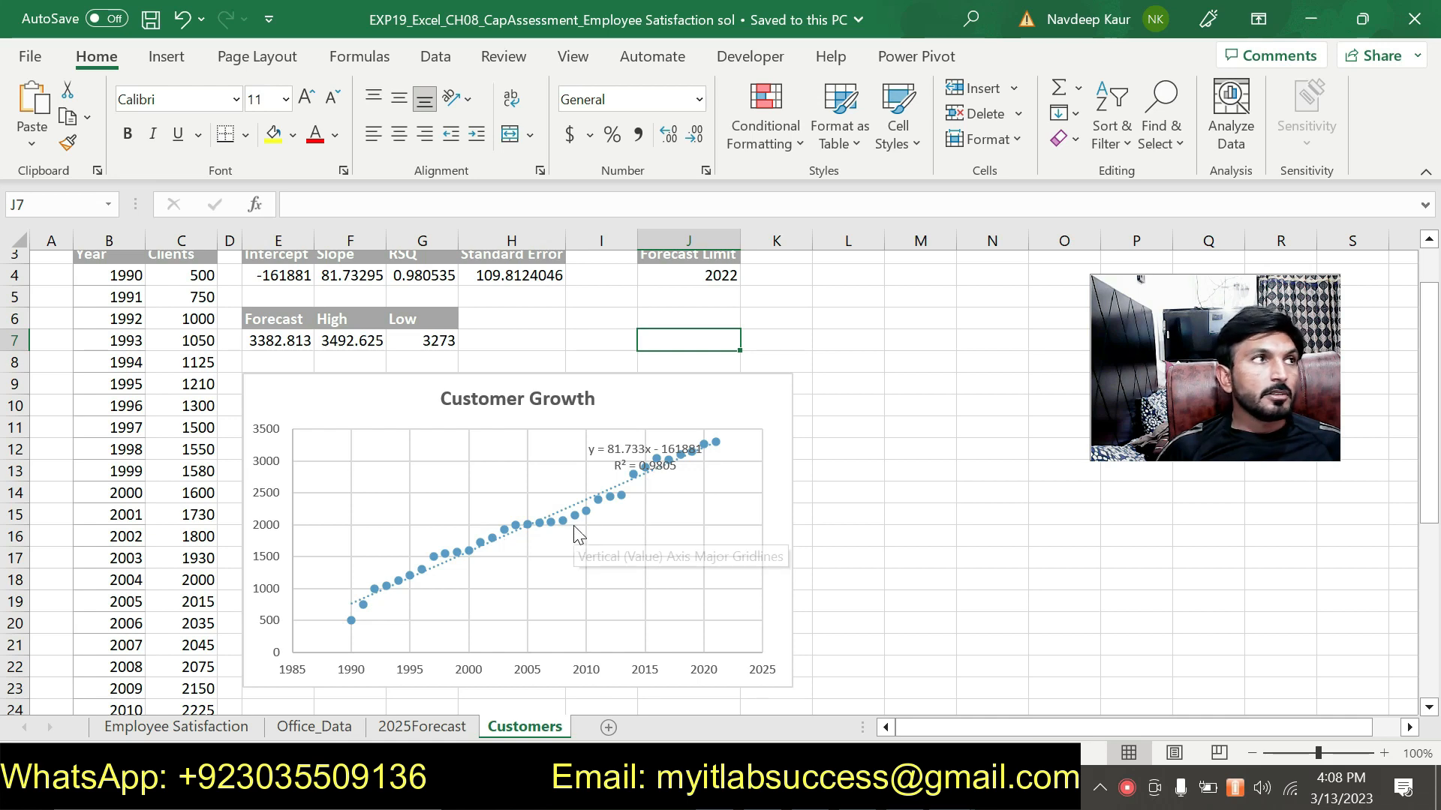
scroll(578, 534, up, 1)
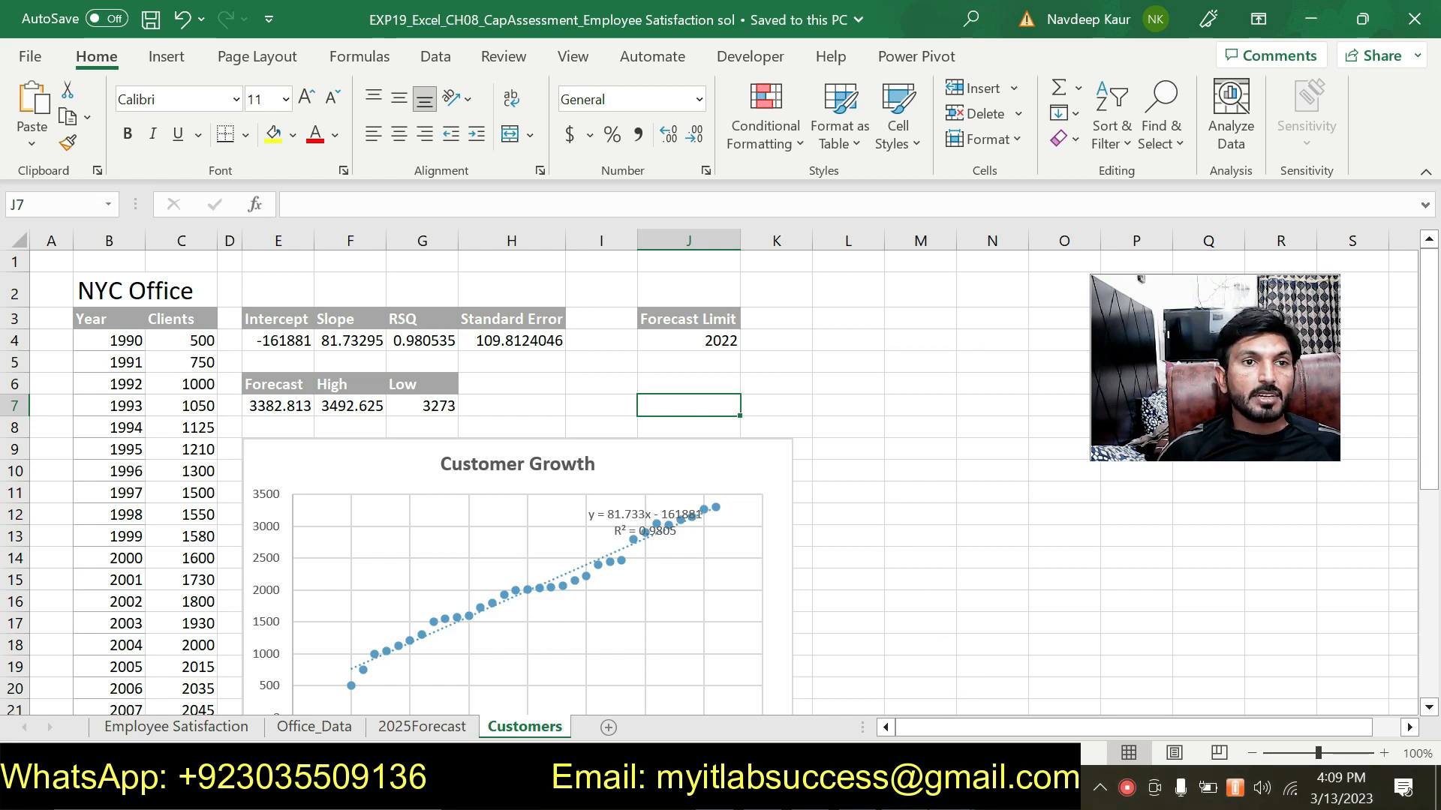
Step: Return to the Word instructions and review them from the project title down through the first ten steps
key(alt+Tab)
scroll(738, 535, up, 10)
scroll(738, 535, up, 15)
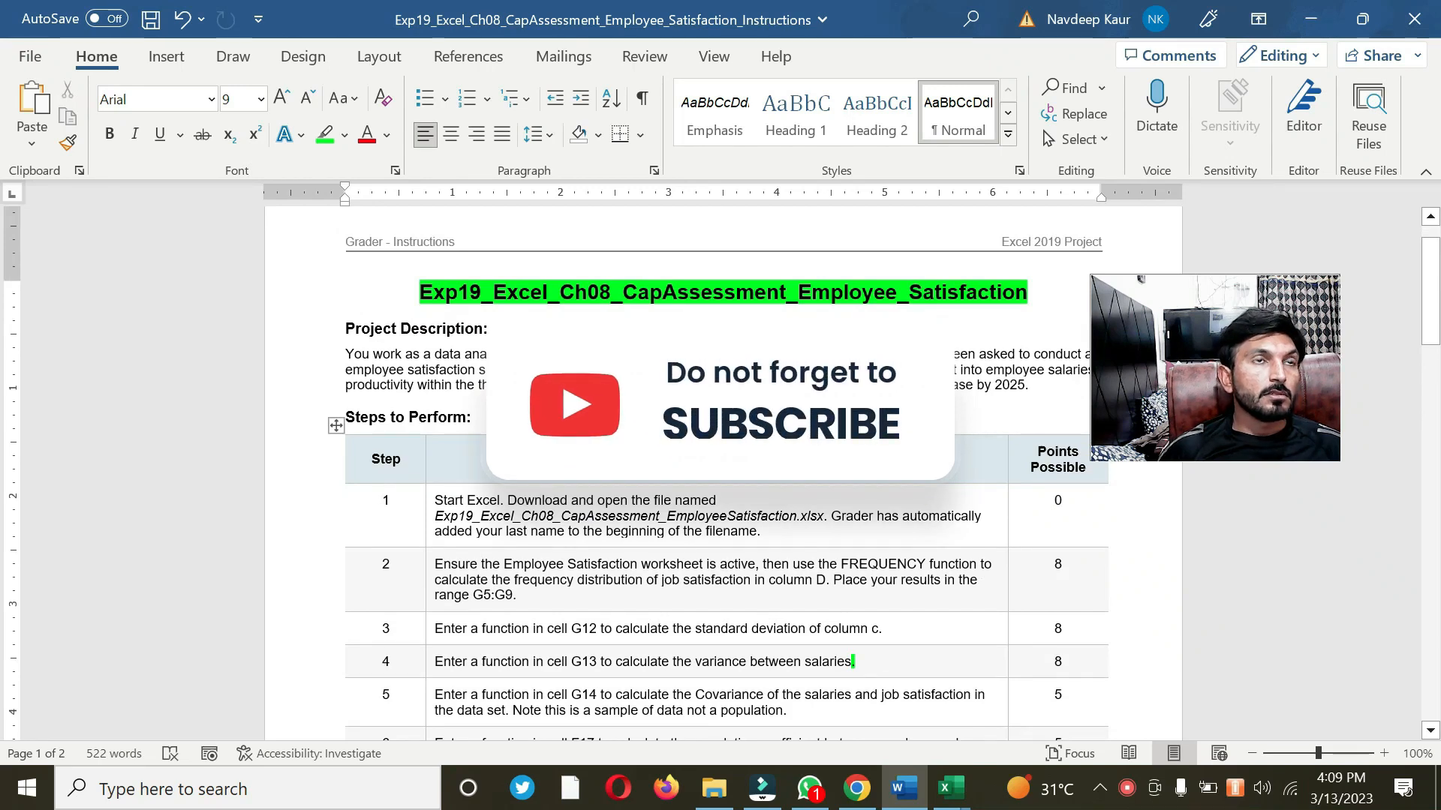
scroll(723, 465, down, 1)
scroll(723, 466, up, 1)
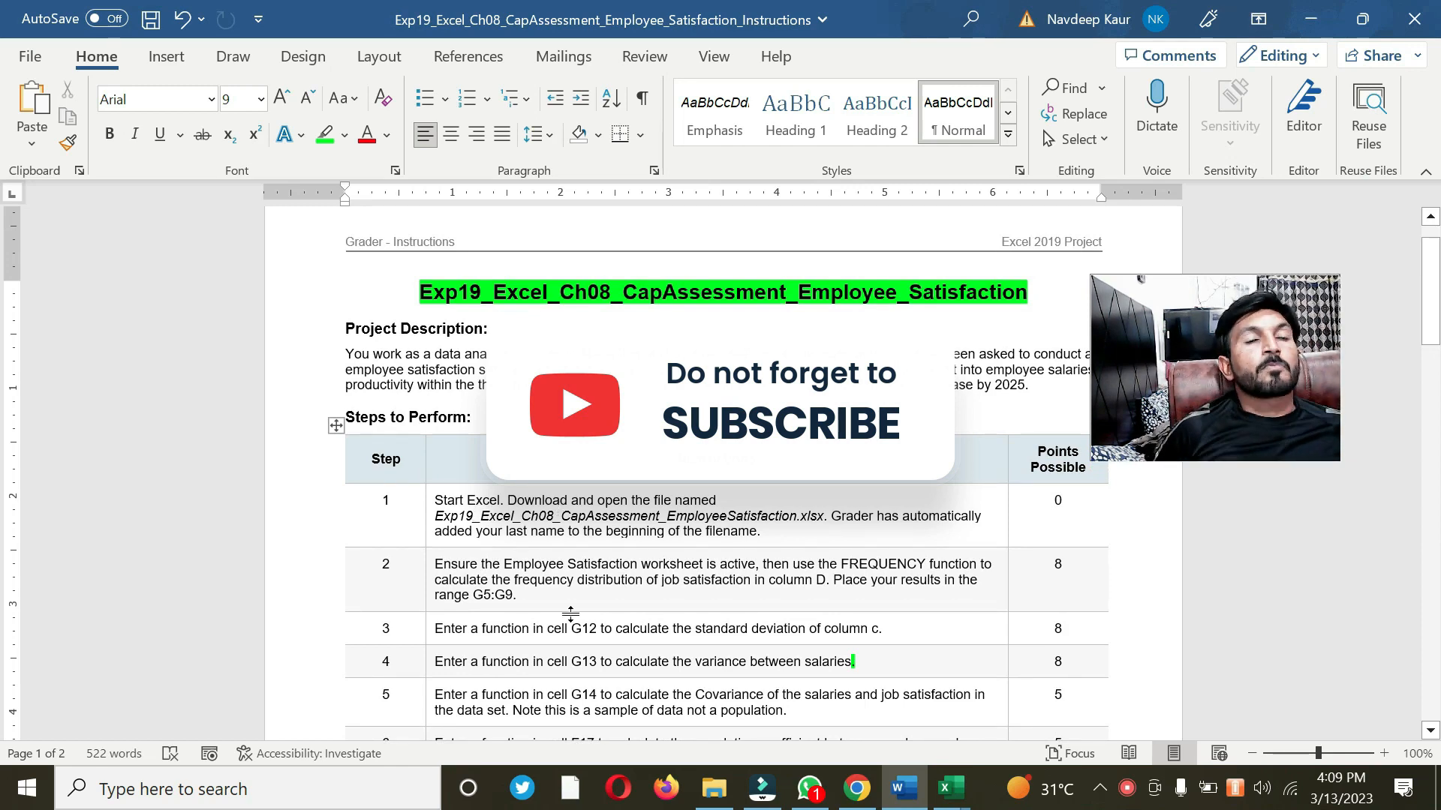
scroll(486, 508, down, 2)
scroll(723, 465, down, 10)
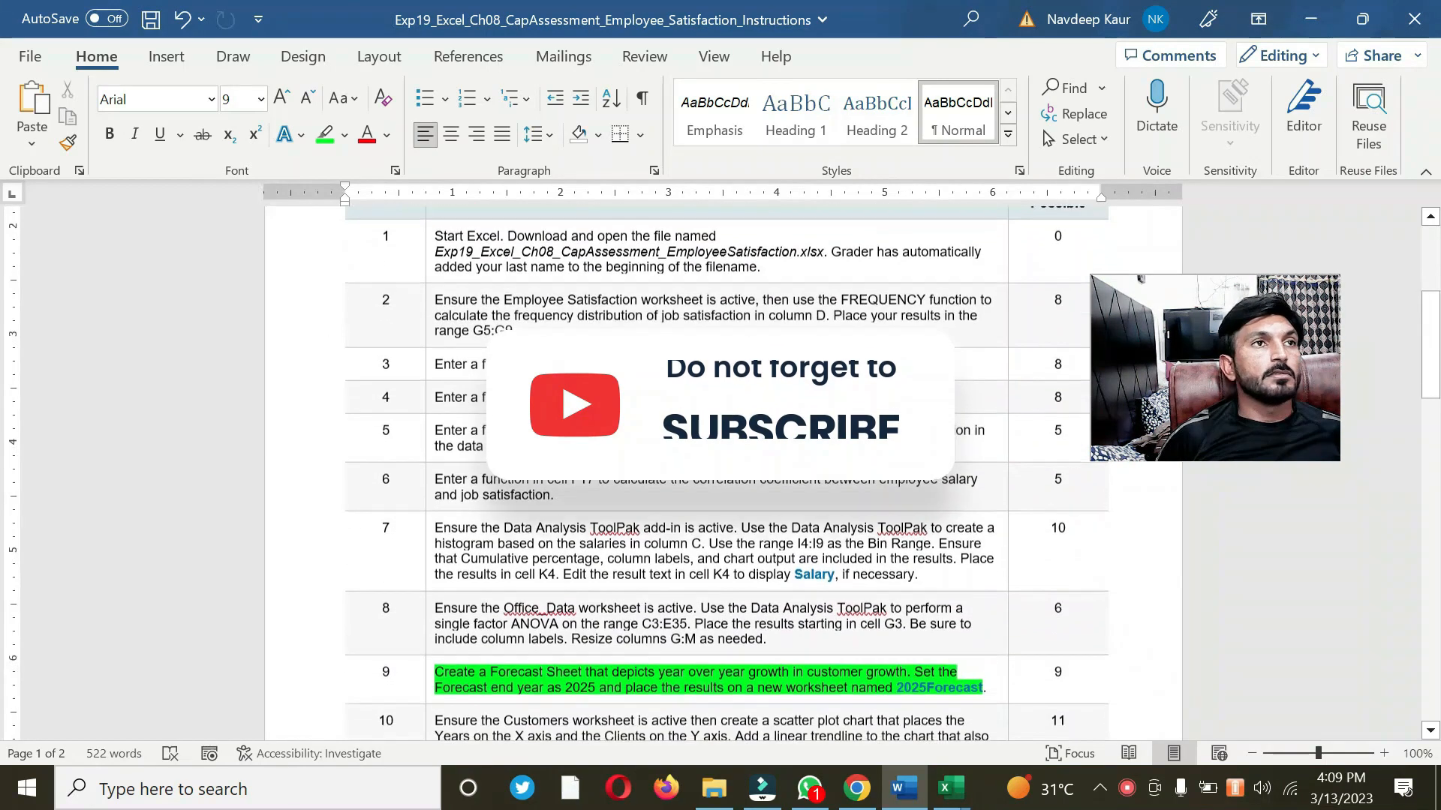